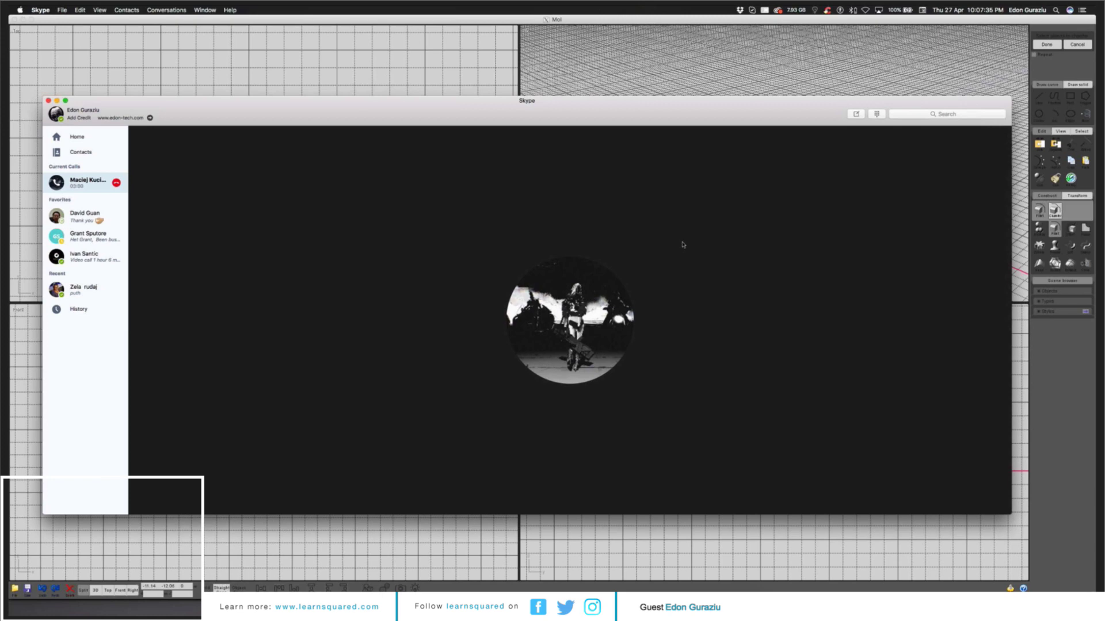
- Clear the Skype window and call pop-up away from the modelling viewports and finish the pending command
left_click(48, 101)
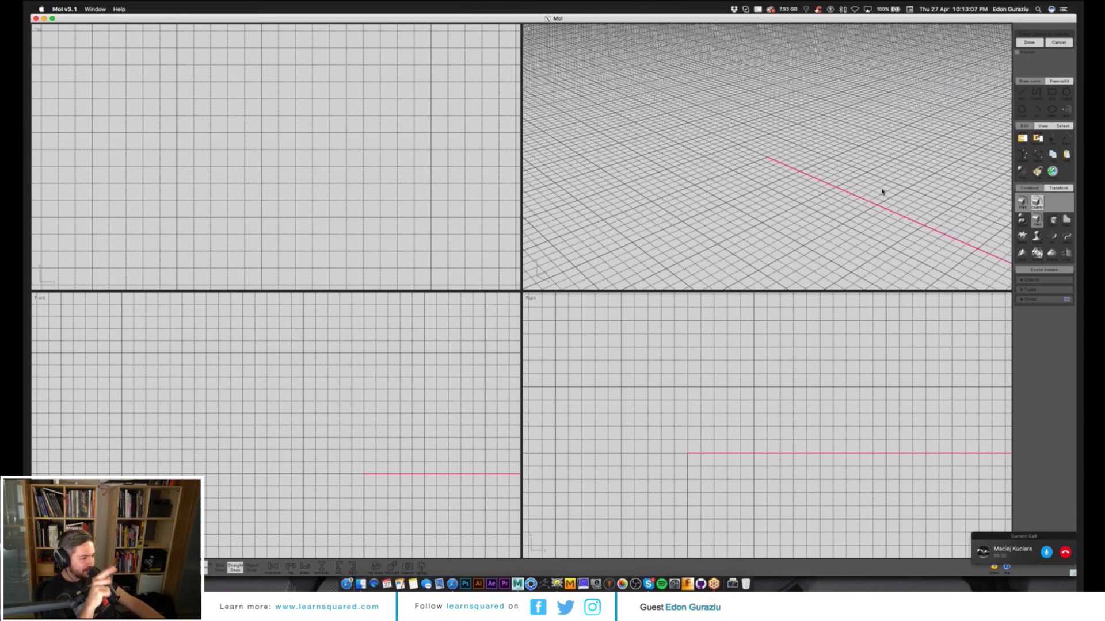
mouse_move(1047, 538)
left_mouse_down()
mouse_move(1074, 525)
mouse_move(1064, 524)
left_mouse_up()
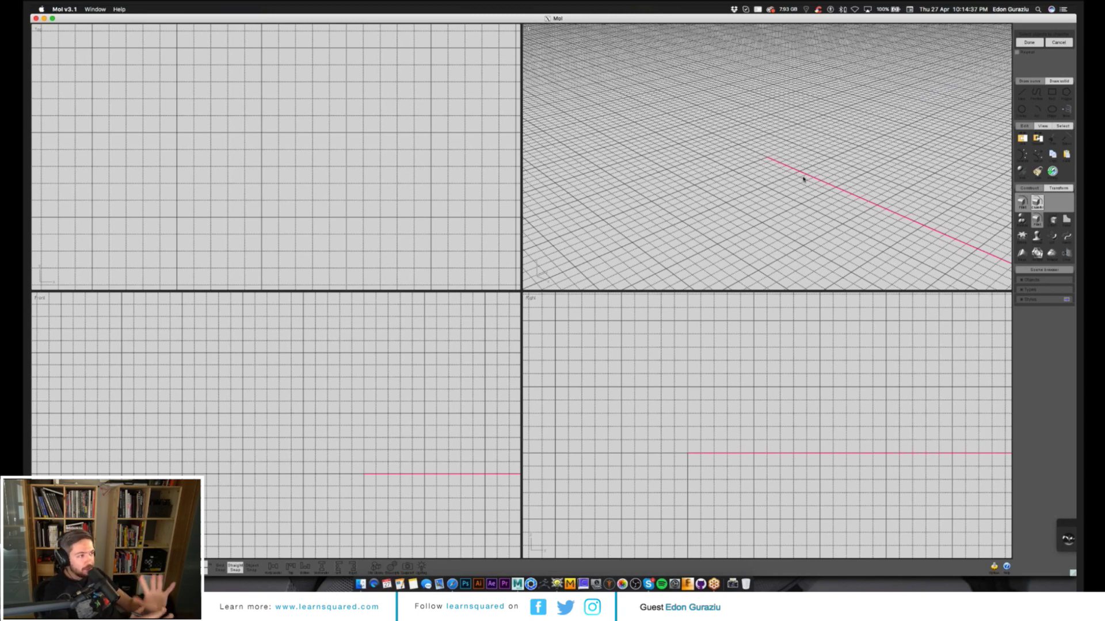
right_click_drag(838, 163, 779, 200)
left_click(1028, 42)
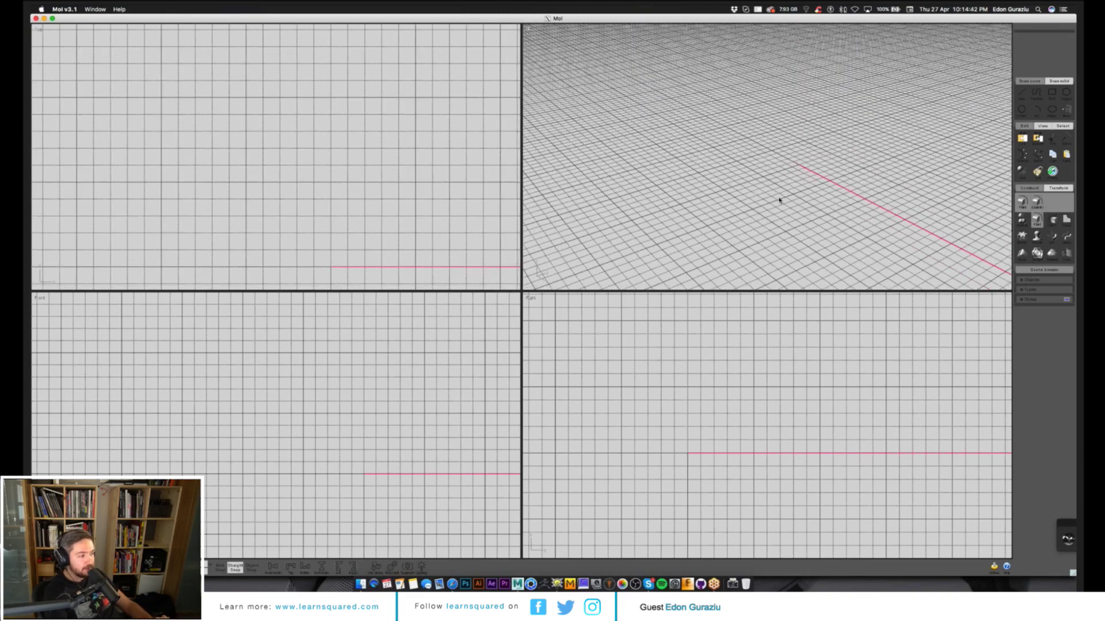
- Draw an open five-point half outline in the Top view with grid snap, about 5 squares wide tapering out to 8, and 15 long
key("space")
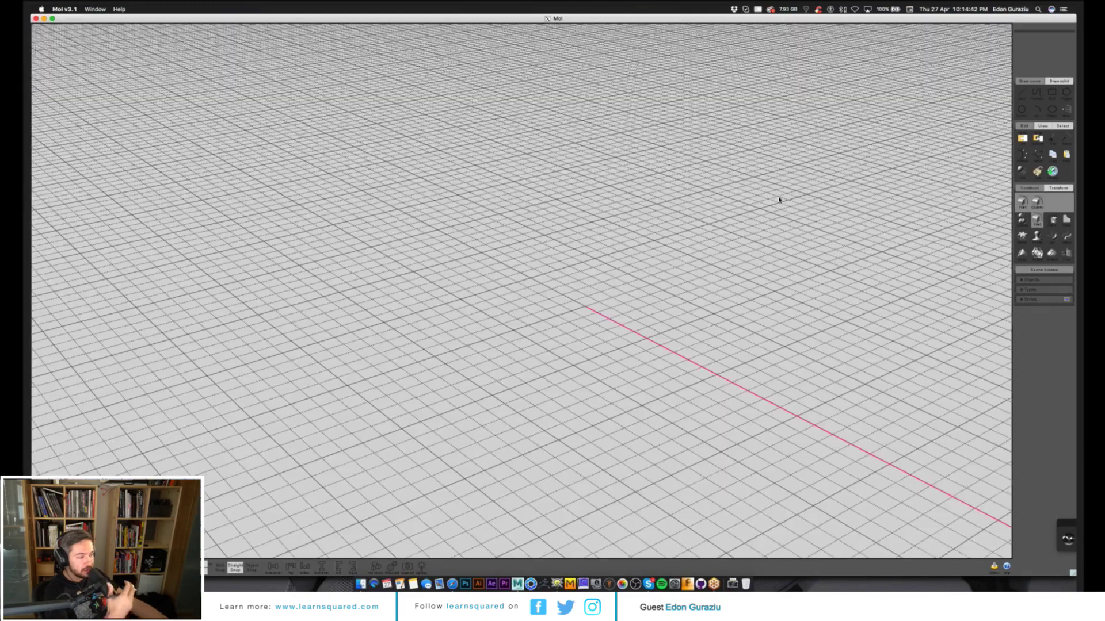
key("space")
key("space")
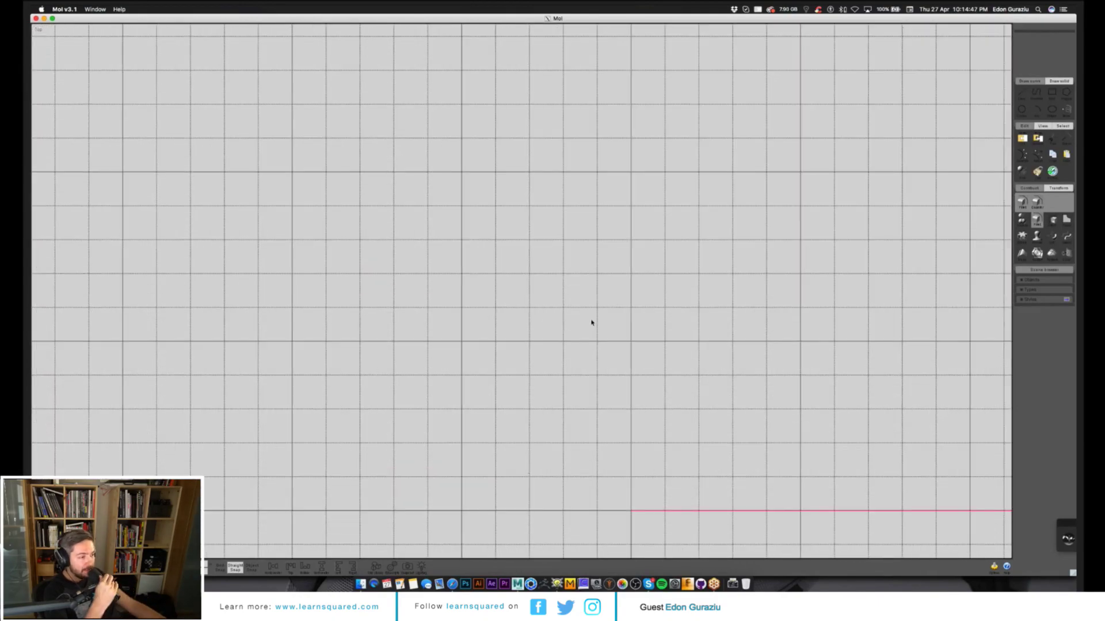
right_click_drag(591, 322, 543, 296)
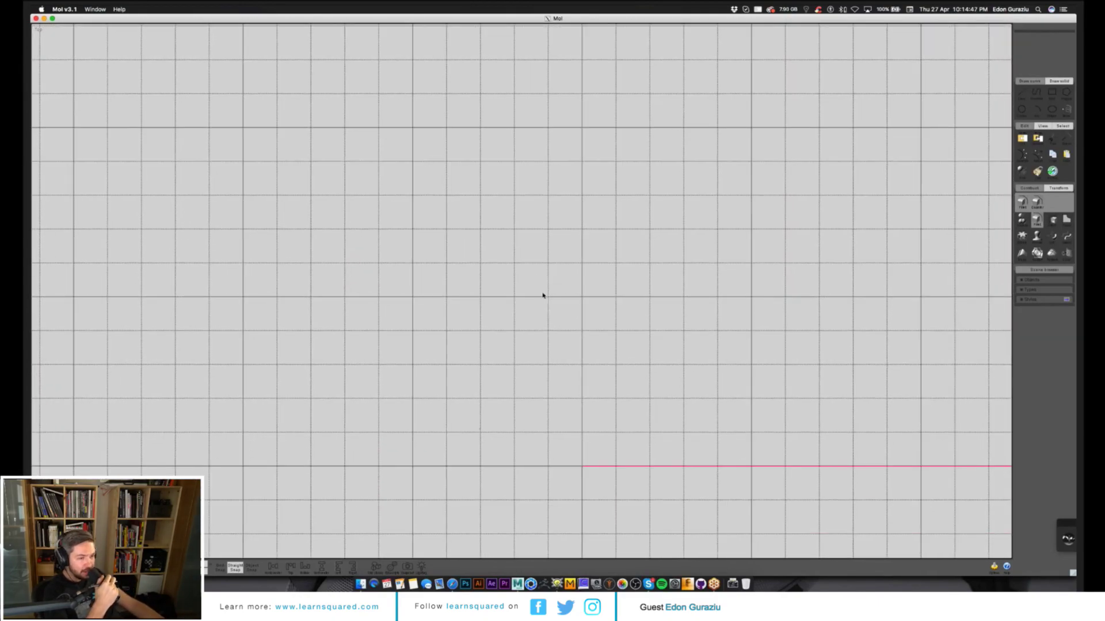
scroll(536, 284, "down", 5)
scroll(537, 283, "up", 3)
key("p")
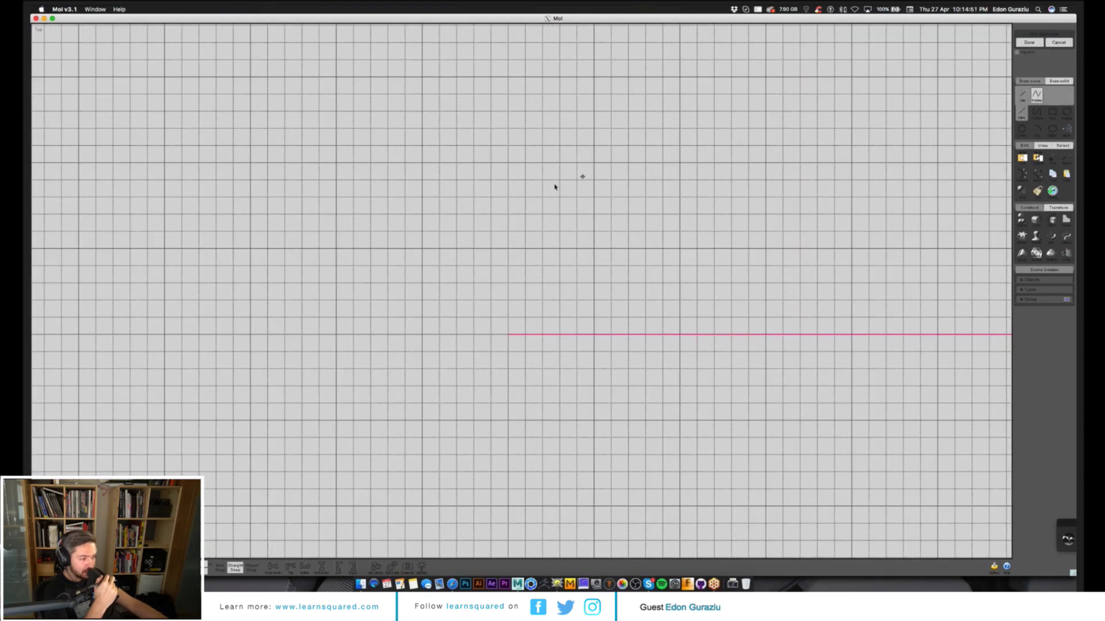
key("g")
left_click(508, 163)
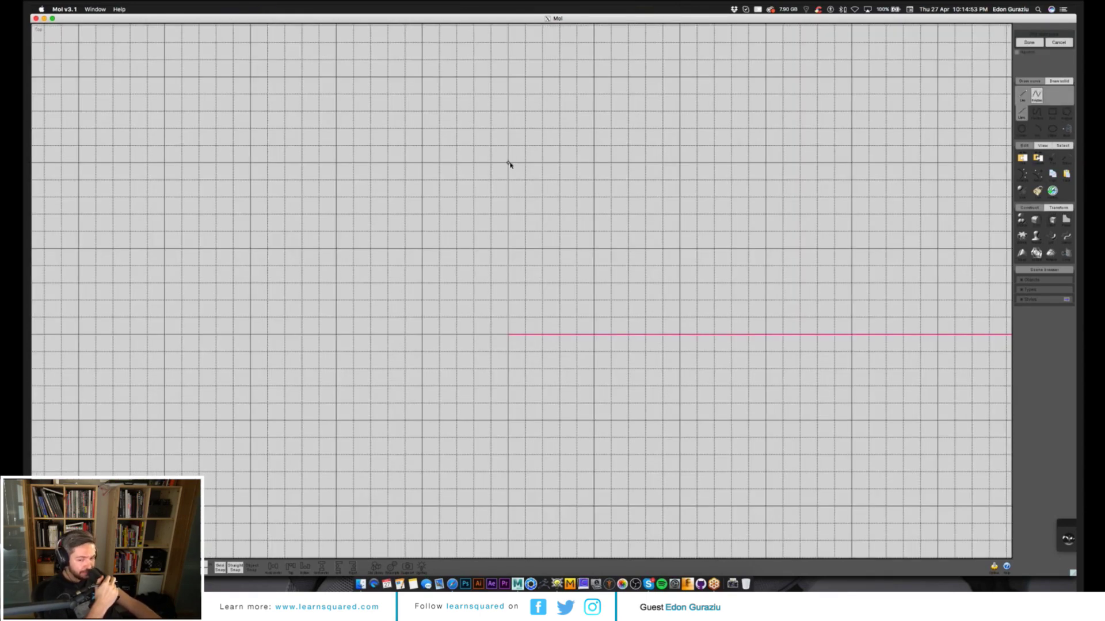
left_click(595, 162)
left_click(628, 266)
left_click(646, 283)
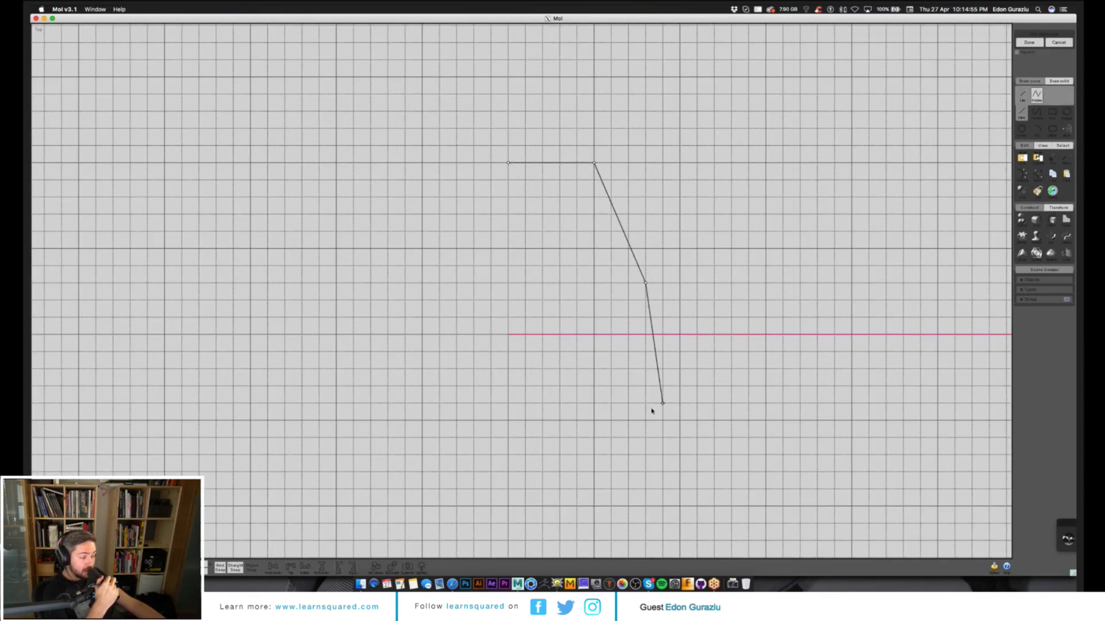
left_click(645, 421)
left_click(508, 421)
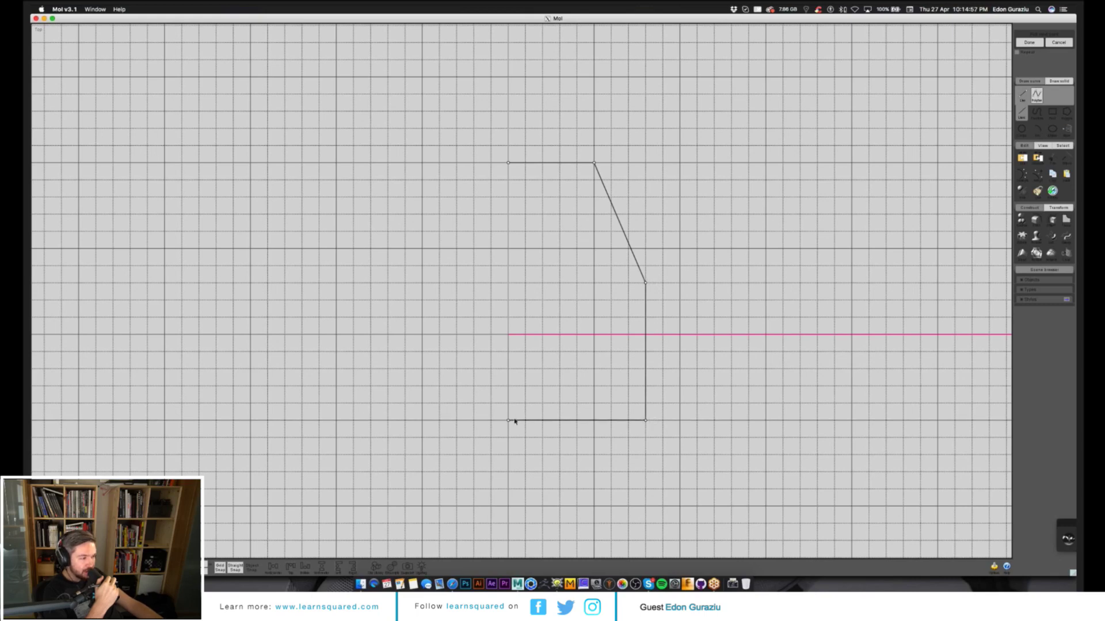
right_click(525, 419)
- Mirror the half outline across the vertical axis through its open ends to complete the tapered profile
left_click(544, 420)
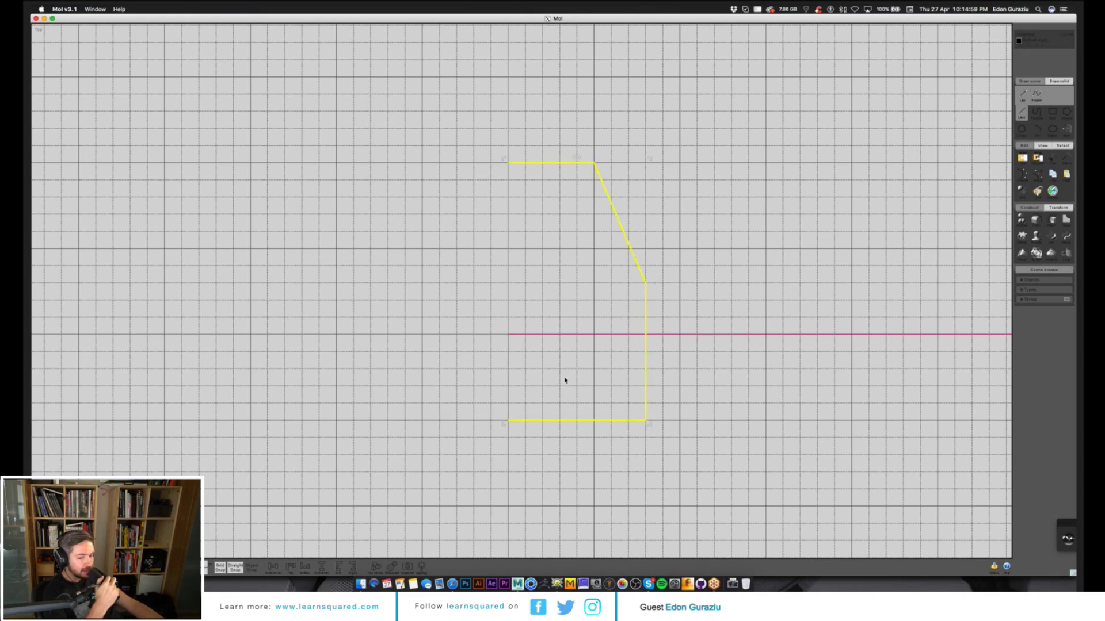
key("m")
left_click(508, 421)
left_click(509, 434)
left_click(499, 420)
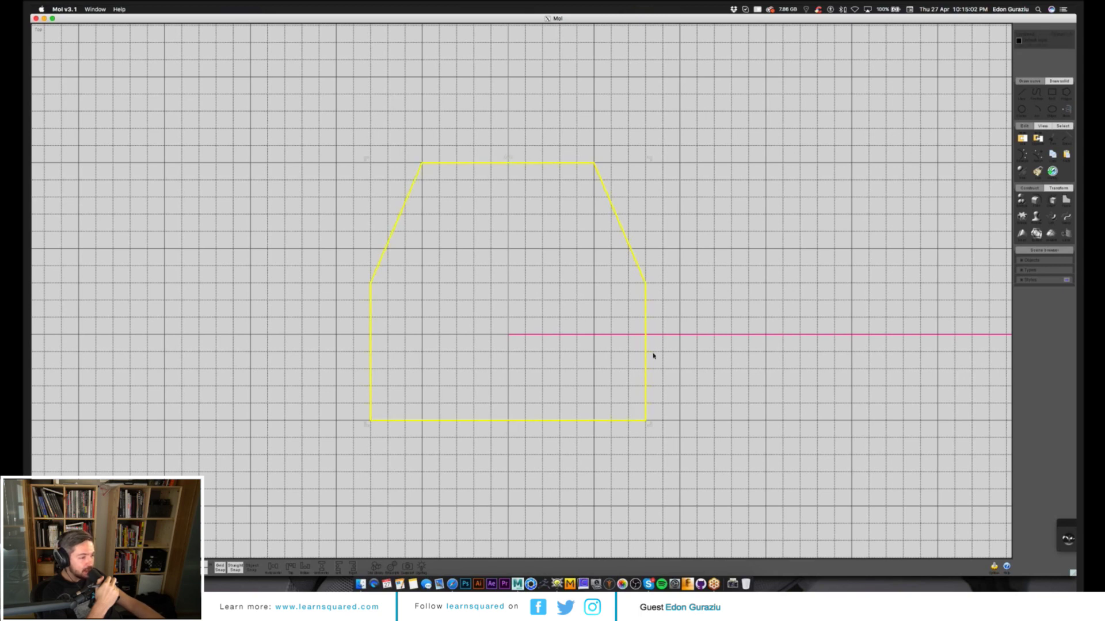
- Fillet all corners of the tapered outline, picking the radius in the view
middle_click_drag(646, 357, 699, 372)
key("f")
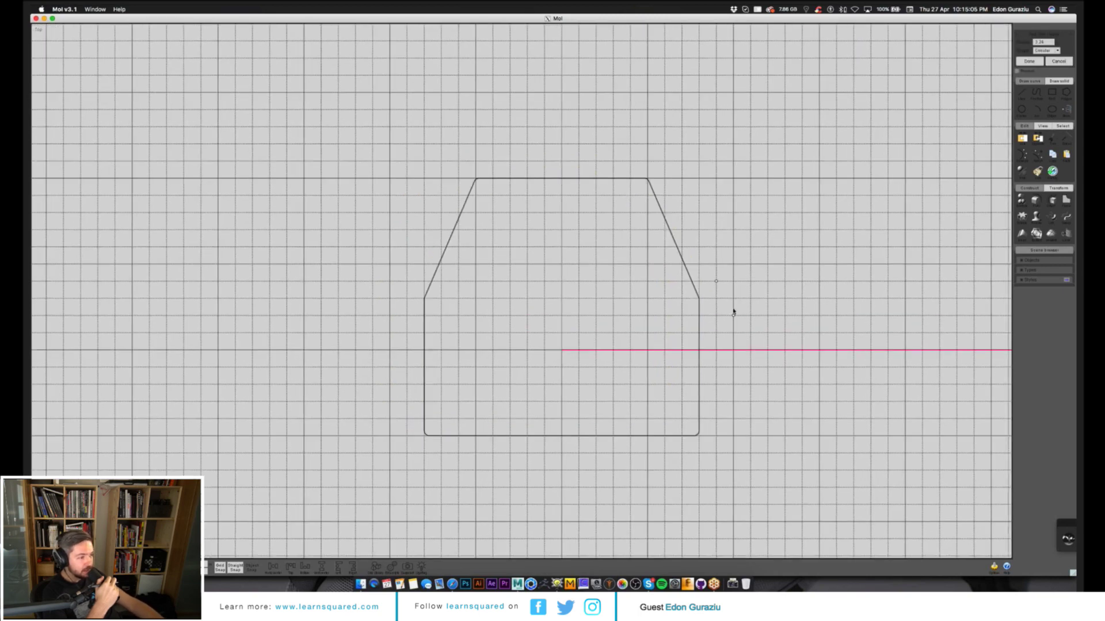
right_click(732, 311)
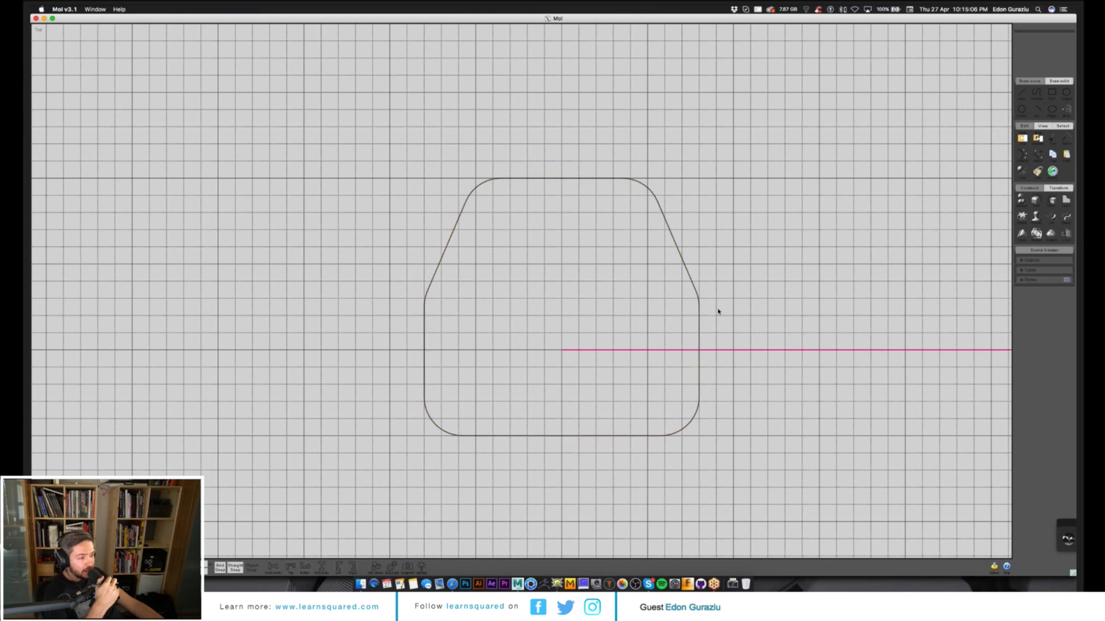
- Extrude the rounded outline upward about 7 grid squares into a solid block
key("space")
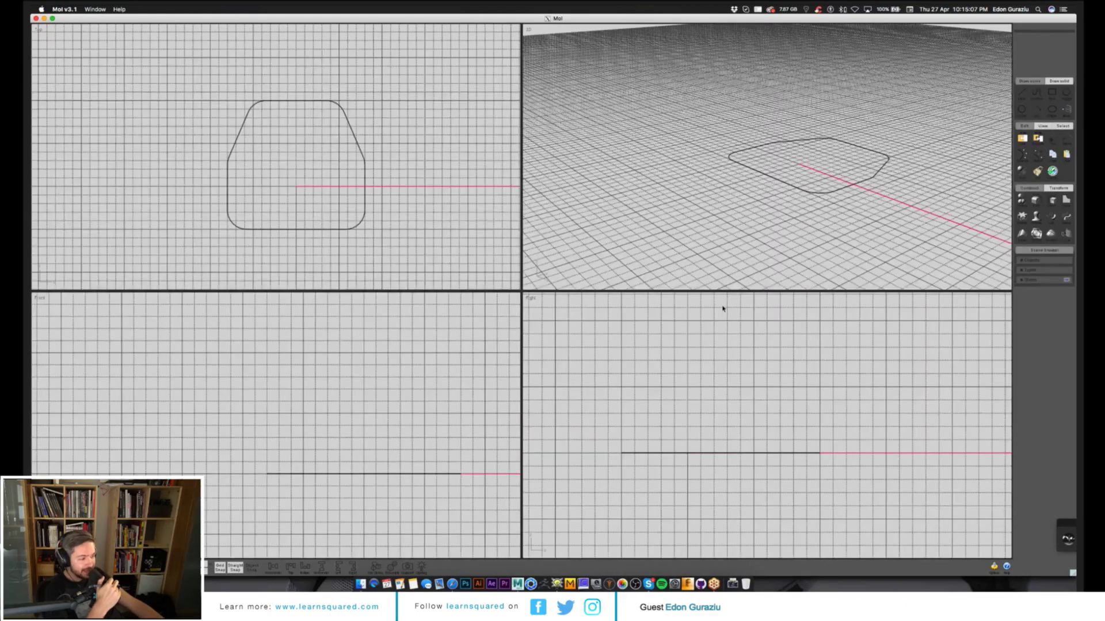
right_click_drag(890, 210, 857, 222)
left_click(823, 199)
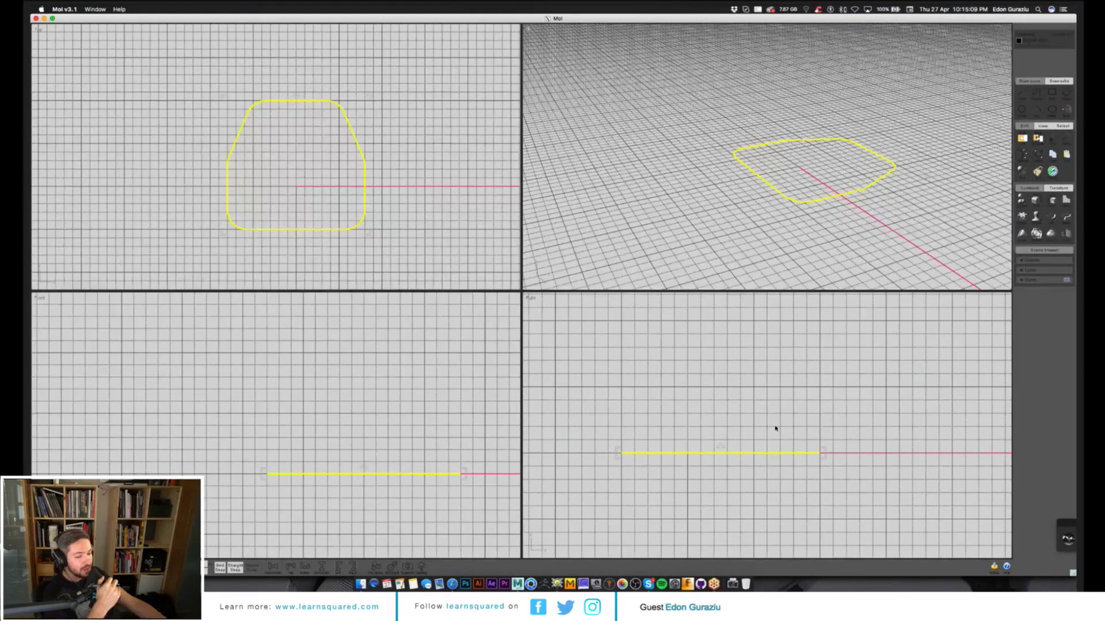
right_click_drag(776, 428, 766, 426)
key("e")
left_click(715, 358)
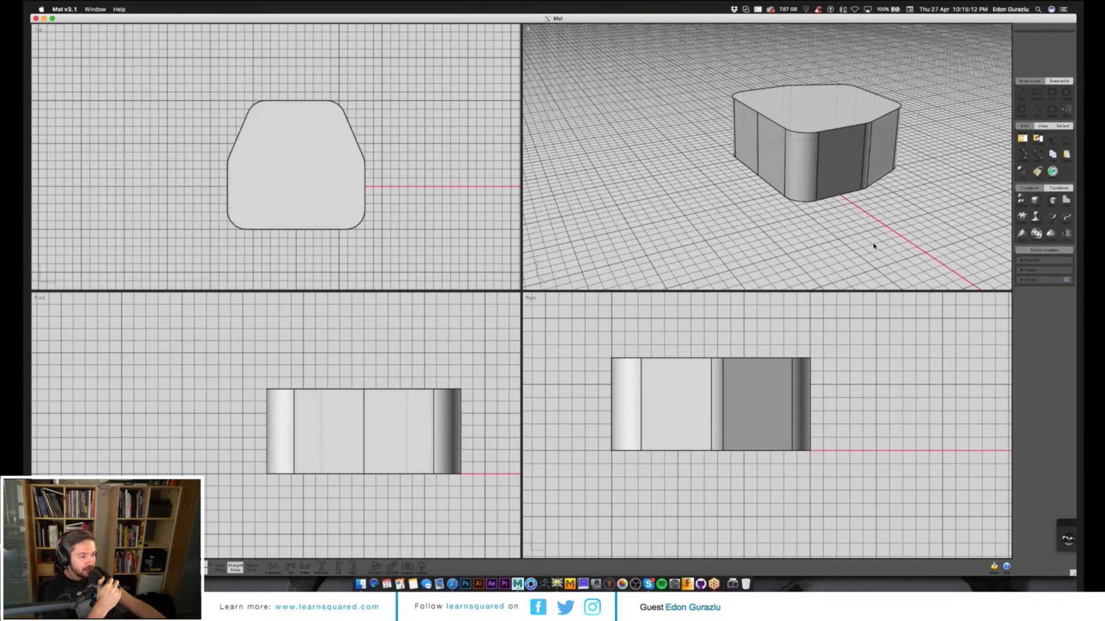
- Draw a three-point polyline across the block in the Right view, level at the wide end and sloping down past the narrow end
left_click(886, 194)
right_click_drag(886, 194, 826, 229)
left_click(826, 229)
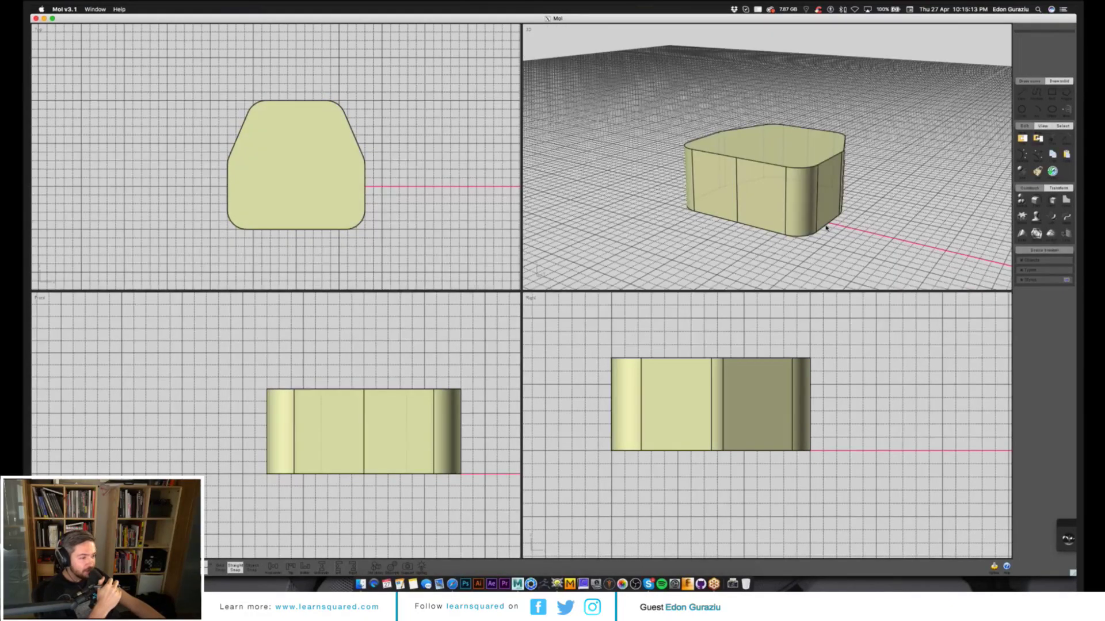
left_click(1036, 94)
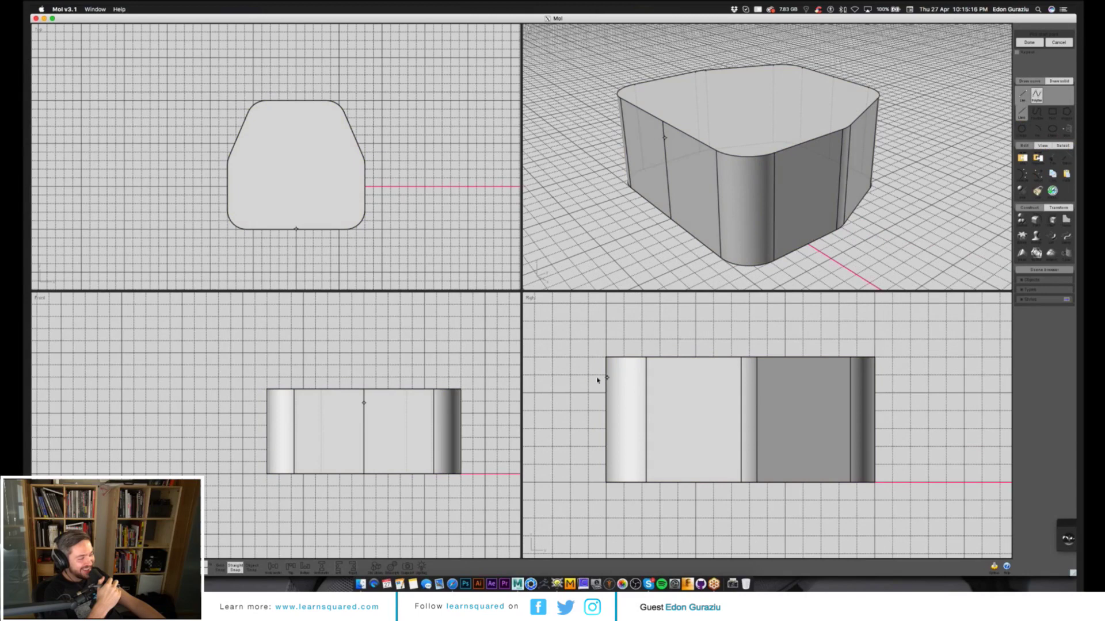
left_click(595, 378)
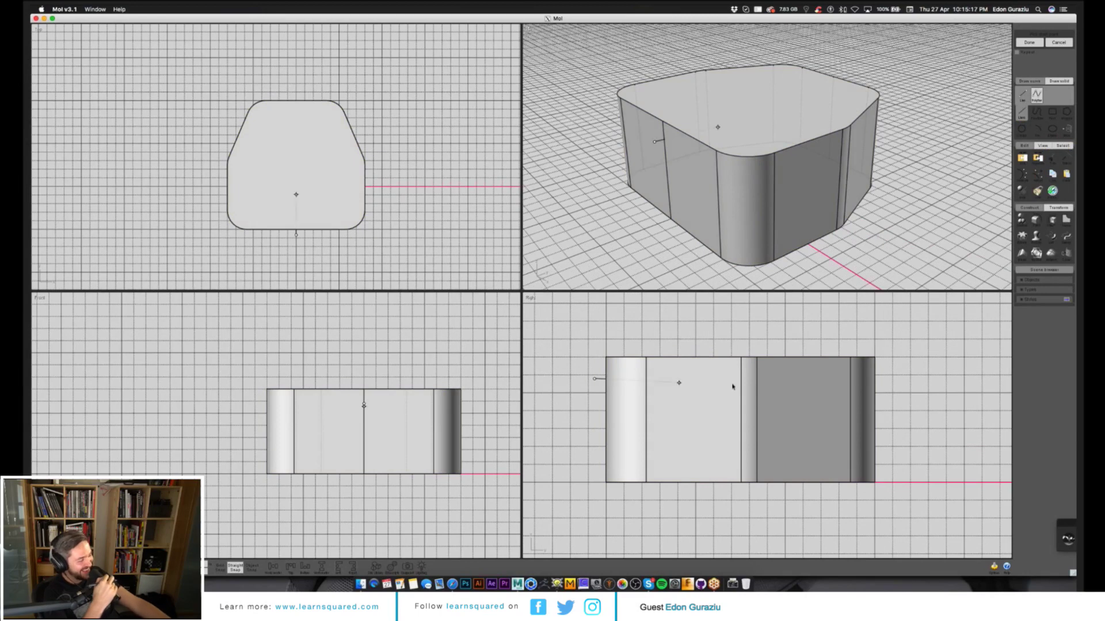
left_click(684, 379)
left_click(895, 415)
right_click(880, 404)
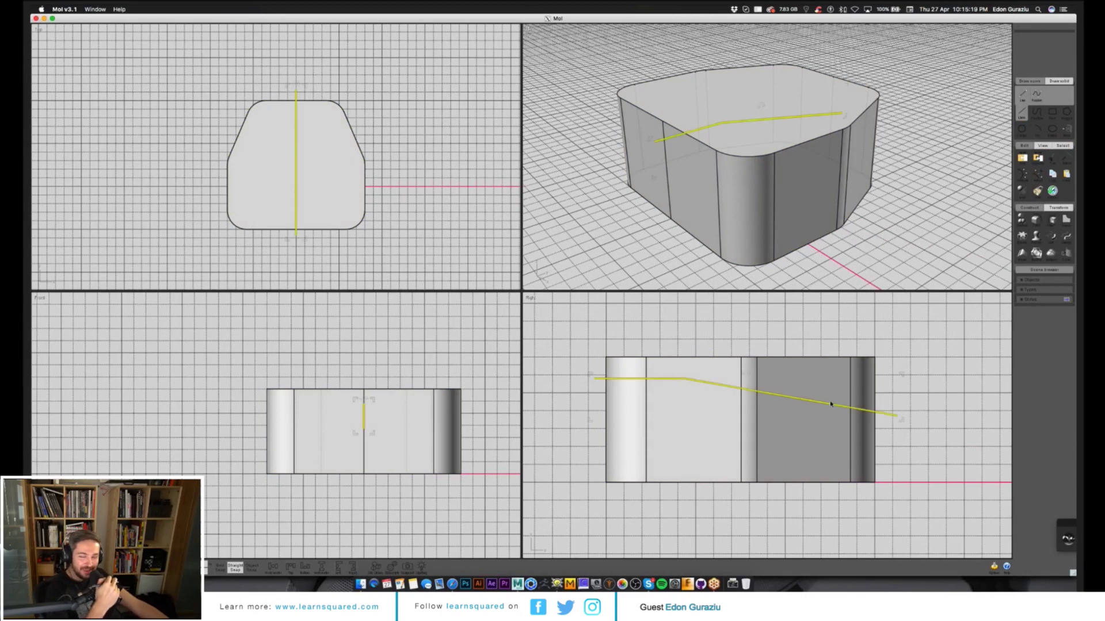
- Fillet the bend of the side-view polyline with a large radius picked in the view
key("f")
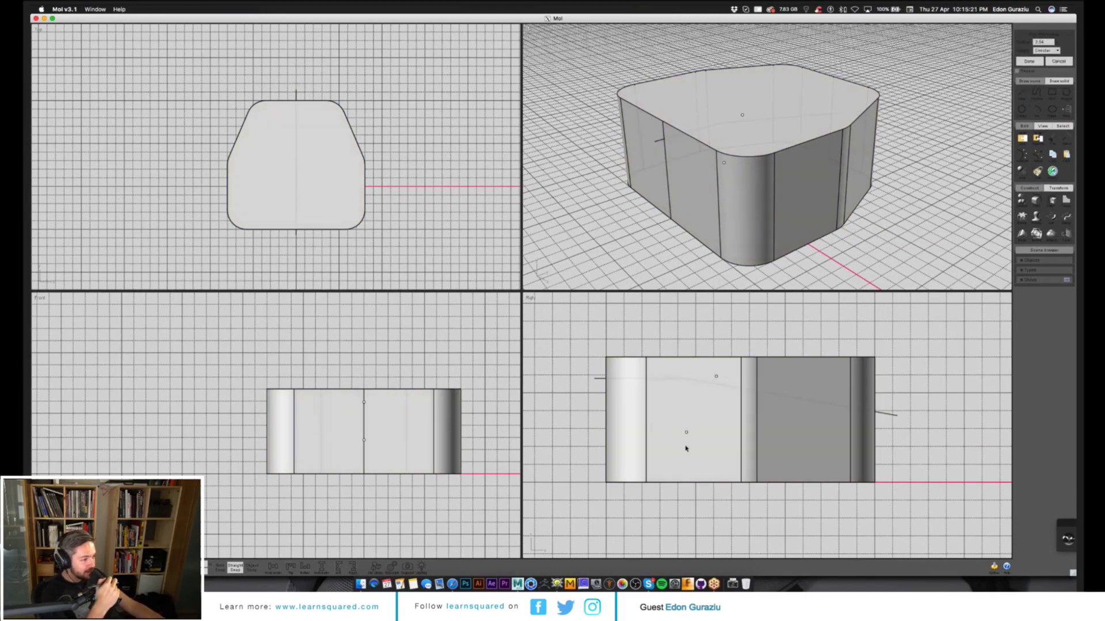
left_click(657, 413)
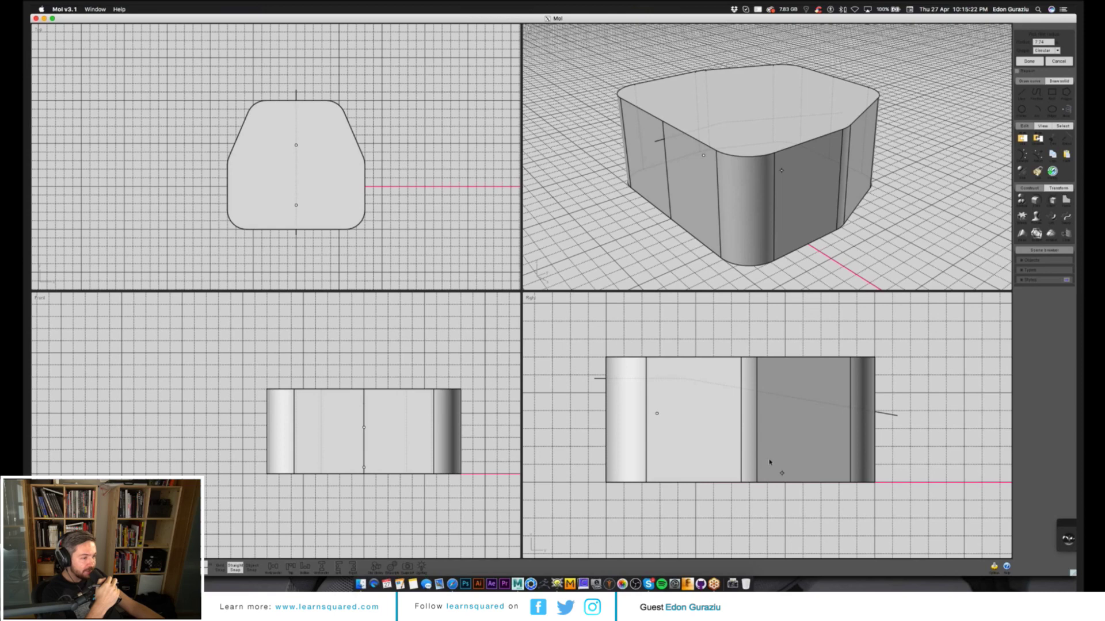
right_click(790, 436)
- Split the block with the side-view curve using Boolean difference and delete the upper piece
key("d")
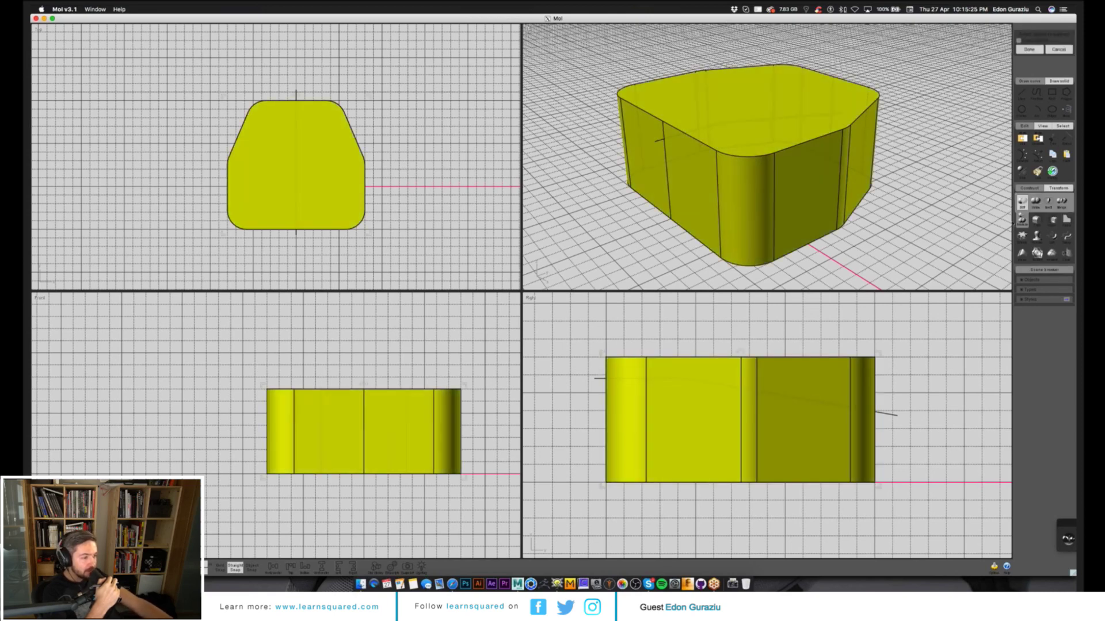
left_click(819, 402)
right_click(953, 258)
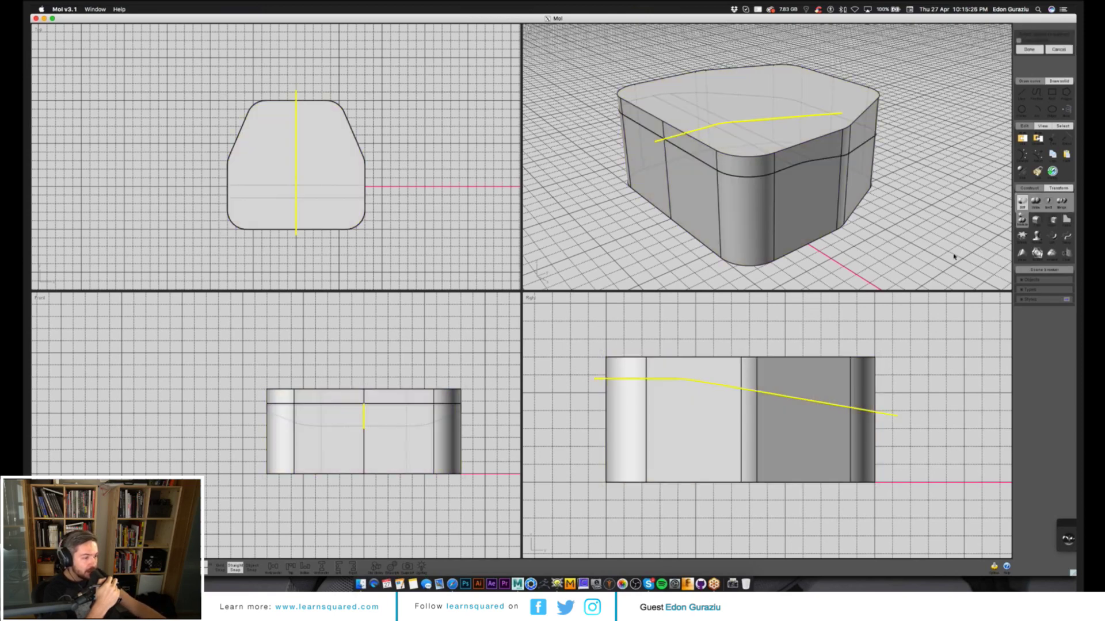
left_click(844, 368)
key("Delete")
- Chamfer the outer edges of the block's sloped top faces
right_click_drag(888, 150, 801, 166)
left_click(802, 165)
right_click_drag(860, 255, 949, 256)
key("c")
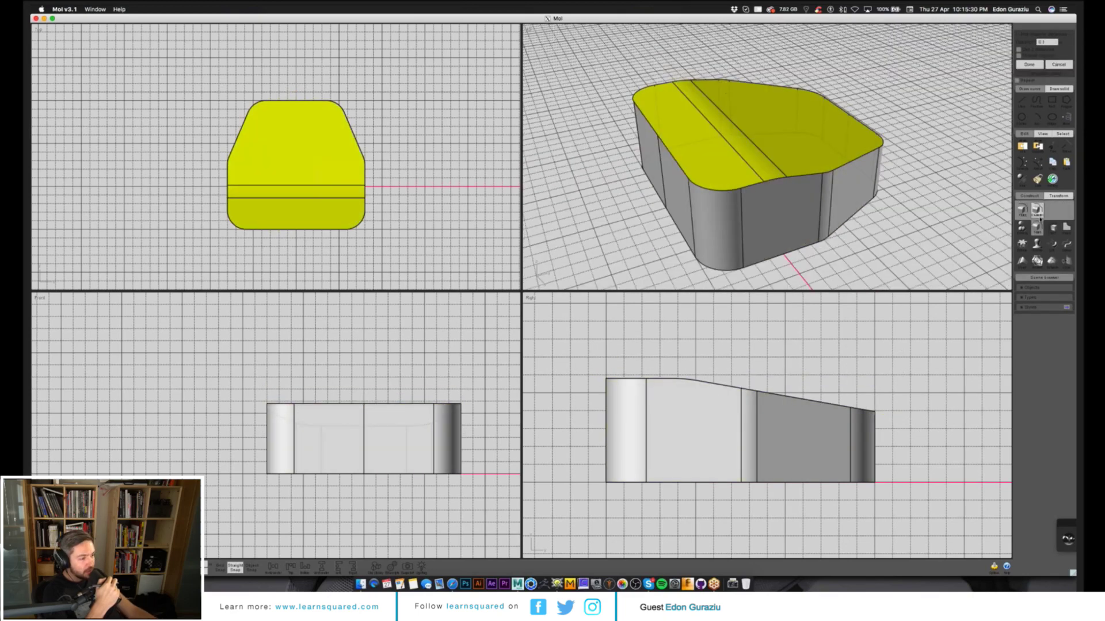
right_click(878, 194)
right_click_drag(881, 199, 796, 226)
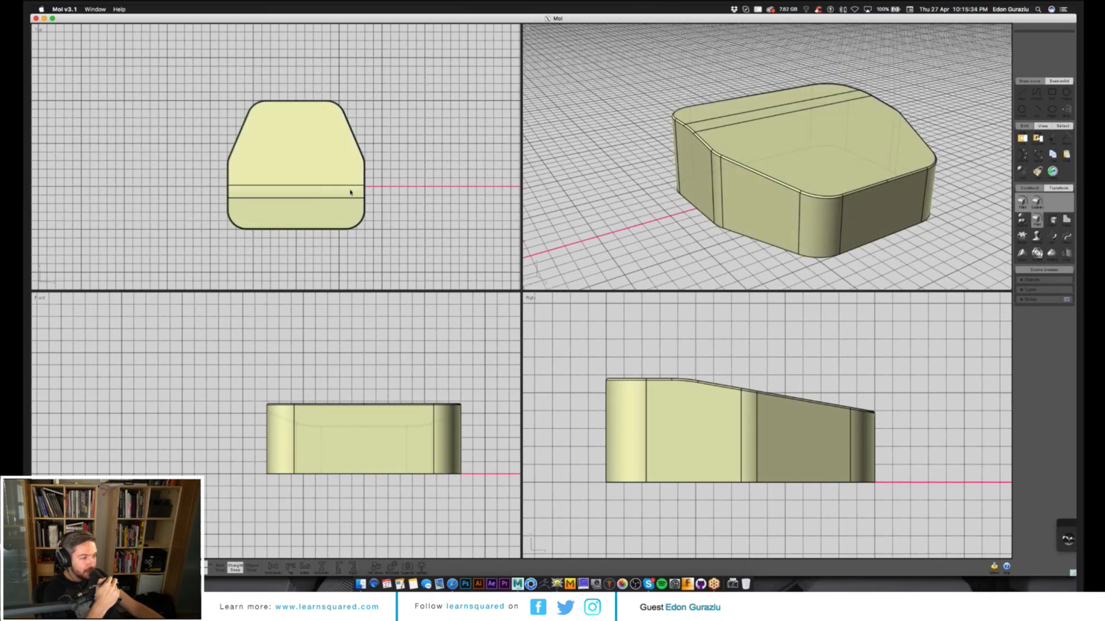
- Draw a rectangle centred on the narrow end's edge midpoint in the Top view, about 6 grid squares wide, and fillet its corners
scroll(425, 216, "up", 3)
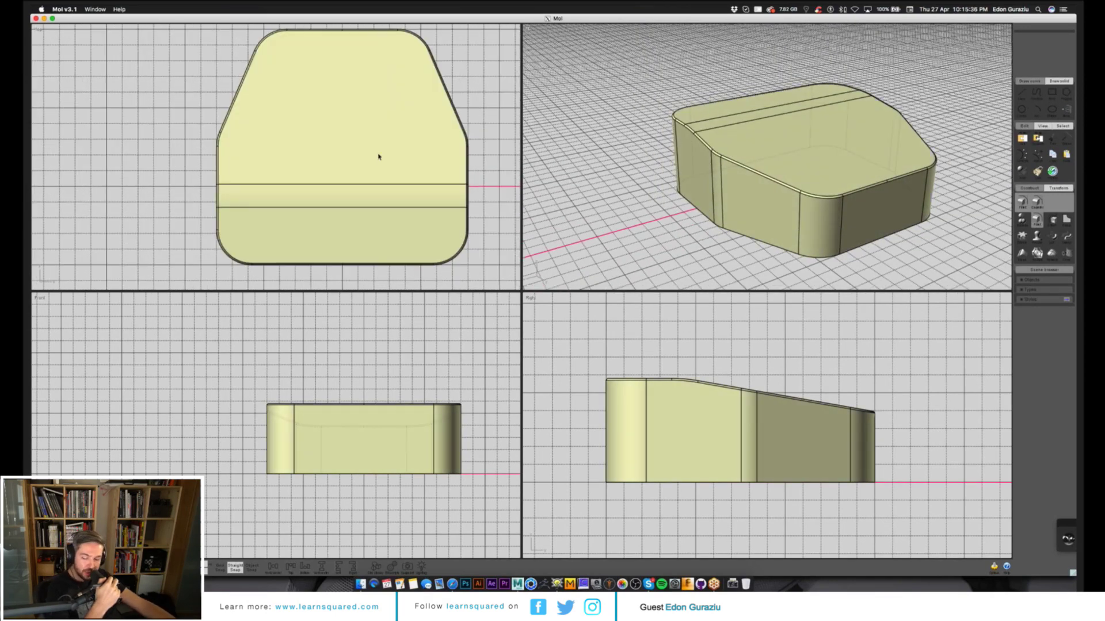
left_click(1057, 91)
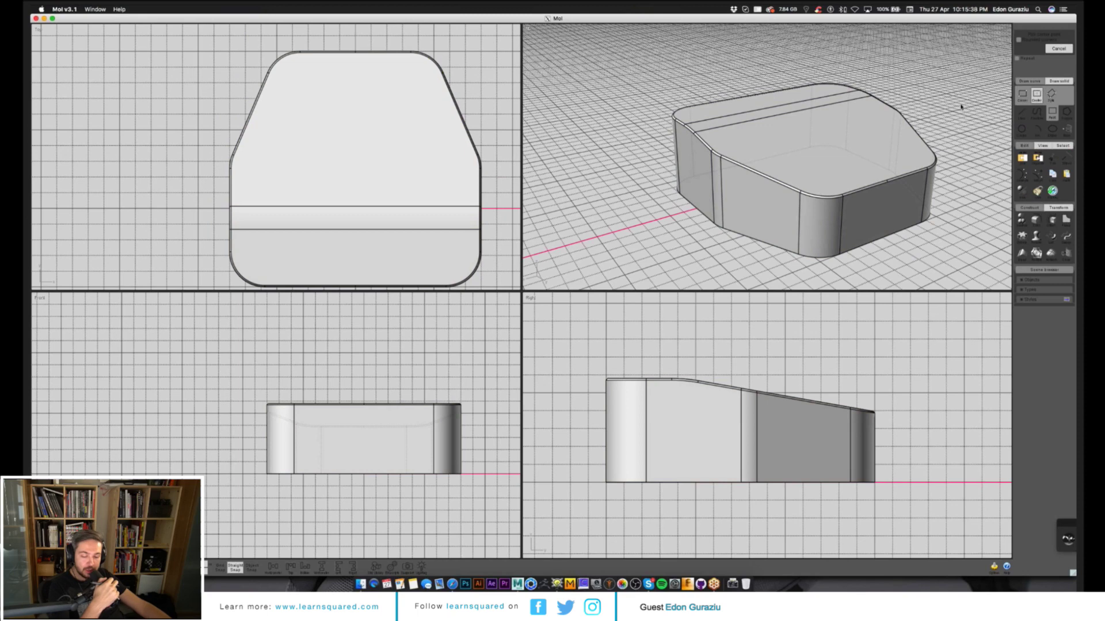
left_click(356, 58)
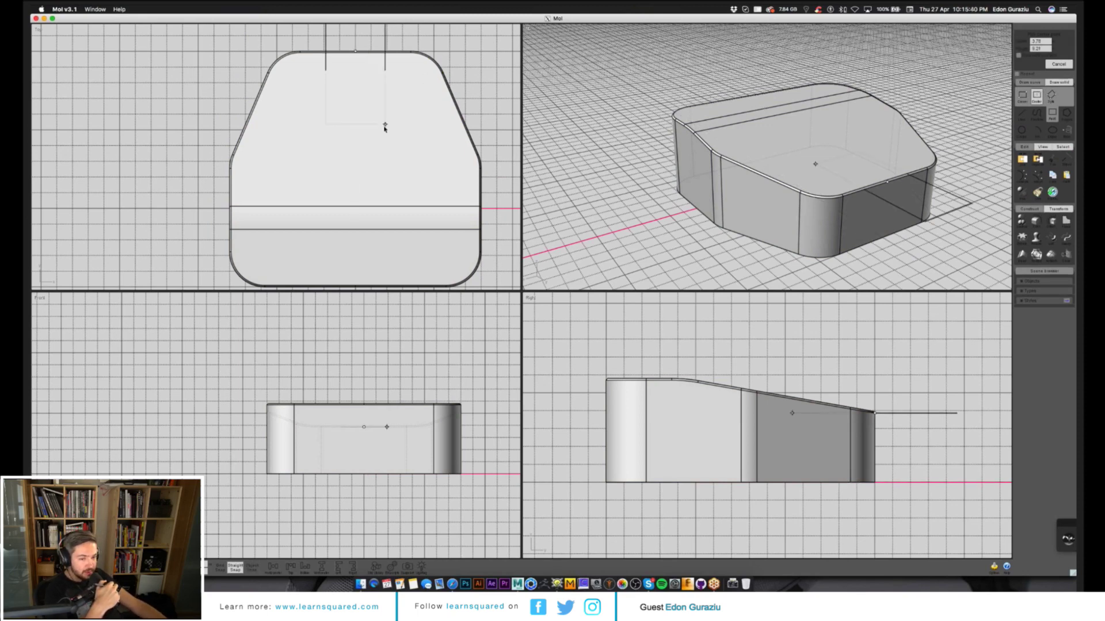
left_click(399, 148)
key("f")
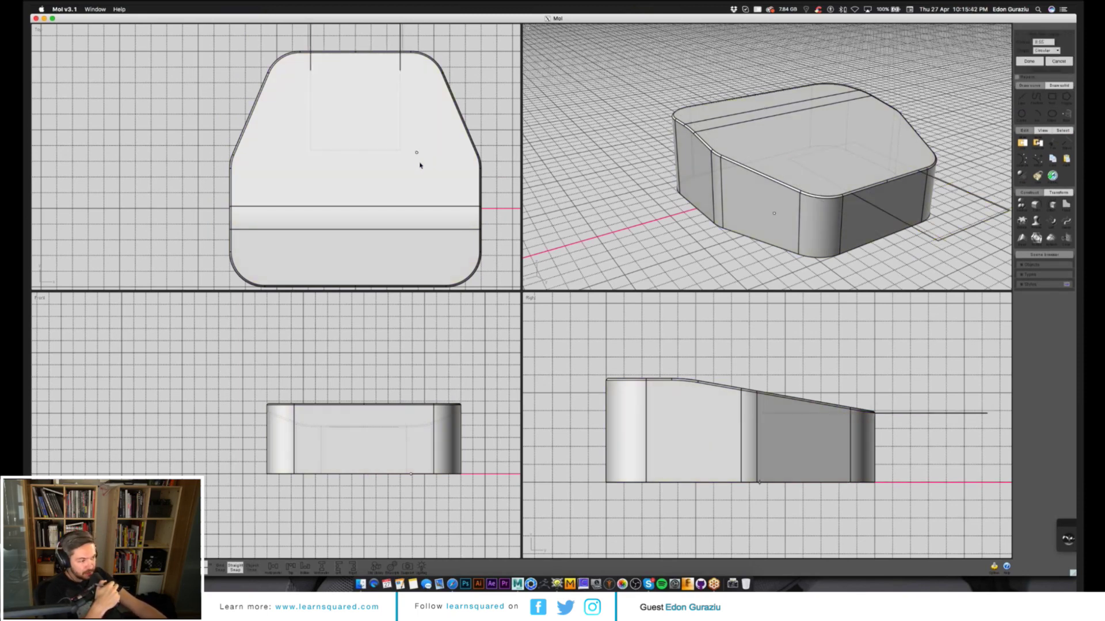
right_click(413, 156)
- Cut a notch through the block with the rounded rectangle using Boolean difference and shift the notched body slightly sideways
left_click(415, 147)
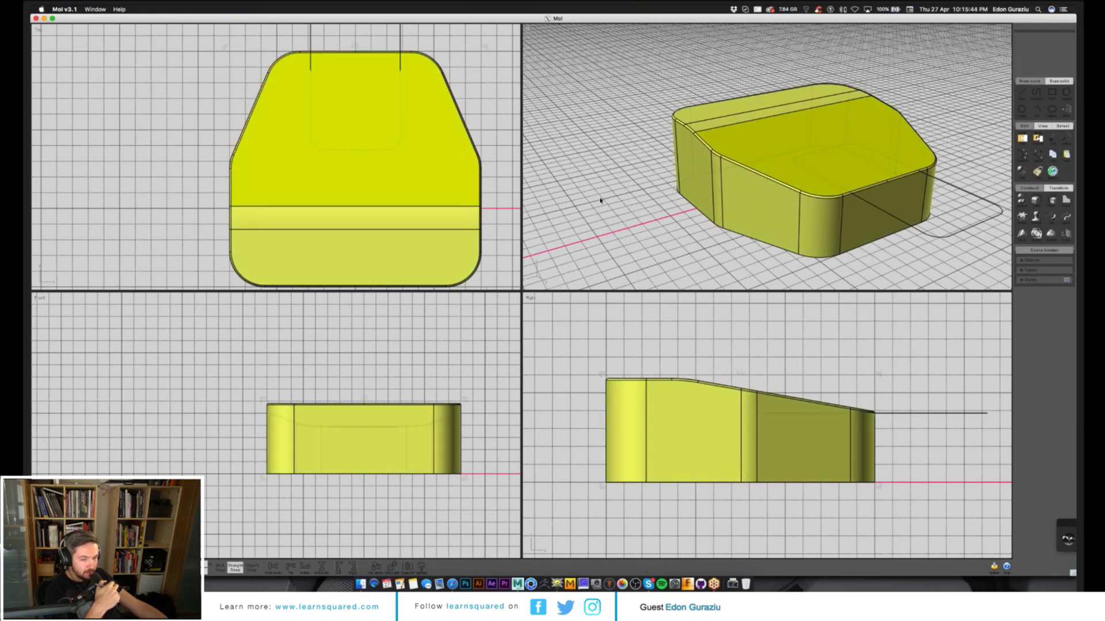
left_click(1022, 200)
left_click(1022, 201)
left_click(401, 125)
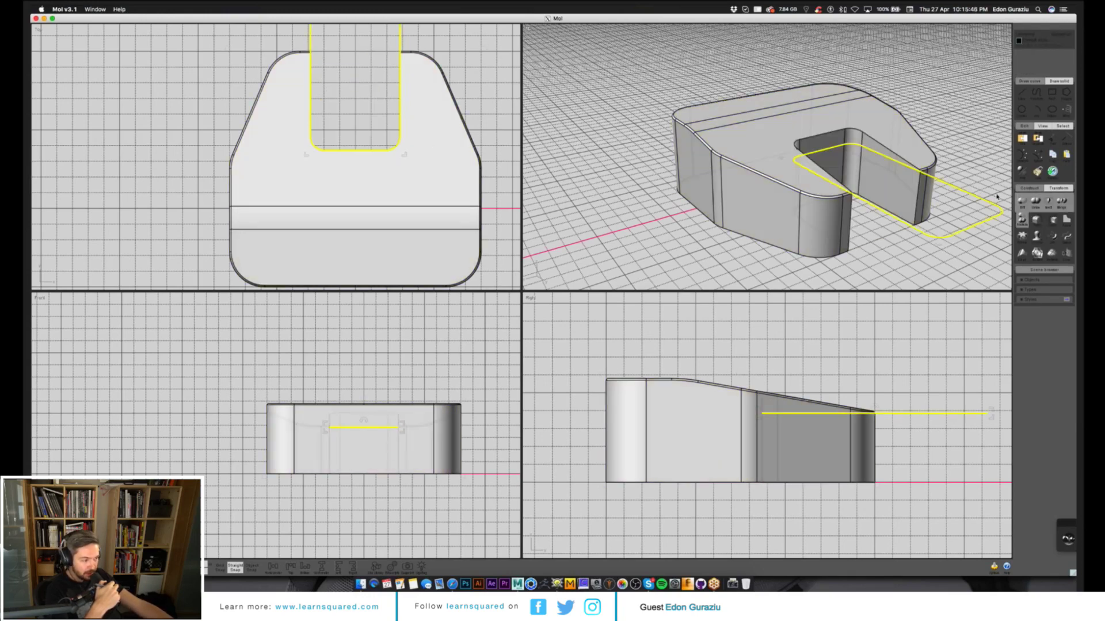
left_click_drag(935, 173, 892, 183)
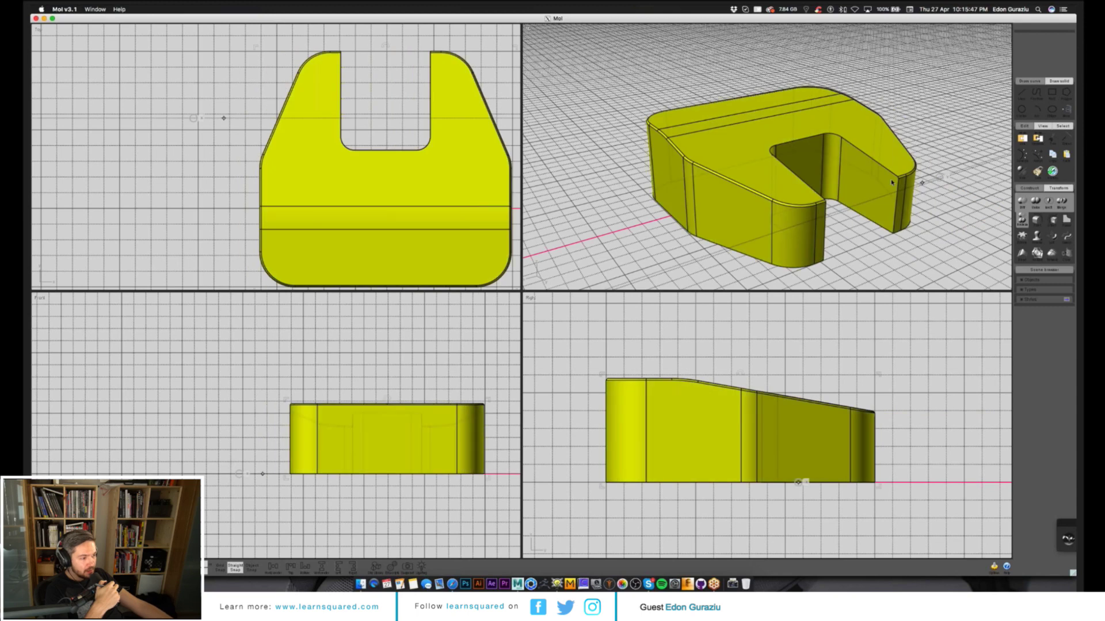
mouse_move(892, 182)
right_mouse_down()
mouse_move(908, 183)
mouse_move(857, 178)
right_mouse_up()
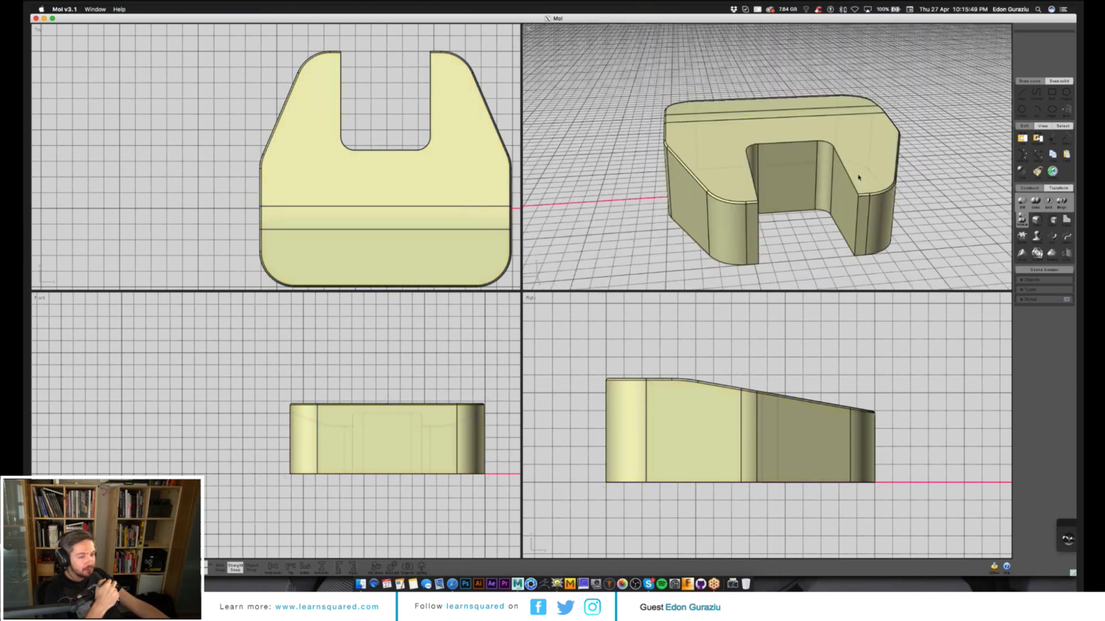
- Chamfer the upper edges and the open-end vertical edges of the block's rounded notch
scroll(772, 193, "up", 5)
left_click(772, 193)
right_click_drag(773, 192, 765, 255)
left_click(764, 254)
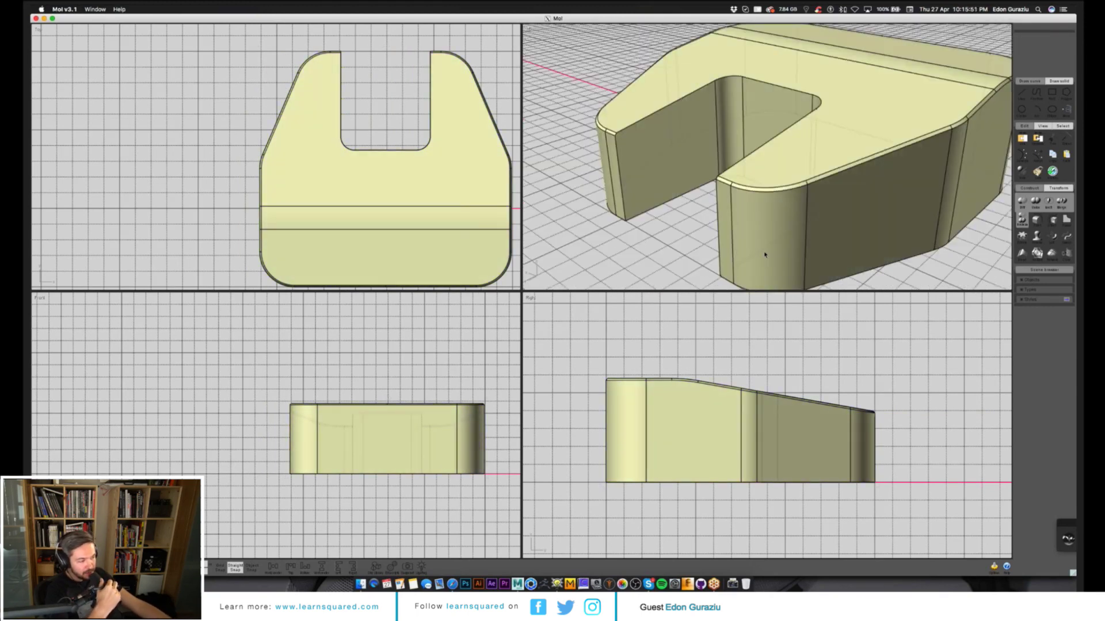
key("Escape")
scroll(751, 449, "up", 2)
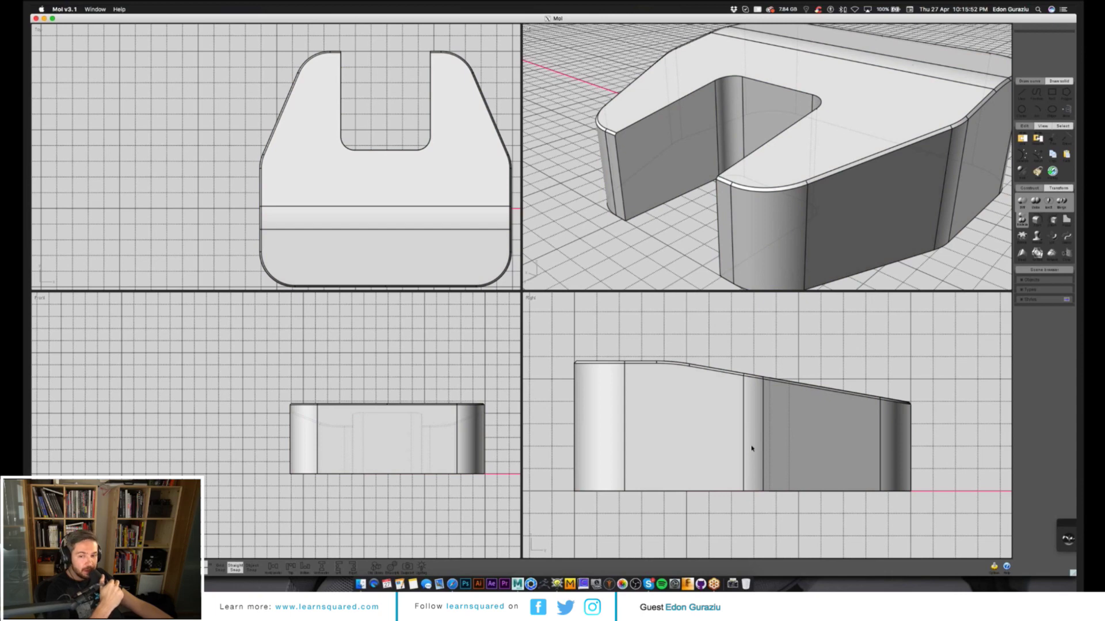
left_click(764, 166)
scroll(732, 194, "up", 3)
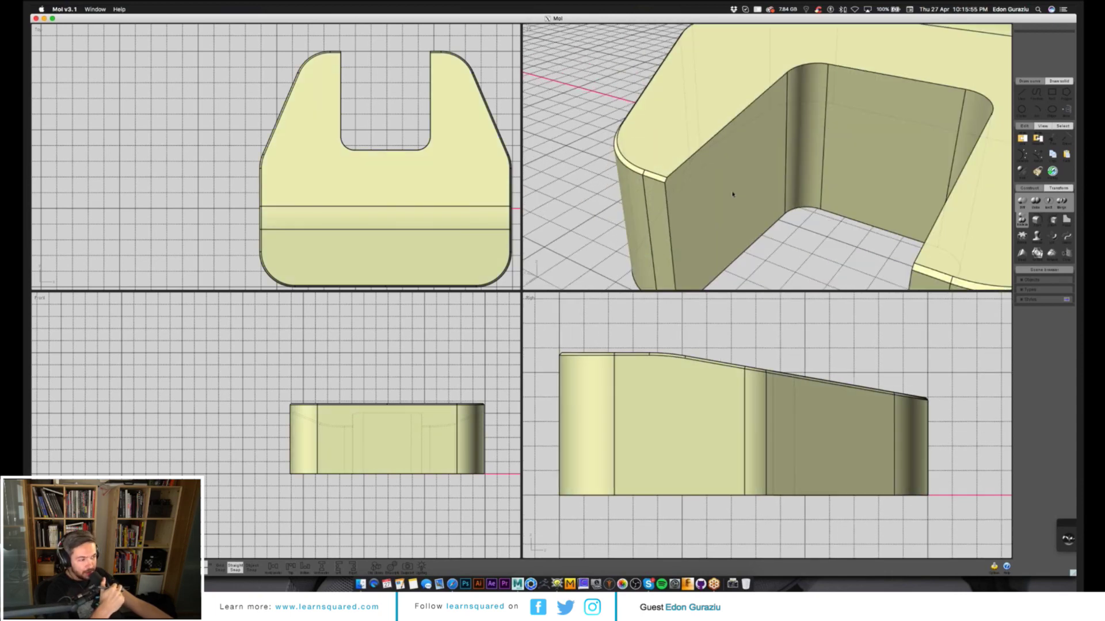
left_click(668, 210)
left_click(711, 141)
left_click(808, 64)
key("Escape")
middle_click_drag(879, 107, 835, 88)
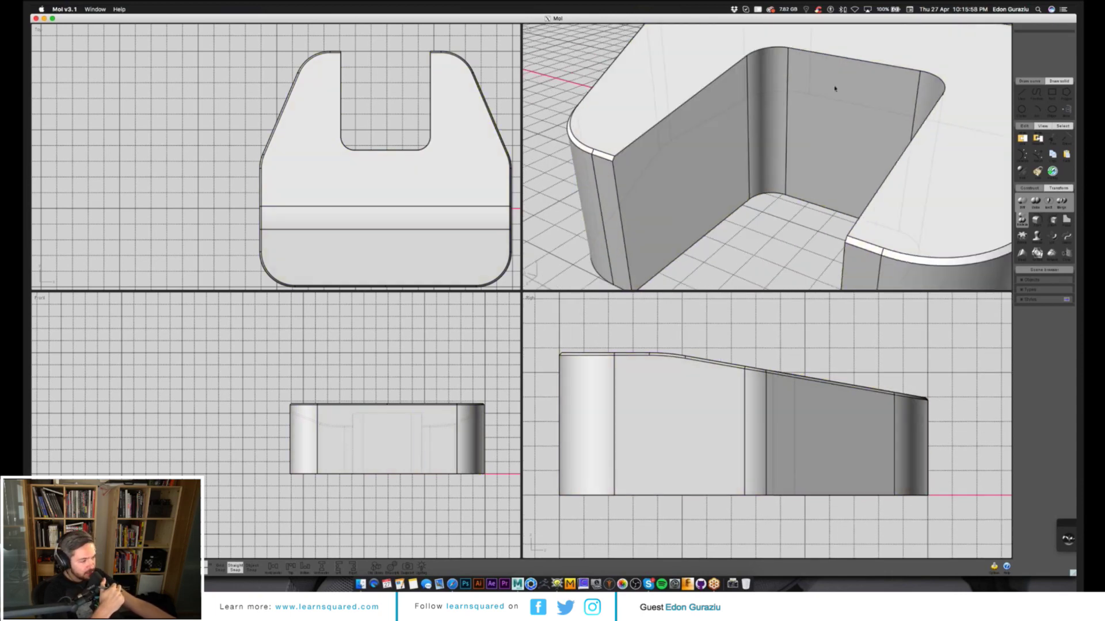
left_click(867, 58)
right_click_drag(867, 58, 900, 98)
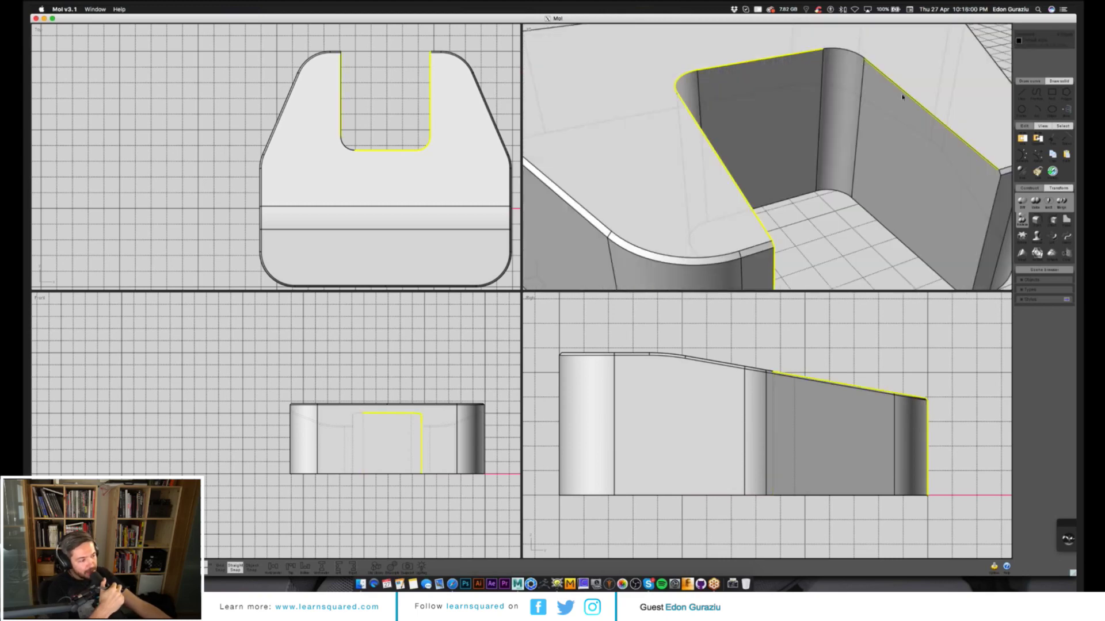
left_click(902, 97)
middle_click_drag(901, 97, 814, 85)
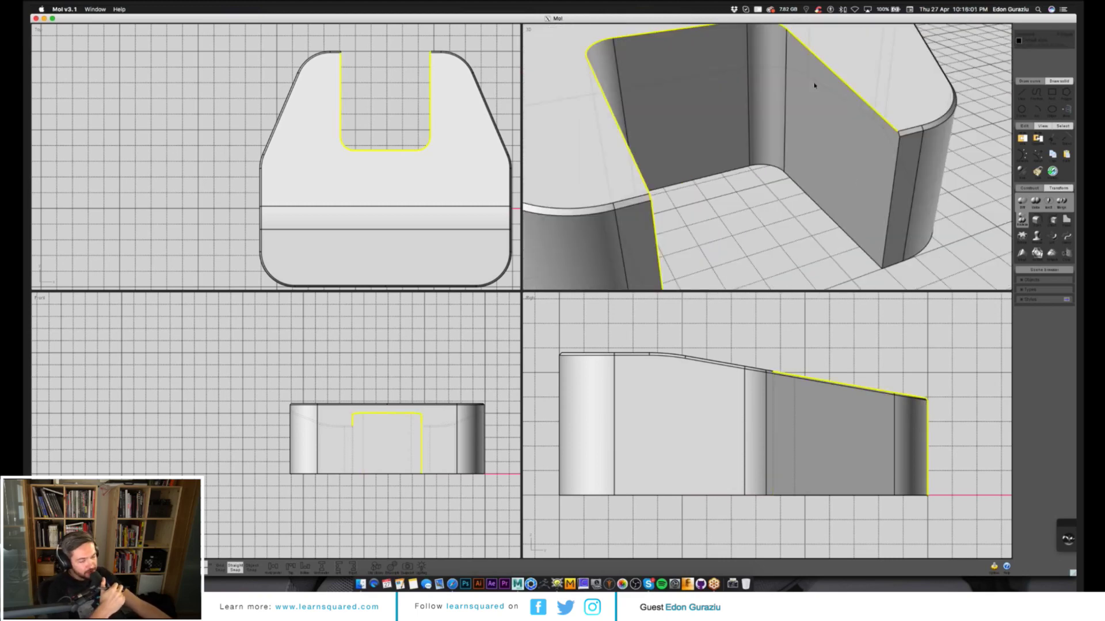
scroll(814, 85, "down", 5)
left_click(972, 196)
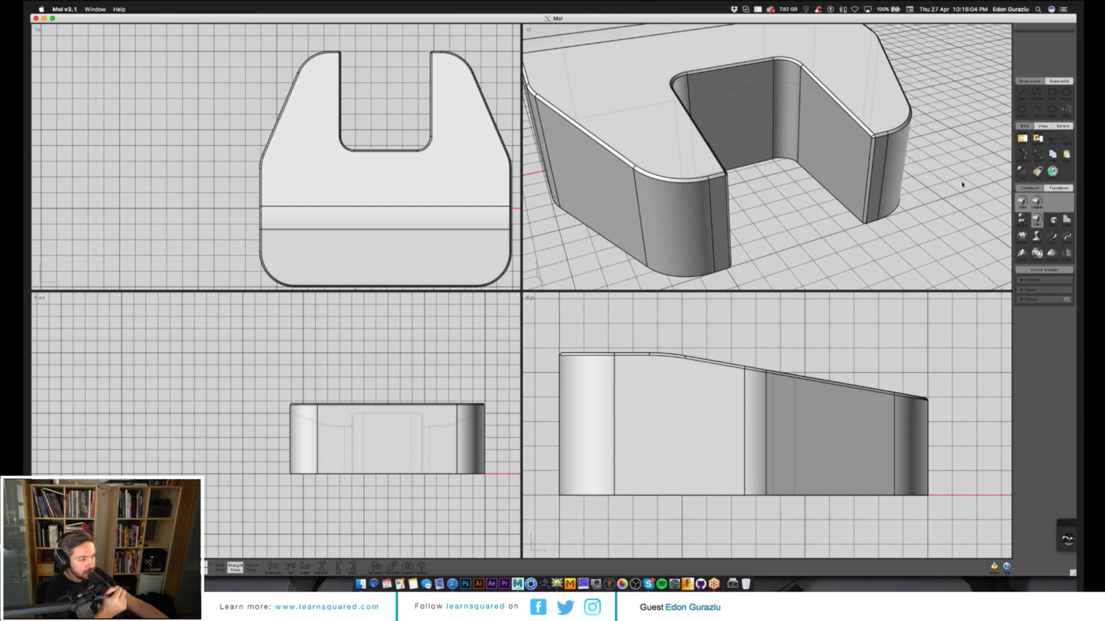
- Draw an open hook-shaped slot polyline crossing the block's tall end in the Right view and fillet its corners
right_click_drag(961, 184, 897, 172)
scroll(813, 395, "up", 2)
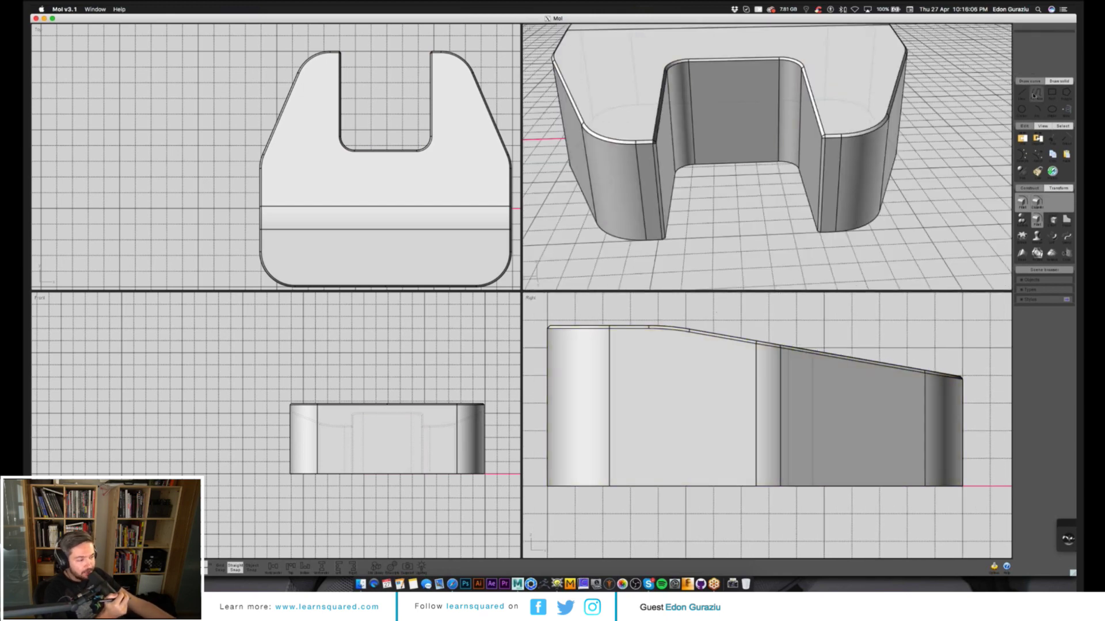
left_click(1035, 94)
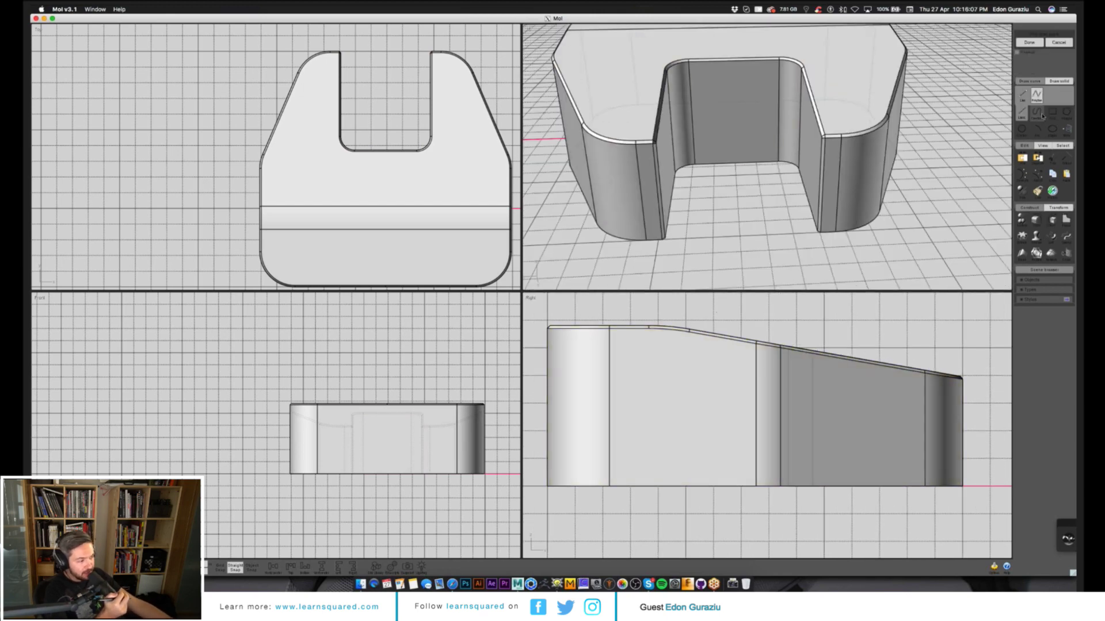
left_click(624, 355)
left_click(624, 382)
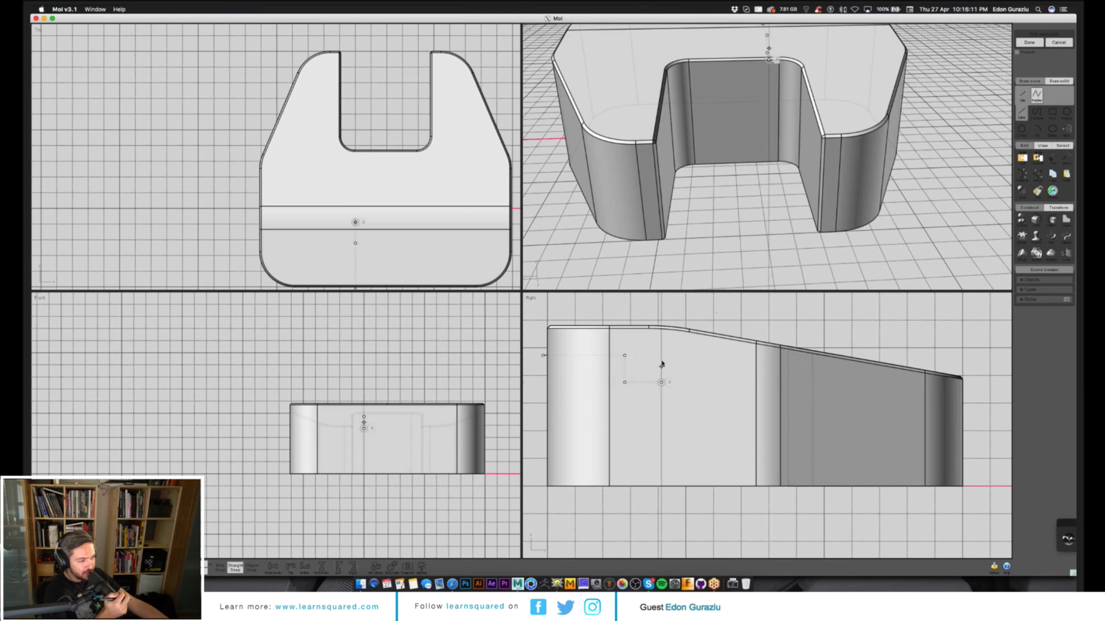
left_click(662, 357)
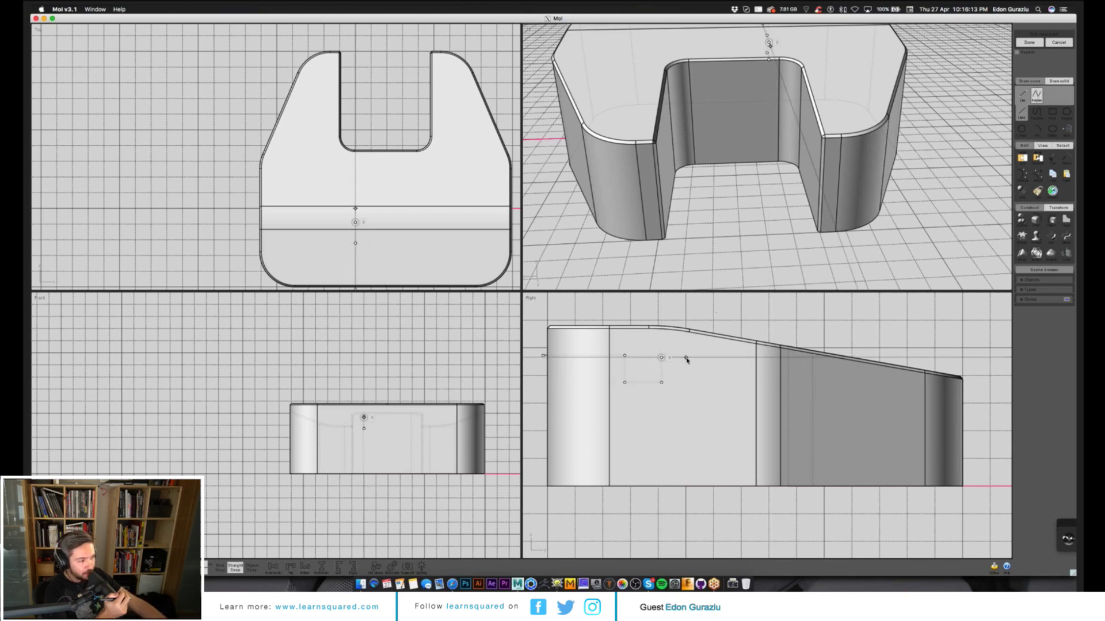
left_click(691, 358)
left_click(691, 404)
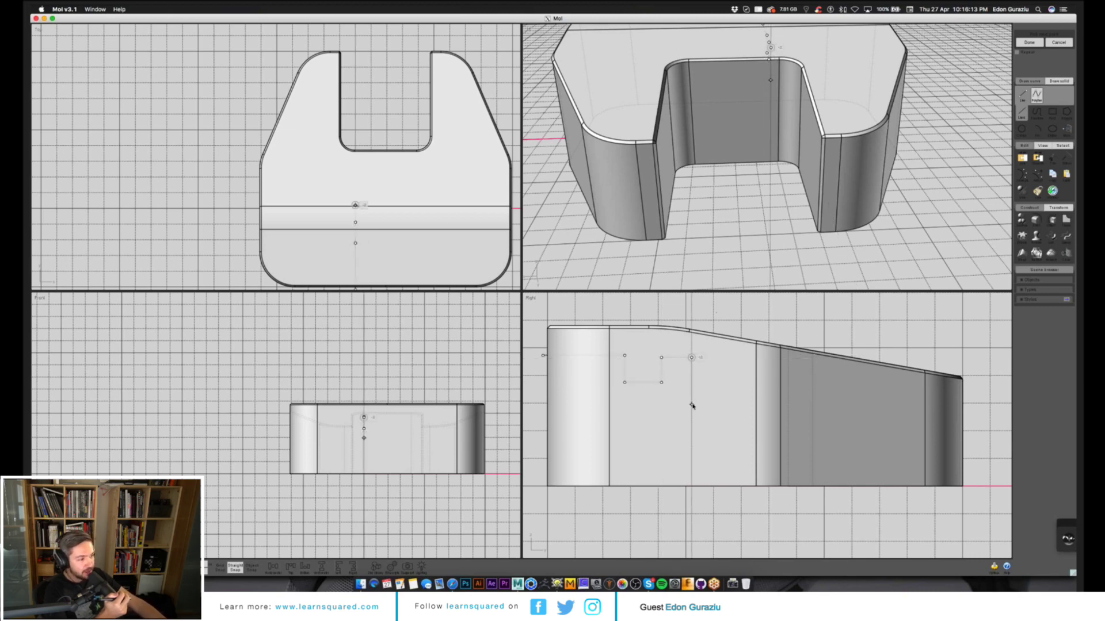
left_click(535, 404)
right_click(586, 397)
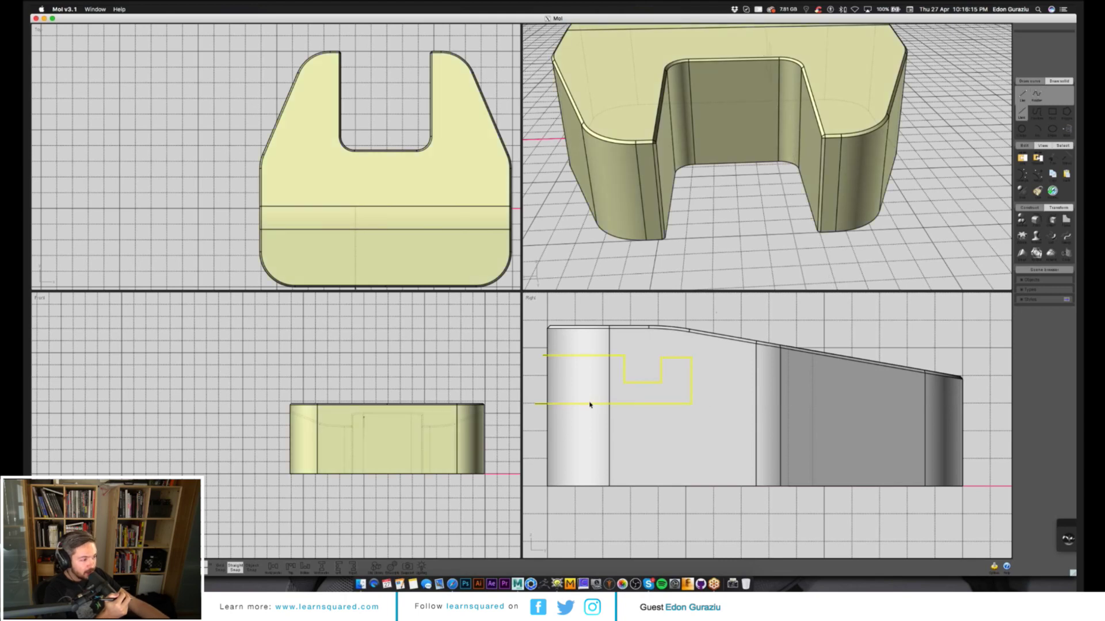
left_click(641, 412)
key("Escape")
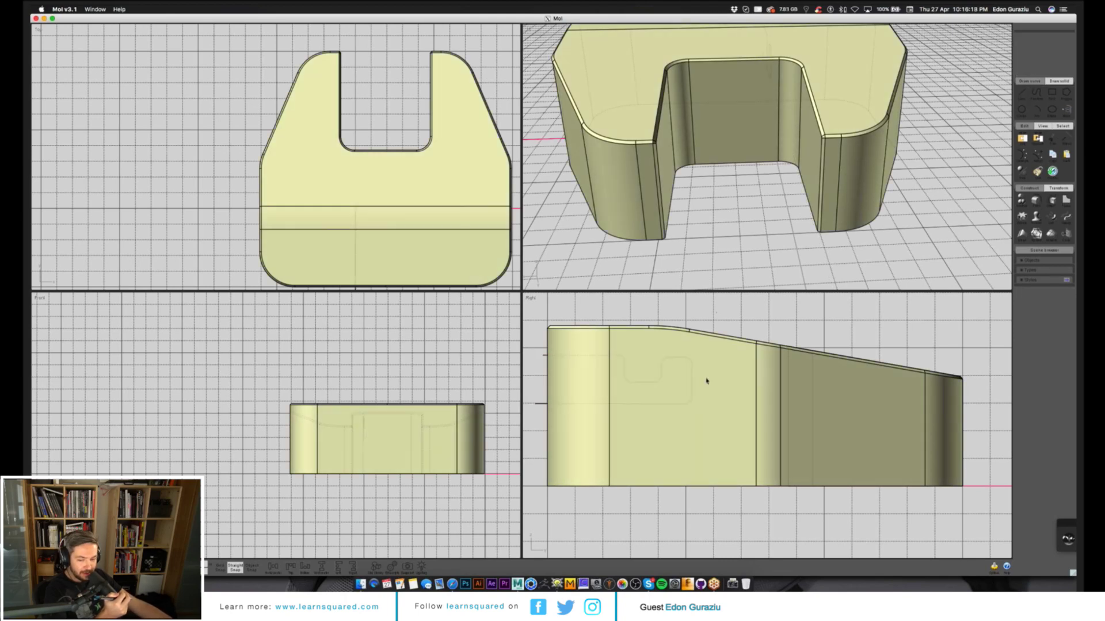
- Split the block with the hook-shaped curve using Boolean difference and delete the curve
left_click(709, 376)
left_click(1021, 200)
left_click(1021, 201)
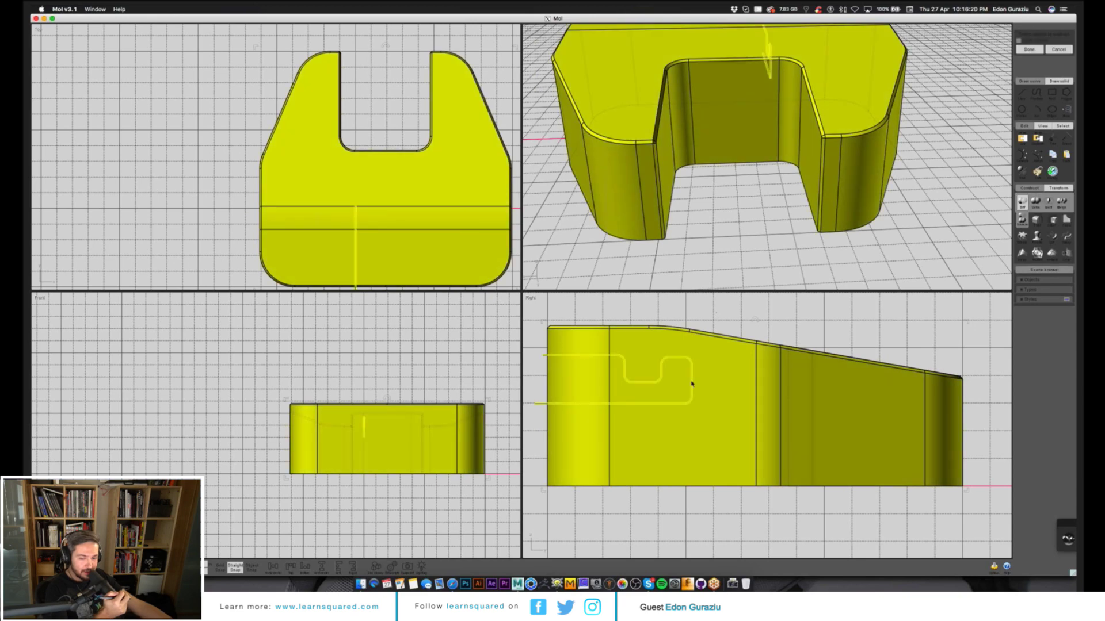
left_click(692, 382)
right_click(788, 326)
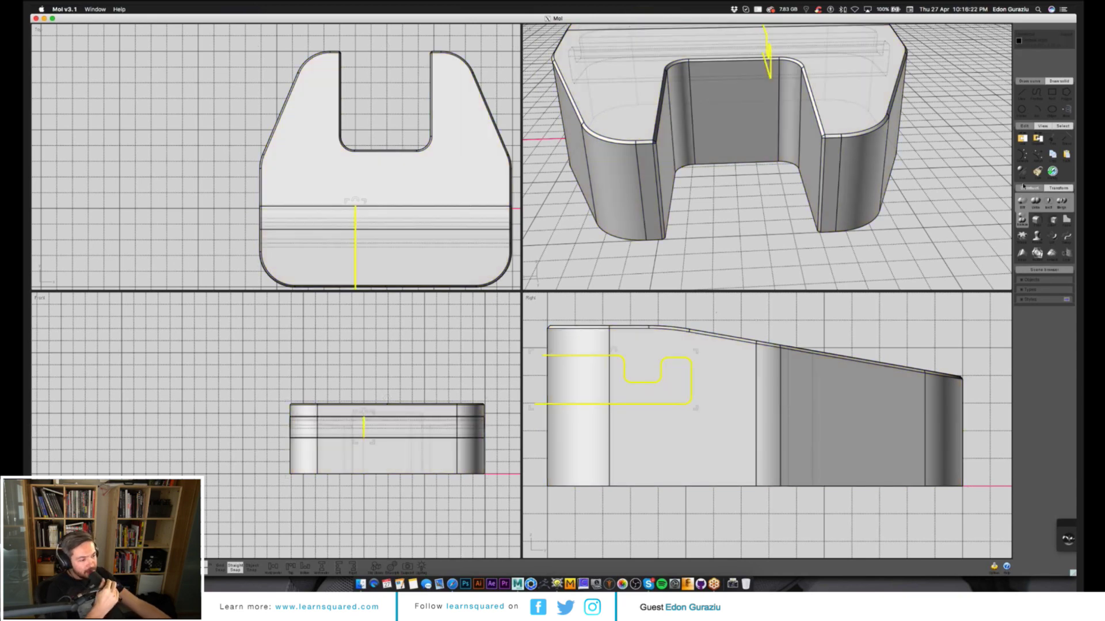
key("Delete")
- Delete the separated hook-shaped piece to open the slot in the block's tall end
left_click(856, 180)
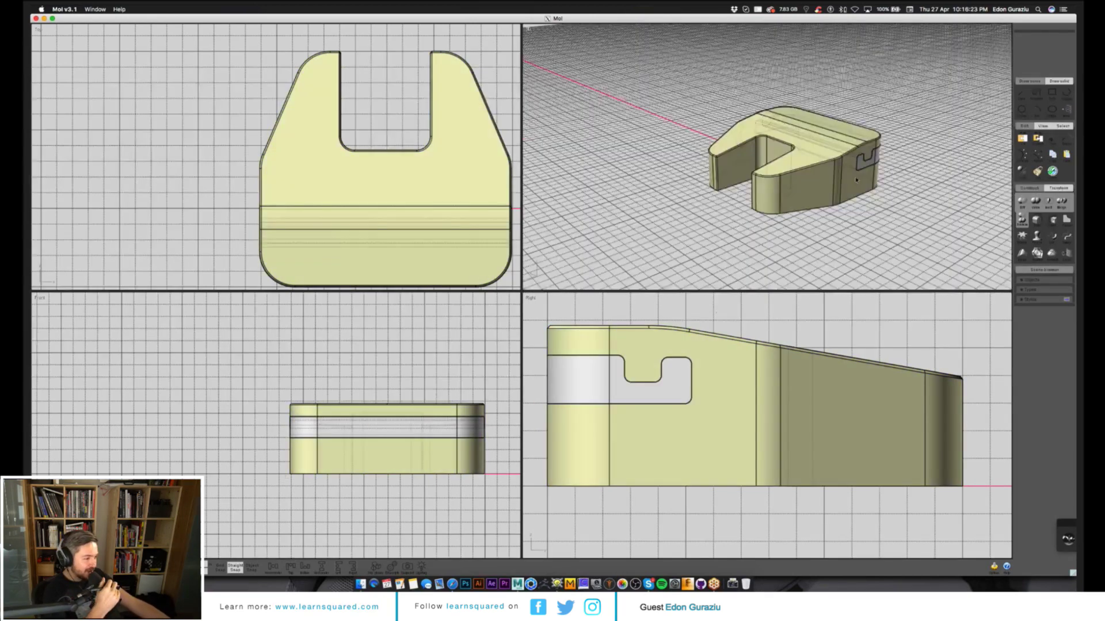
scroll(754, 207, "up", 5)
left_click(754, 208)
right_click_drag(856, 181, 760, 128)
key("Delete")
- Select the inner faces of the hook-shaped slot and chamfer their edges
left_click(754, 207)
left_click(754, 208)
scroll(703, 187, "up", 3)
left_click(777, 113)
left_click(797, 117)
left_click(849, 96)
left_click(1035, 201)
left_click(1037, 203)
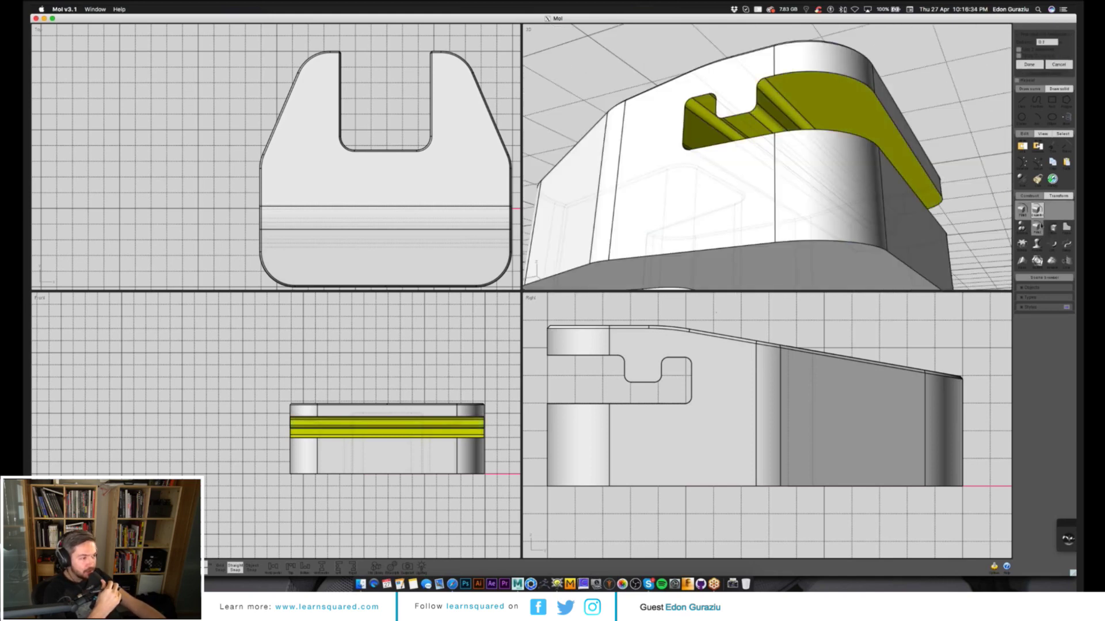
right_click(946, 91)
right_click_drag(946, 91, 899, 140)
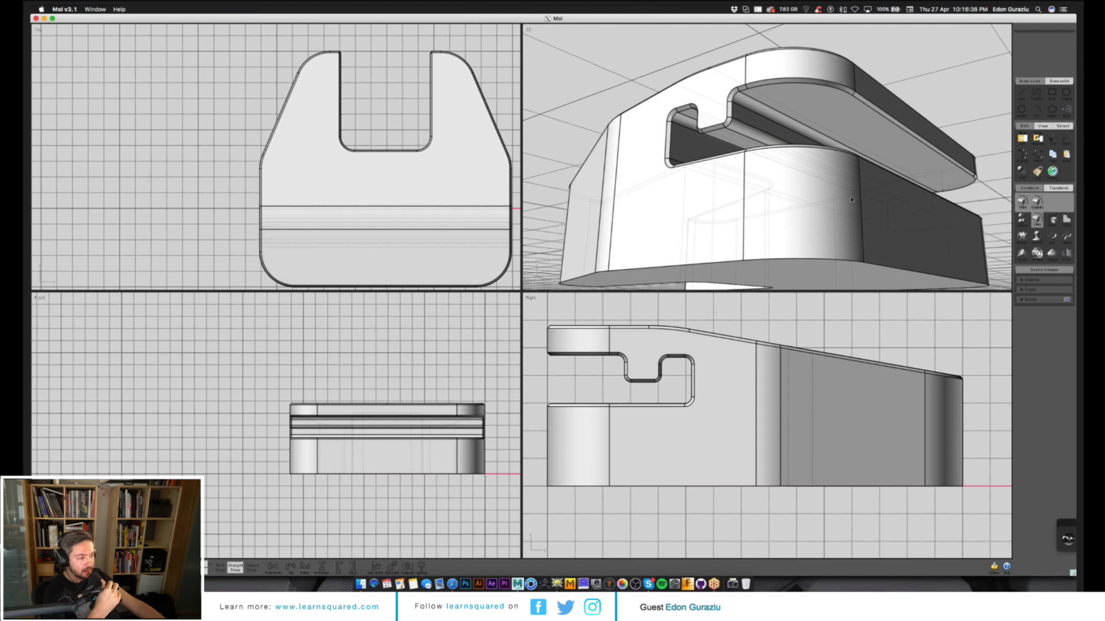
key("Home")
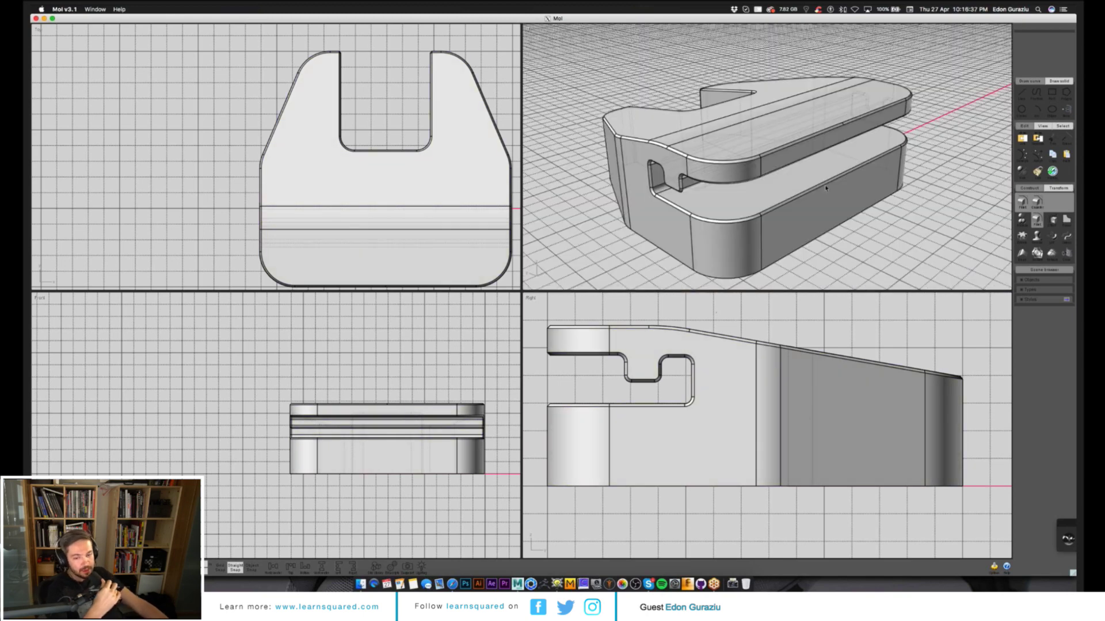
left_click(454, 197)
right_click_drag(453, 197, 422, 182)
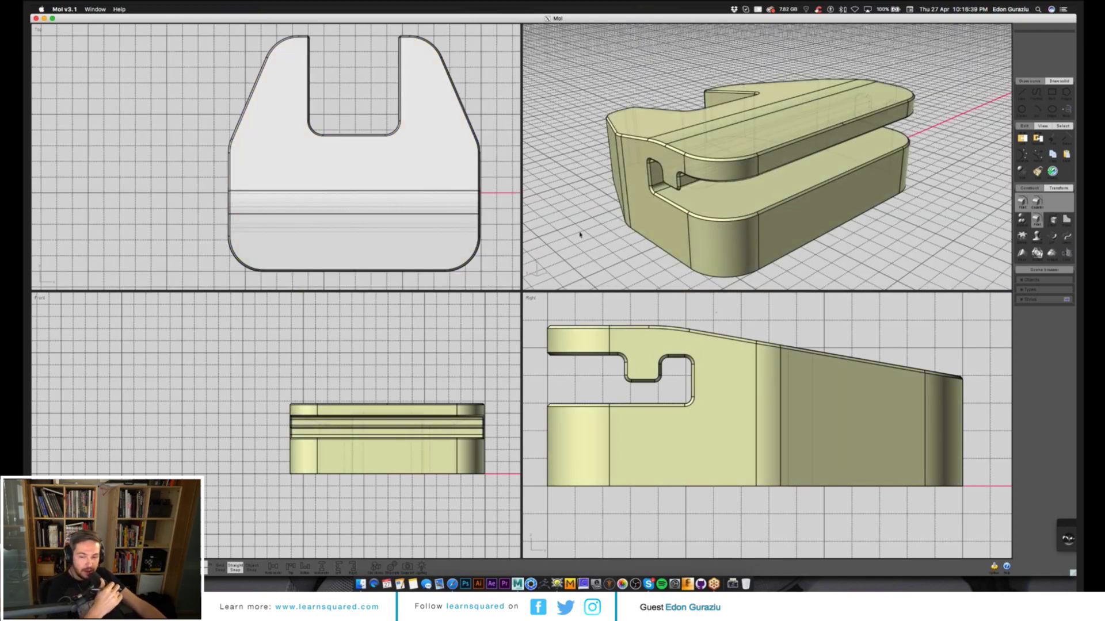
left_click(580, 234)
right_click_drag(829, 205, 829, 268)
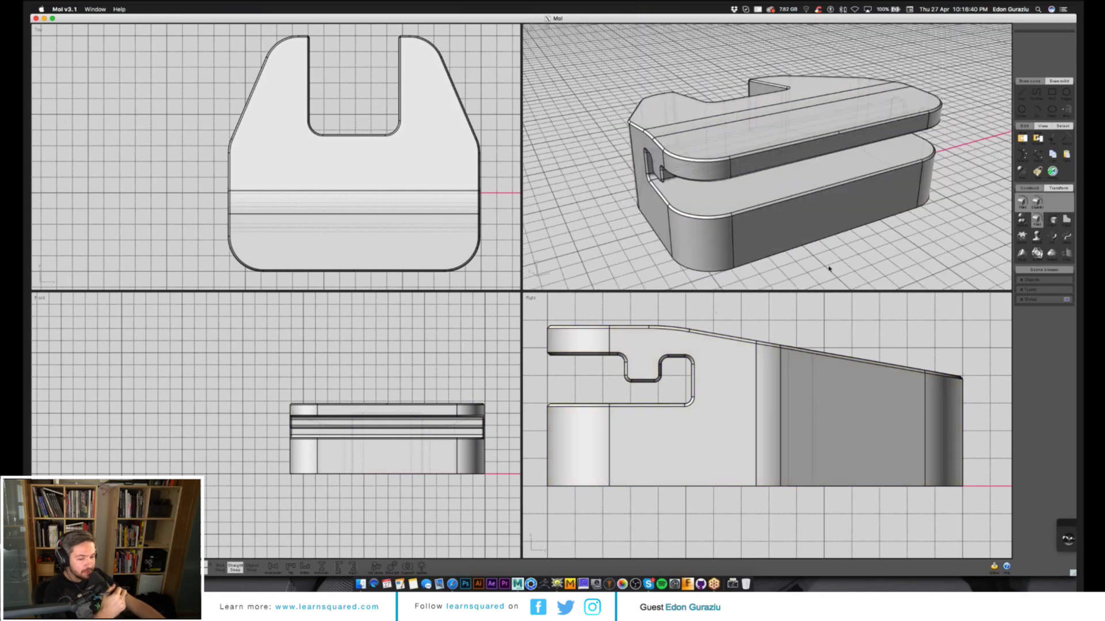
- Draw a closed four-sided polyline with one slanted end just below the slot in the Right view
scroll(636, 425, "up", 3)
left_click(676, 450)
right_click_drag(676, 449, 743, 450)
left_click(1036, 95)
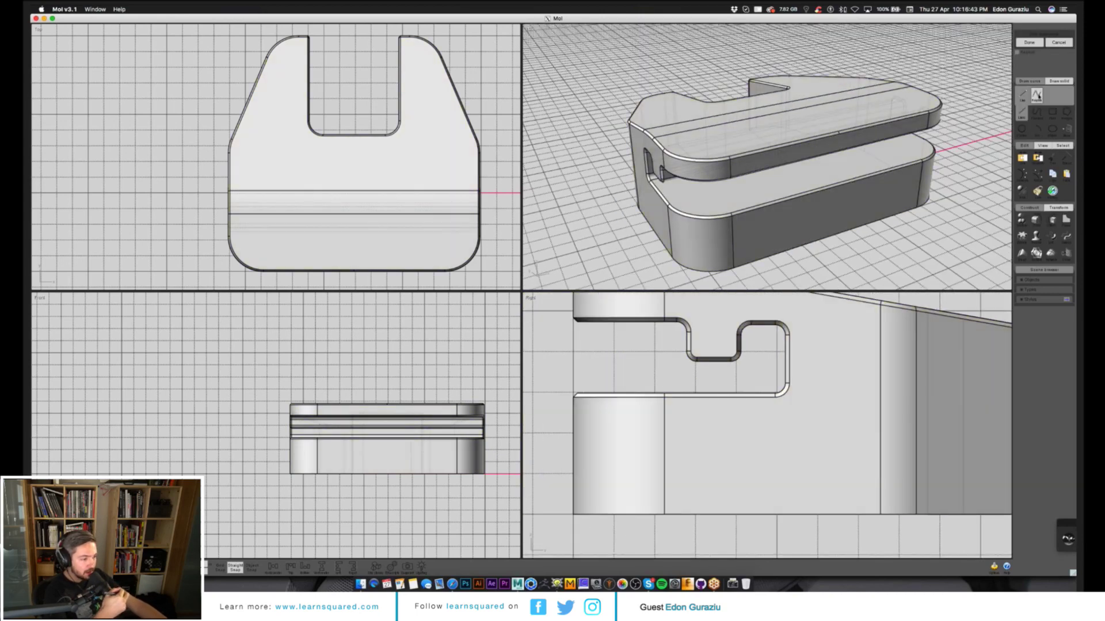
left_click(584, 406)
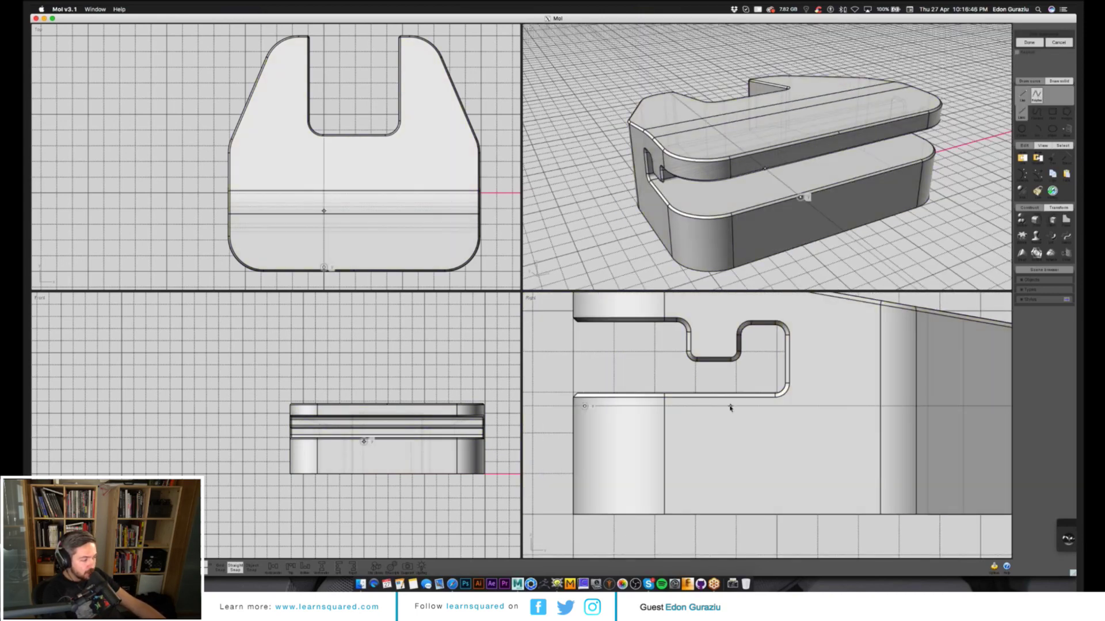
left_click(731, 406)
left_click(701, 444)
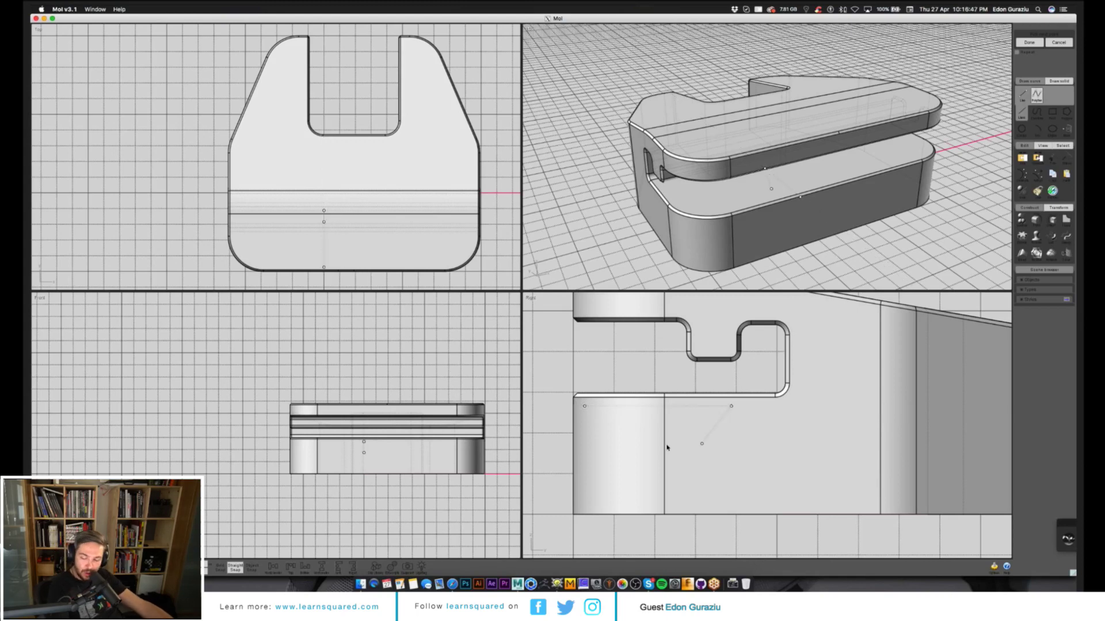
left_click(585, 444)
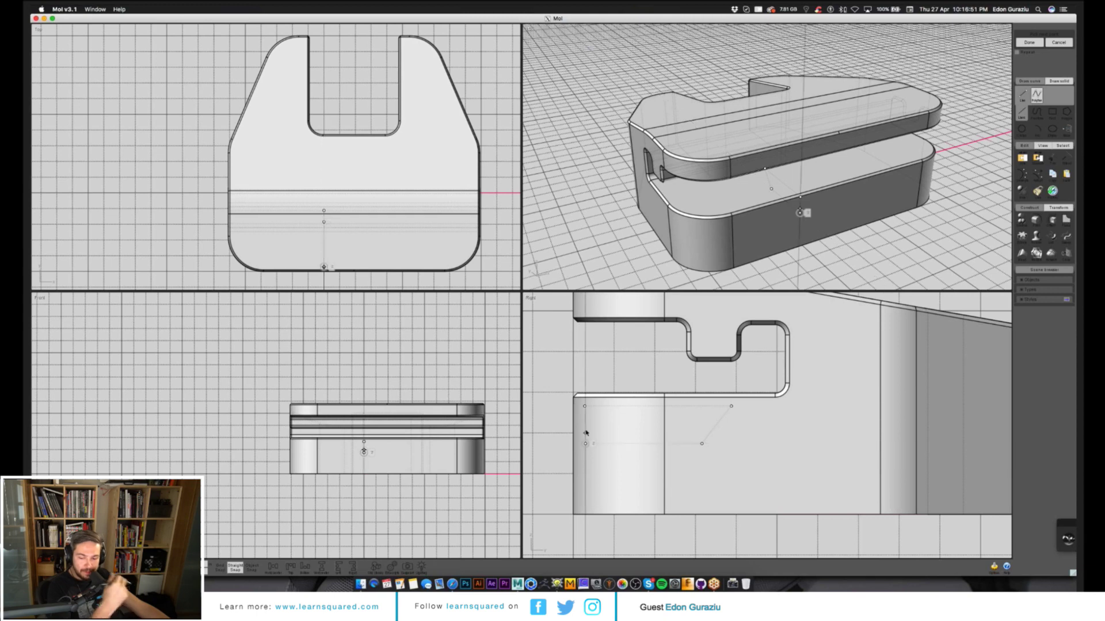
left_click(585, 406)
- Examine the list of shortcut keys and their script commands in an enlarged Options window, and close it
key("super+comma")
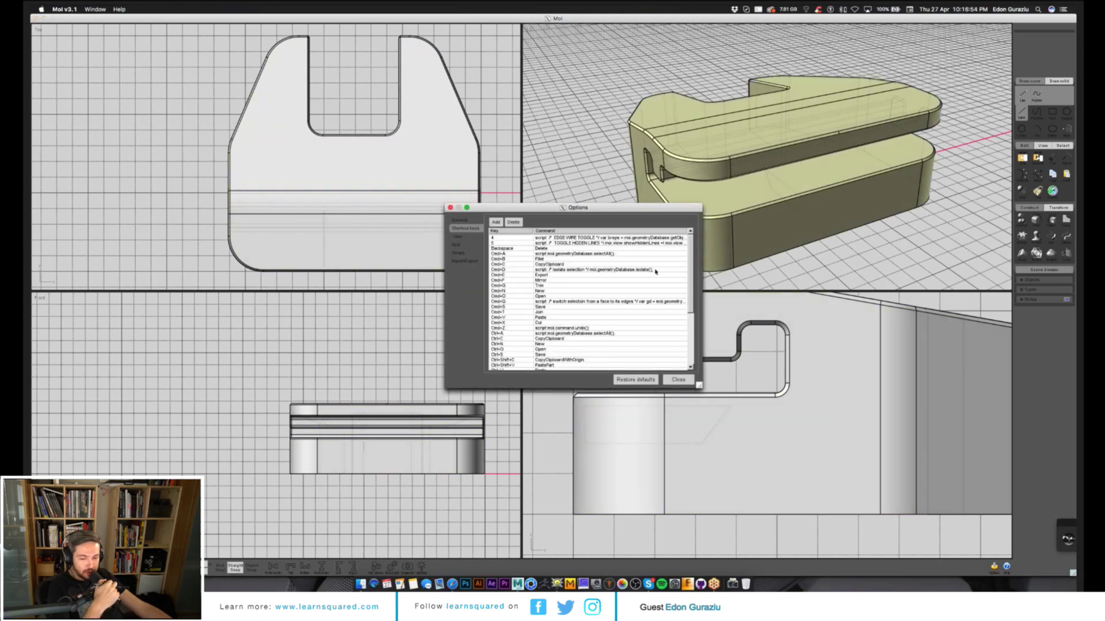
mouse_move(700, 389)
left_mouse_down()
mouse_move(629, 328)
mouse_move(854, 470)
left_mouse_up()
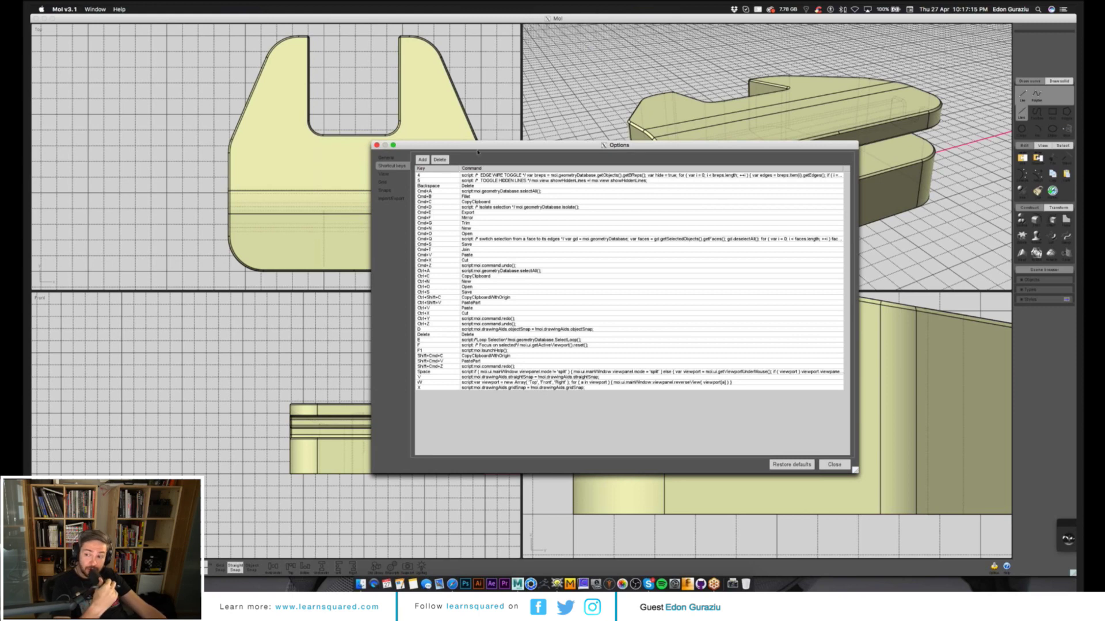
left_click_drag(524, 145, 467, 155)
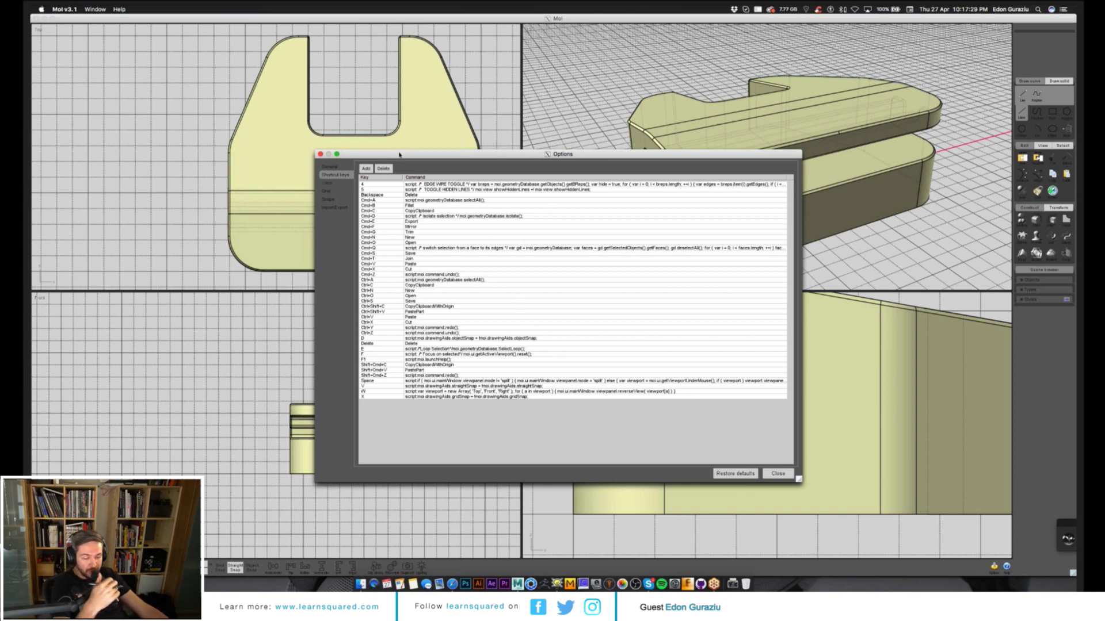
left_click_drag(399, 154, 390, 156)
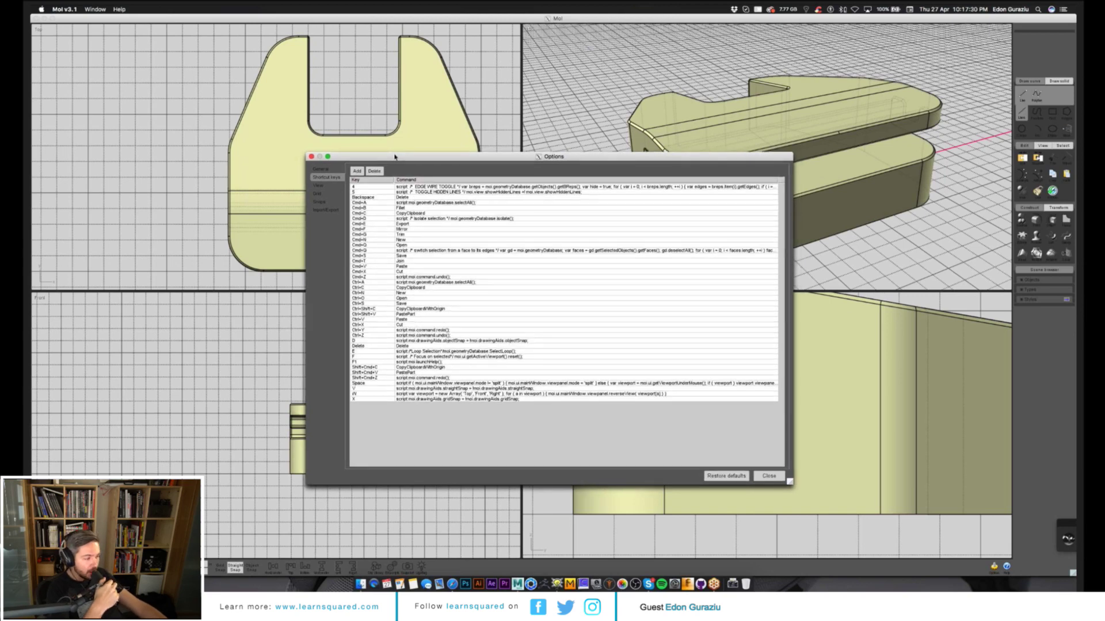
left_click(311, 156)
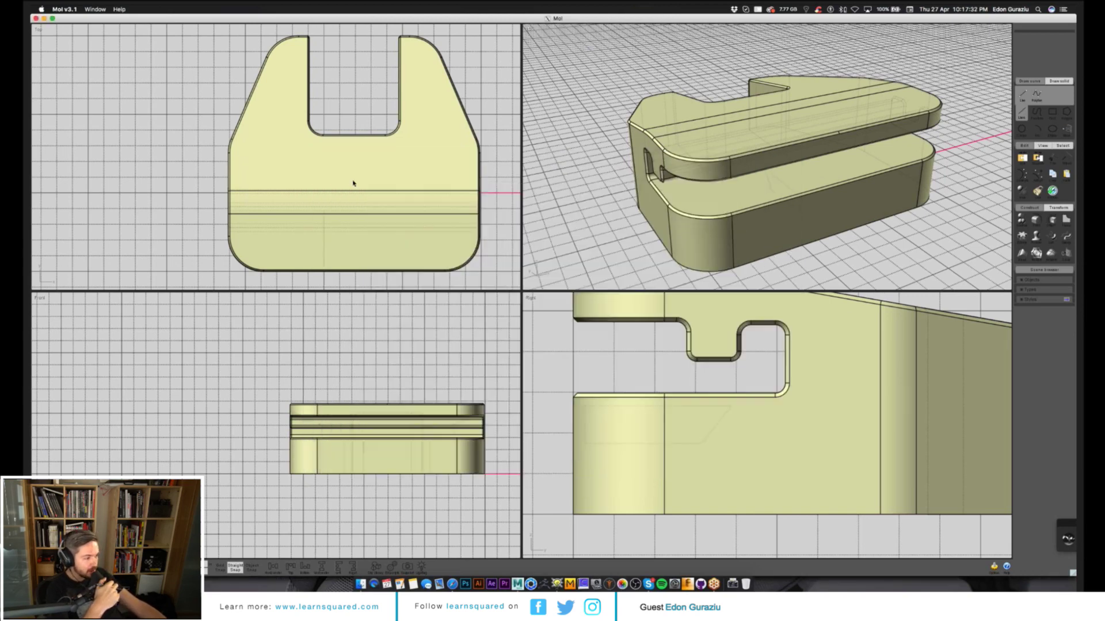
- Draw a closed five-sided polyline in the Right view, with its slanted edge running parallel to the first profile's slanted end
left_click(760, 375)
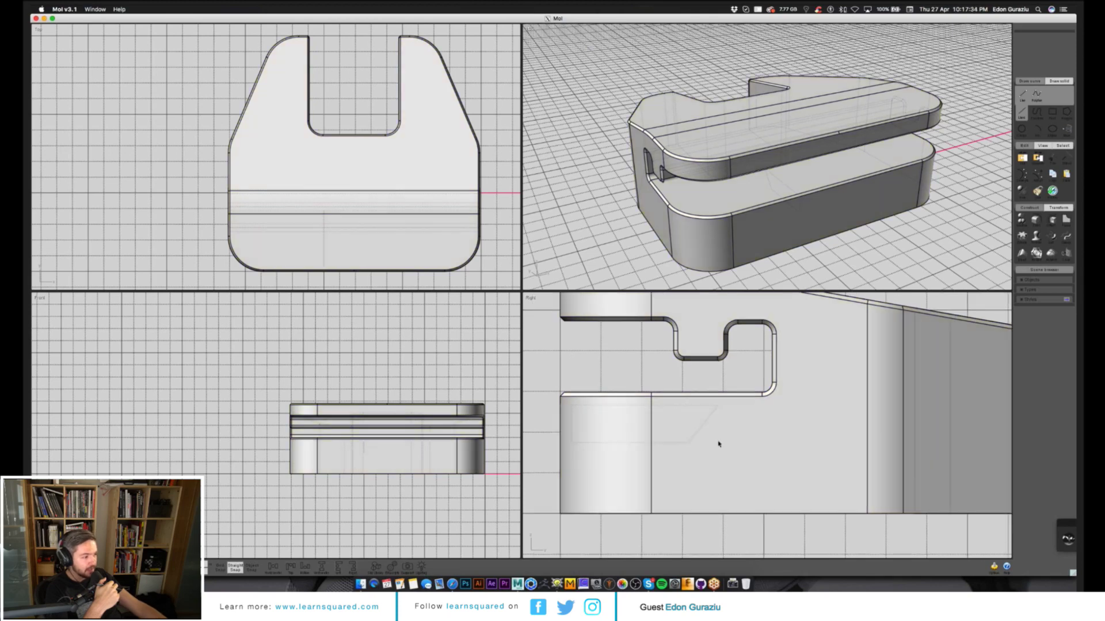
left_click(1036, 96)
left_click(714, 413)
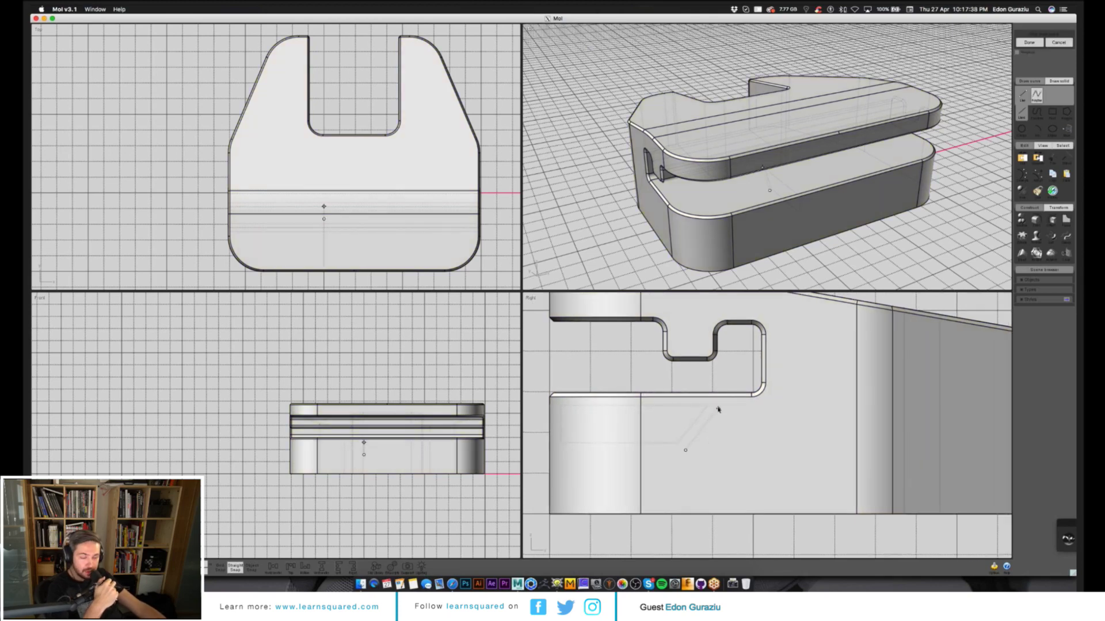
left_click(719, 407)
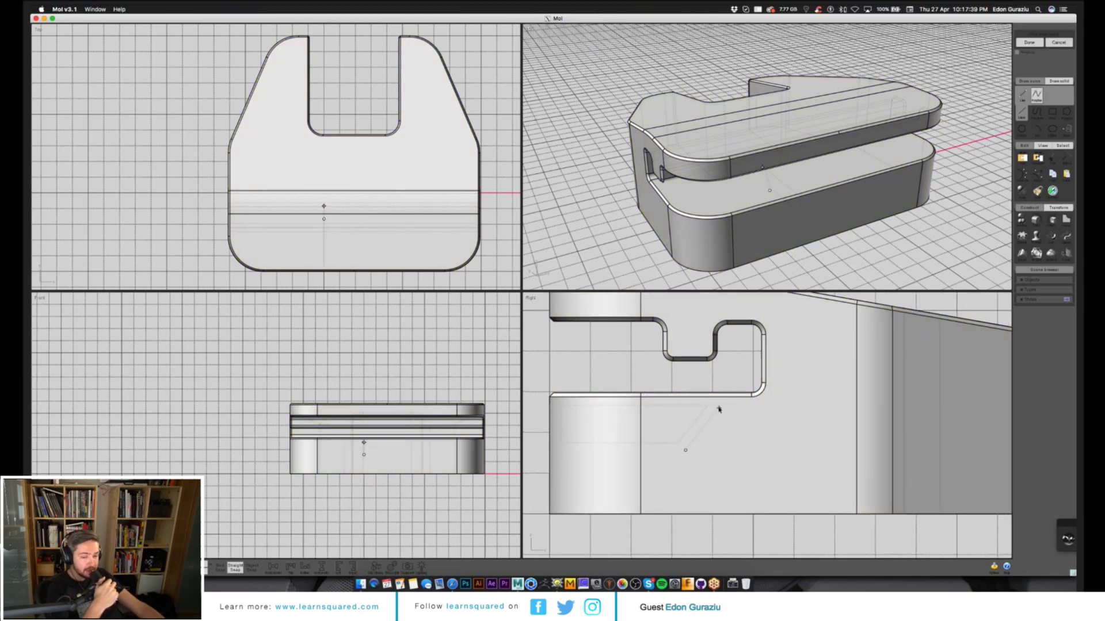
left_click(757, 407)
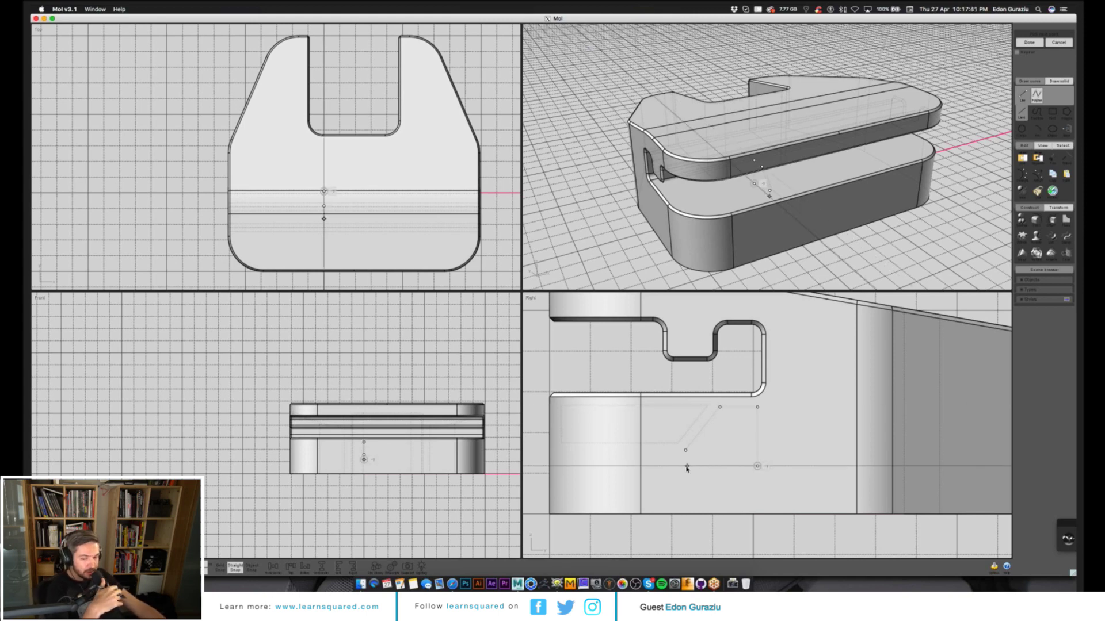
left_click(686, 467)
left_click(686, 451)
- Select both profile curves, move them outside the block in the Front view, and isolate them by hiding the block
scroll(672, 472, "up", 1)
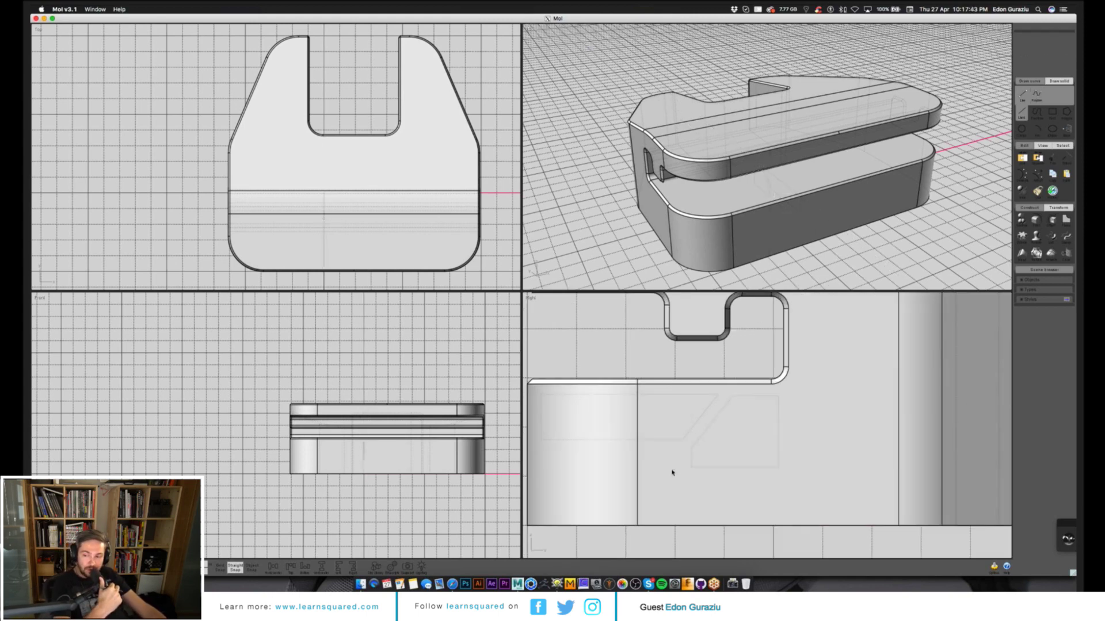
scroll(672, 472, "up", 1)
key("ctrl+a")
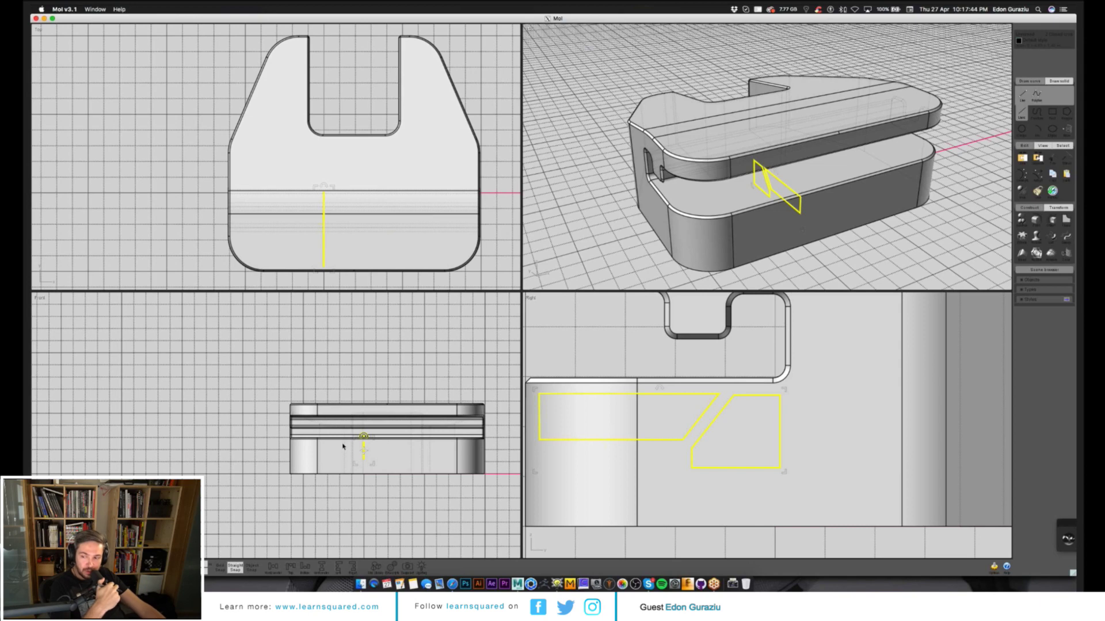
left_click_drag(343, 447, 308, 454)
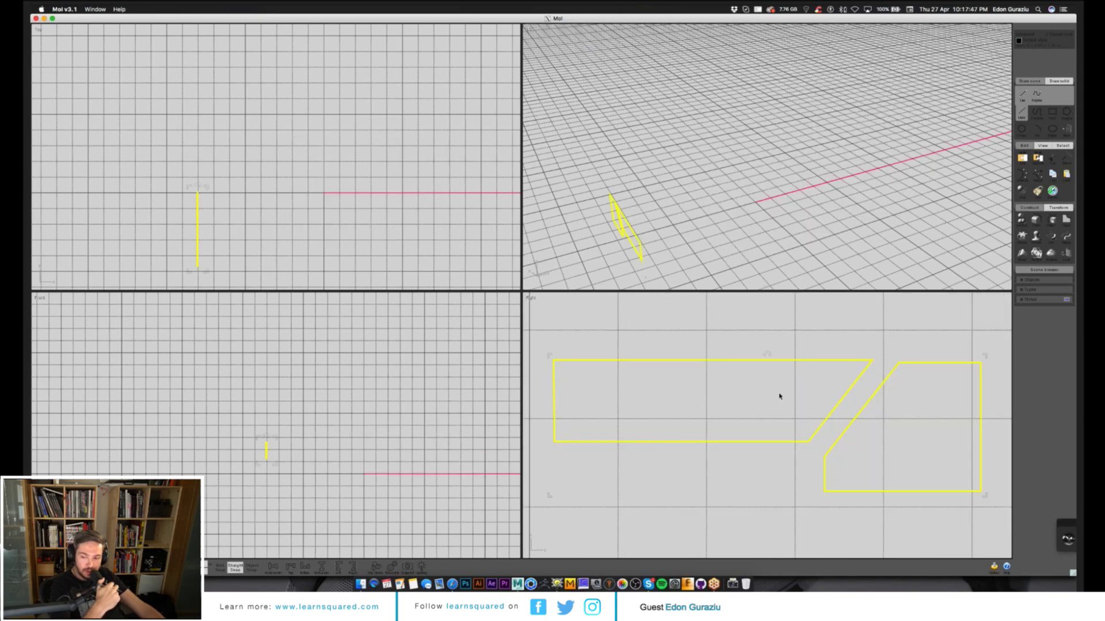
scroll(779, 395, "down", 2)
- Try to fillet all corners of the four-sided profile with one large radius, and undo it
left_click(796, 424)
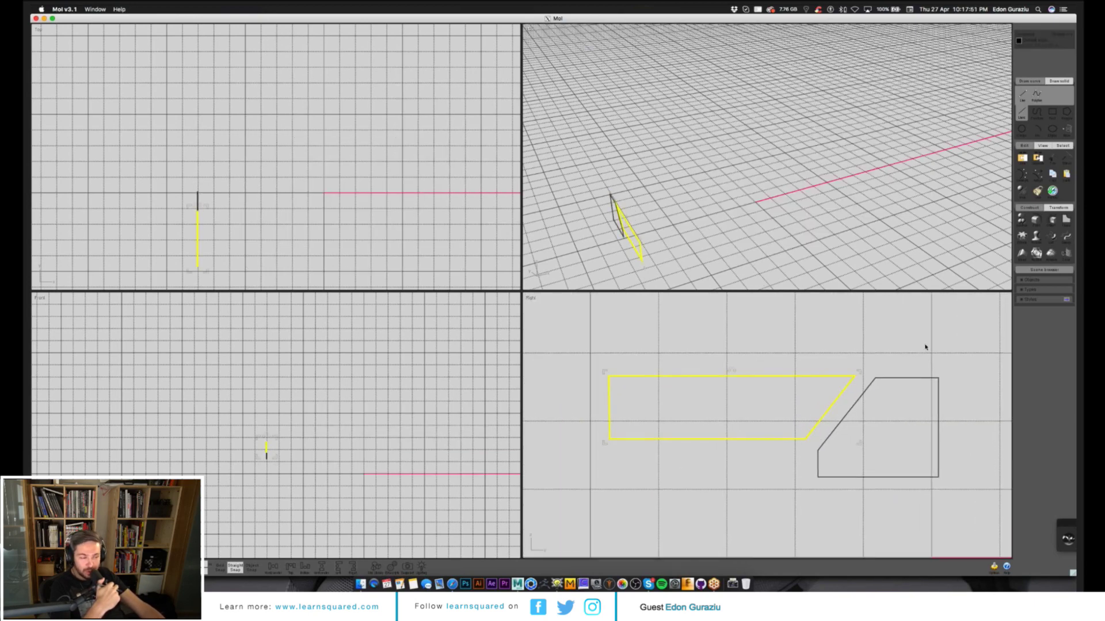
key("f")
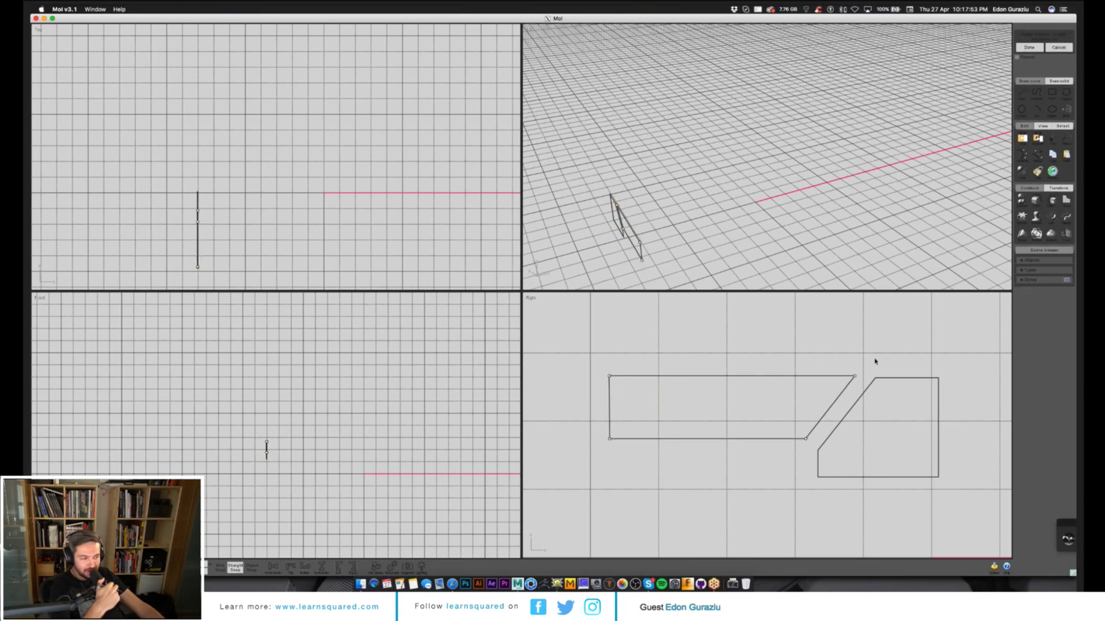
left_click_drag(877, 348, 592, 471)
right_click(768, 401)
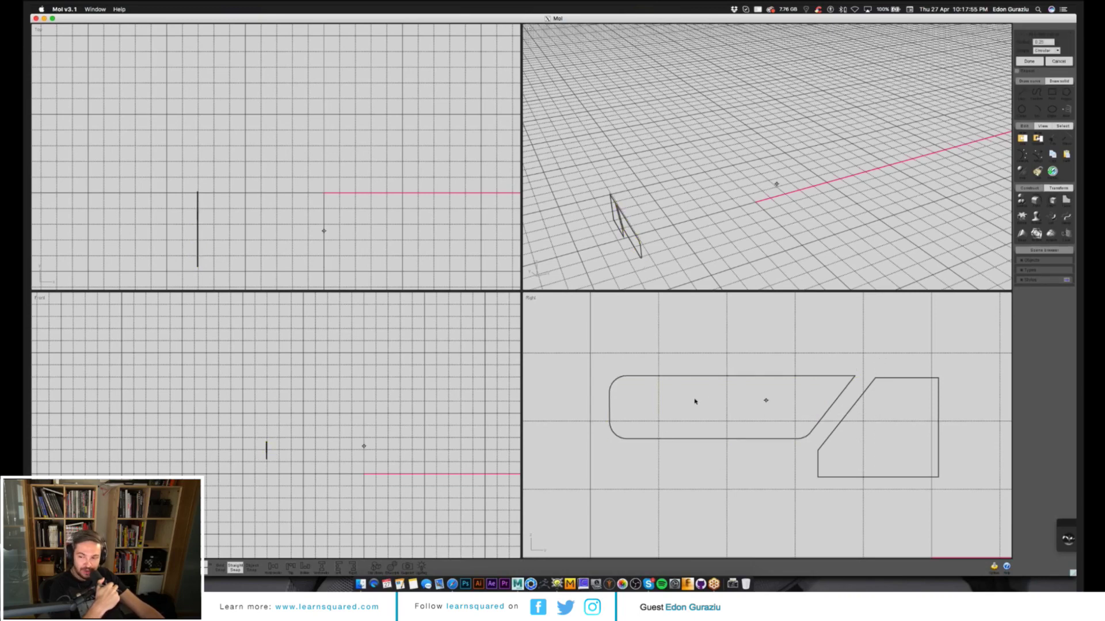
right_click(632, 399)
left_click(669, 378)
left_click(666, 388)
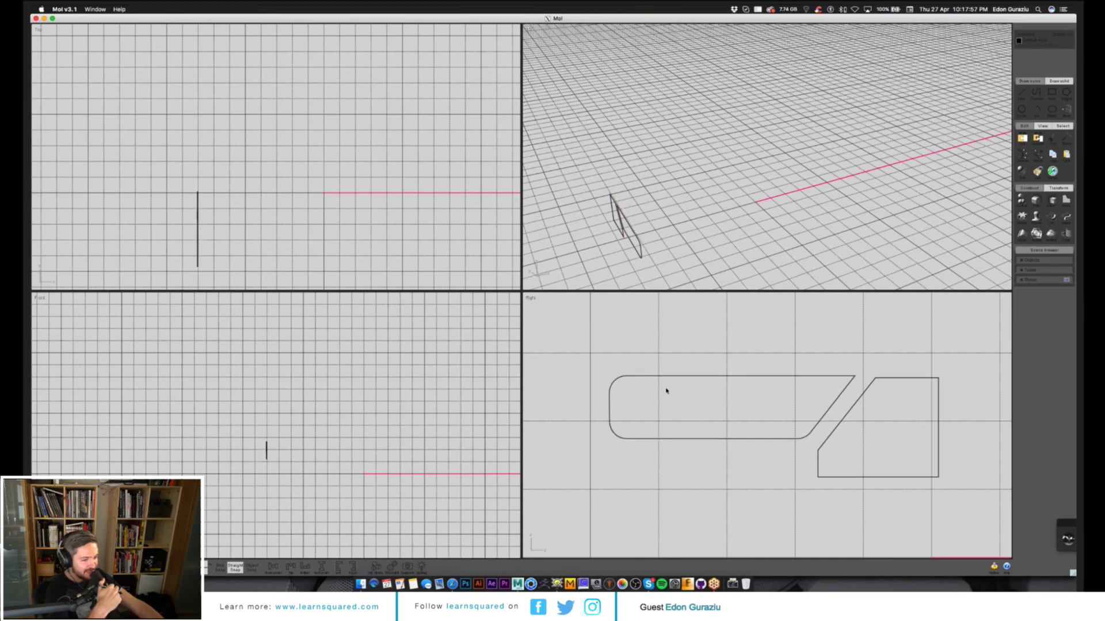
left_click(658, 378)
key("super+z")
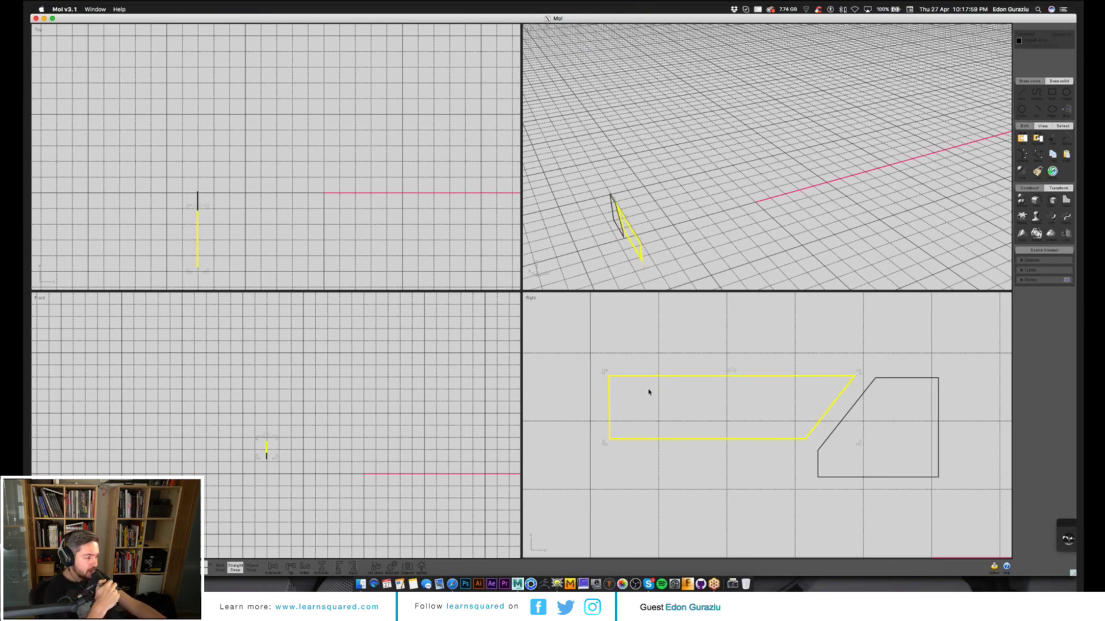
- Fillet the two corners at the square end of the four-sided profile with a small radius
right_click(652, 392)
left_click_drag(598, 358, 673, 456)
right_click(707, 405)
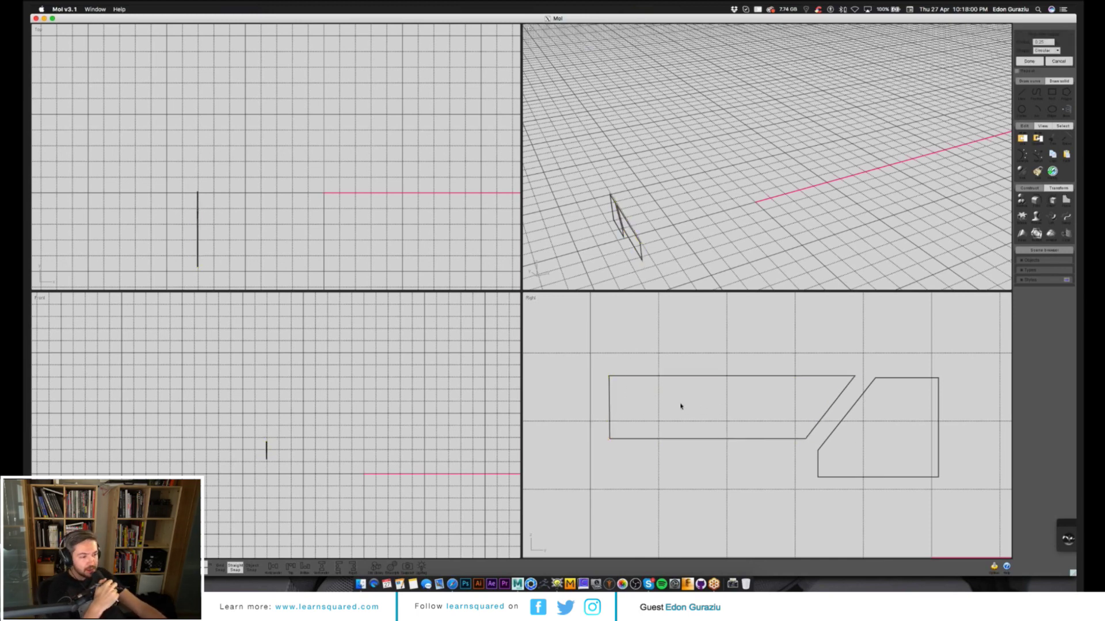
right_click(632, 401)
- Fillet the three right-angled corners of the five-sided profile with a small radius
left_click(847, 415)
right_click(899, 416)
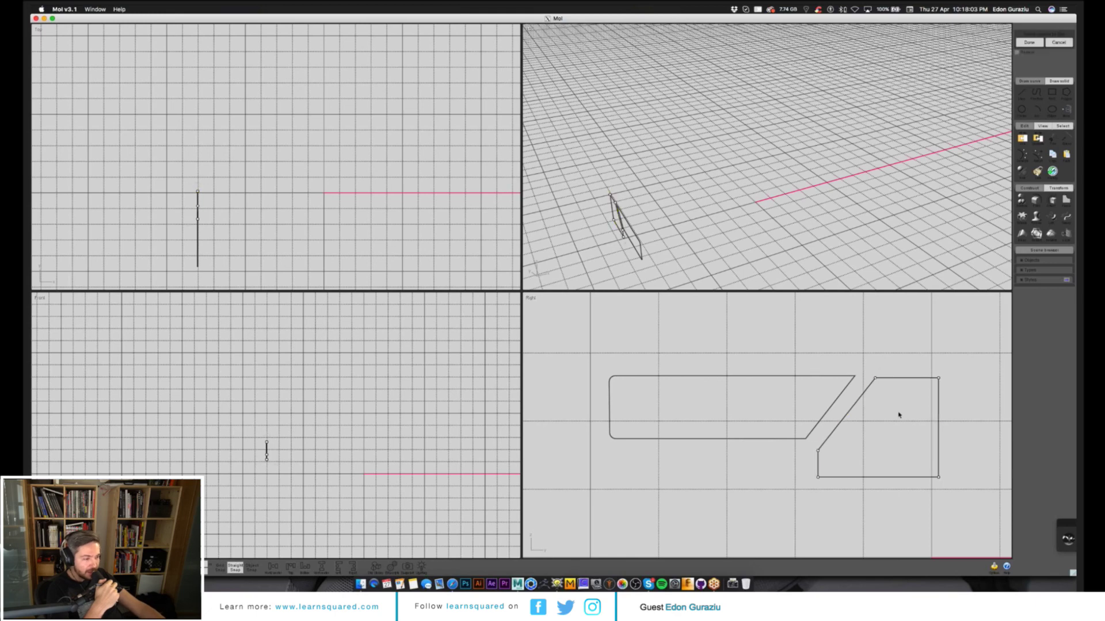
left_click_drag(964, 361, 915, 487)
right_click(785, 497)
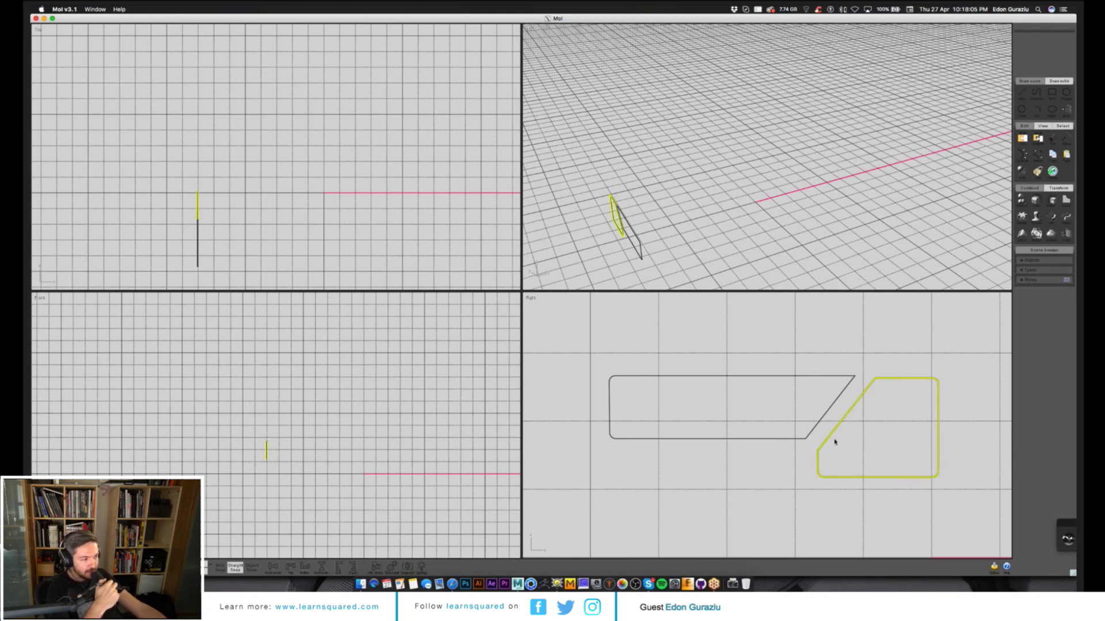
right_click(834, 440)
- Fillet the two corners of the five-sided profile's slanted edge with a larger radius
right_click(858, 424)
left_click_drag(898, 367, 811, 457)
right_click(863, 439)
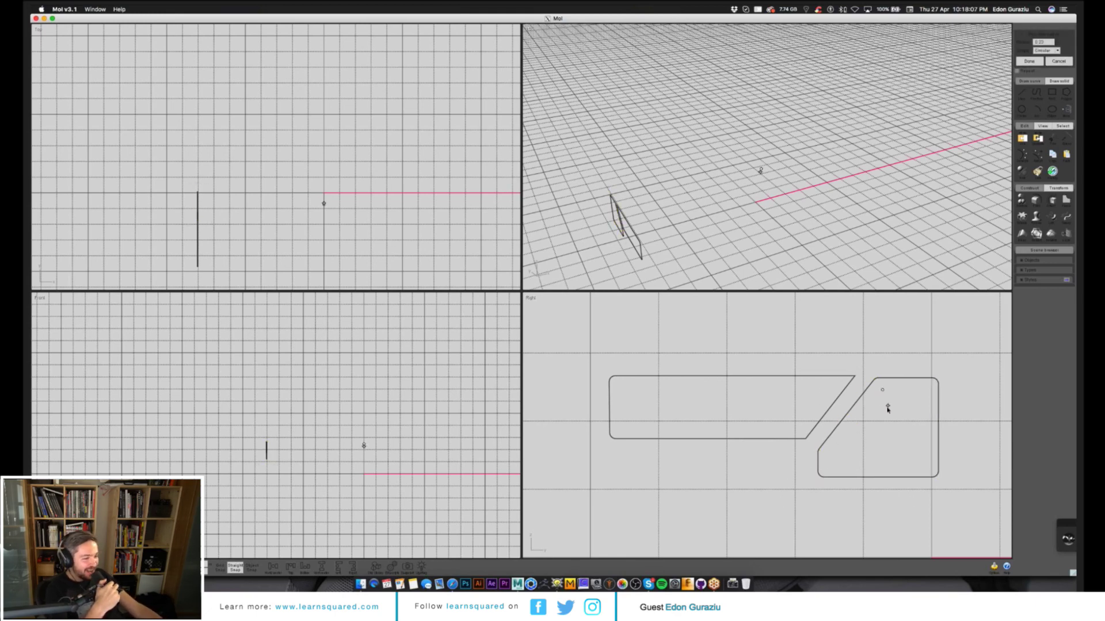
right_click(886, 405)
- Fillet the two corners at the slanted end of the four-sided profile, giving the obtuse corner a wider radius than the sharp tip
left_click(848, 390)
right_click(850, 397)
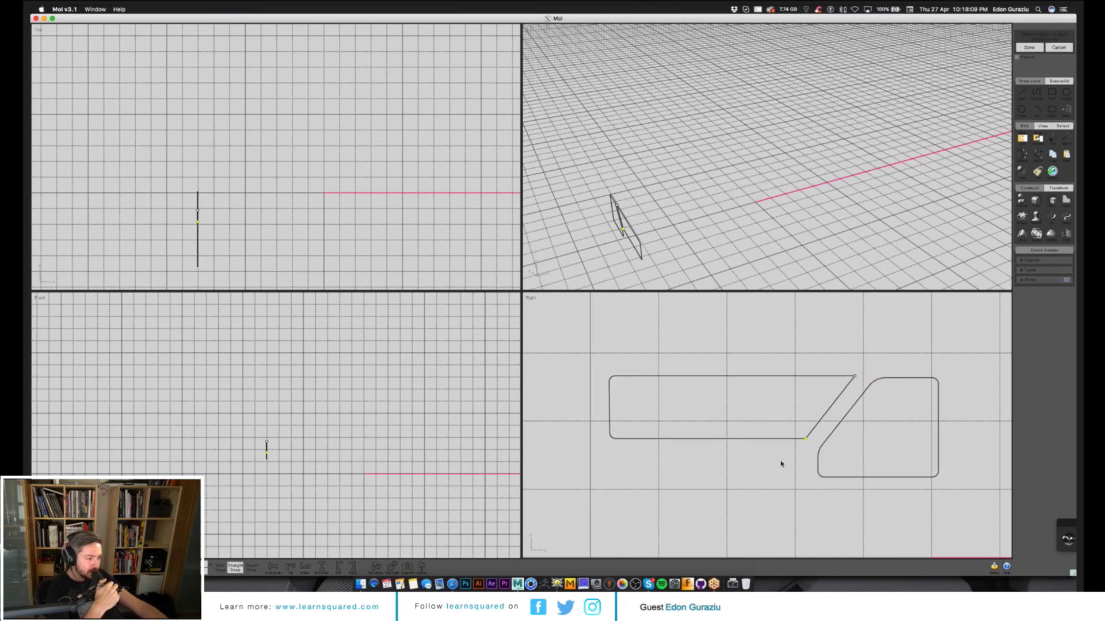
left_click(805, 439)
right_click(814, 424)
right_click(828, 402)
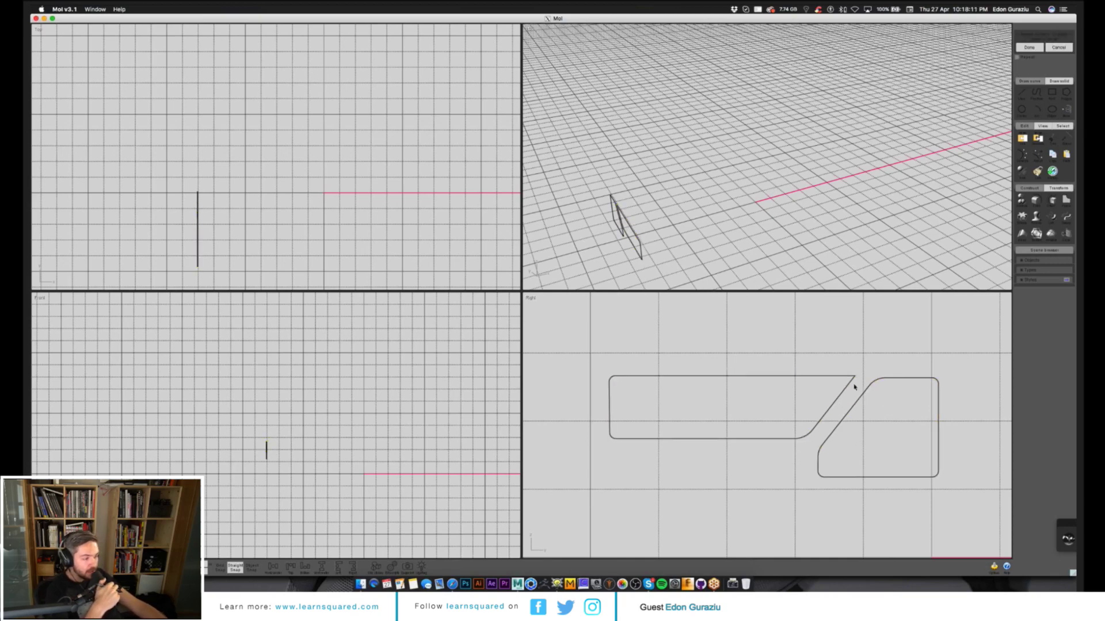
right_click(854, 388)
left_click(859, 377)
left_click(860, 380)
right_click(860, 381)
- Unhide the block so it shows together with both rounded profiles, and clear the selection
key("ctrl+a")
key("ctrl+h")
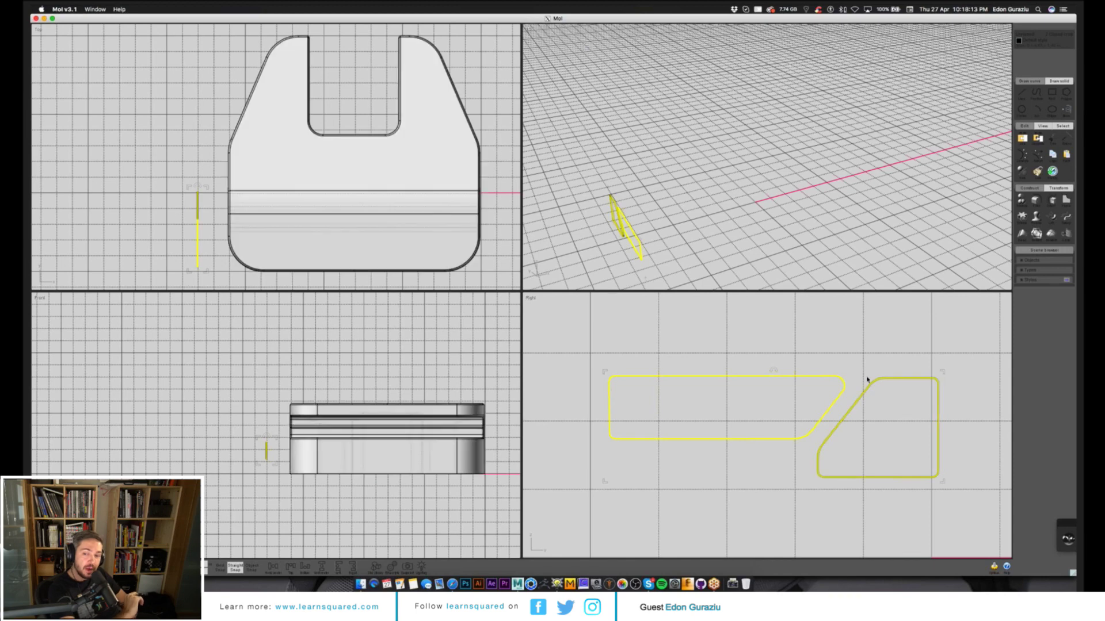
left_click(678, 356)
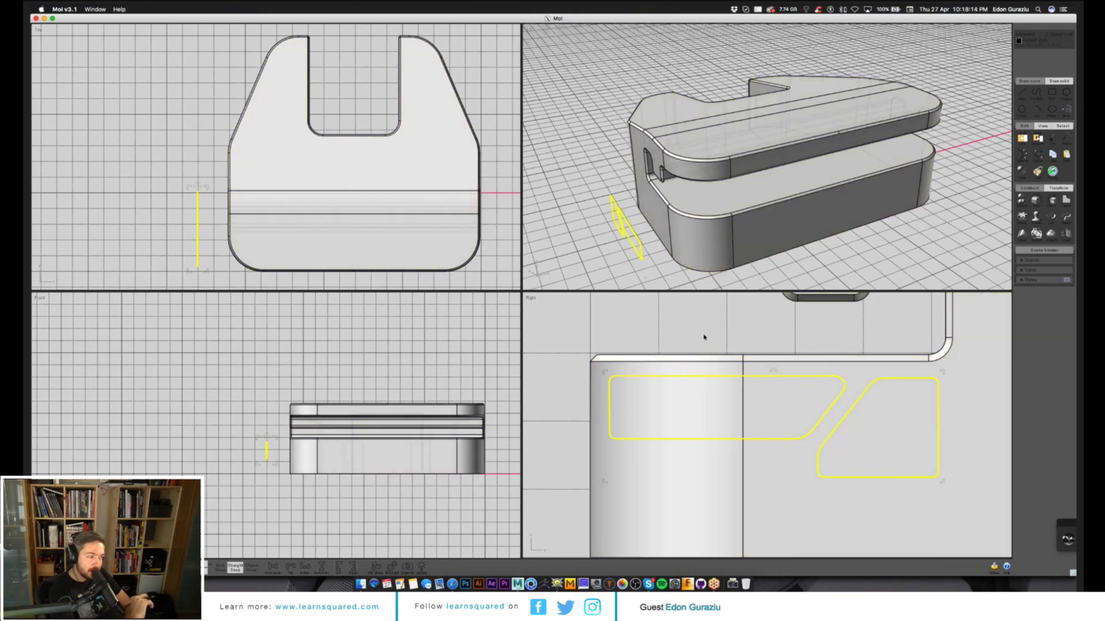
left_click(704, 338)
- Cut both rounded profiles through the block with Boolean Difference and delete the leftover objects
left_click(743, 369)
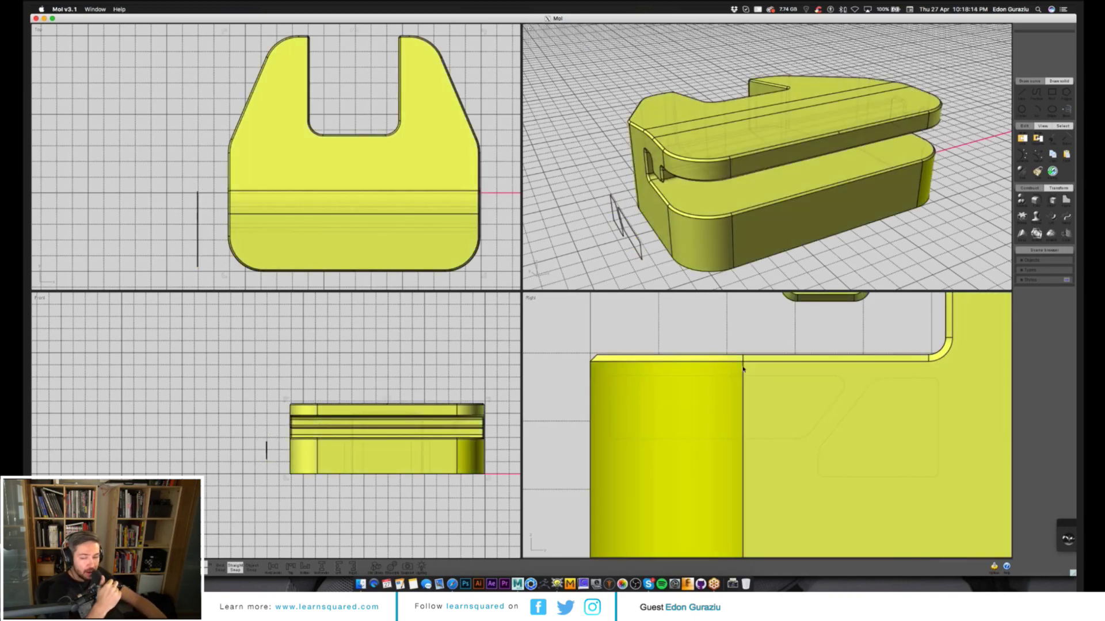
left_click(1021, 201)
left_click(1022, 203)
left_click(855, 397)
left_click(830, 410)
right_click(830, 409)
key("Delete")
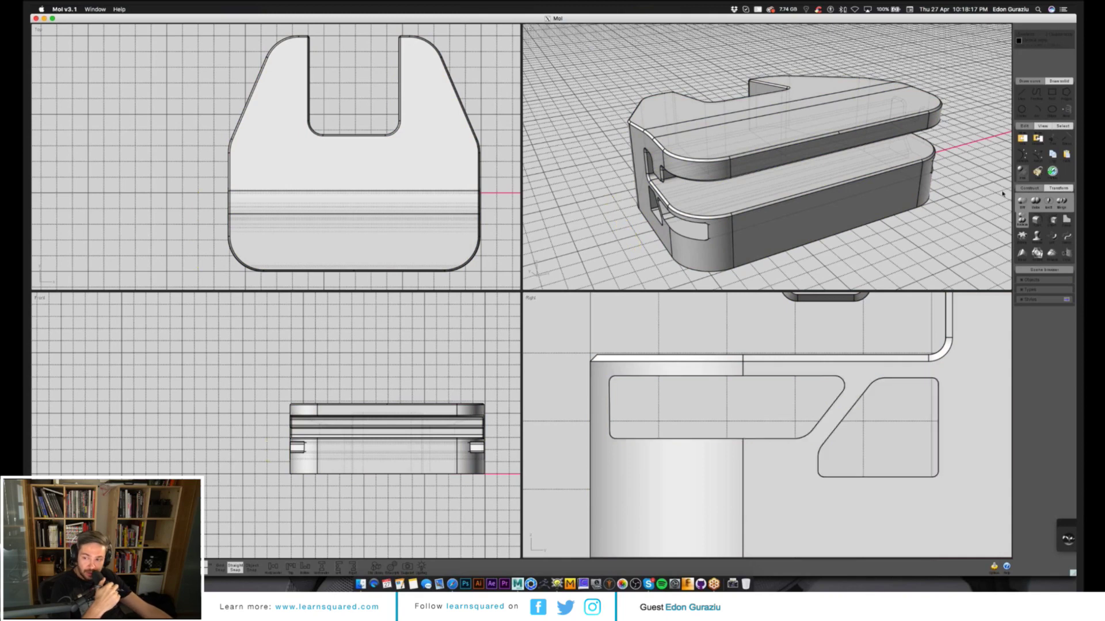
- Examine the two new cutouts in the block from several angles in the 3D view
left_click_drag(1003, 194, 792, 182)
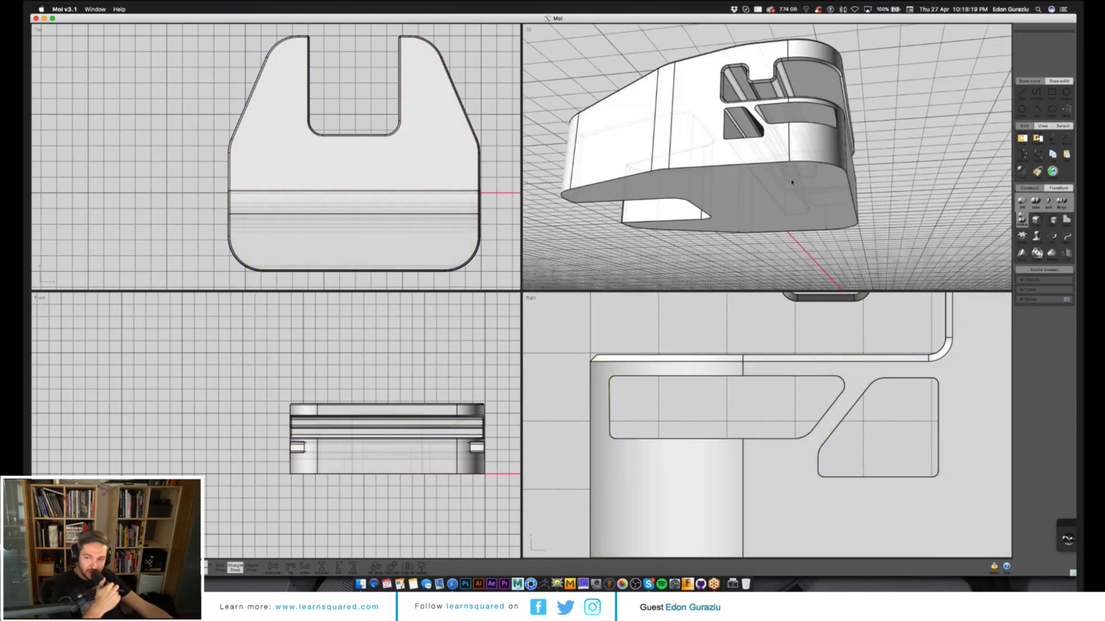
right_click_drag(792, 182, 799, 226)
scroll(799, 225, "up", 4)
left_click(798, 226)
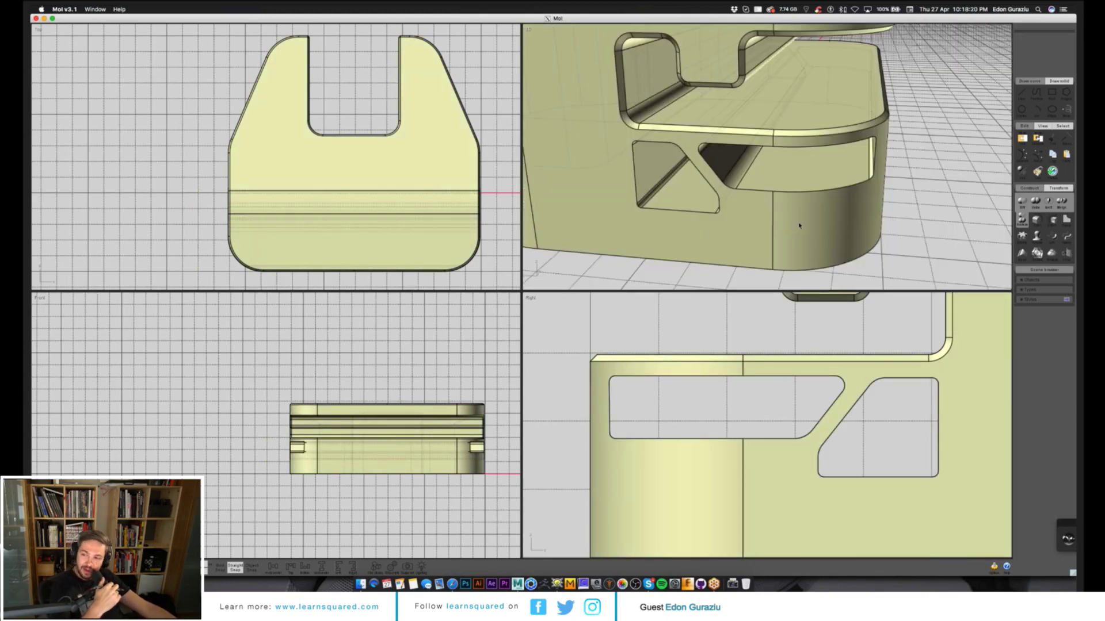
scroll(799, 226, "down", 5)
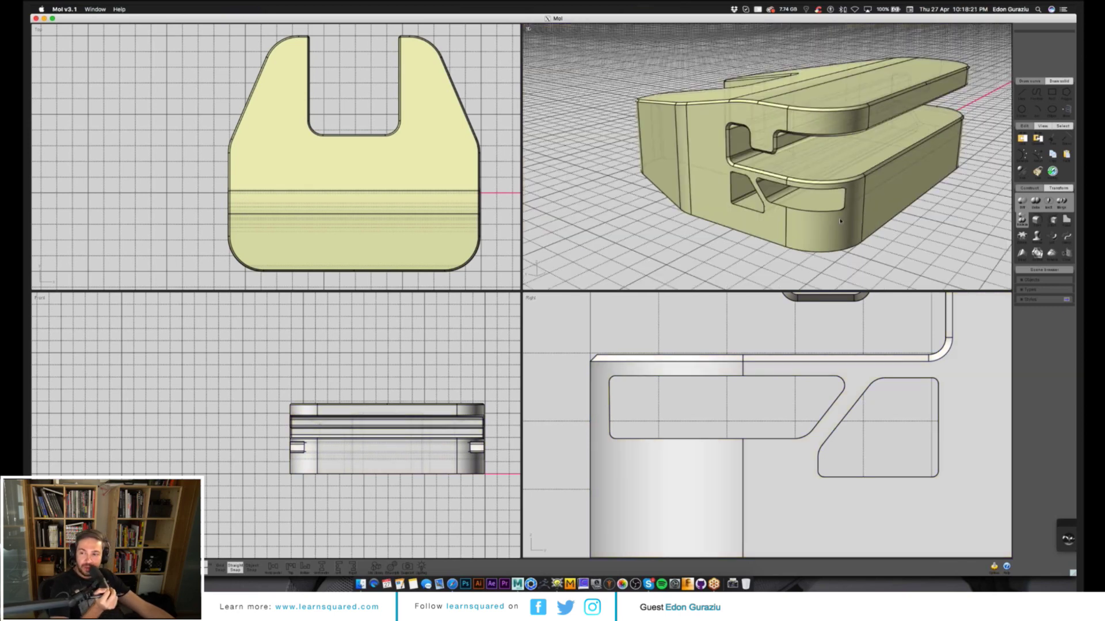
right_click_drag(840, 221, 857, 271)
right_click_drag(822, 219, 898, 214)
scroll(810, 200, "up", 5)
- Select the complete edge loop around the five-sided opening on the block's side face
left_click(810, 200)
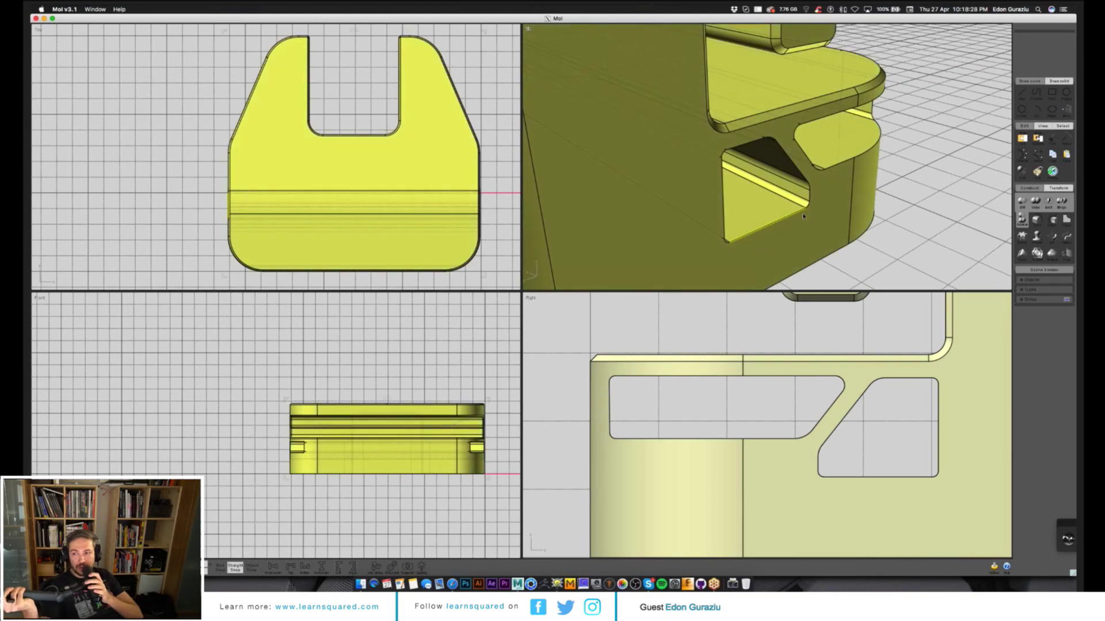
left_click(810, 200)
key("l")
right_click_drag(810, 200, 738, 167)
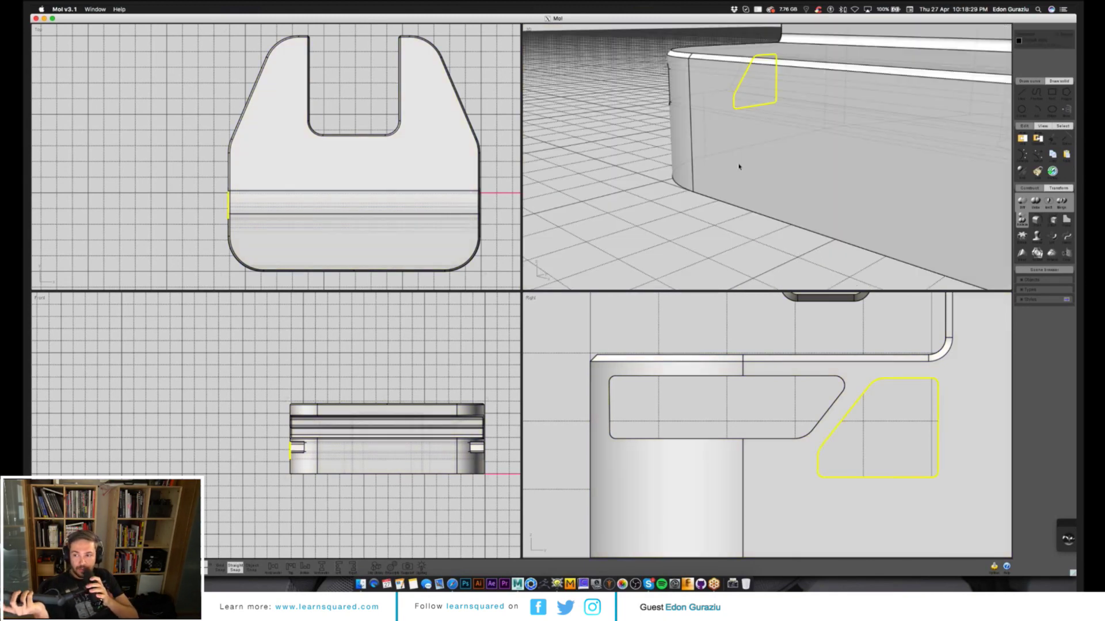
right_click_drag(853, 184, 849, 175)
- Add all edges around the long slanted opening to the selection, including those on the block's rounded corner
left_click(849, 175)
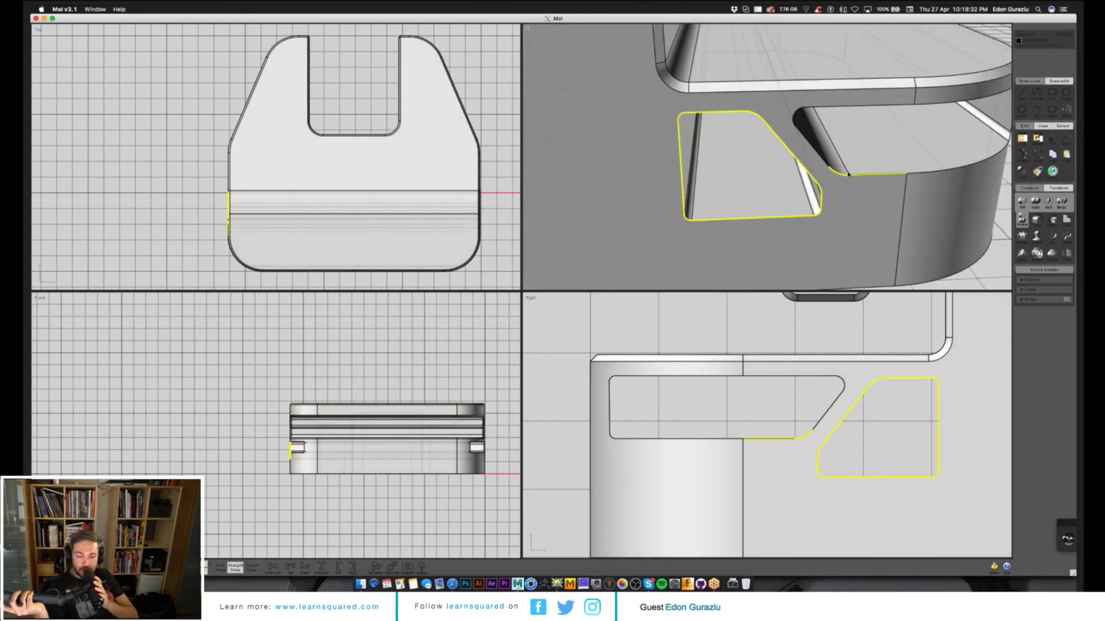
left_click(851, 174)
left_click(812, 147)
left_click(795, 114)
left_click(863, 106)
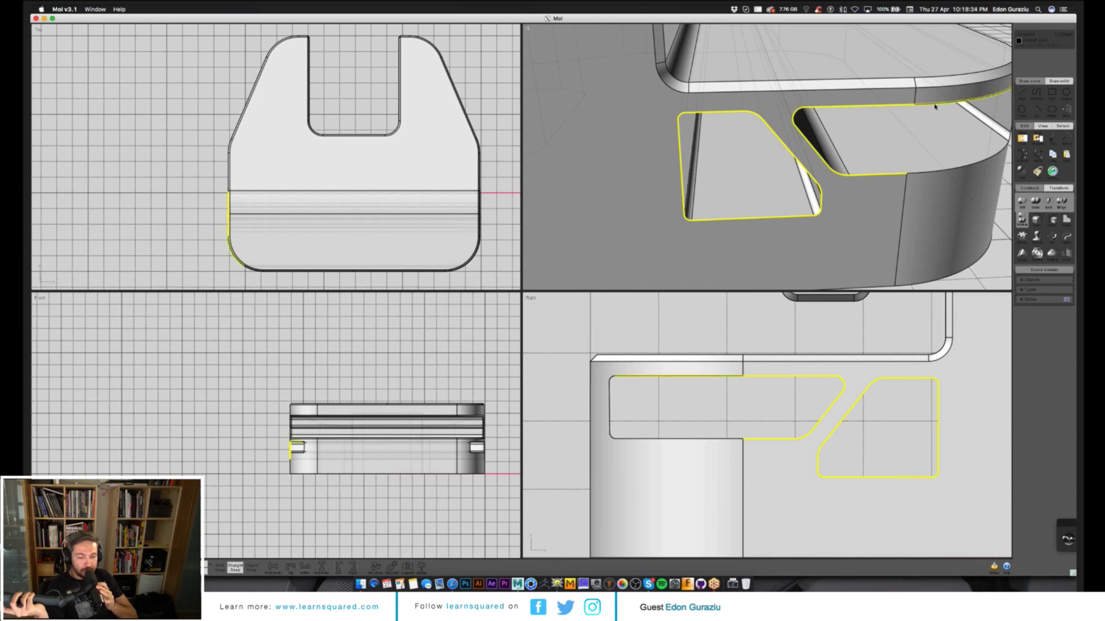
left_click(944, 103)
left_click(936, 174)
right_click_drag(937, 174, 823, 161)
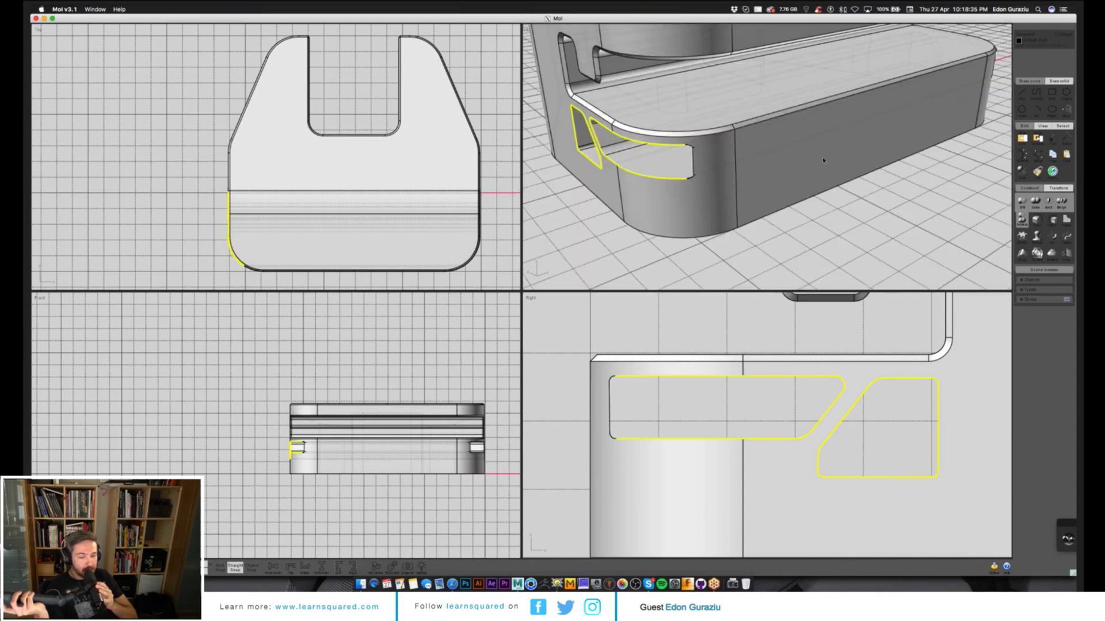
scroll(822, 161, "down", 5)
scroll(813, 183, "up", 4)
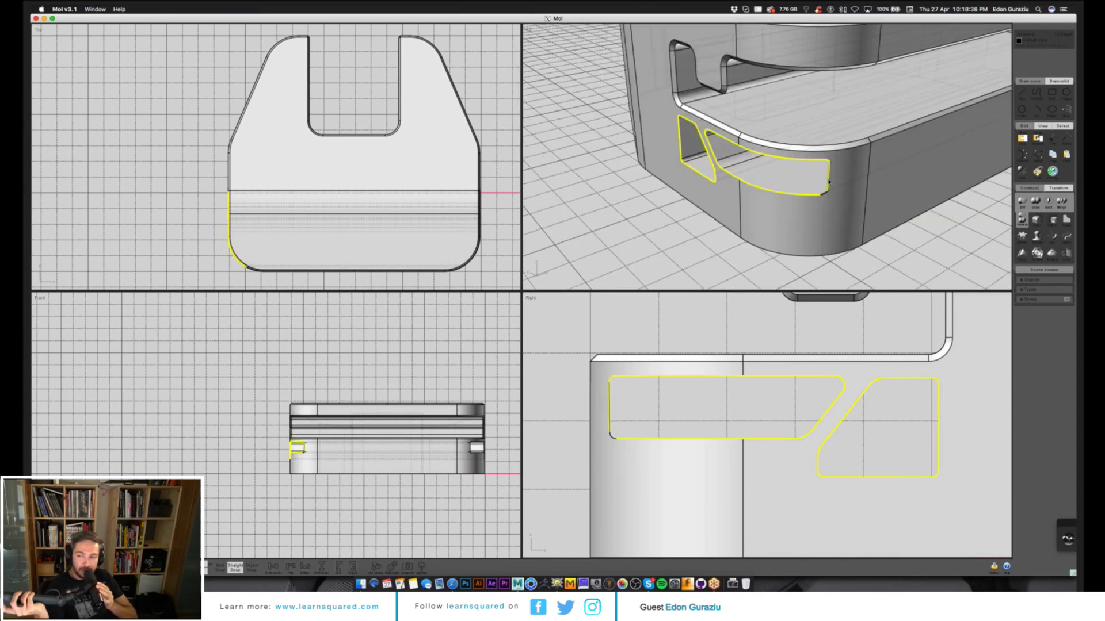
right_click_drag(828, 182, 873, 261)
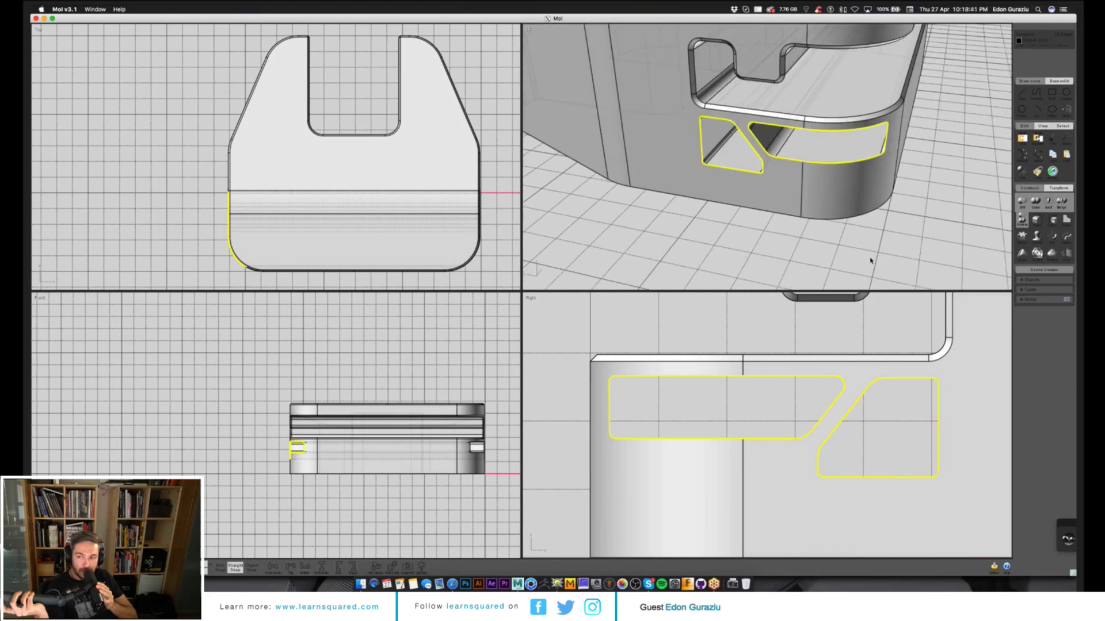
right_click_drag(888, 216, 929, 218)
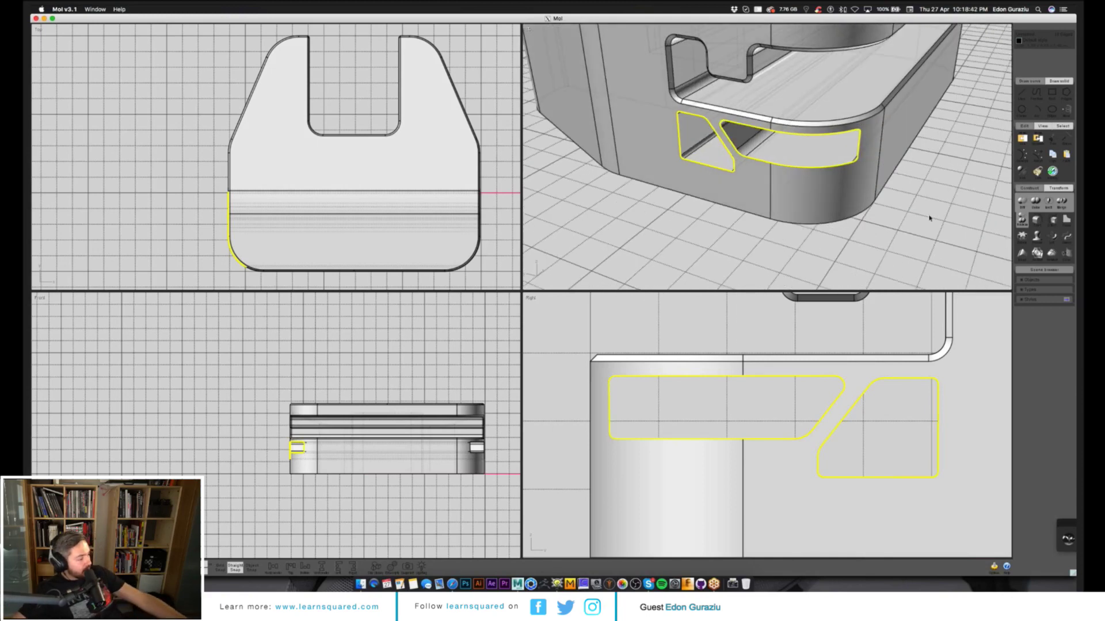
- Chamfer the selected edge loops around both openings on the block's side
scroll(929, 218, "up", 4)
left_click(1036, 220)
left_click(1036, 206)
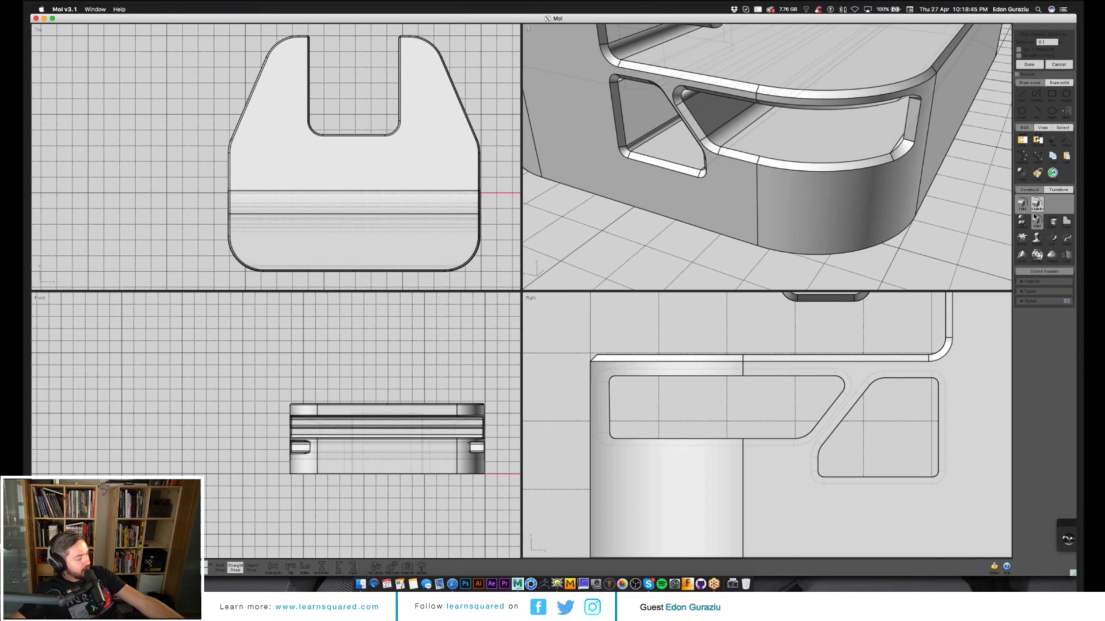
left_click(1046, 42)
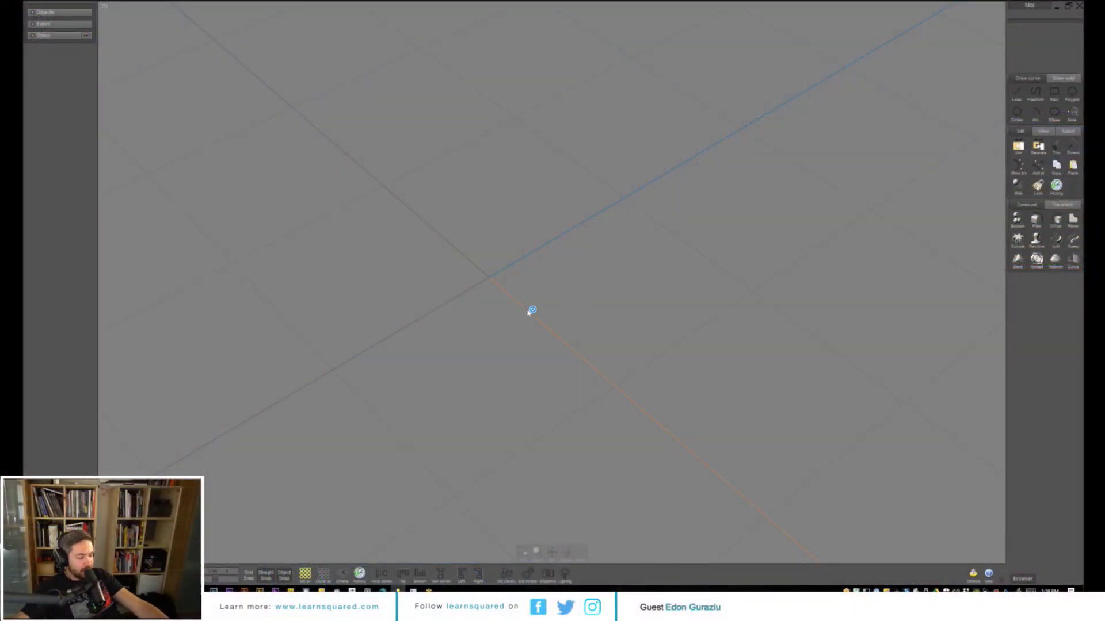
key("Tab")
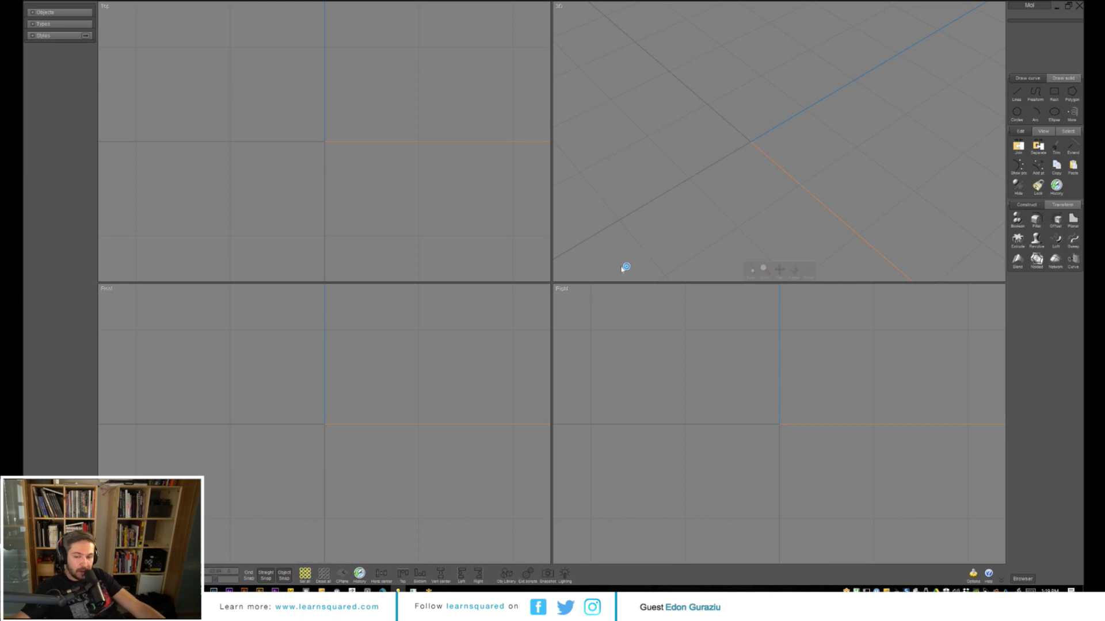
key("Tab")
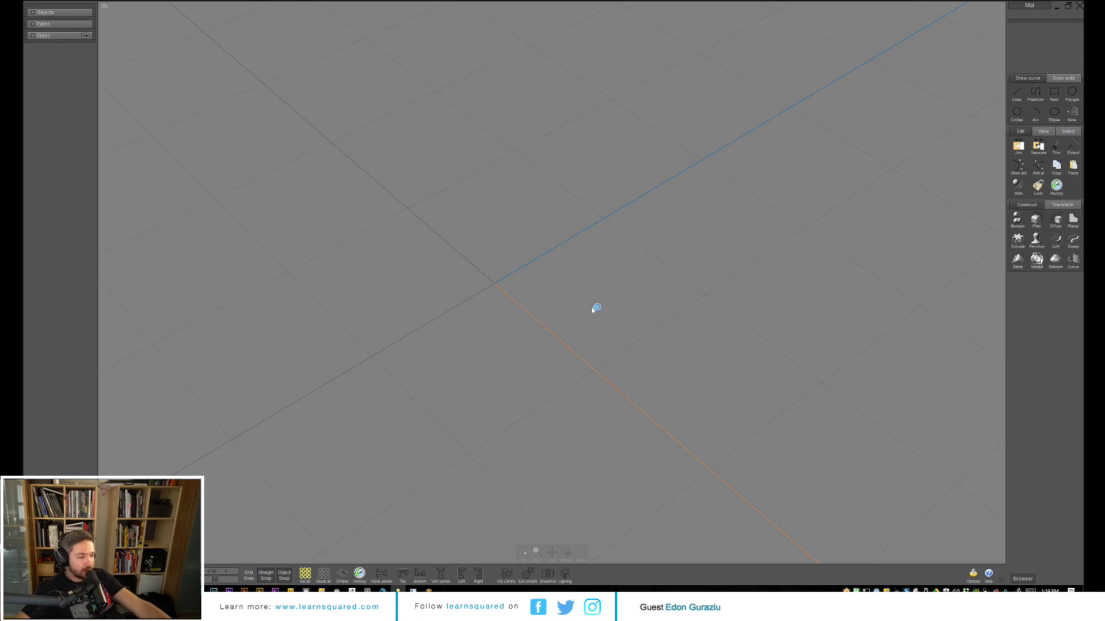
key("Tab")
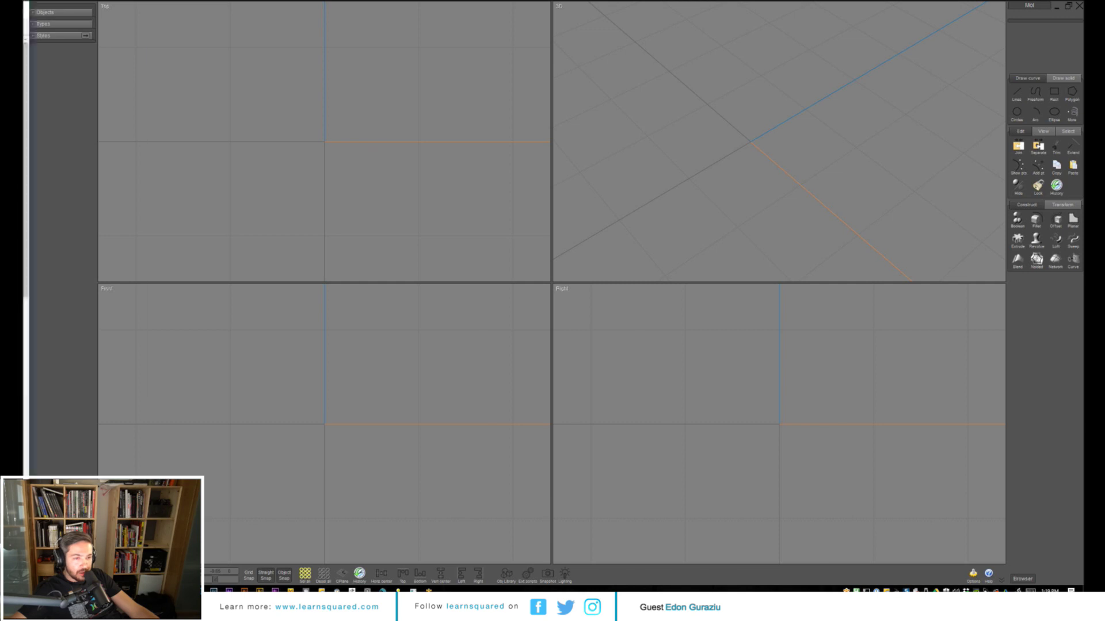
- Switch to the web browser, look through the MoI3d playlist on the YouTube channel, and return to MoI
key("alt+Tab")
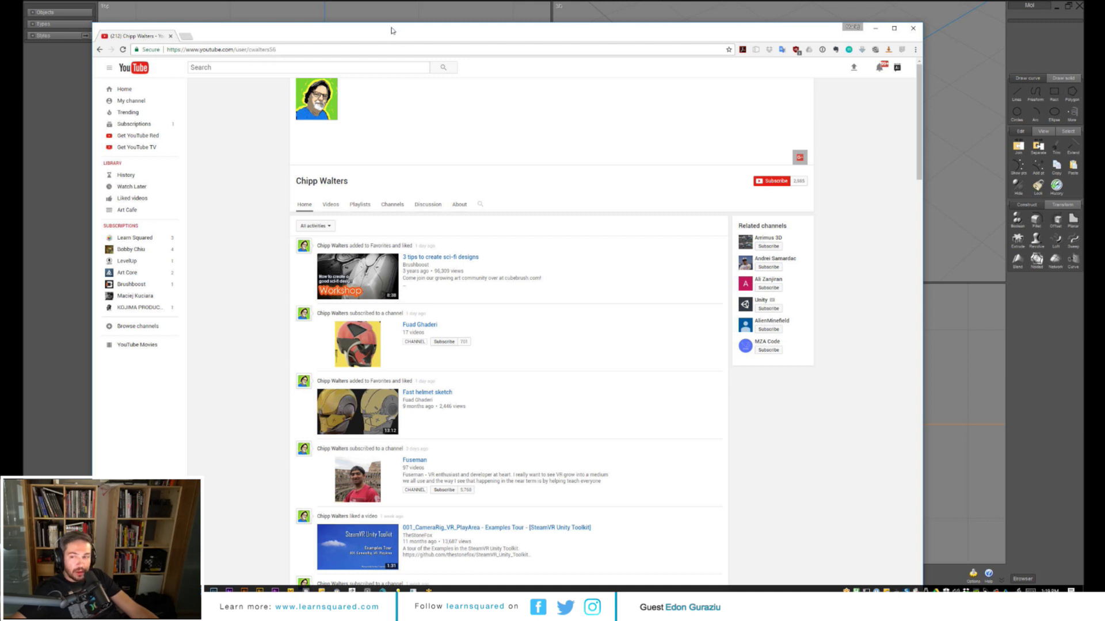
left_click_drag(391, 30, 465, 27)
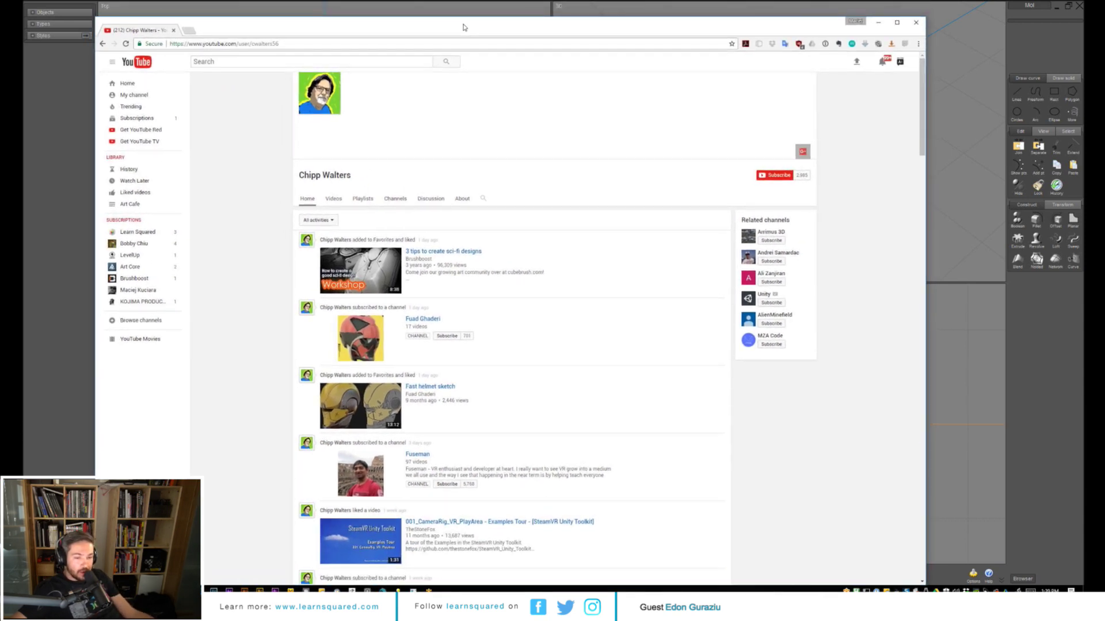
left_click(363, 200)
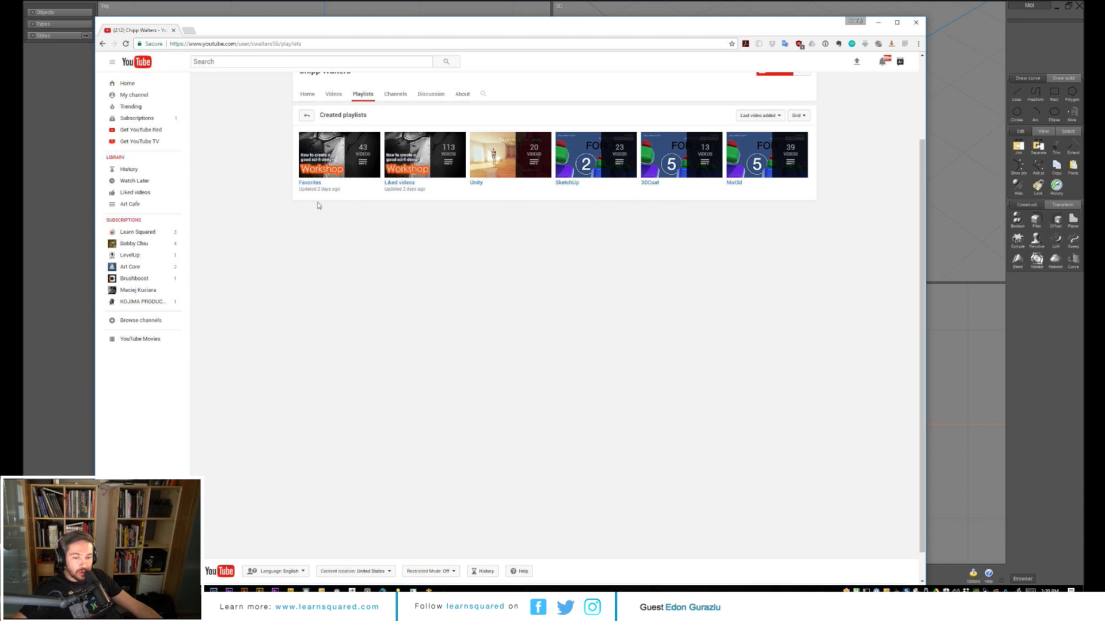
left_click(734, 183)
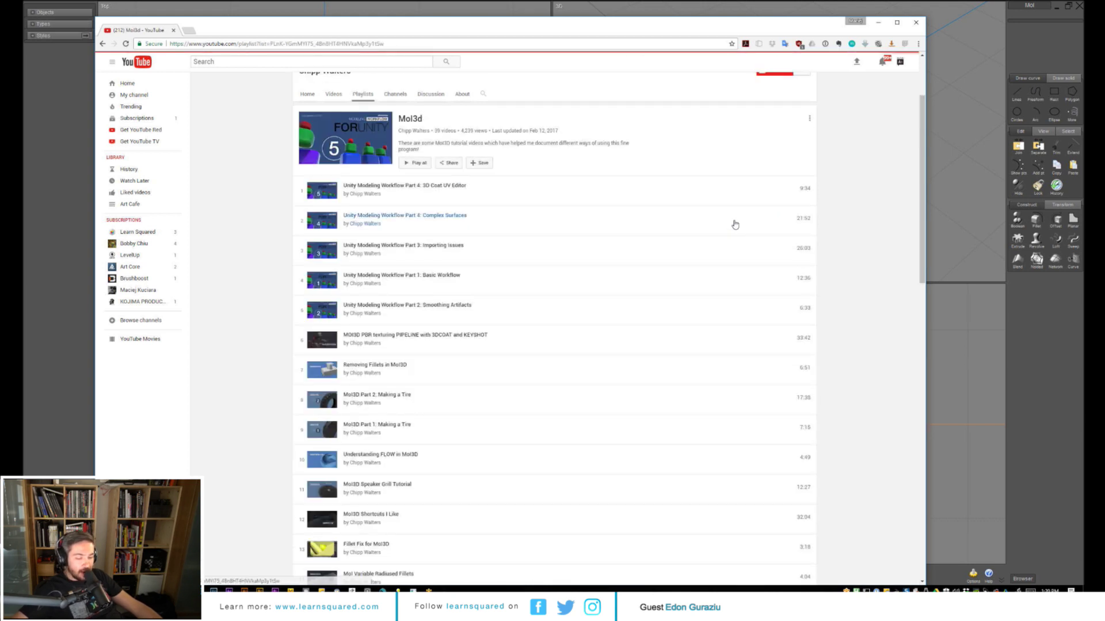
scroll(523, 372, "down", 15)
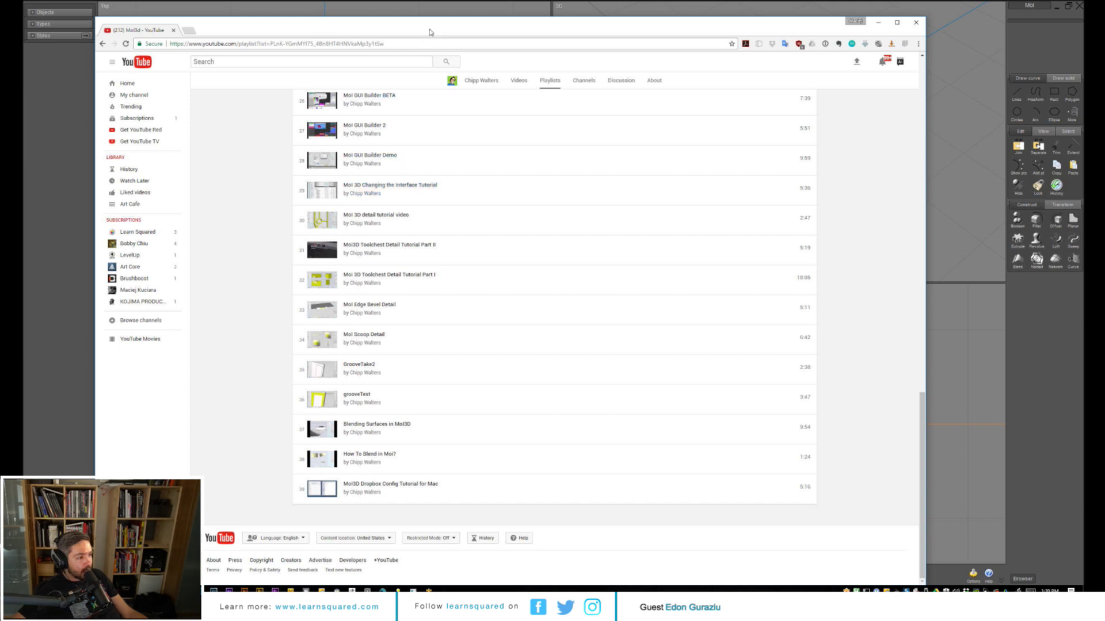
left_click_drag(431, 31, 383, 45)
key("super+Down")
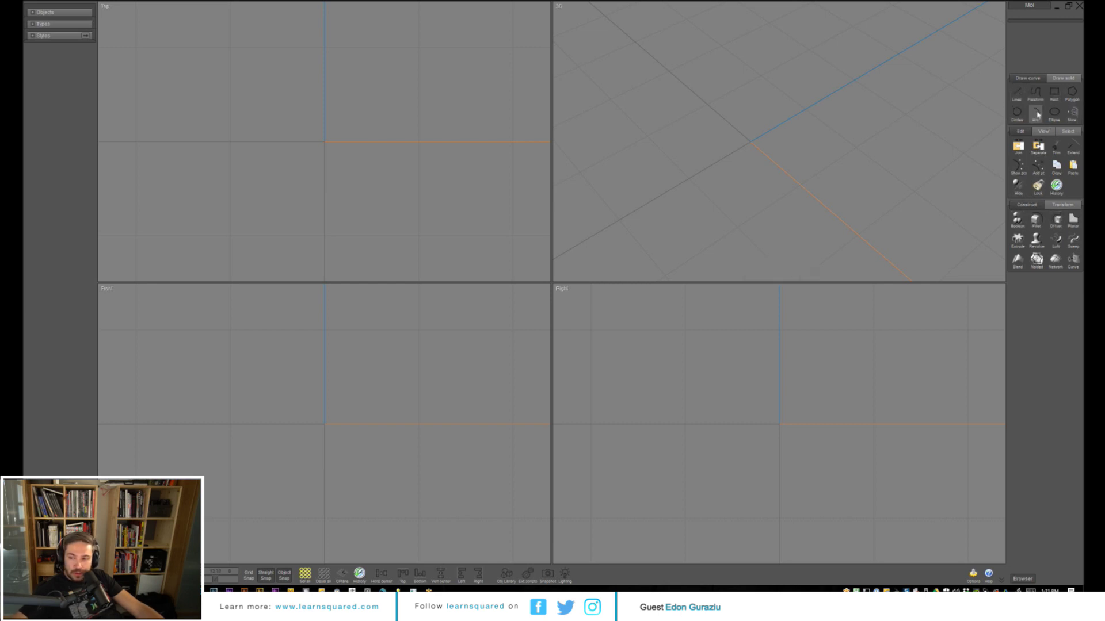
- Draw a solid cube-shaped box standing on the ground plane around the origin in the 3D view
left_click(1035, 79)
left_click(1039, 78)
left_click(1063, 79)
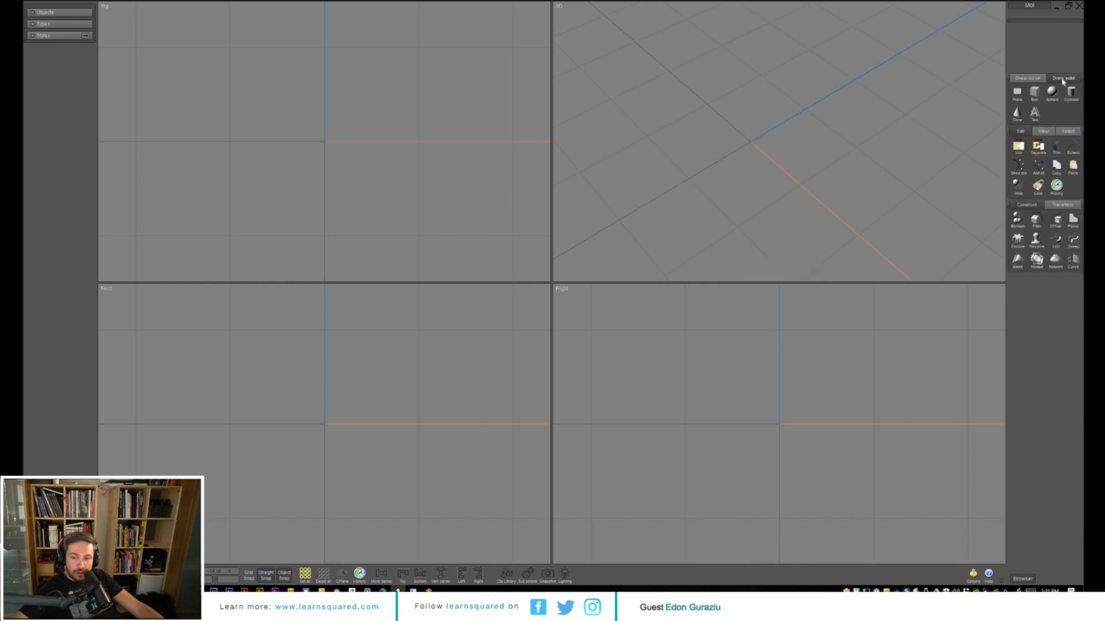
left_click(1035, 92)
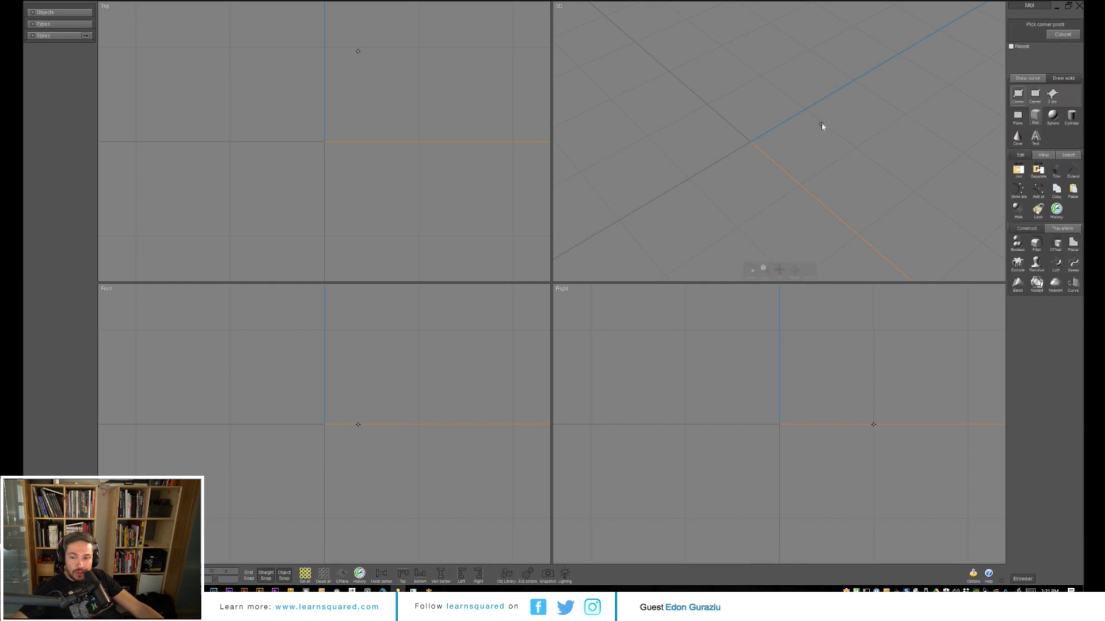
left_click(653, 138)
left_click(732, 199)
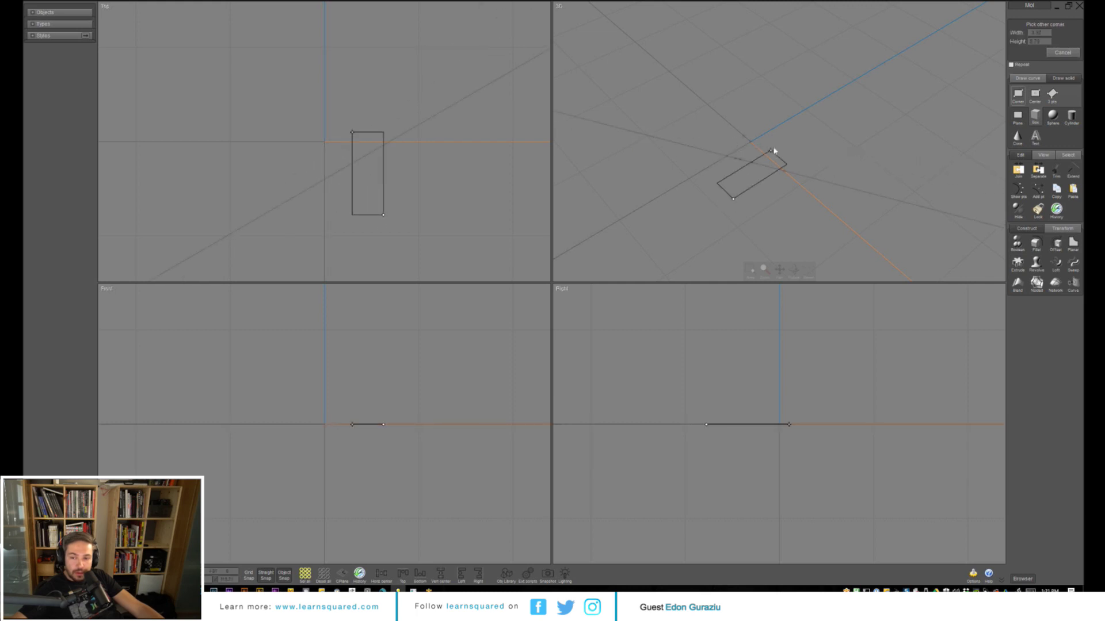
left_click(751, 89)
left_click(748, 4)
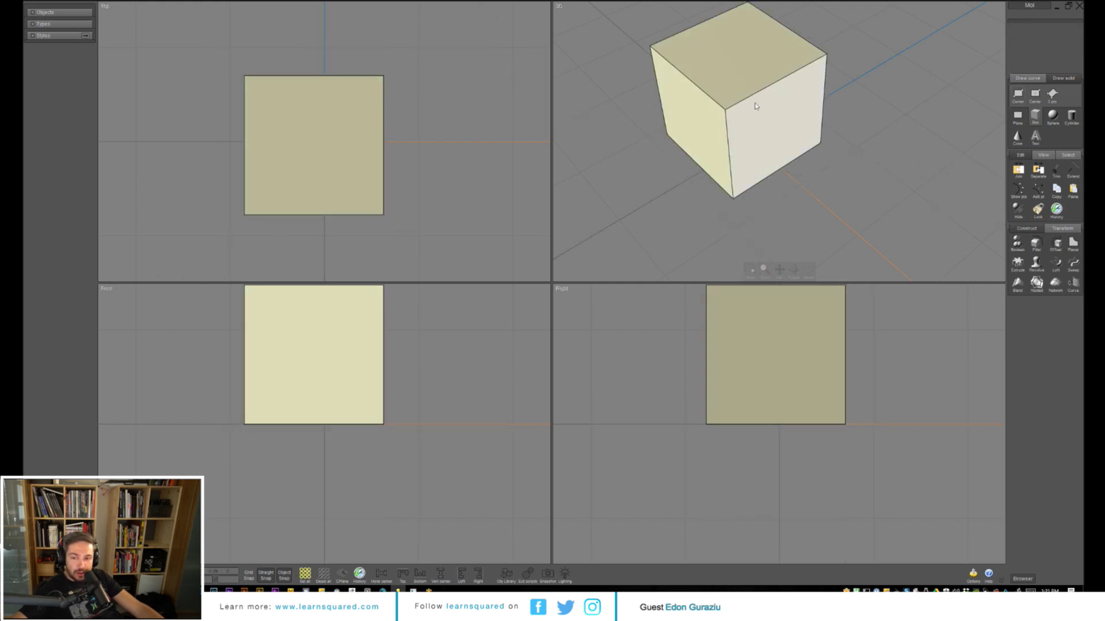
right_click(755, 106)
right_click(780, 199)
- Draw a long, narrow rectangular plane on the upper part of the cube's right-hand face
mouse_move(753, 215)
middle_mouse_down()
mouse_move(757, 206)
mouse_move(739, 234)
mouse_move(759, 209)
mouse_move(751, 220)
middle_mouse_up()
right_click(751, 220)
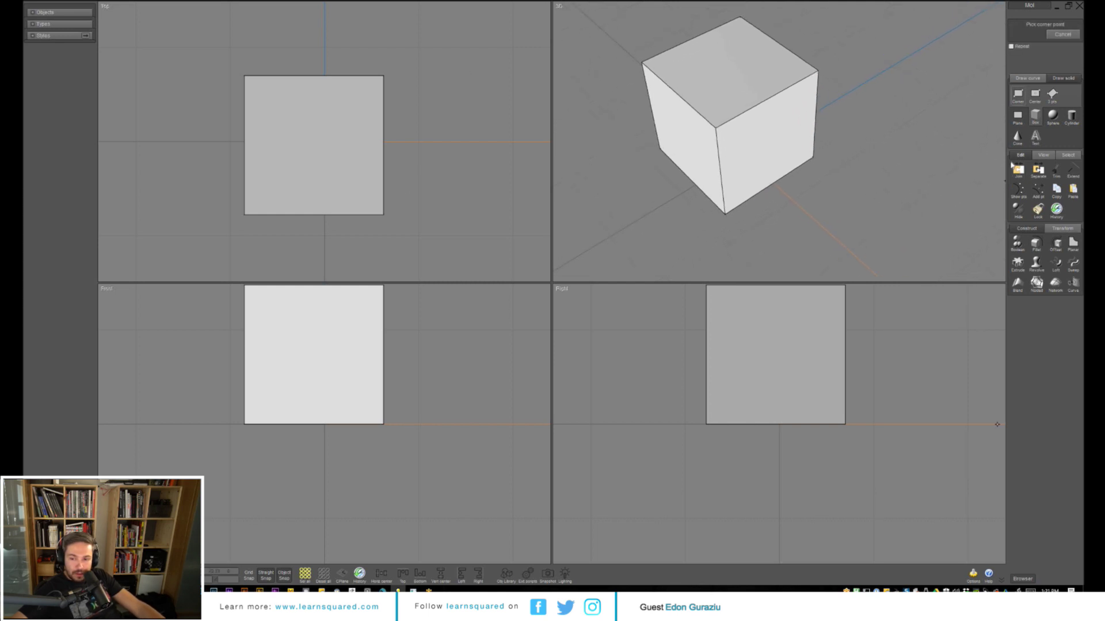
left_click(1017, 116)
left_click(728, 135)
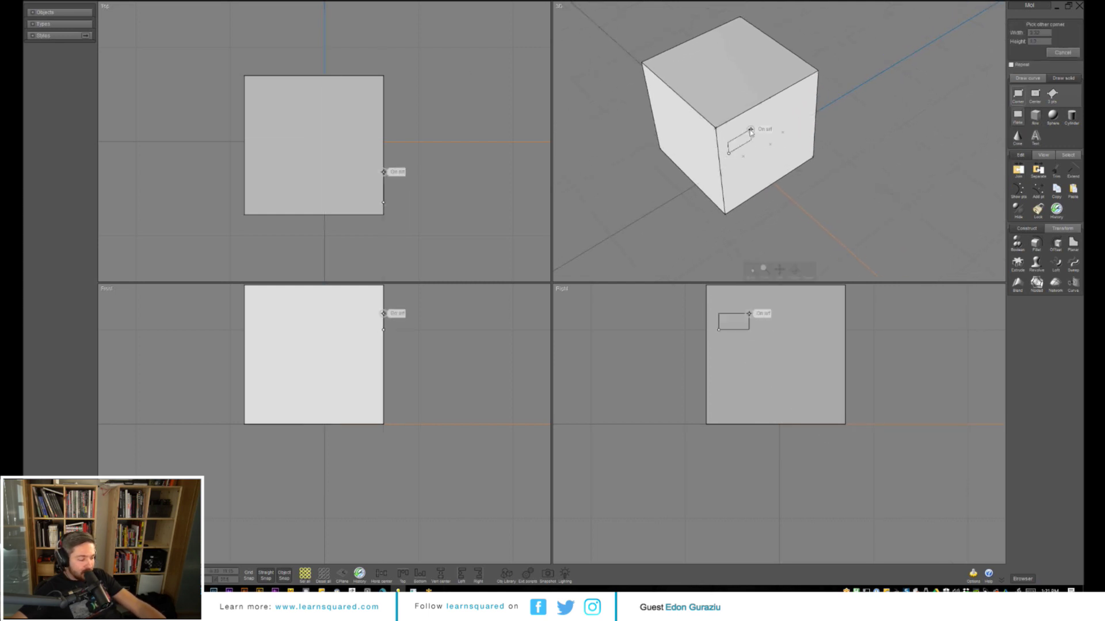
left_click(798, 113)
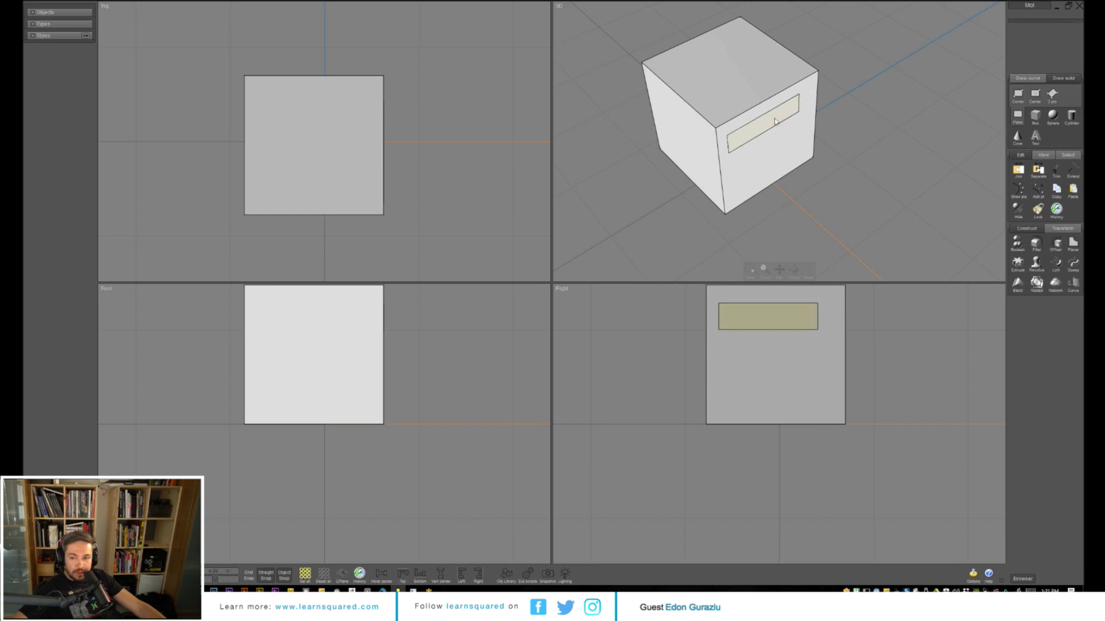
- Try to subtract the rectangular plane from the cube with Boolean Difference
left_click(734, 92)
key("b")
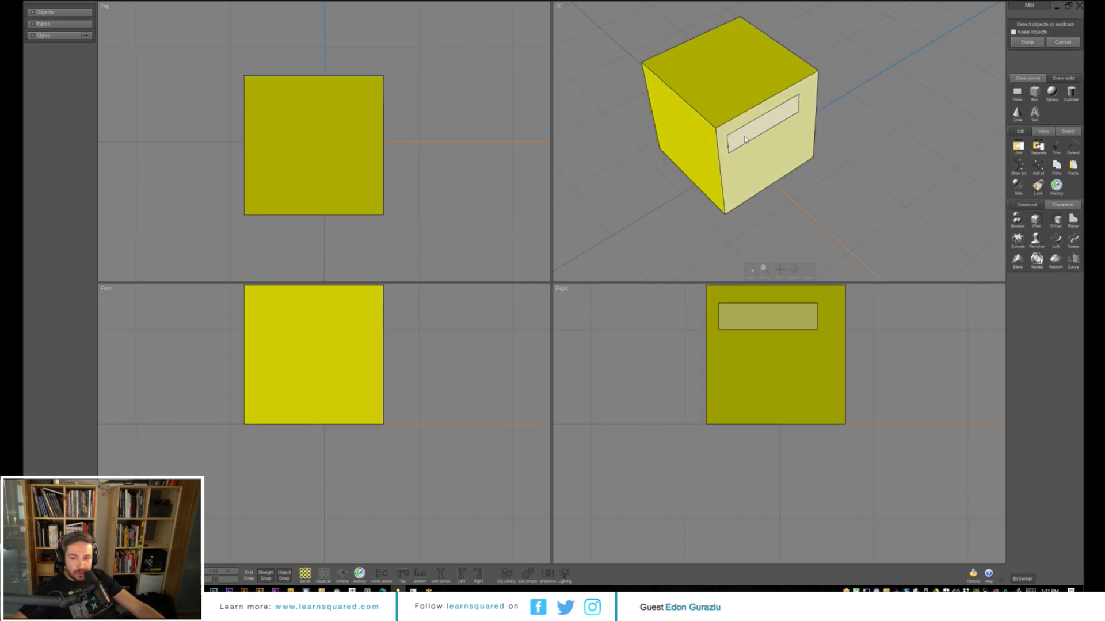
left_click(745, 139)
right_click(745, 140)
middle_click_drag(785, 195, 762, 211)
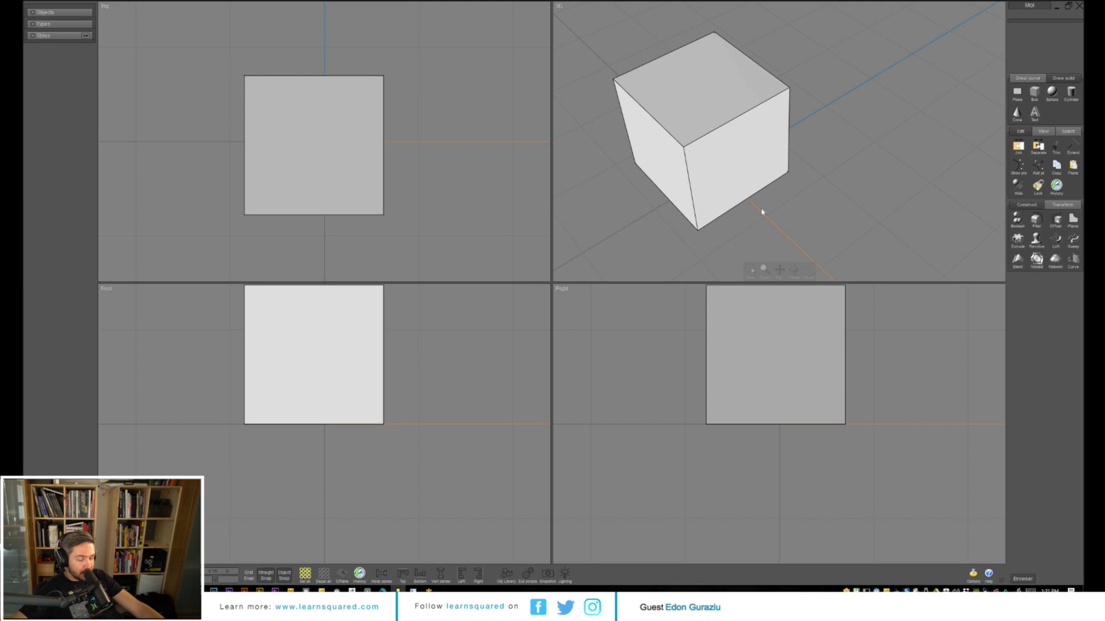
- Fillet the two adjoining top edges that meet at the cube's front corner with a large radius
left_click(713, 159)
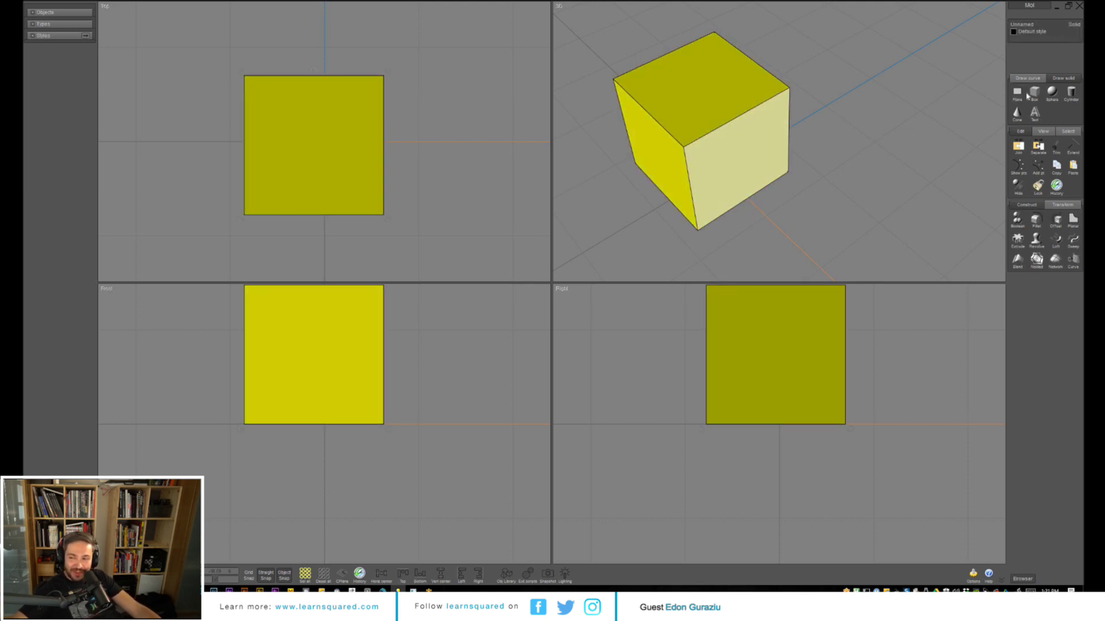
left_click(1062, 78)
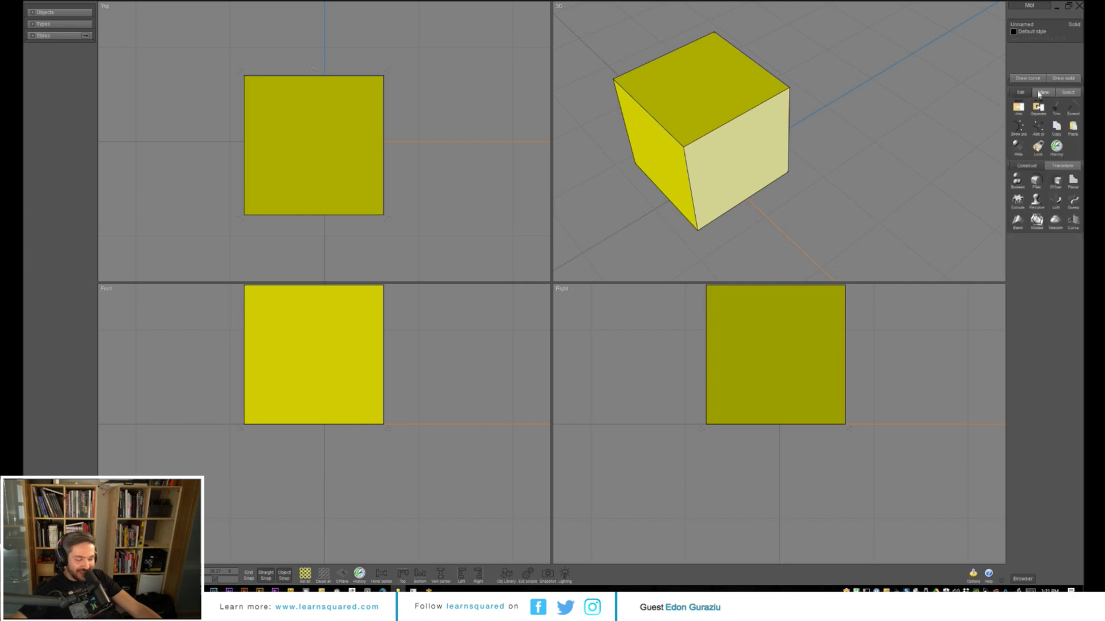
left_click(640, 174)
key("f")
left_click(659, 126)
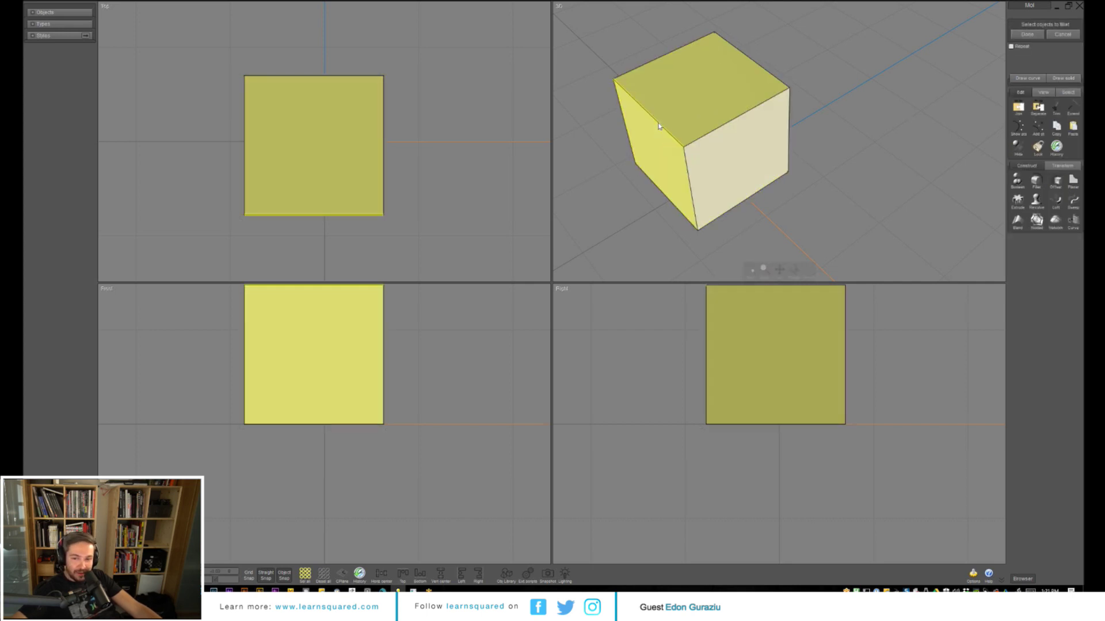
left_click(659, 126)
left_click(690, 147)
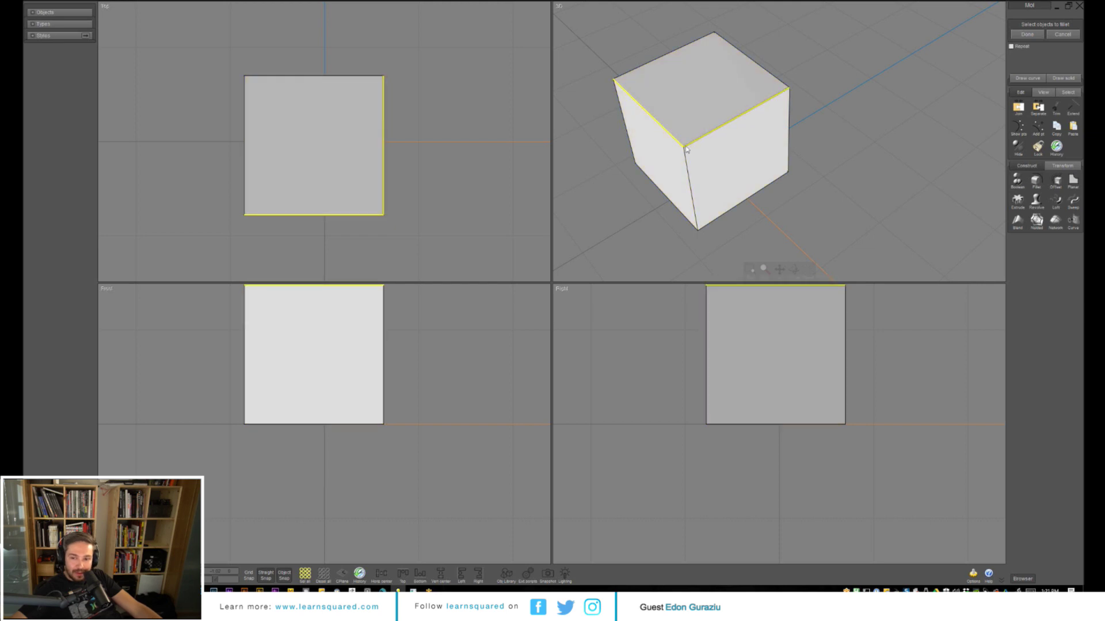
right_click(686, 150)
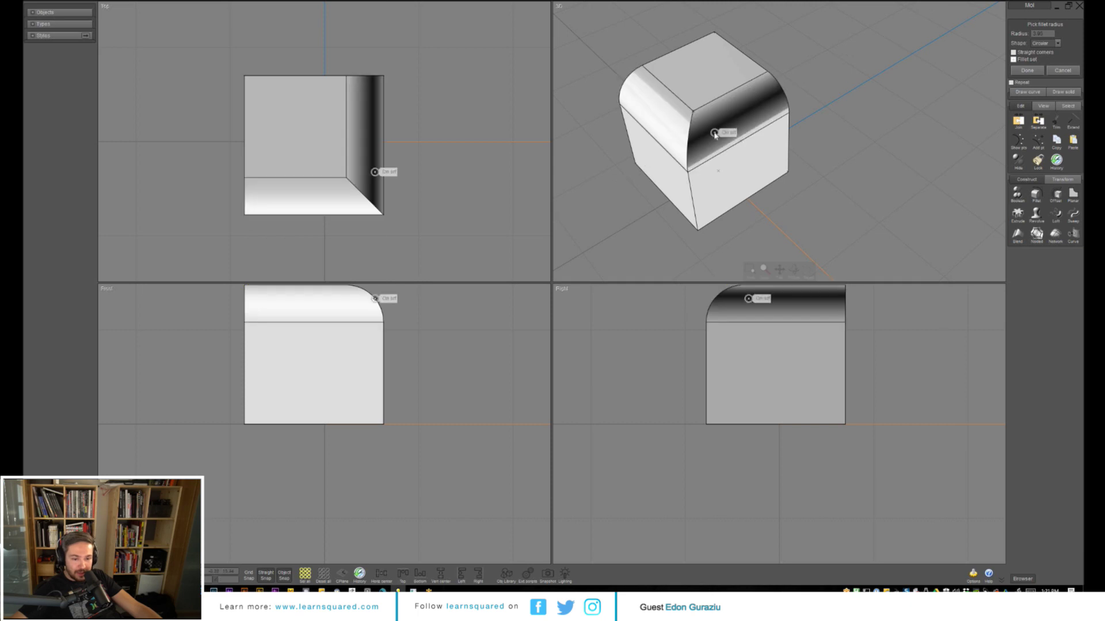
mouse_move(794, 217)
right_mouse_down()
mouse_move(792, 178)
mouse_move(811, 180)
mouse_move(804, 223)
right_mouse_up()
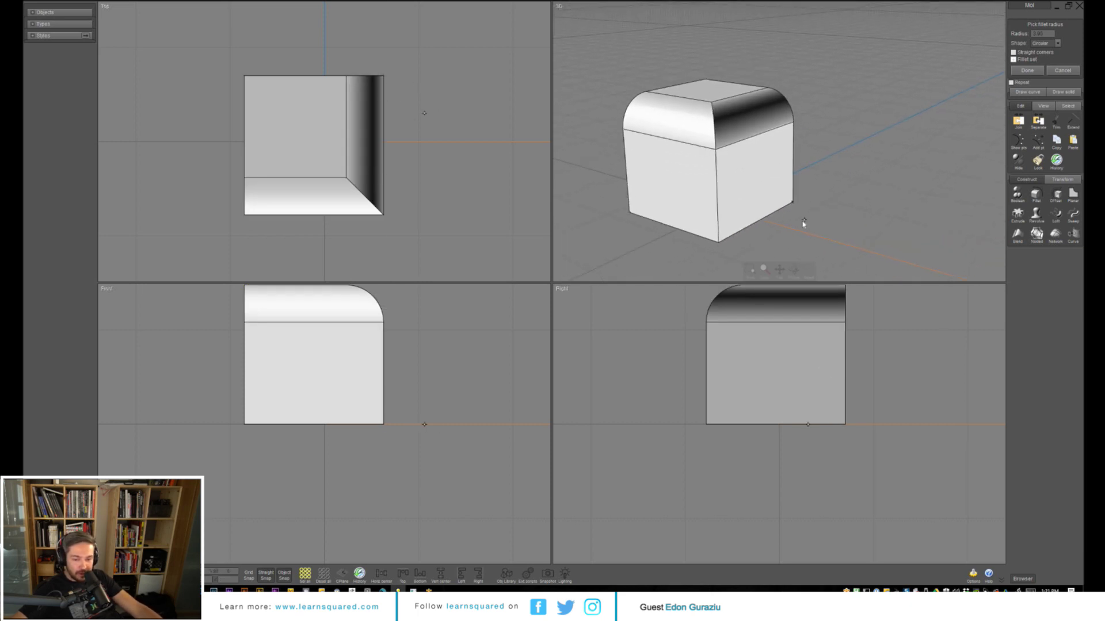
scroll(395, 363, "down", 2)
right_click_drag(405, 362, 420, 393)
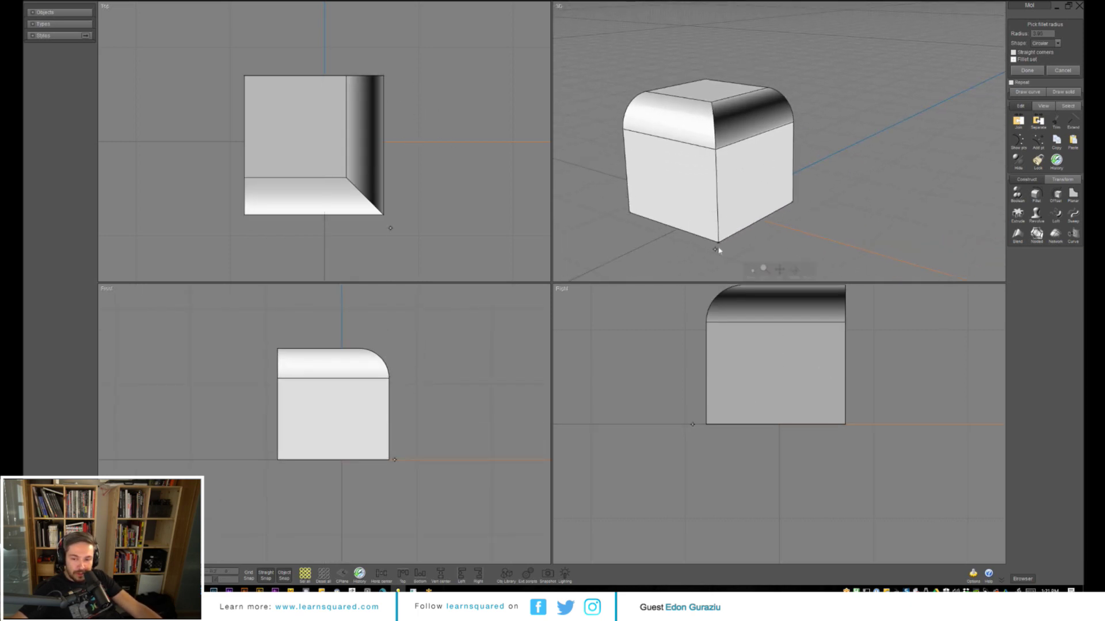
right_click(663, 227)
- Fillet the bottom edge of the cube's front face
left_click(664, 226)
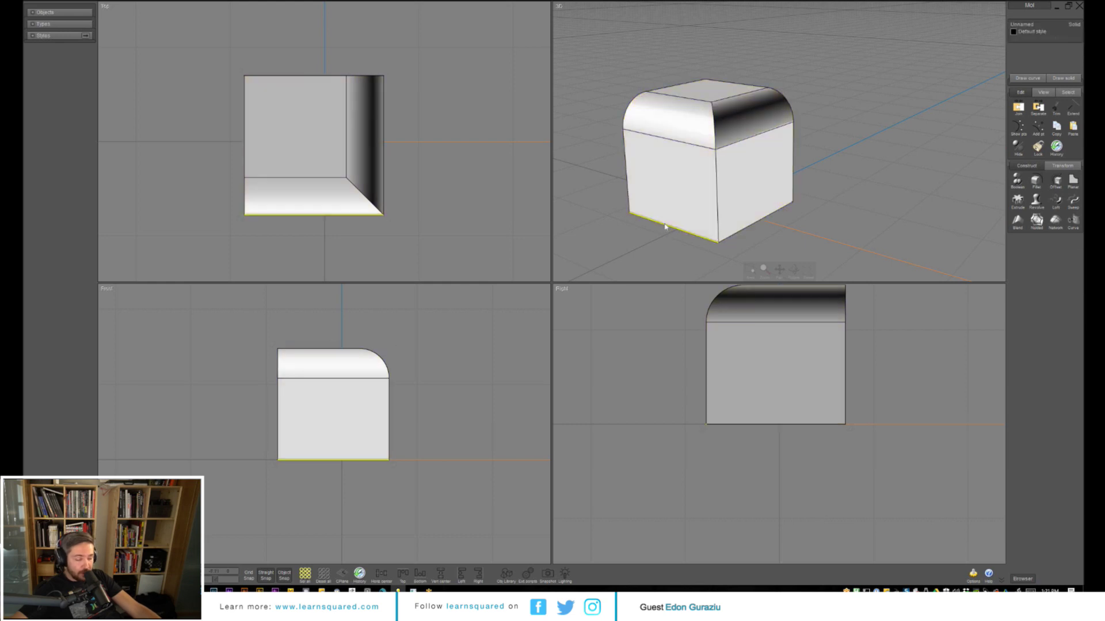
right_click(665, 227)
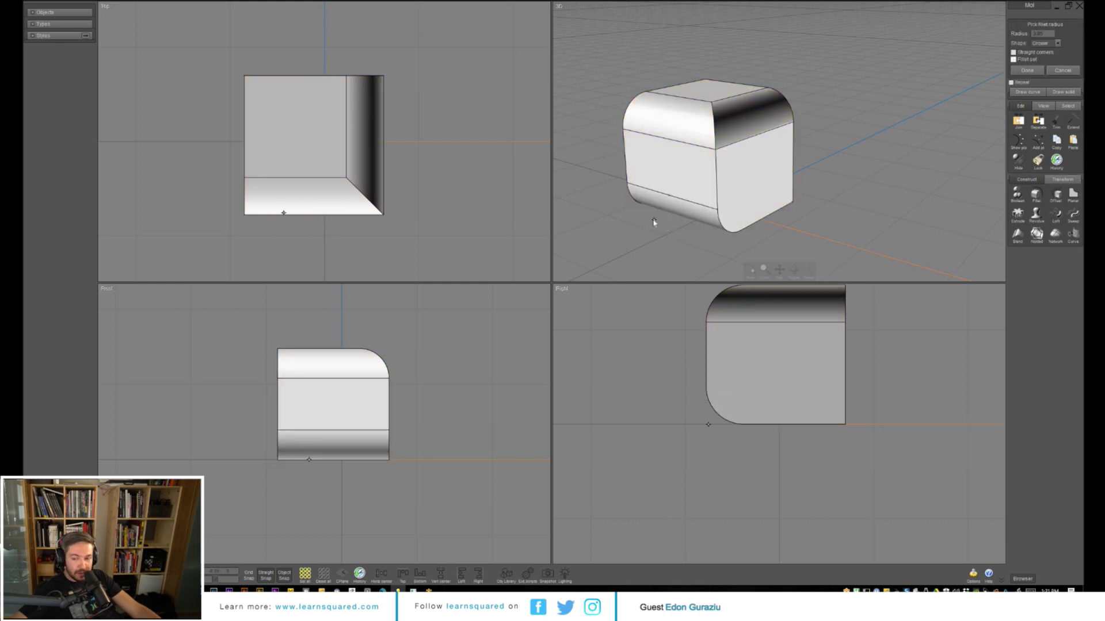
right_click(750, 228)
- Fillet the connected edges along the cube's right side face, from its bottom edge up the front corner to the top, with a smaller radius
left_click(750, 228)
left_click(750, 228)
left_click(729, 232)
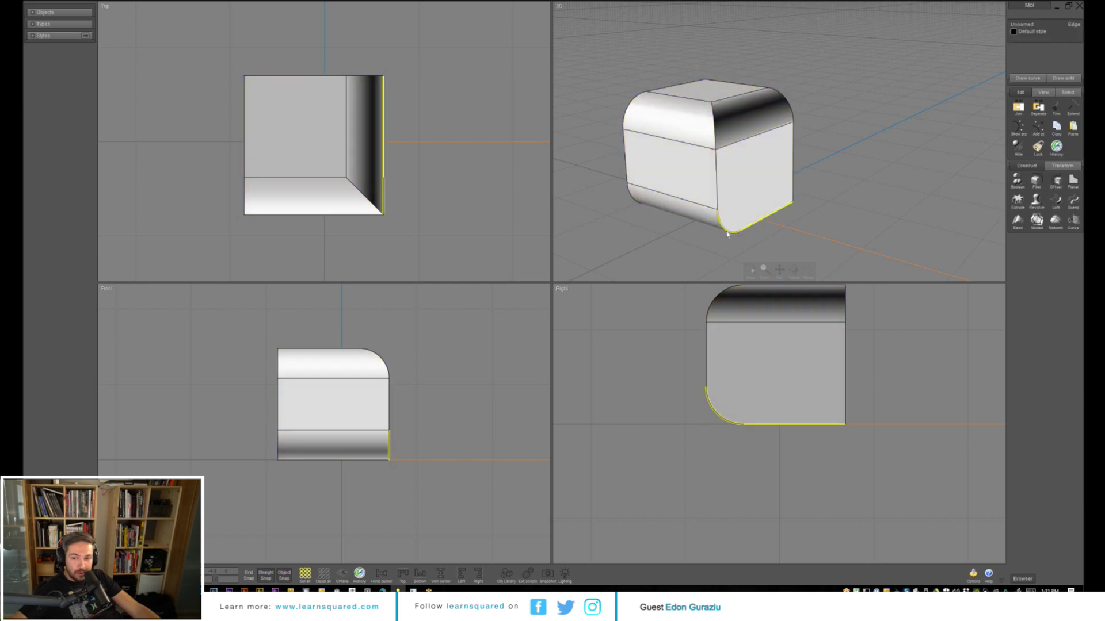
right_click(717, 140)
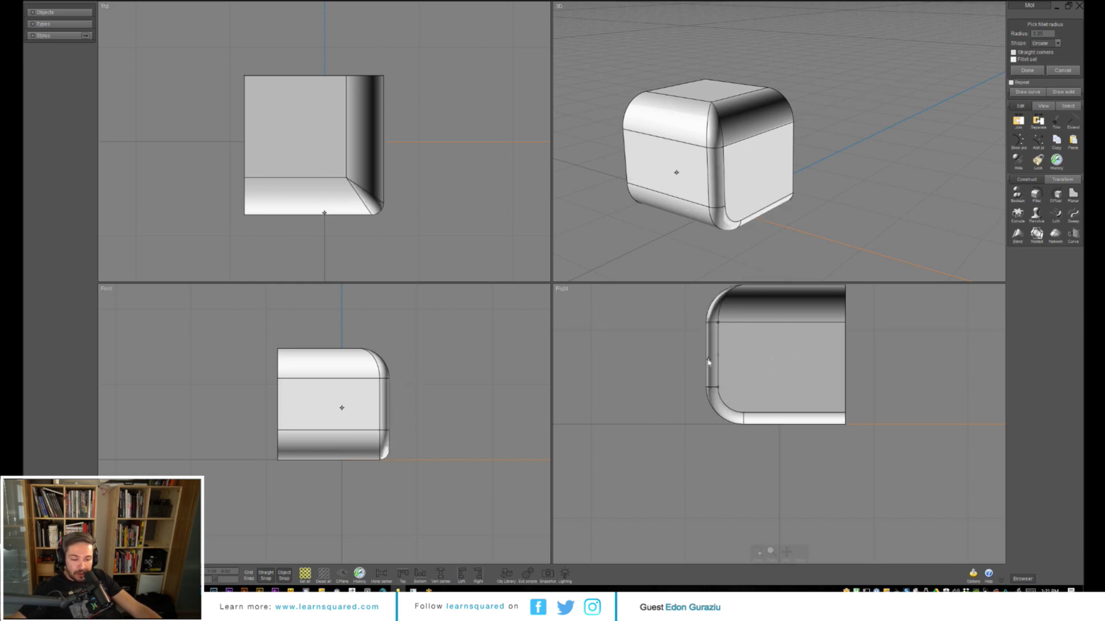
right_click_drag(726, 388, 698, 475)
right_click_drag(456, 375, 449, 390)
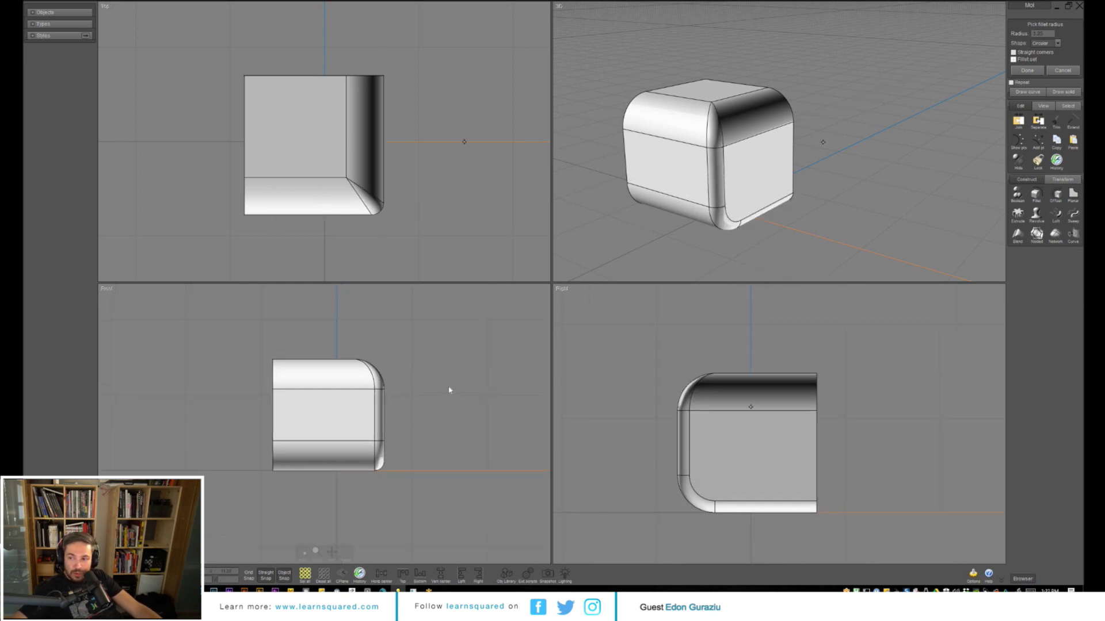
left_click(1027, 70)
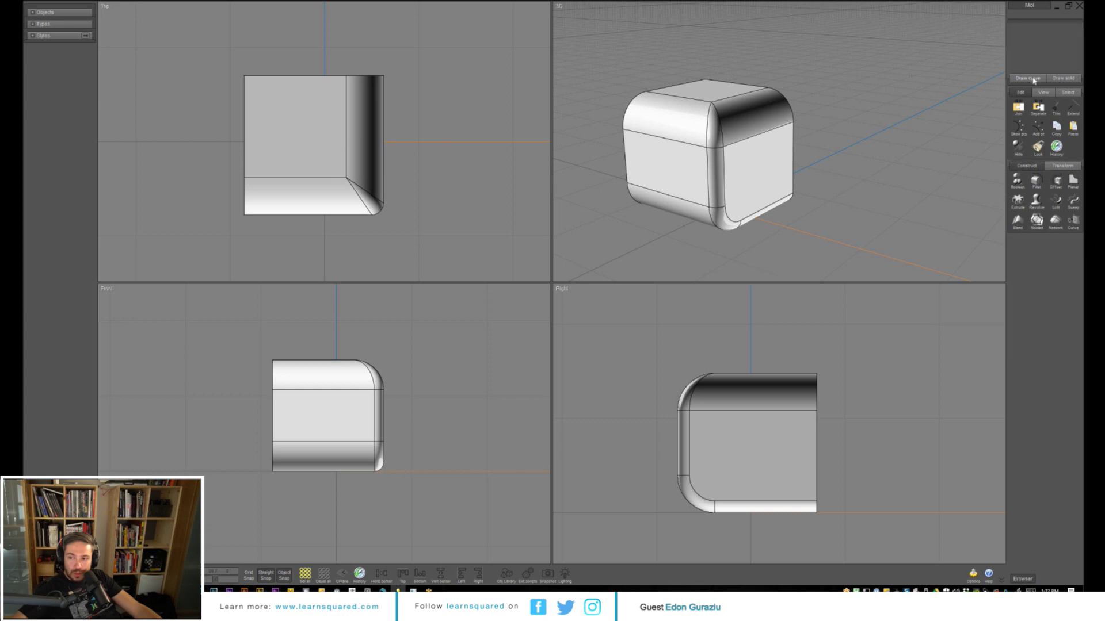
- Draw a corner-to-corner rectangular plane in the Front view, slightly larger than the filleted cube's profile on all sides
left_click(1033, 79)
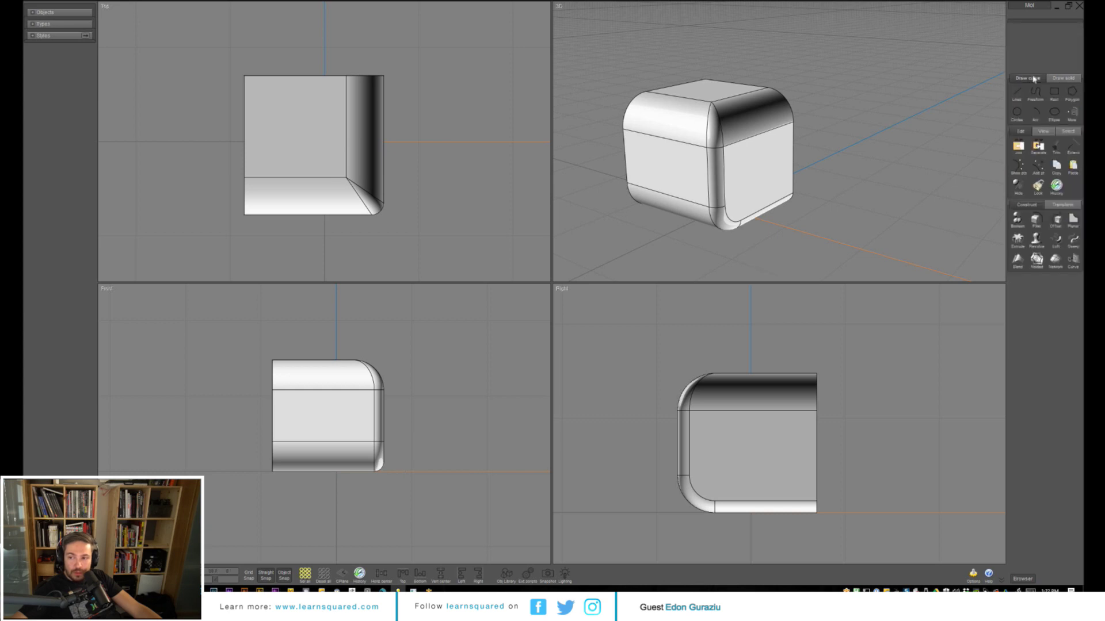
left_click(1064, 79)
left_click(1017, 92)
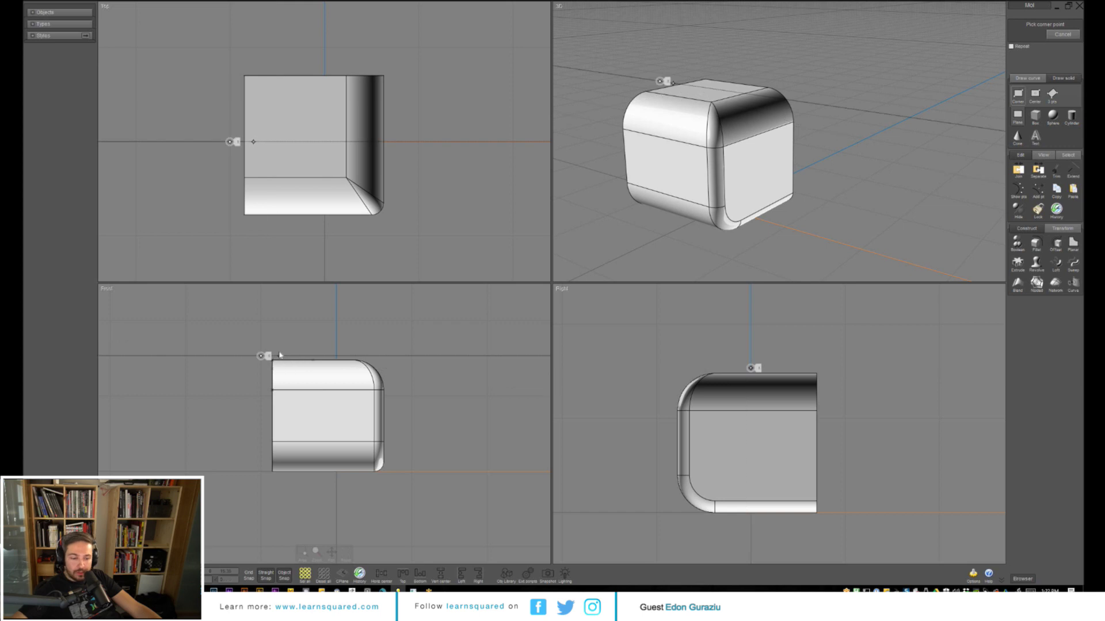
key("Escape")
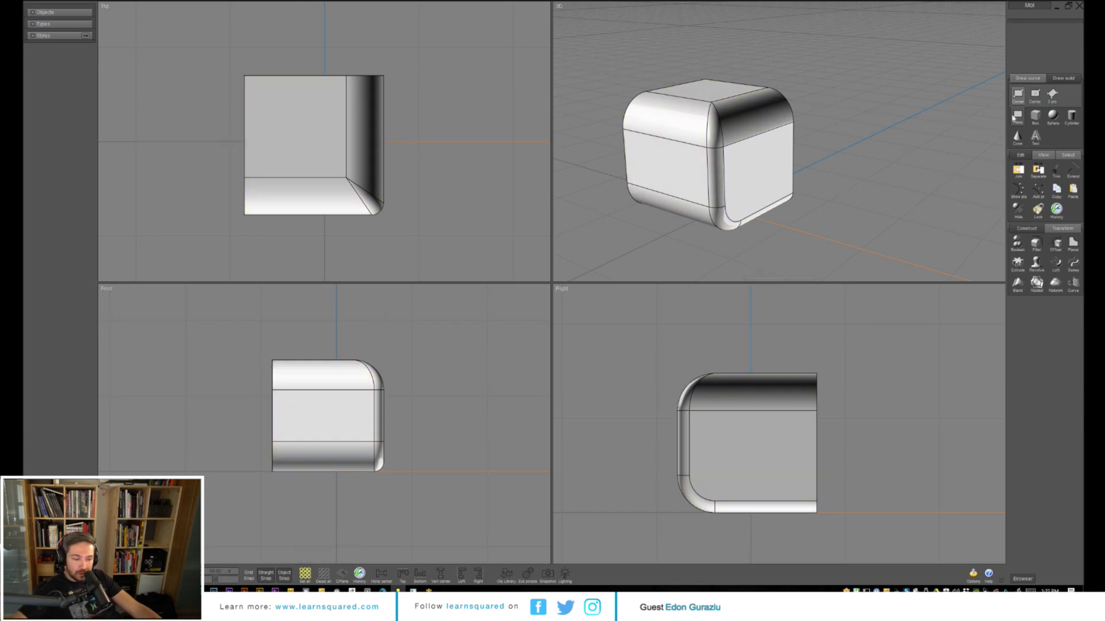
left_click(1018, 95)
left_click(260, 356)
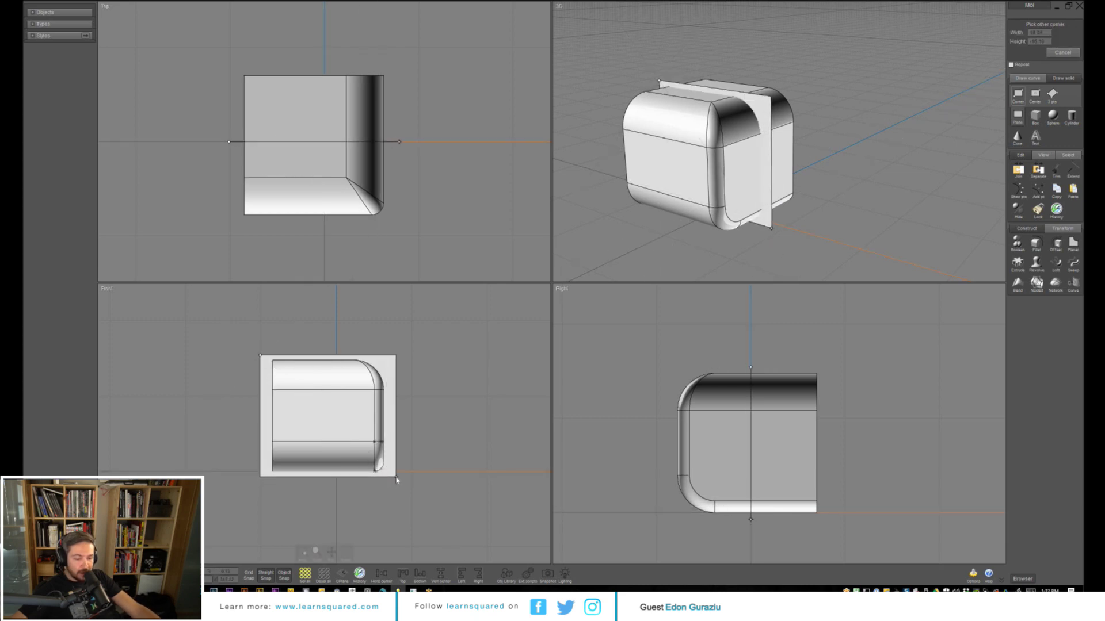
left_click(392, 478)
- Copy the rectangular plane and place the copy beside the cube along the X axis in the Front view
left_click(339, 432)
scroll(340, 432, "down", 1)
scroll(382, 414, "up", 1)
left_click(387, 373)
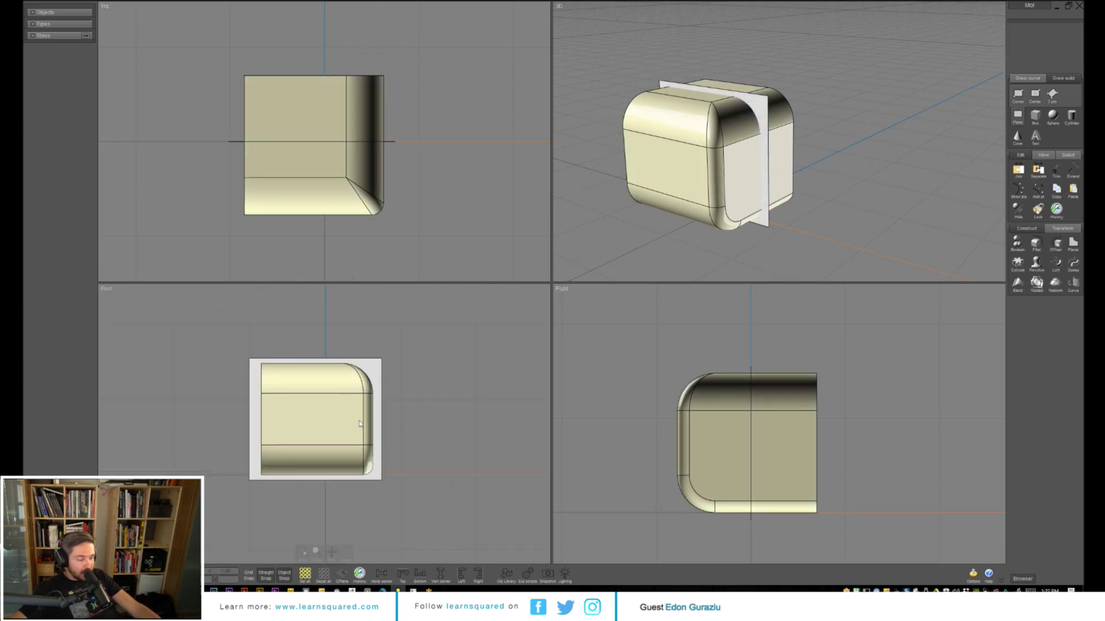
left_click(374, 371)
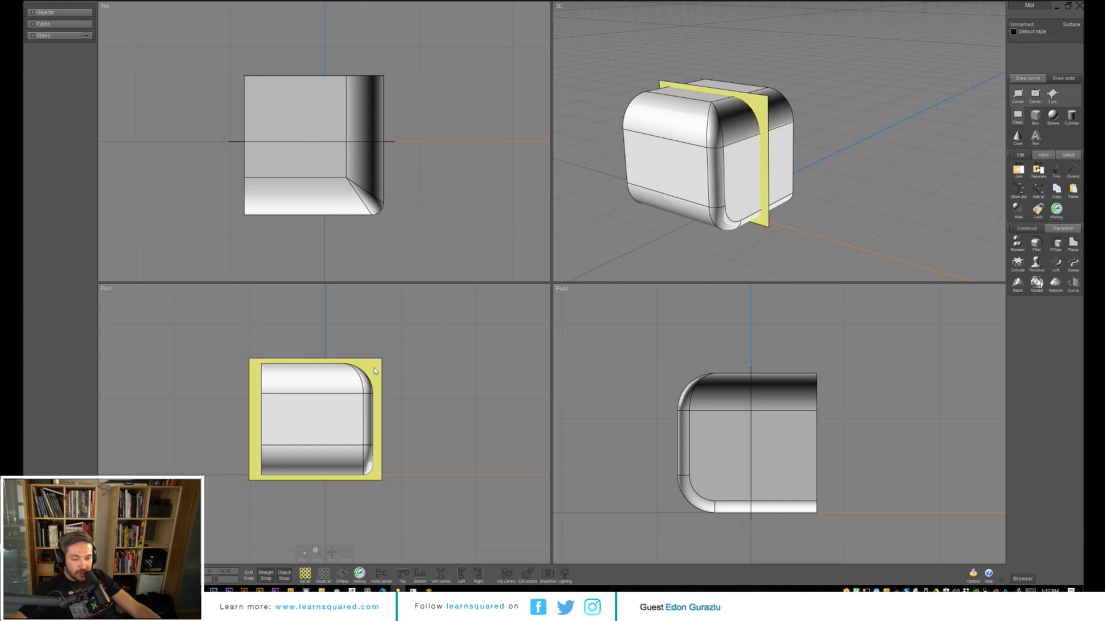
left_click_drag(375, 371, 527, 375, "ctrl")
right_click_drag(452, 357, 366, 374)
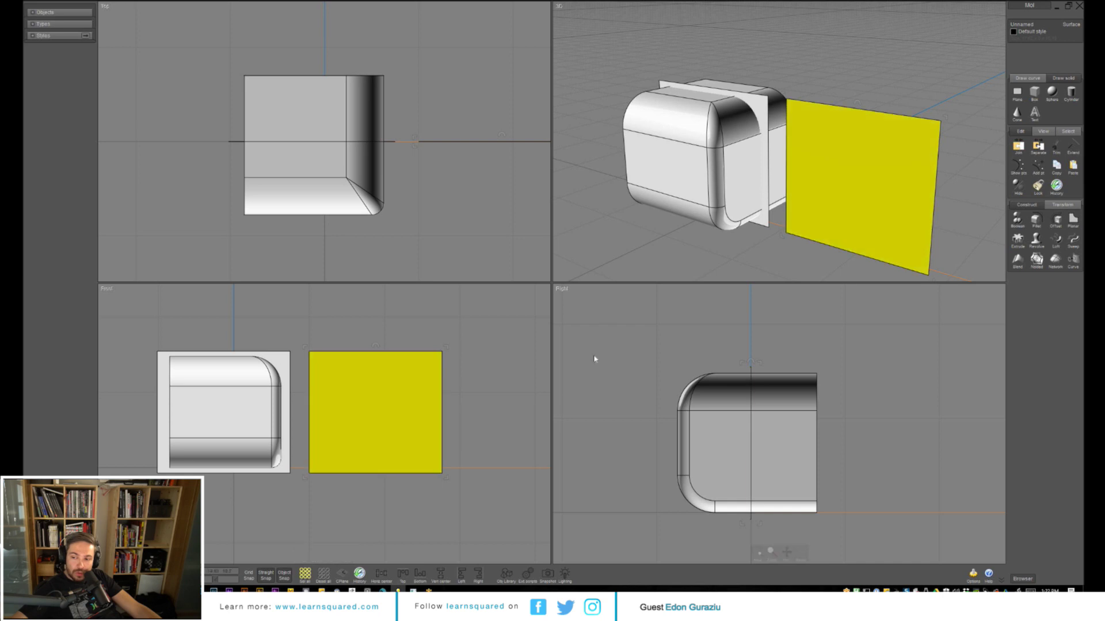
- Add control points through the middle of the copied plane in both directions
left_click(1034, 206)
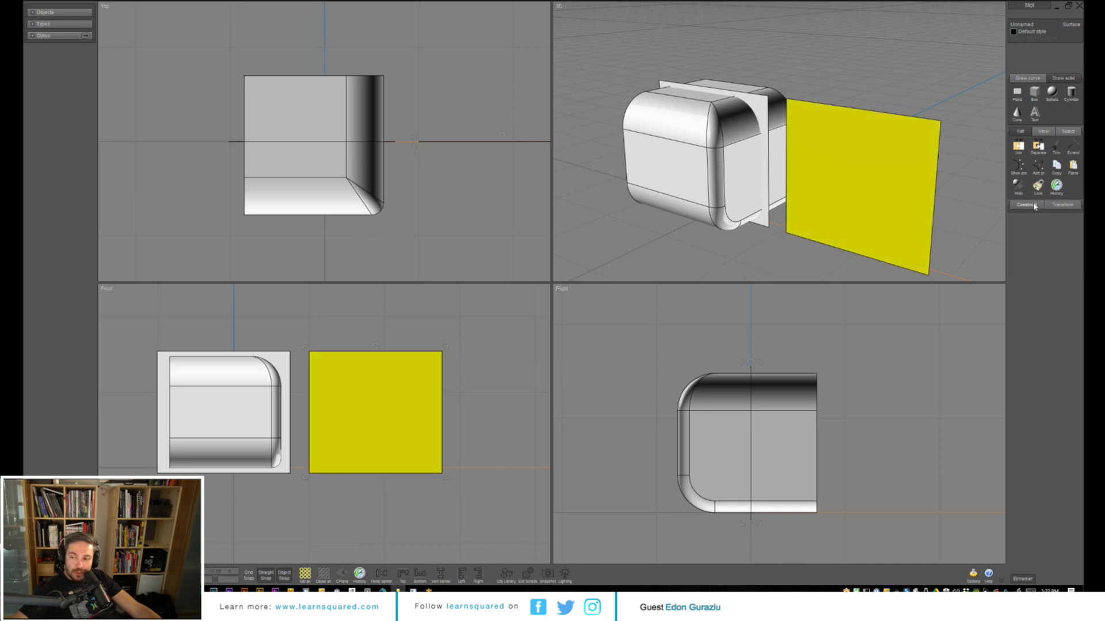
left_click(1033, 206)
left_click(1065, 205)
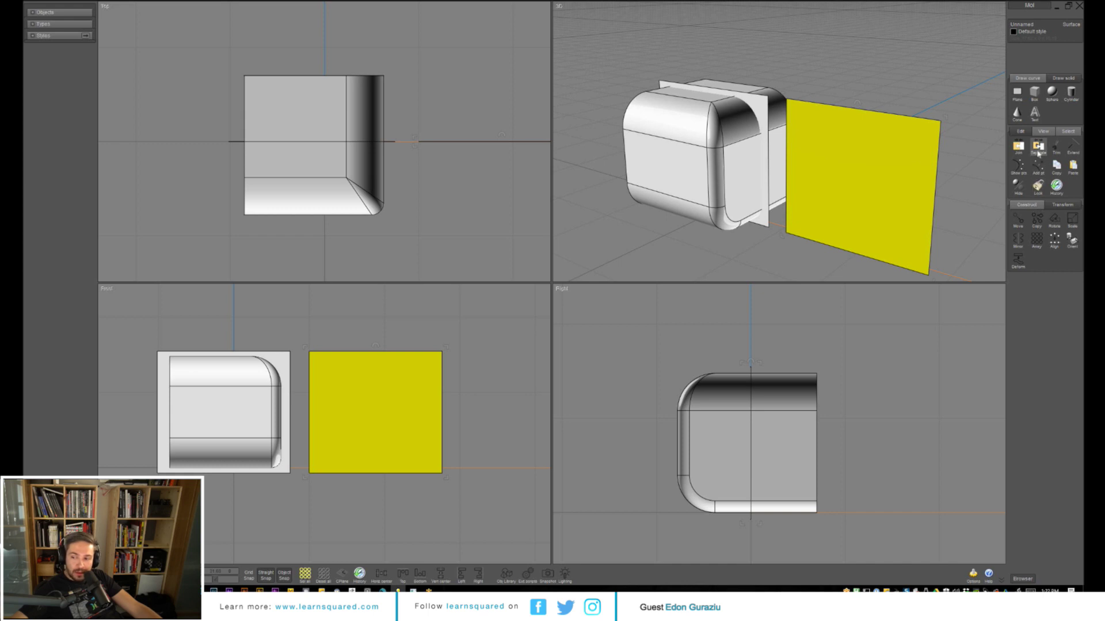
left_click(1037, 167)
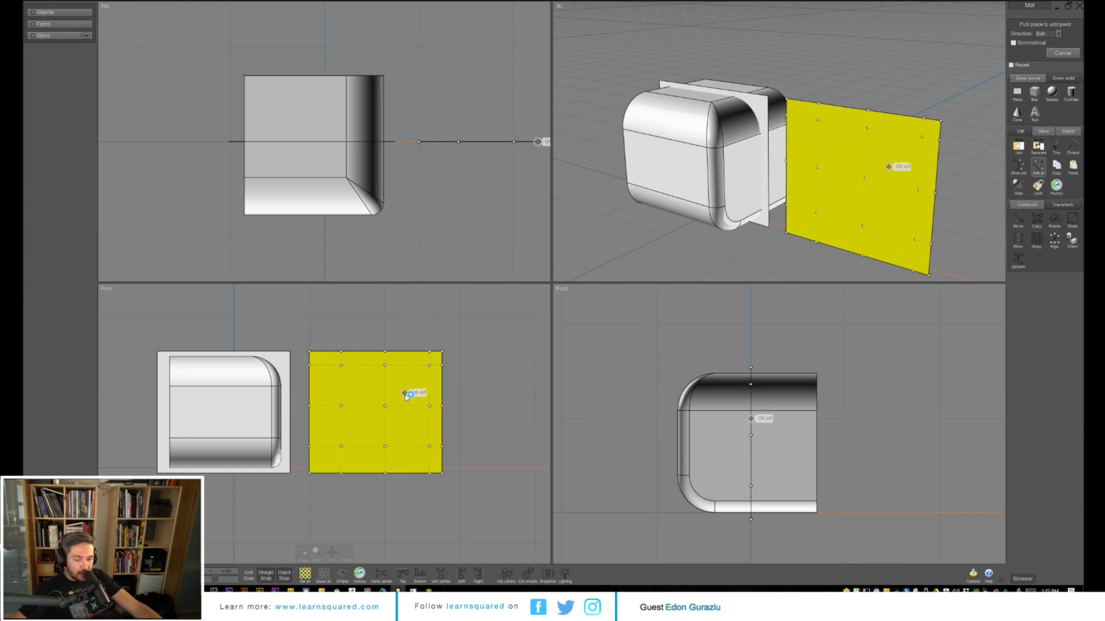
left_click(377, 411)
left_click(449, 381)
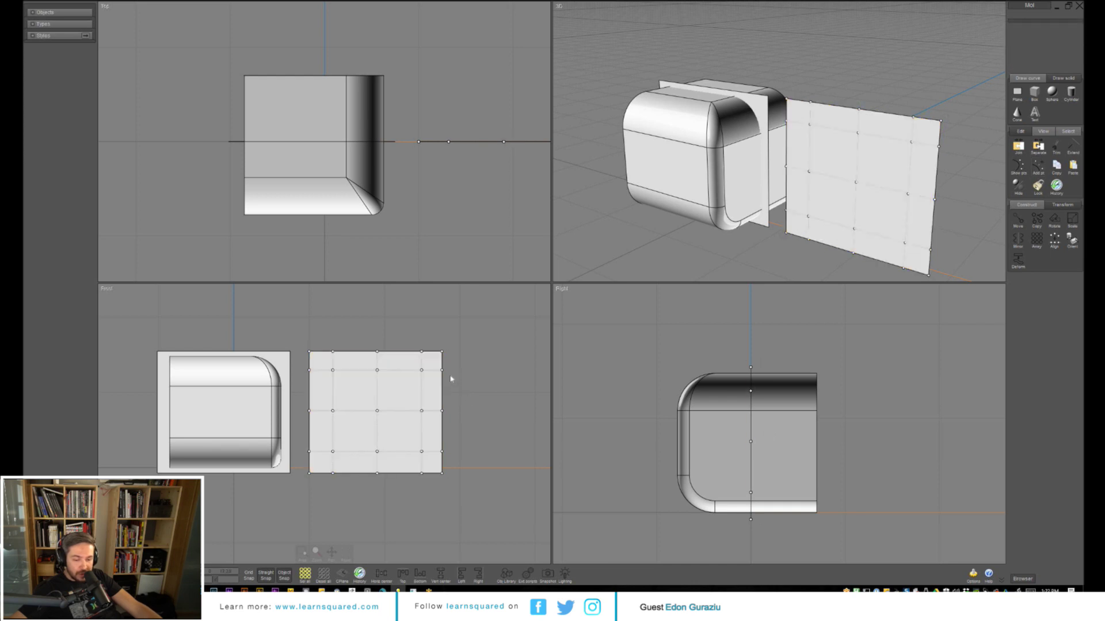
- Warp the copied plane by moving control points: its right edge outward, its top middle downward and its bottom middle downward
left_click_drag(451, 365, 437, 465)
left_click_drag(442, 411, 471, 411)
mouse_move(355, 332)
left_mouse_down()
mouse_move(406, 378)
mouse_move(377, 366)
left_mouse_up()
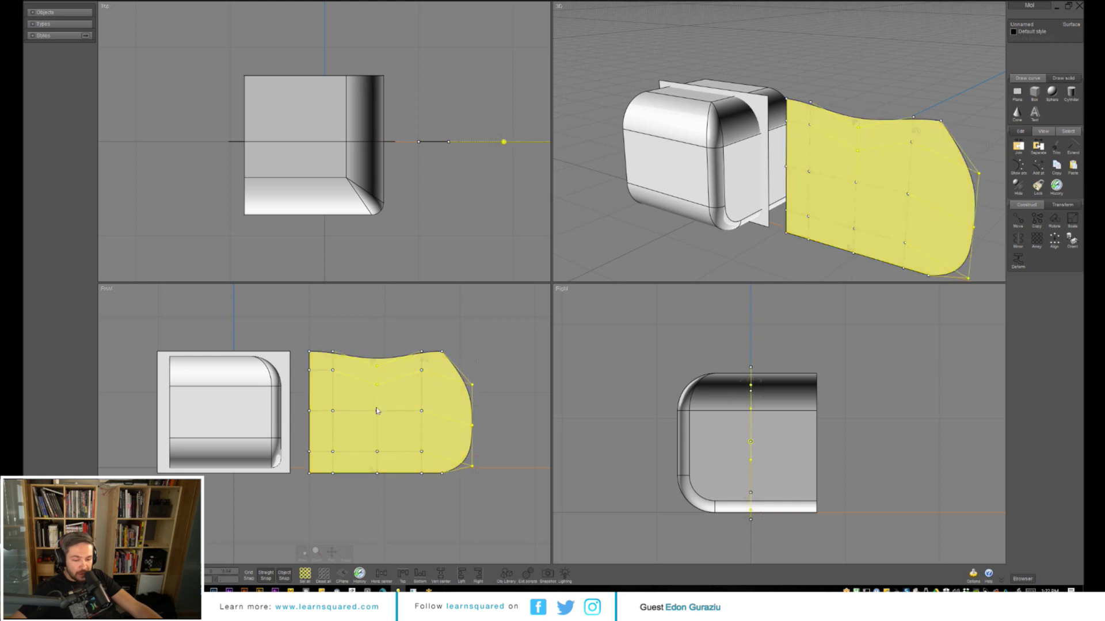
mouse_move(367, 500)
left_mouse_down()
mouse_move(392, 446)
mouse_move(377, 468)
mouse_move(490, 444)
left_mouse_up()
key("Escape")
left_click_drag(472, 482, 414, 483)
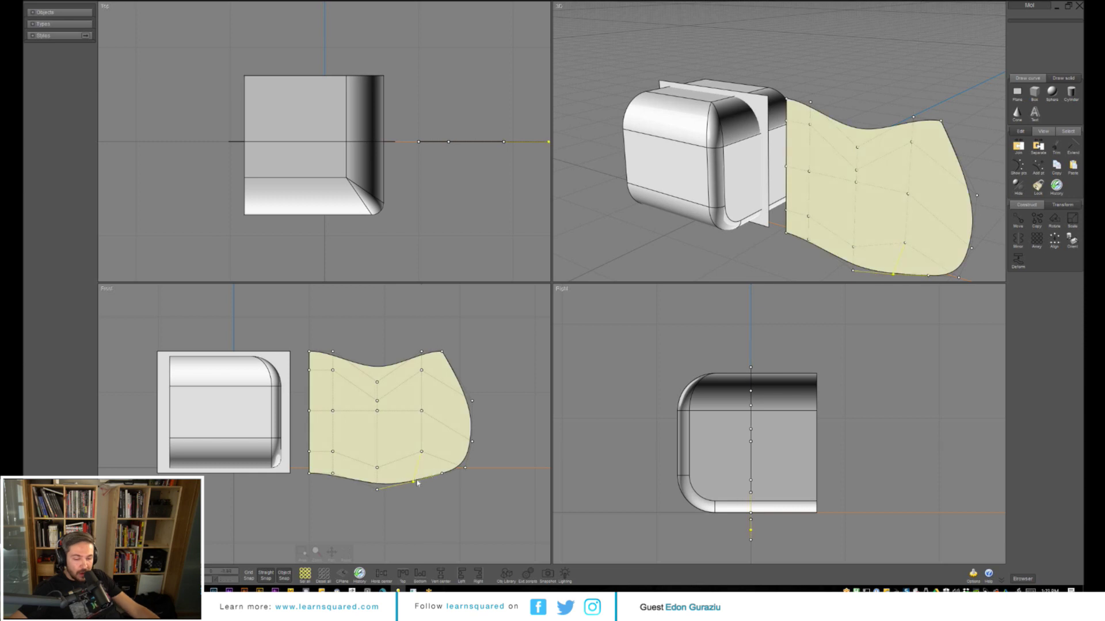
left_click(434, 468)
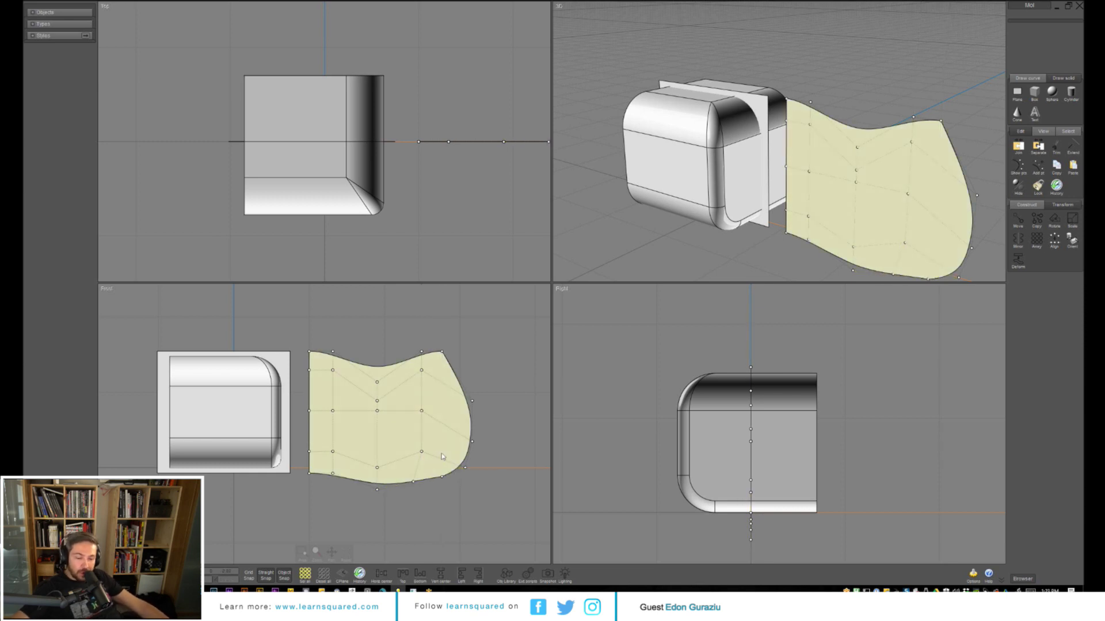
left_click(542, 387)
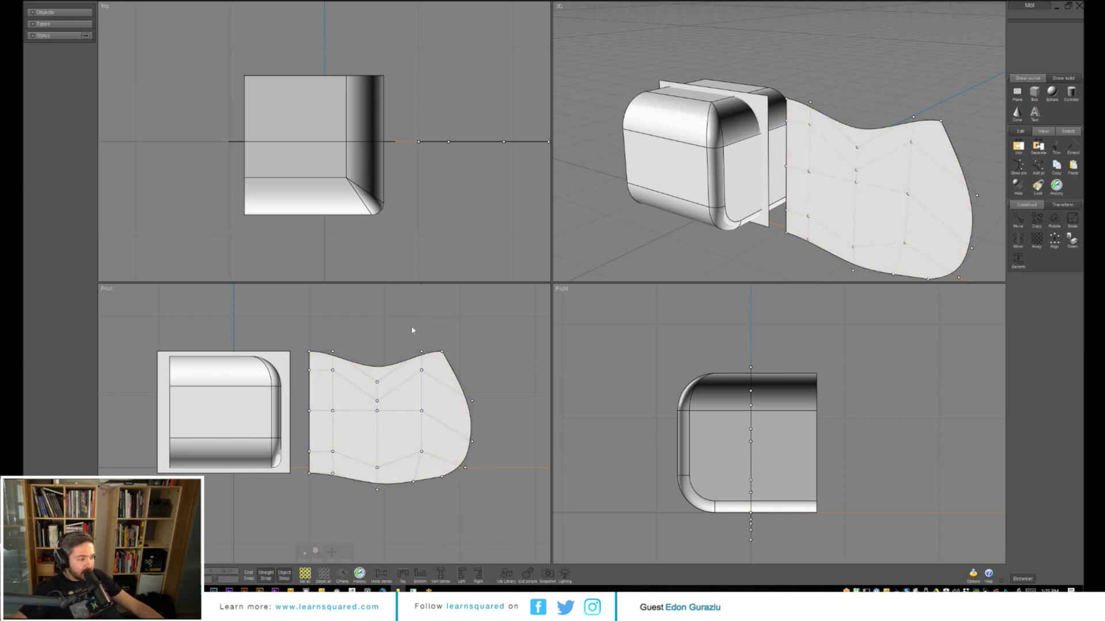
- Flow the filleted cube from the flat plane onto the warped plane, matching the same upper right edge side on both
left_click(208, 372)
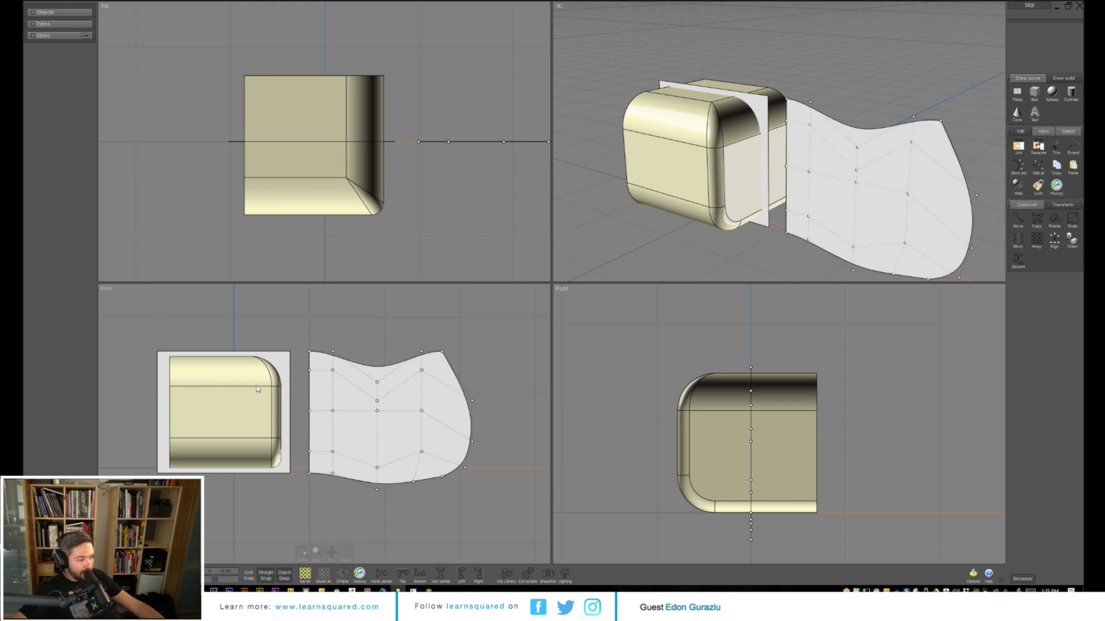
left_click(211, 365)
left_click(164, 359)
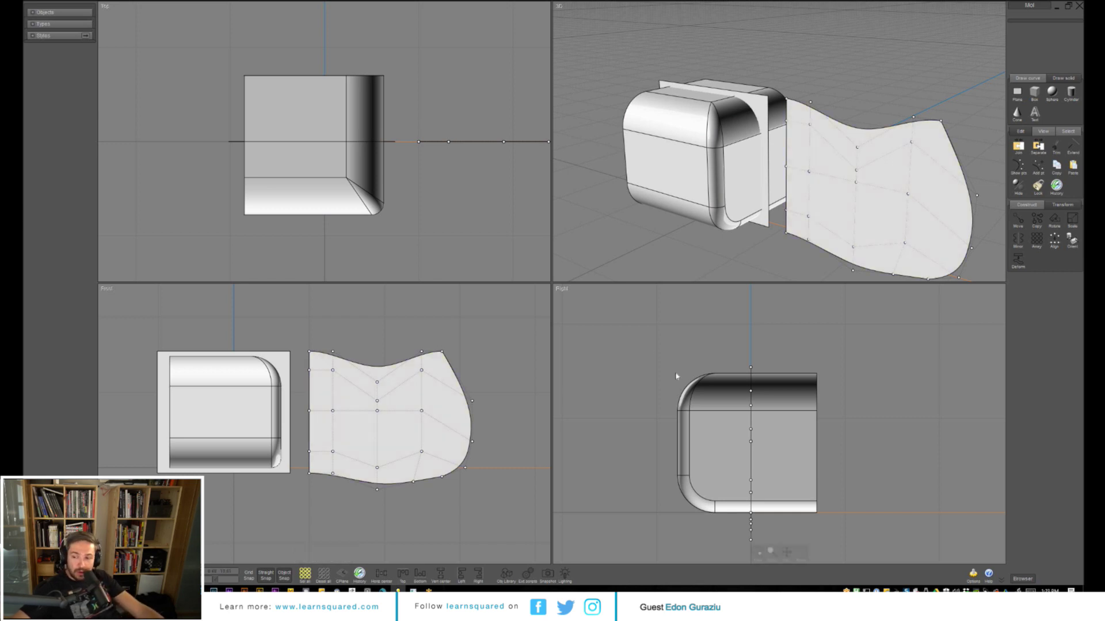
left_click(1018, 260)
left_click(1021, 263)
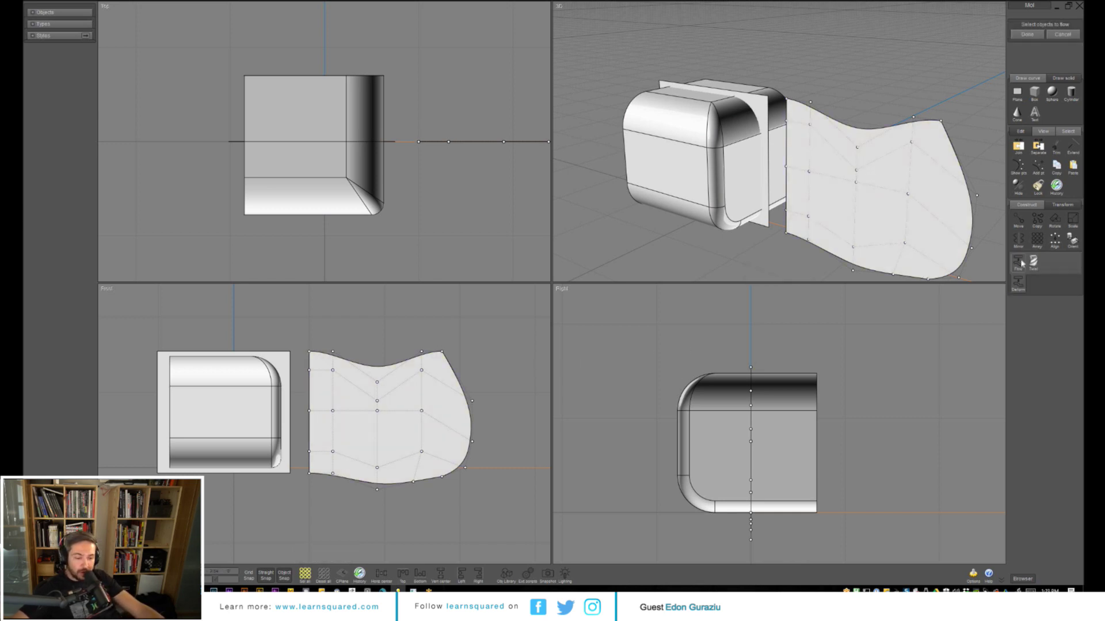
left_click(239, 395)
key("Return")
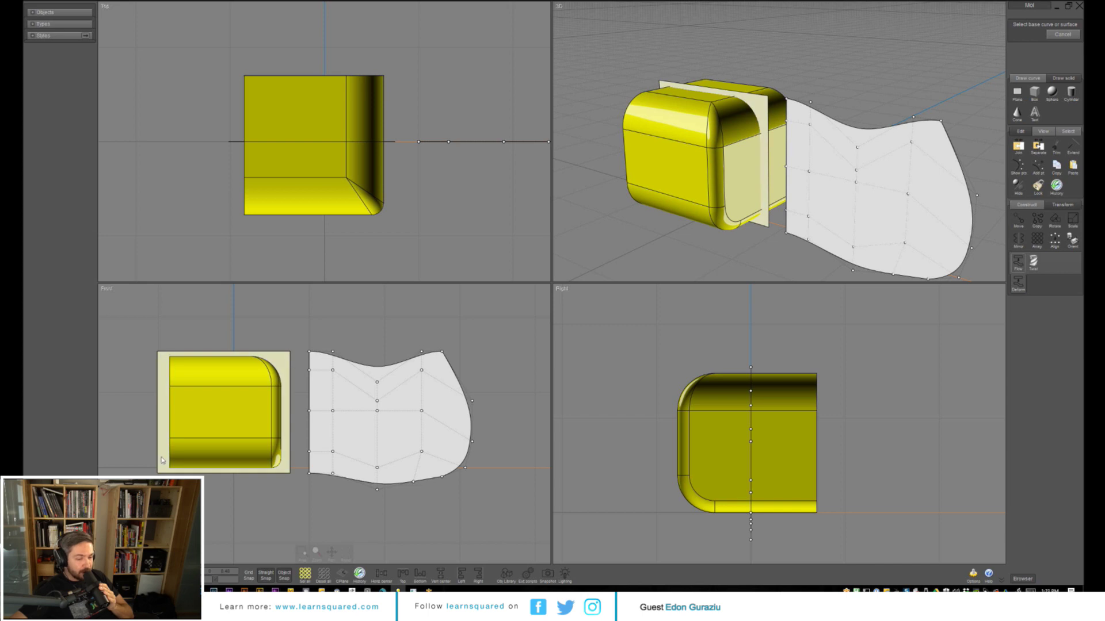
left_click(284, 366)
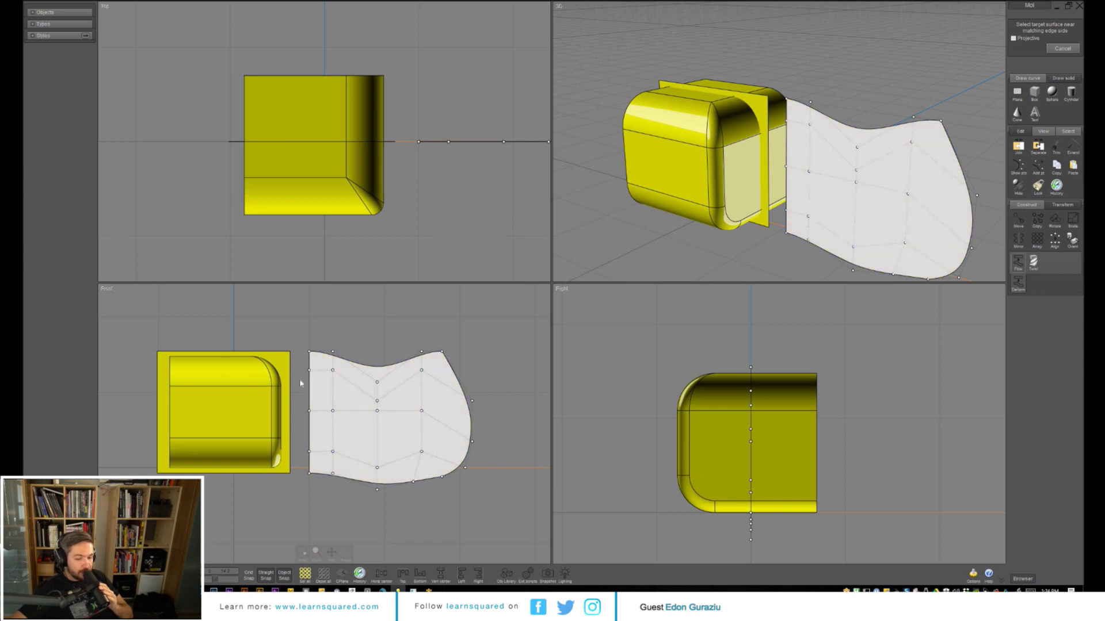
left_click(439, 366)
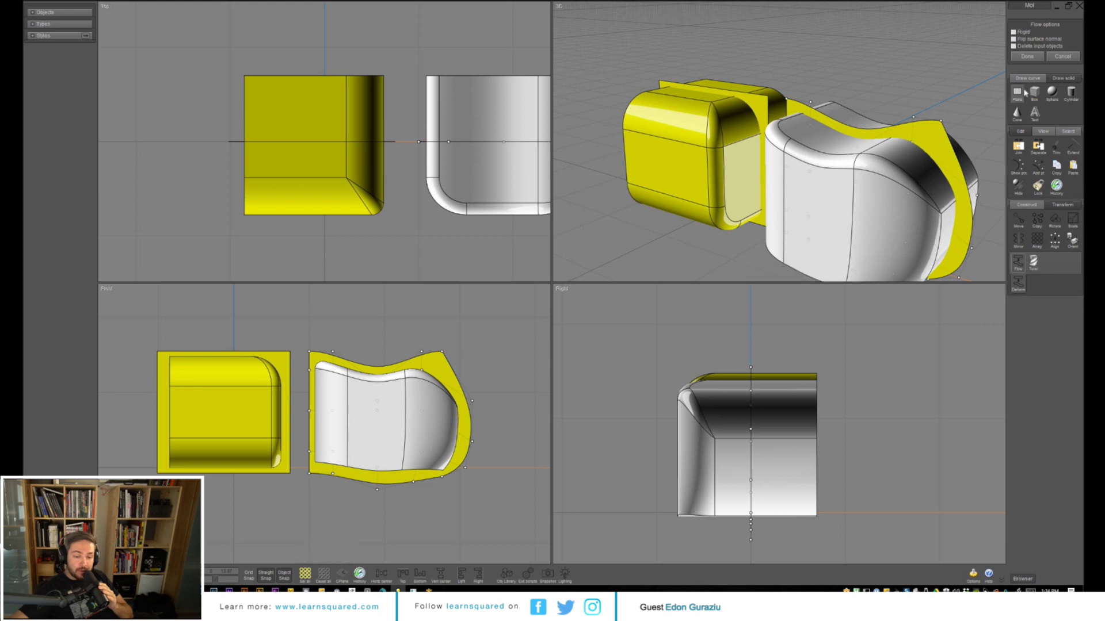
- Preview the Rigid, Flip surface normal and Delete input objects flow options, and accept the flow with all three off
left_click(1014, 33)
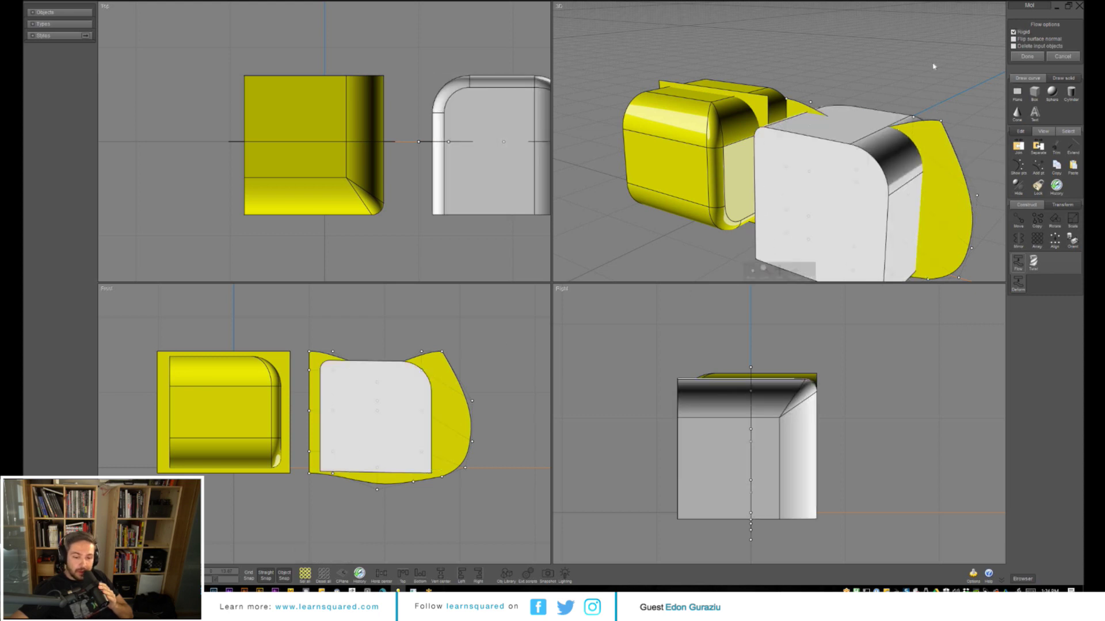
left_click(1014, 32)
left_click(1013, 39)
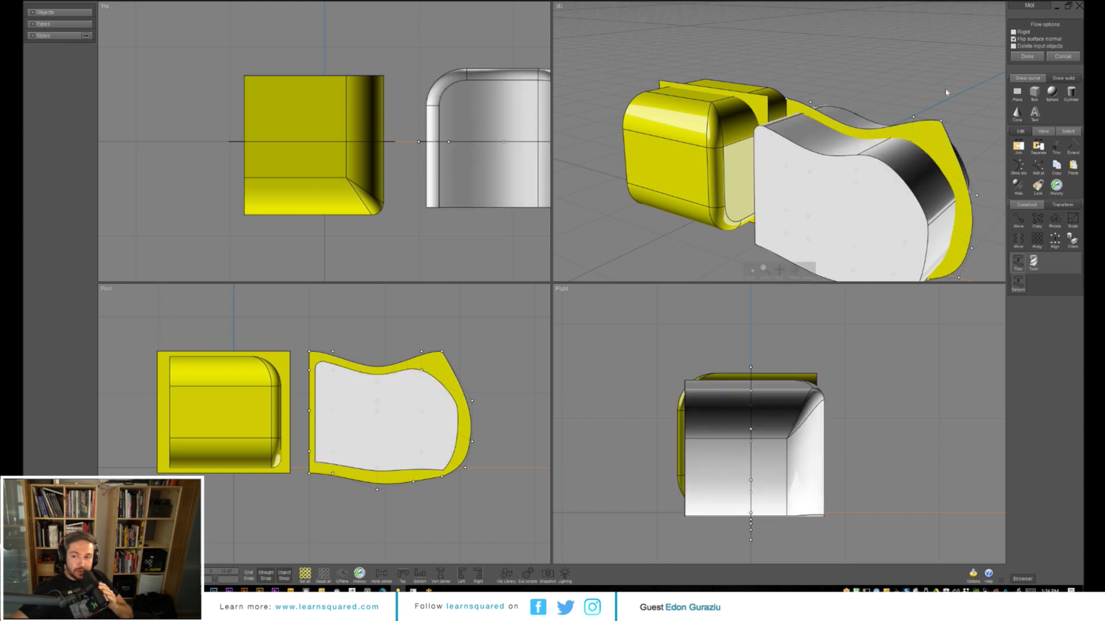
left_click(1013, 38)
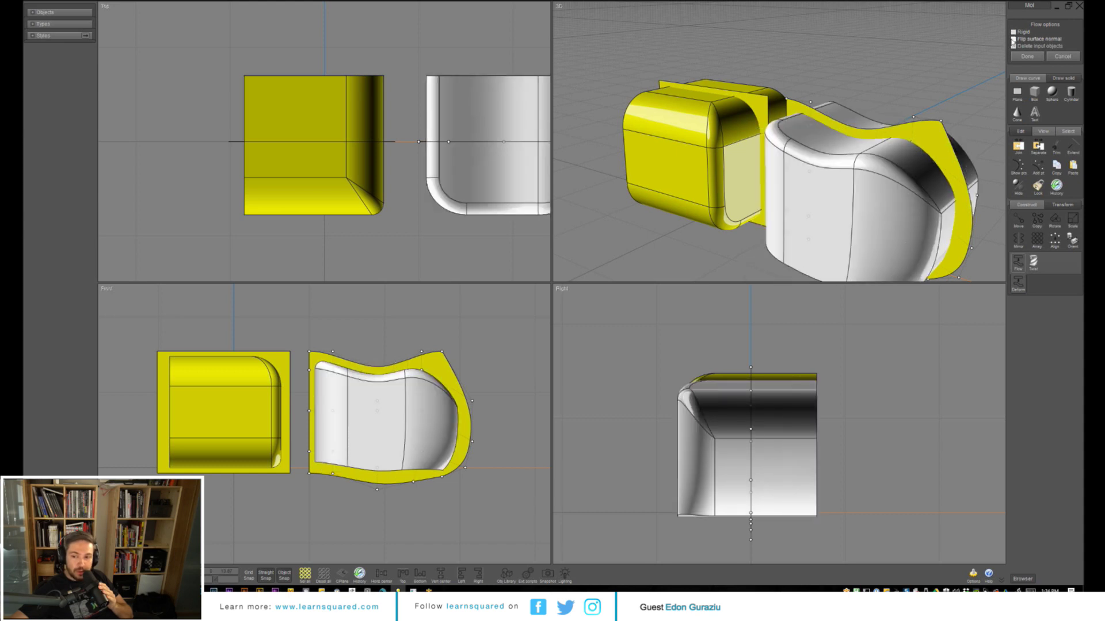
left_click(1013, 46)
left_click(1013, 47)
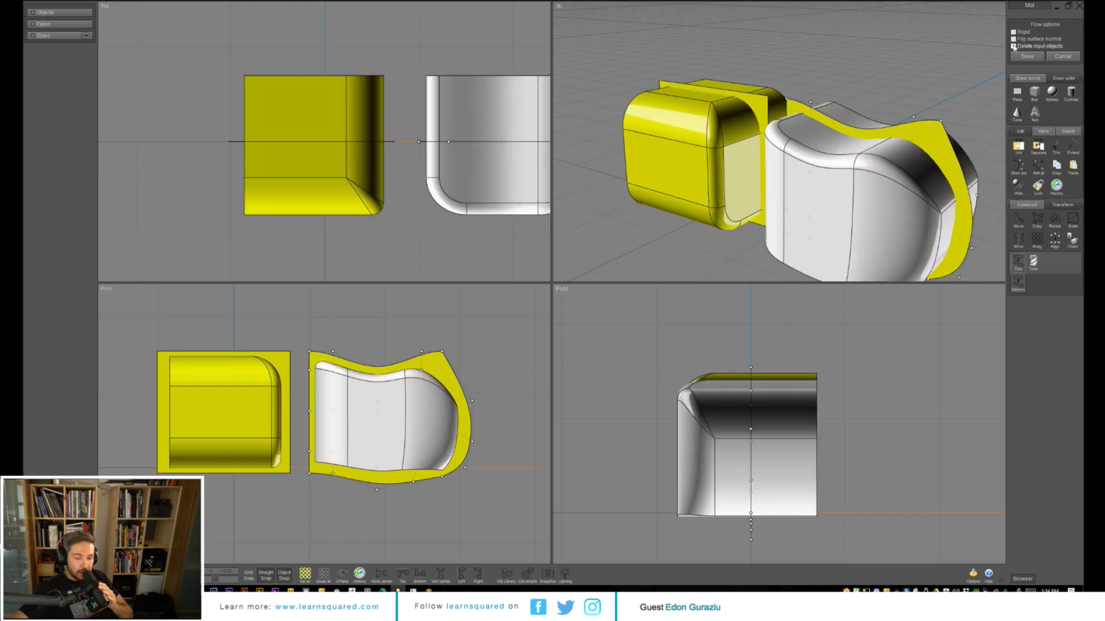
left_click(1013, 46)
left_click(1013, 46)
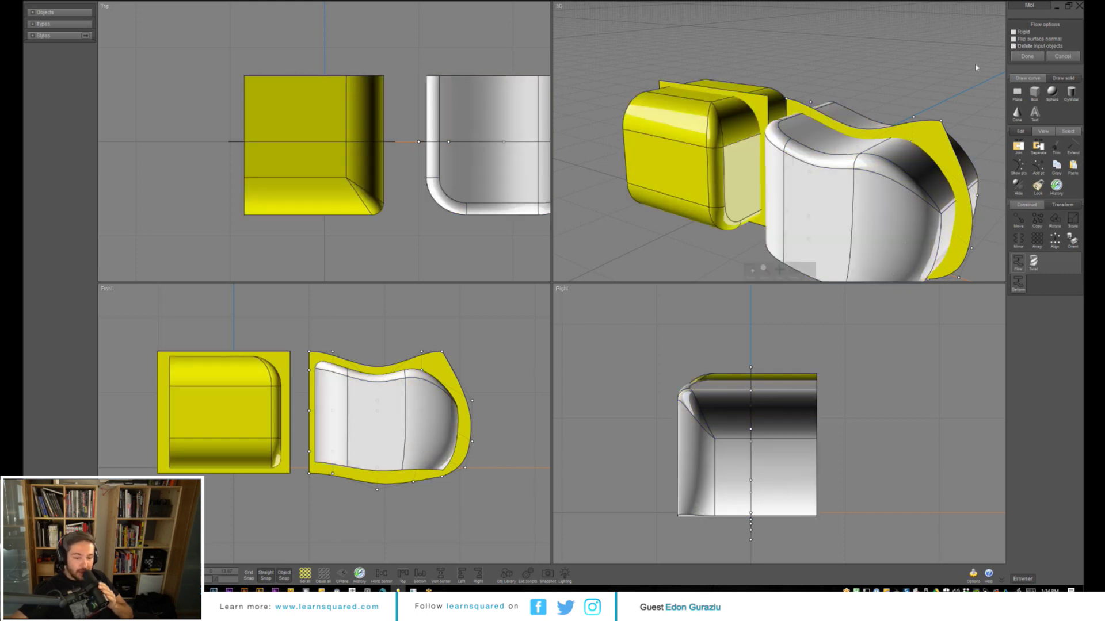
right_click(515, 316)
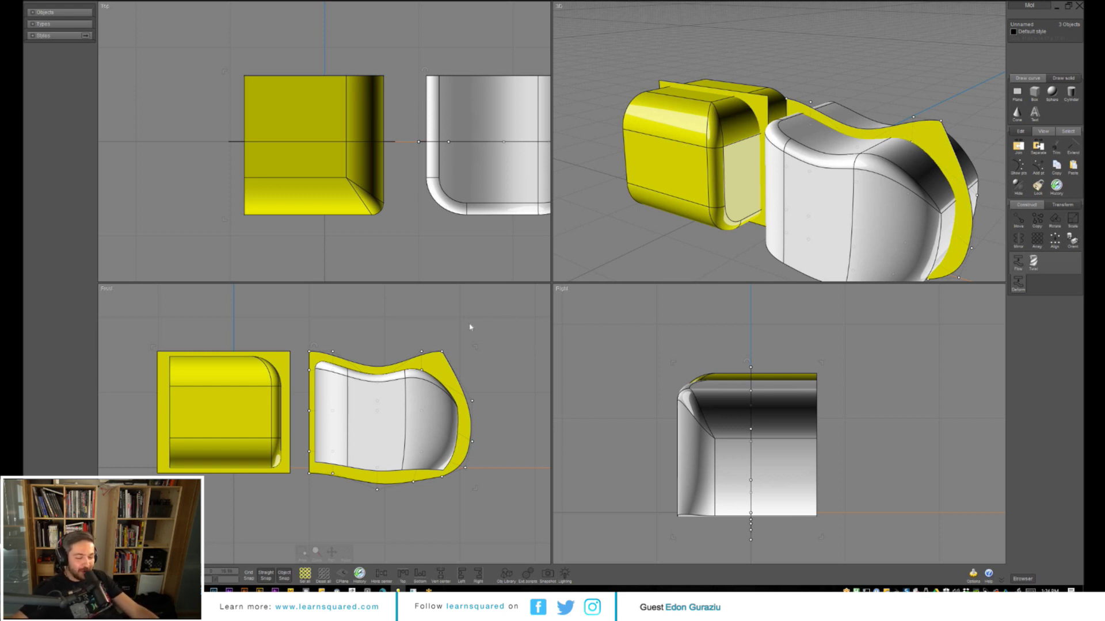
- Try to fillet the three connected edges around the lower face of the warped cube
middle_click_drag(476, 358, 441, 362)
right_click_drag(707, 229, 627, 302)
key("space")
scroll(627, 302, "down", 3)
scroll(628, 301, "down", 2)
scroll(649, 382, "up", 3)
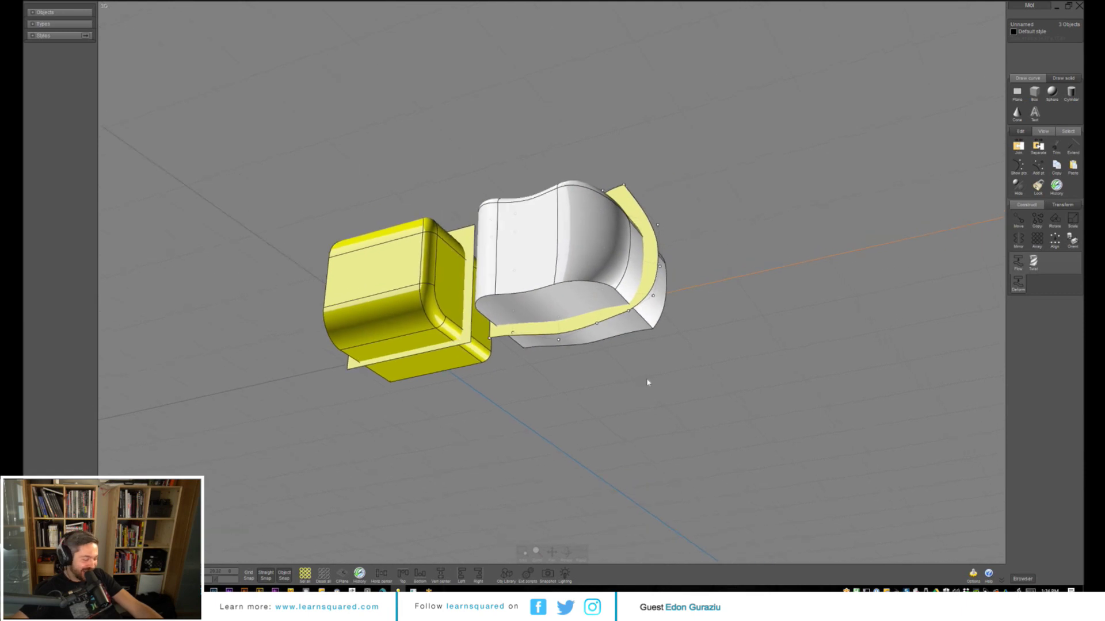
middle_click_drag(530, 373, 532, 417)
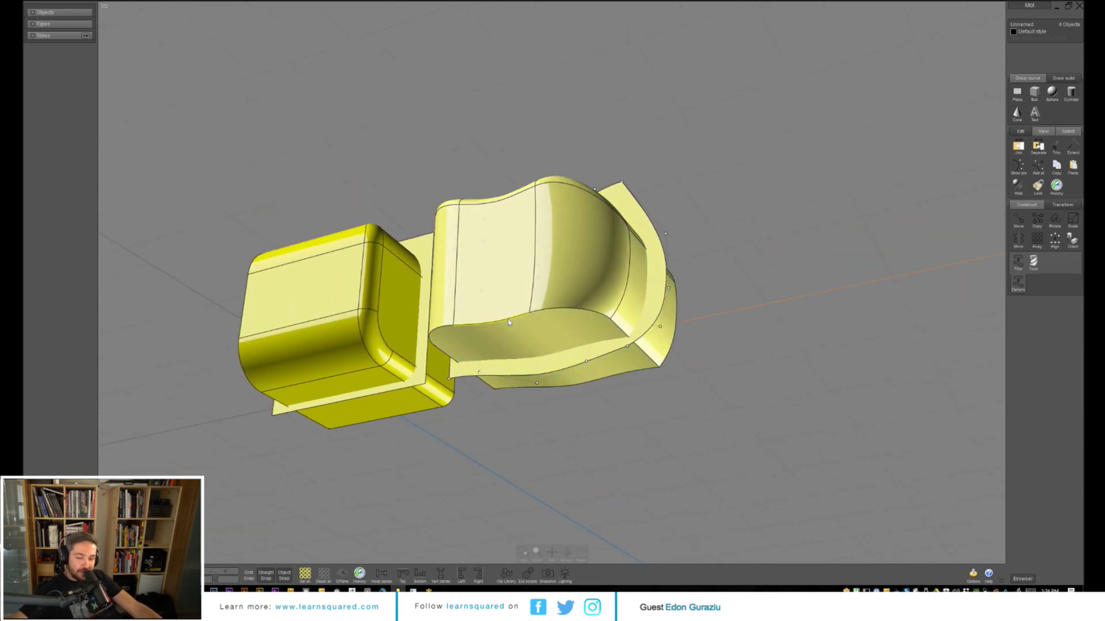
left_click(621, 328)
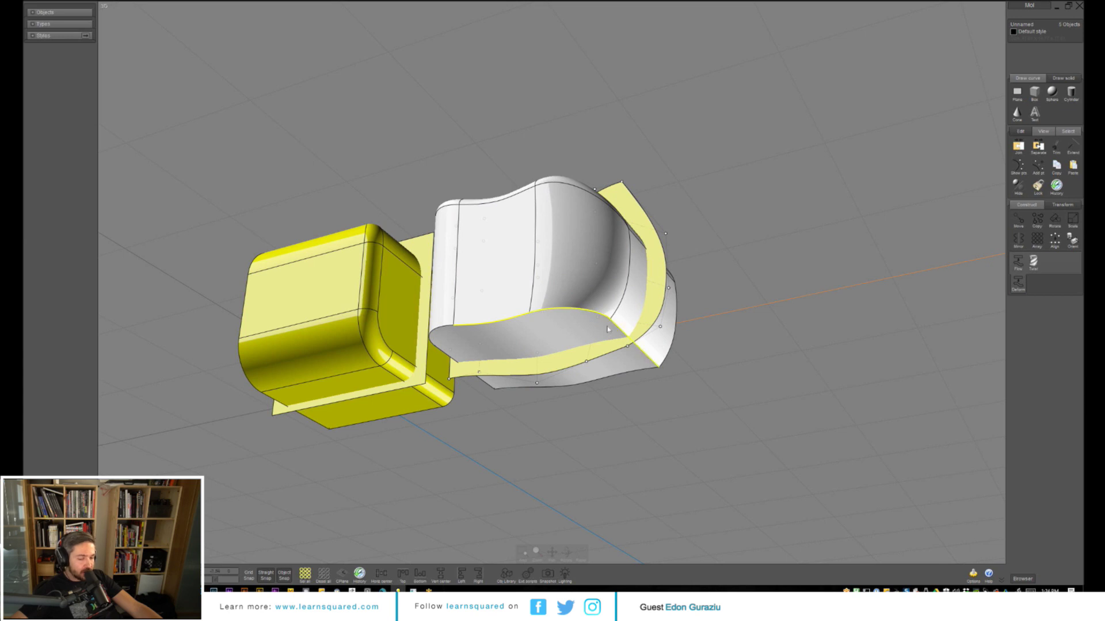
left_click(432, 330)
left_click(452, 356)
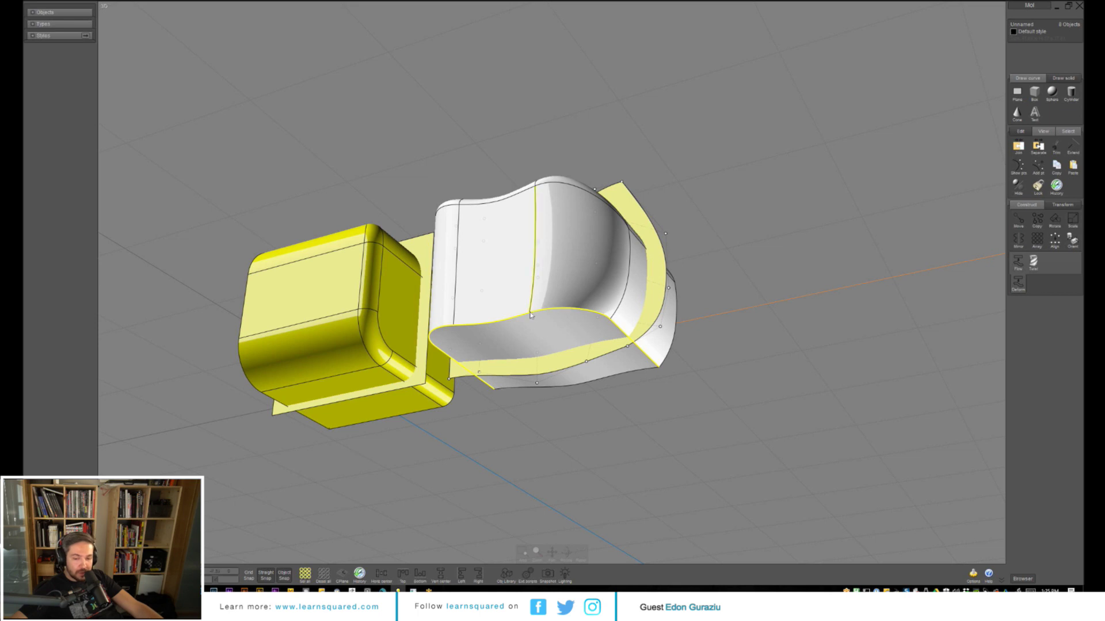
key("f")
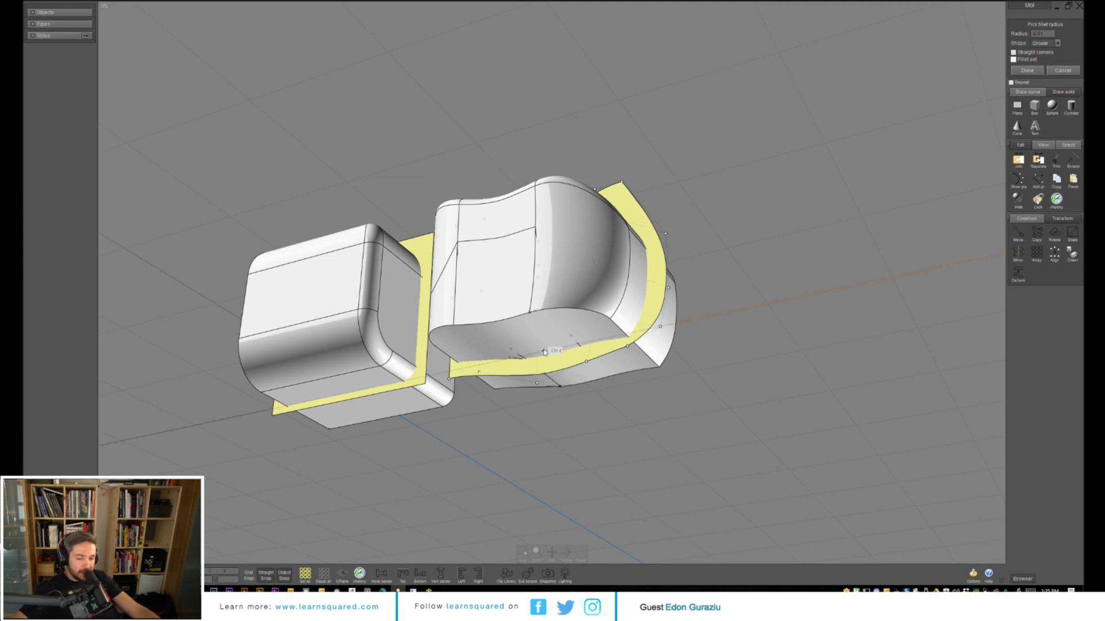
right_click(563, 349)
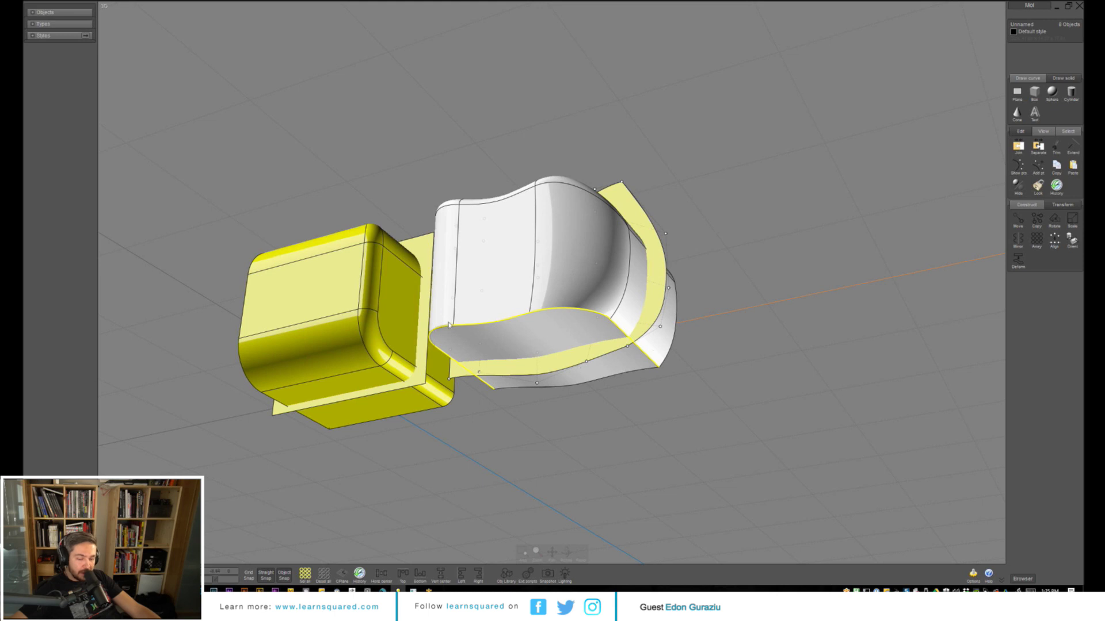
- Retry the fillet on the same warped cube edges with a radius picked between two points, and inspect the preview from several angles
right_click(519, 316)
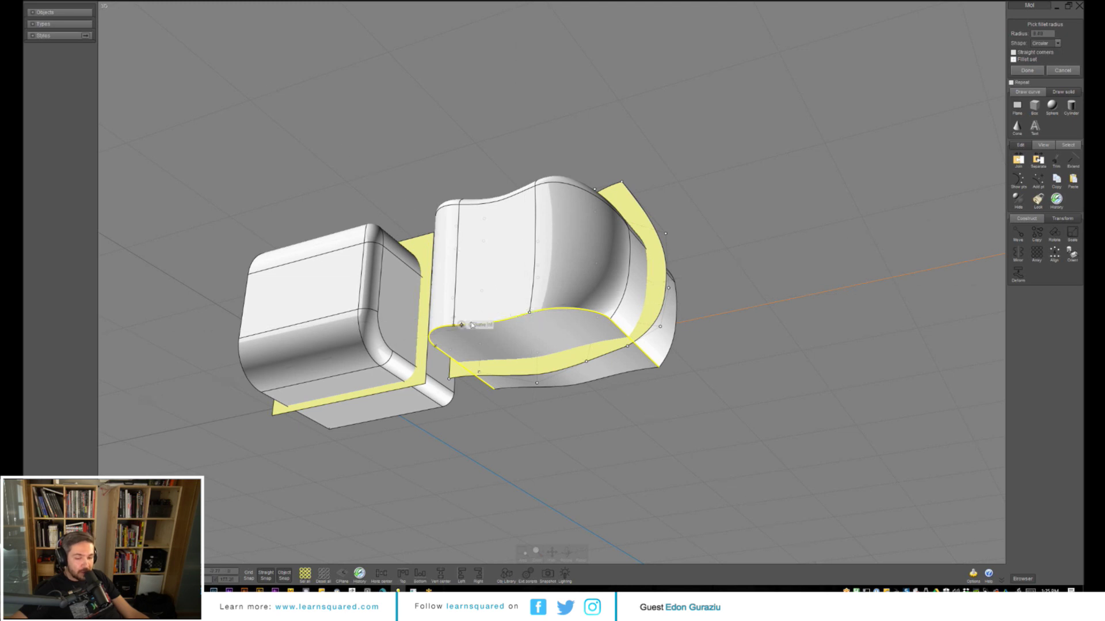
left_click(528, 313)
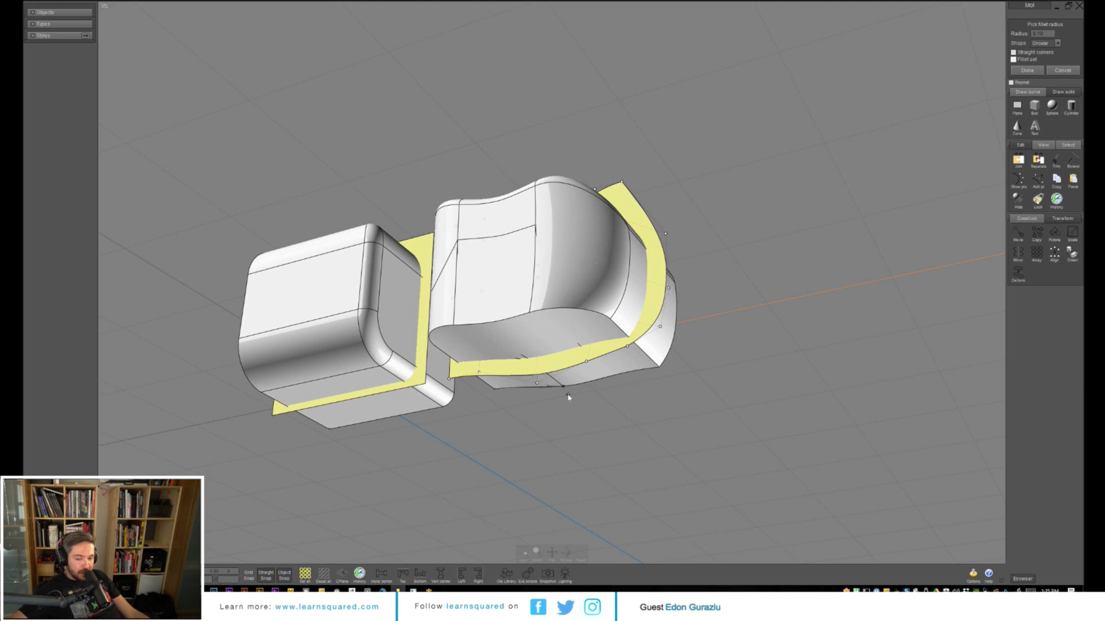
right_click_drag(569, 396, 622, 338)
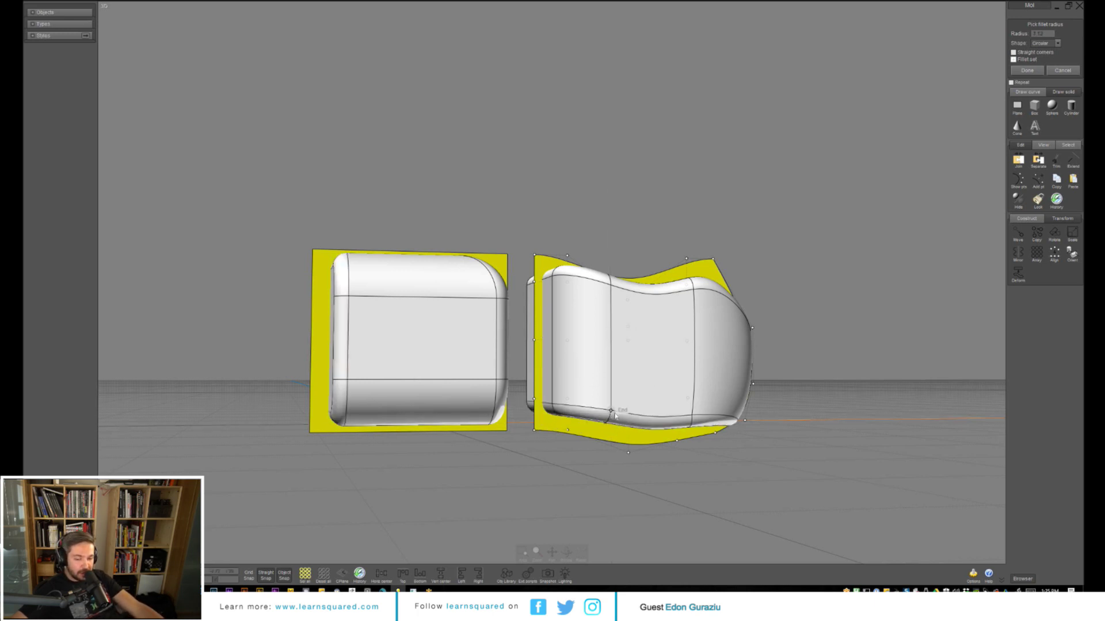
right_click_drag(611, 413, 573, 383)
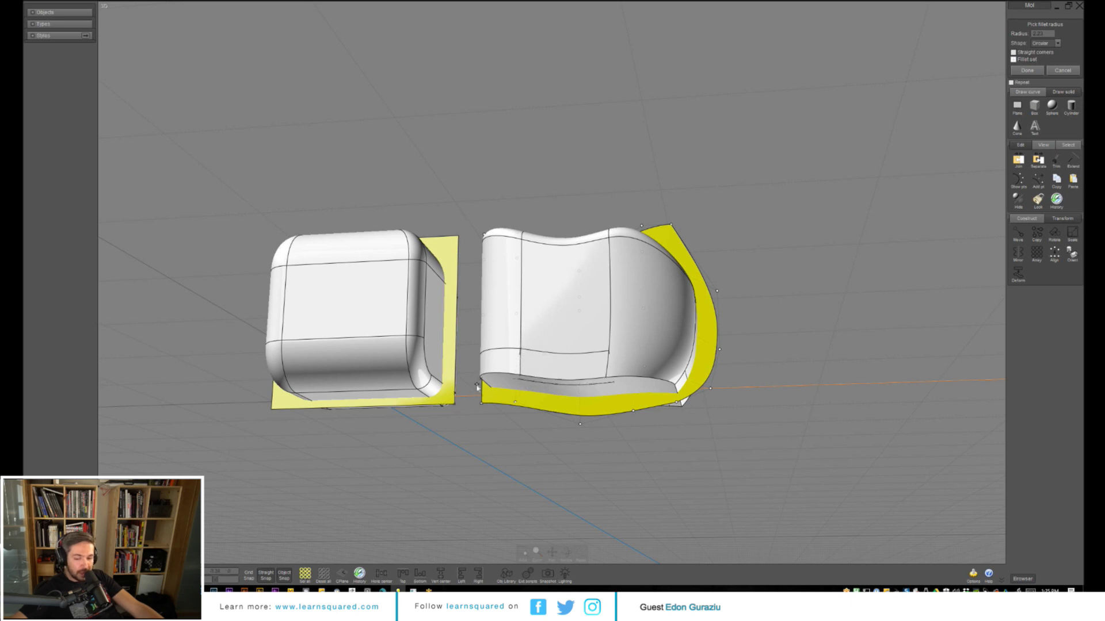
right_click_drag(496, 424, 523, 410)
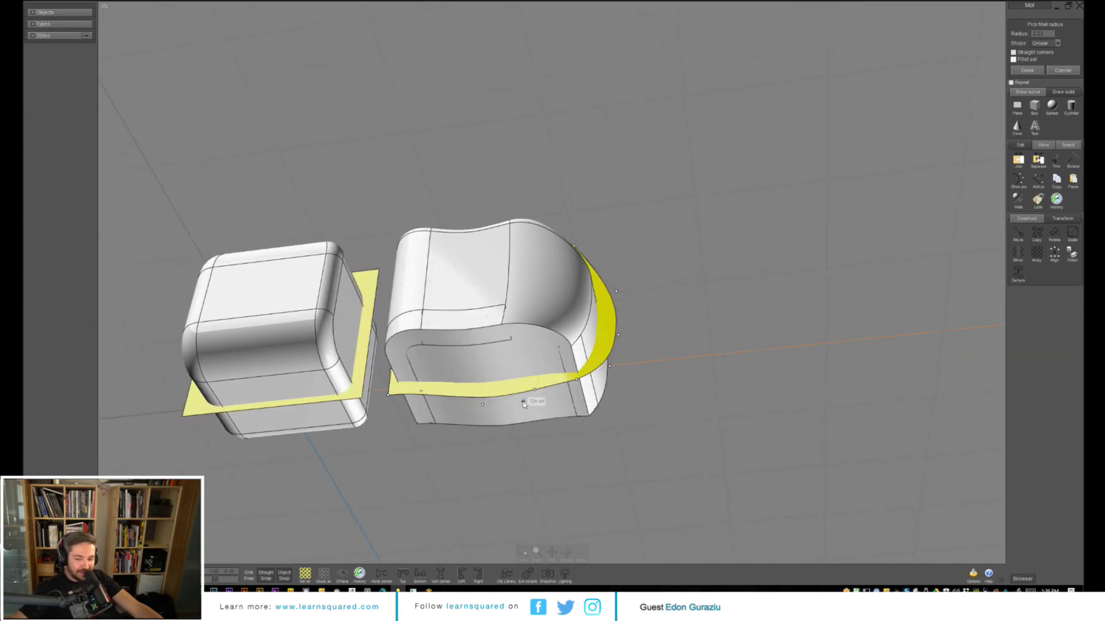
right_click(543, 335)
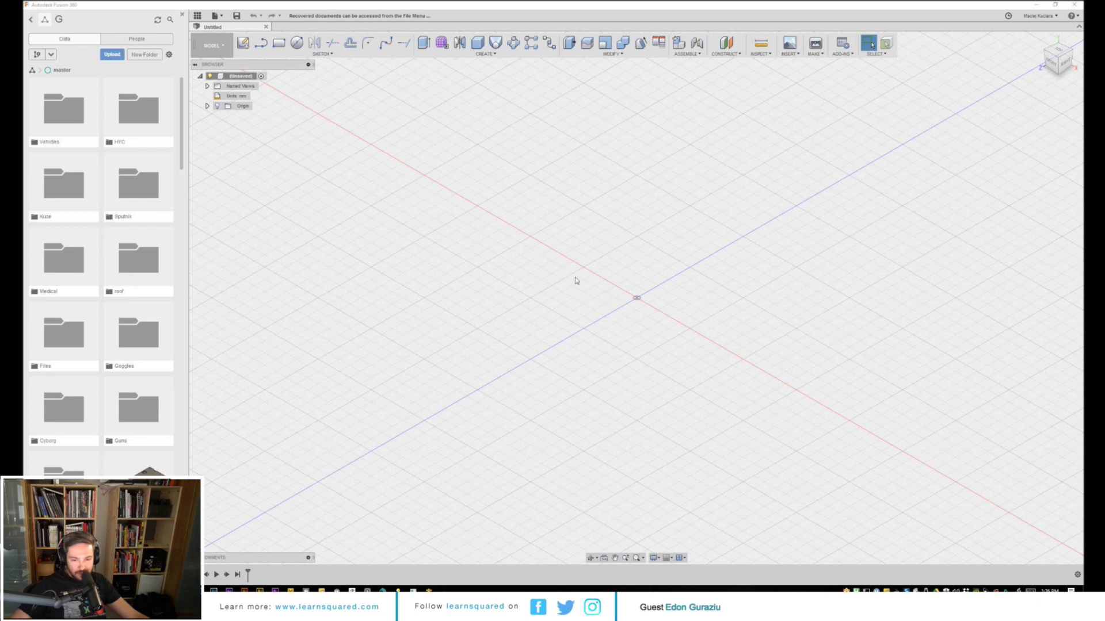
middle_click_drag(602, 303, 515, 341, "shift")
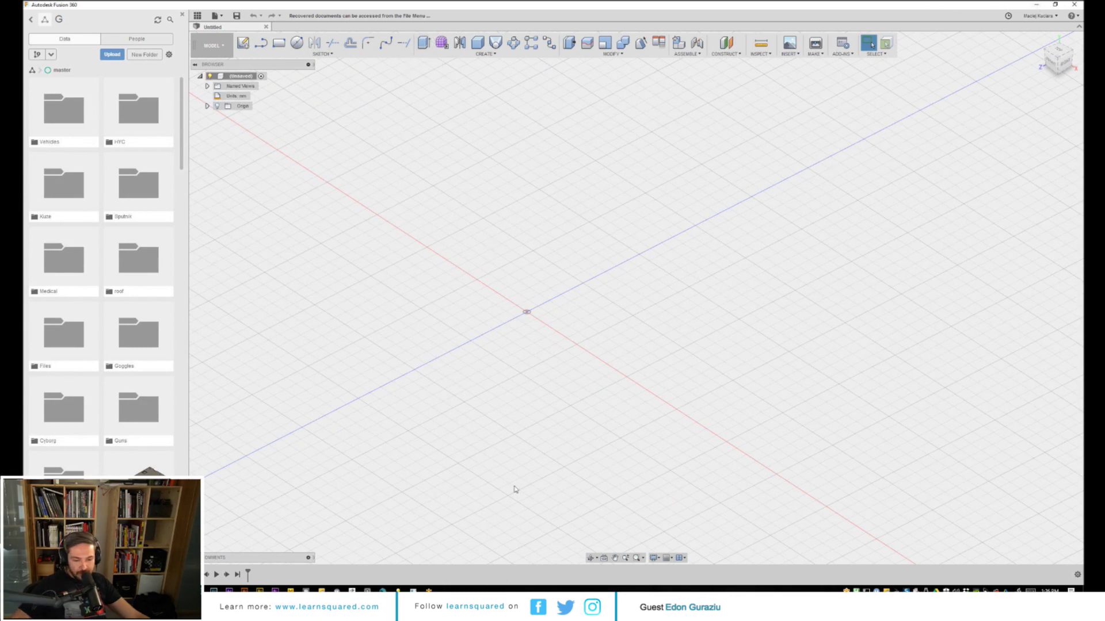
key("alt+Tab")
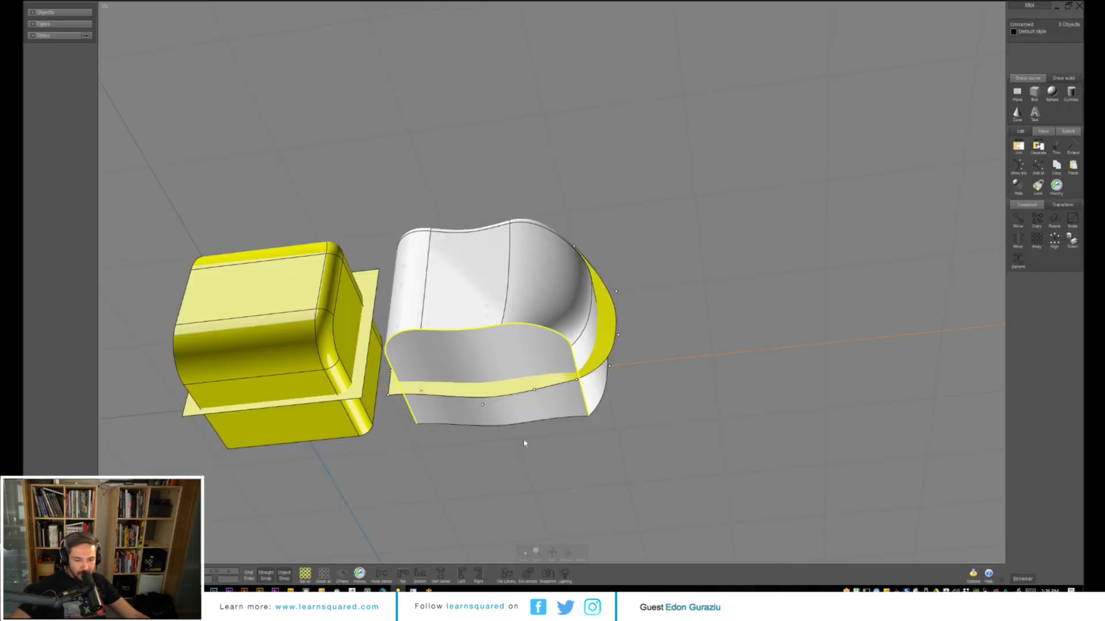
right_click_drag(456, 431, 416, 352)
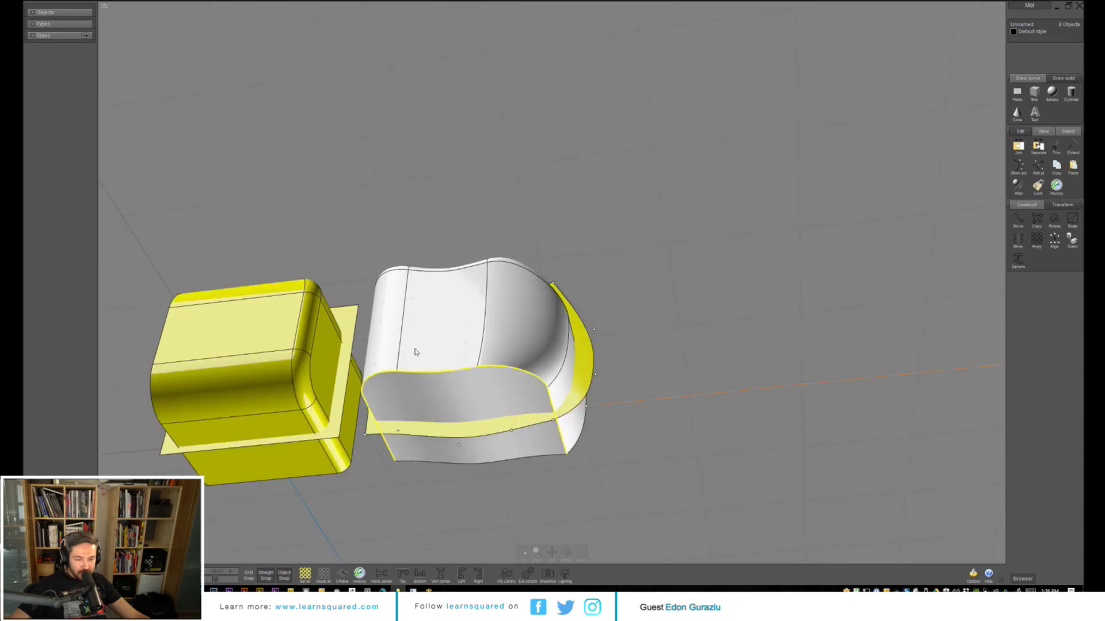
scroll(400, 407, "up", 5)
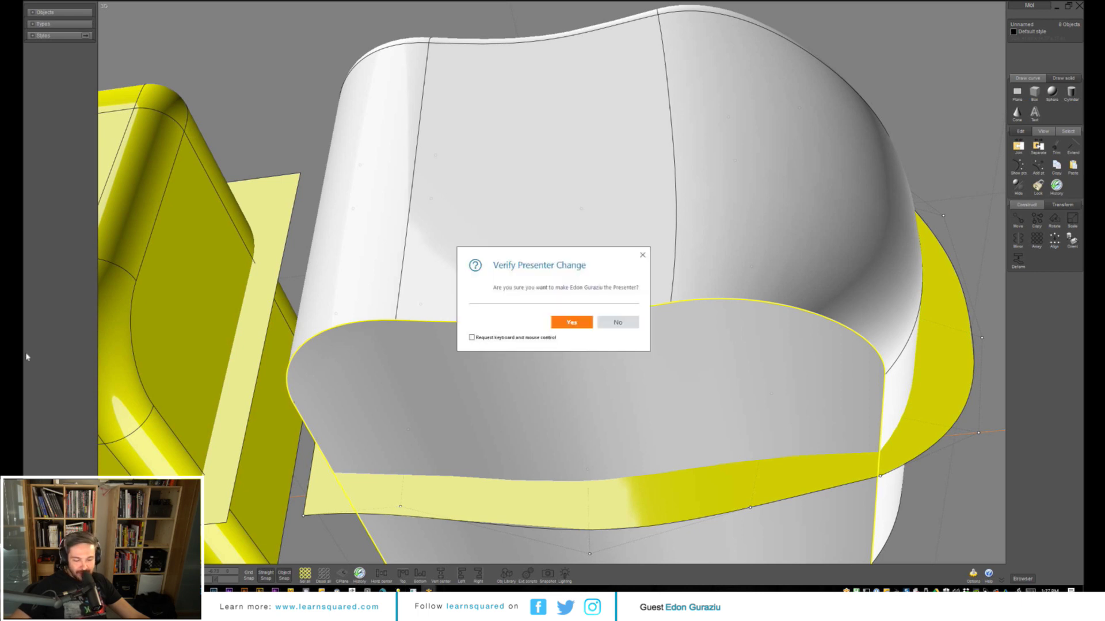
- Hand the screen-sharing presenter role over to the guest
left_click(573, 323)
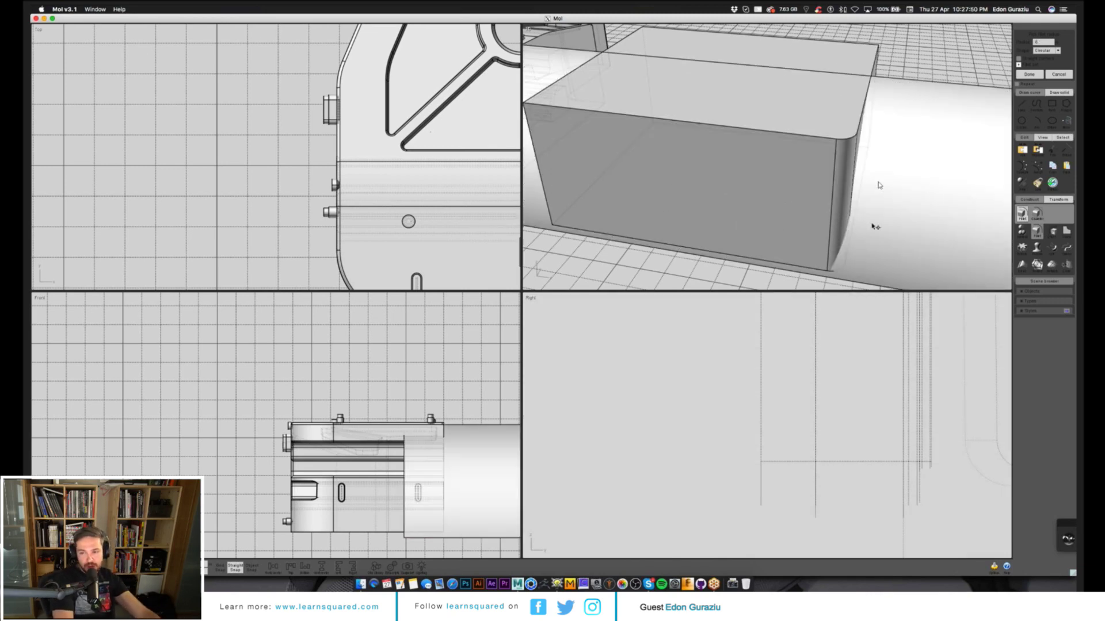
- Cancel the running fillet and isolate the box with the rounded vertical edge from the rest of the model
right_click_drag(891, 209, 940, 143)
key("Escape")
key("Escape")
scroll(721, 322, "down", 1)
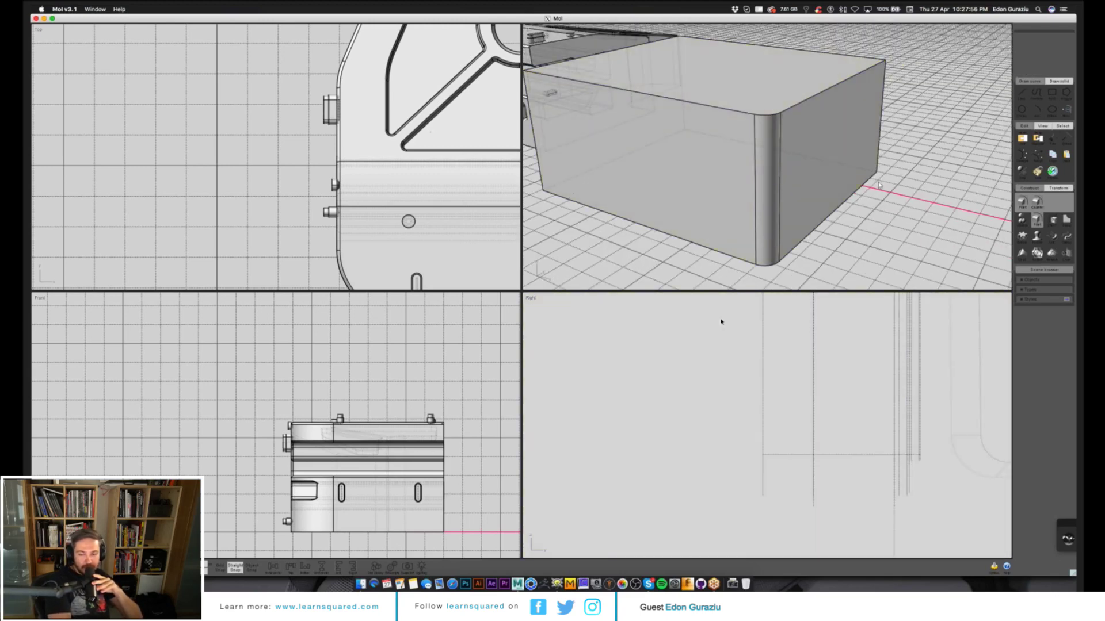
left_click(721, 322)
scroll(716, 422, "down", 5)
scroll(692, 418, "up", 5)
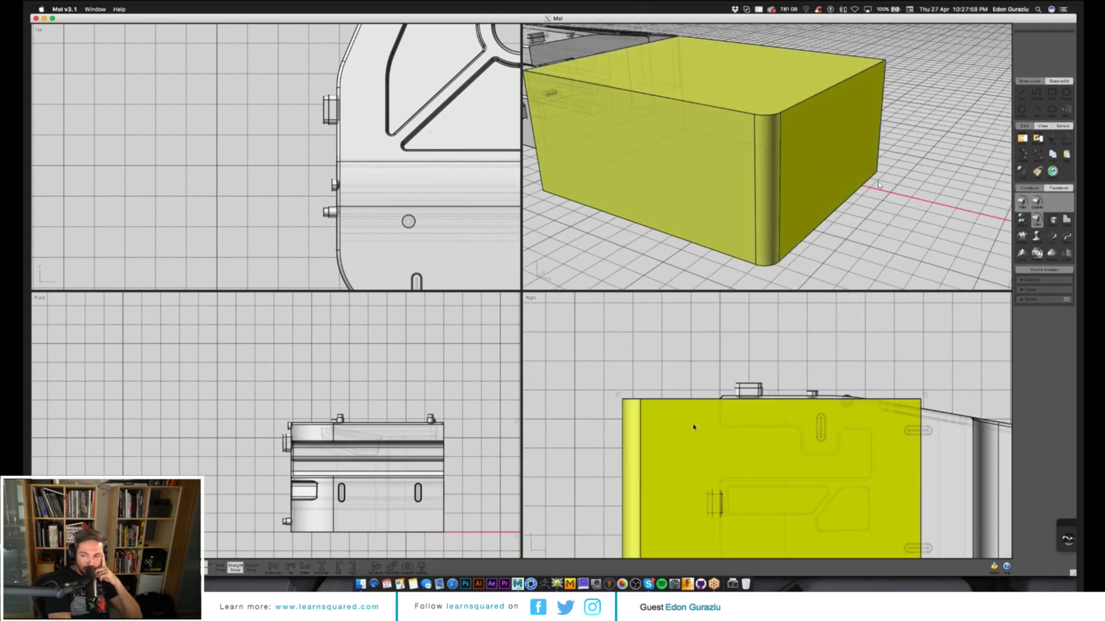
key("i")
right_click_drag(693, 427, 693, 376)
key("Escape")
- Sketch a freehand wavy curve across the upper part of the box in the Right view, extending past both sides
left_click(1022, 95)
left_click(1041, 96)
left_click(1036, 112)
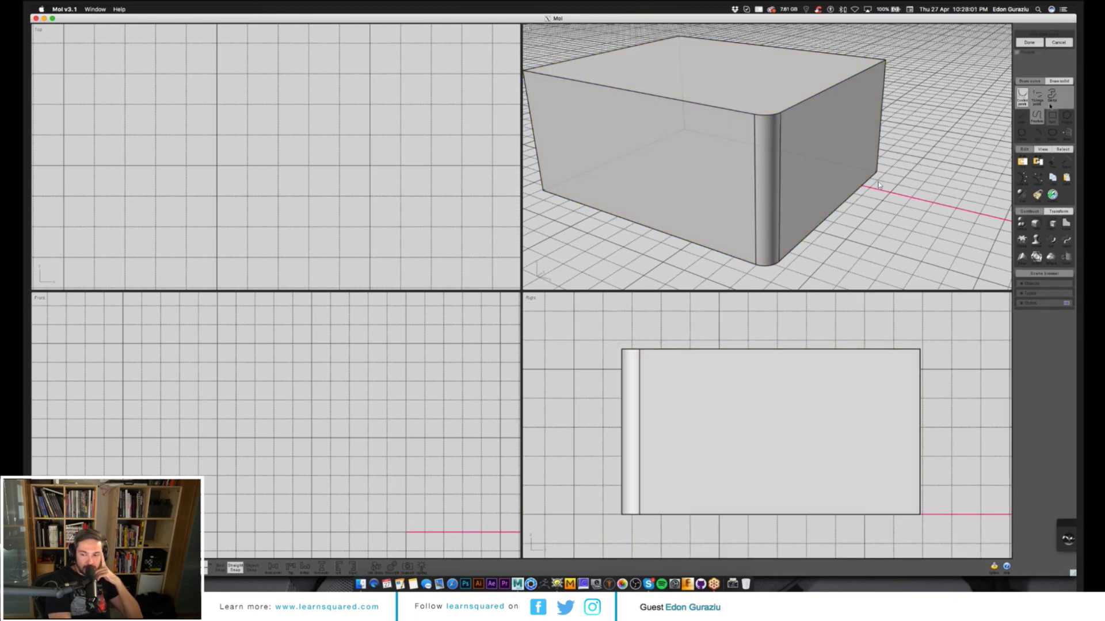
left_click(1052, 95)
left_click_drag(930, 371, 734, 412)
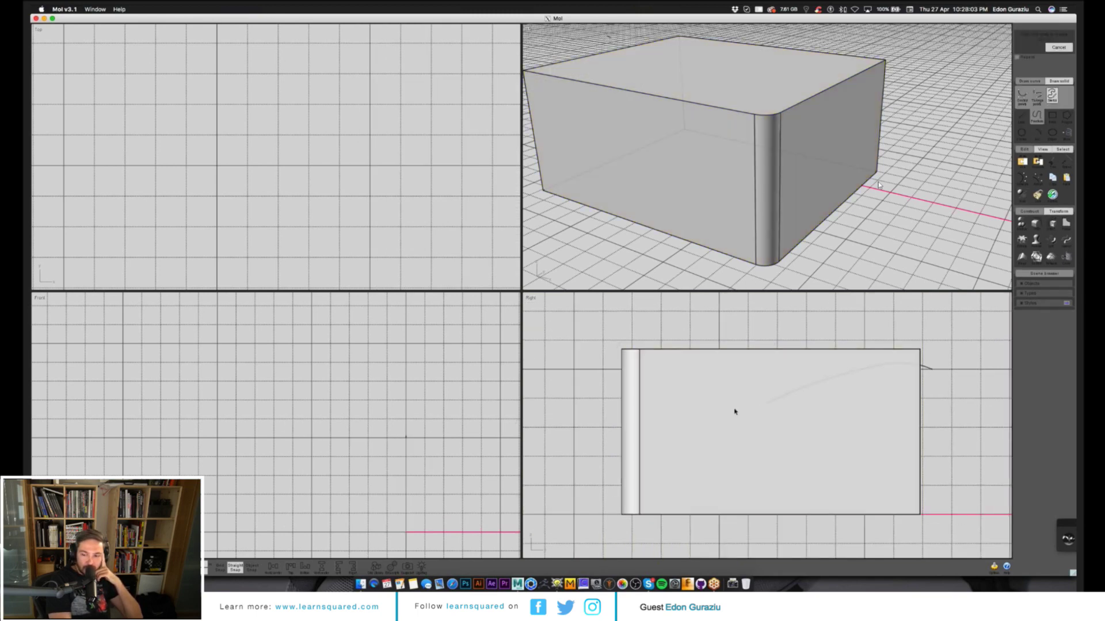
left_click_drag(568, 425, 575, 415)
- Cut the box with the wavy curve using Boolean difference and delete the piece above it
left_click(797, 387)
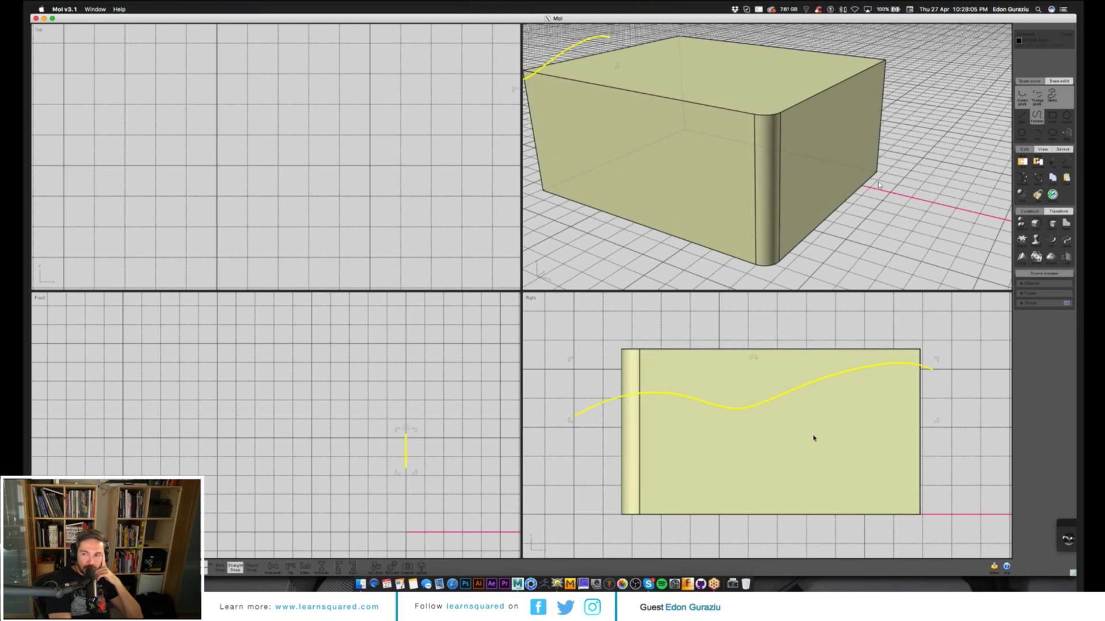
left_click(816, 439)
left_click(1022, 226)
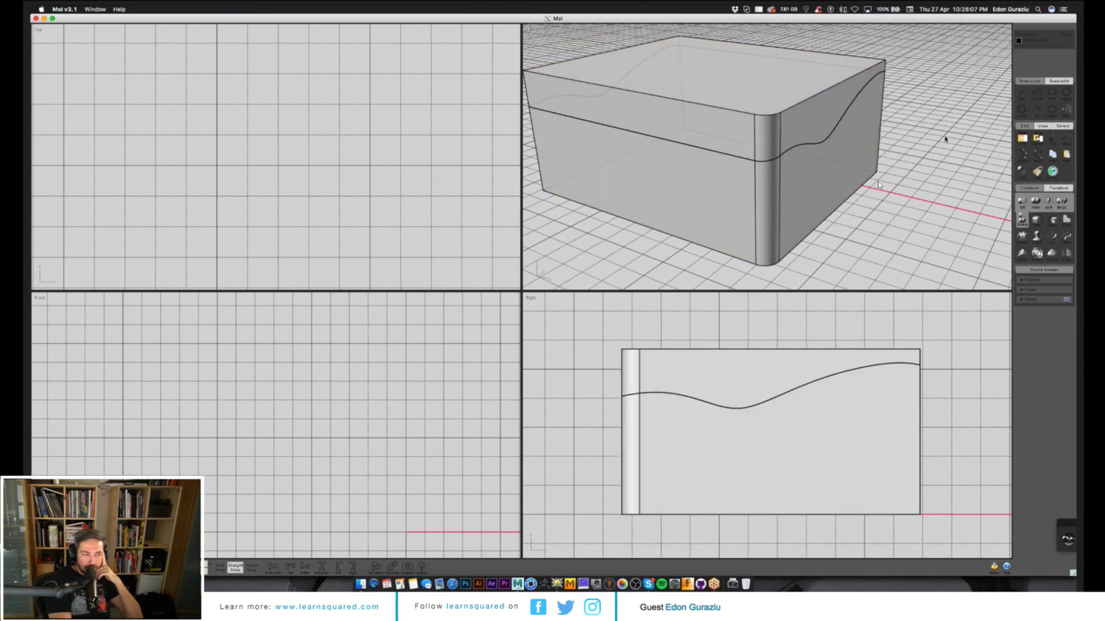
left_click(817, 75)
- Fillet the box's straight top front edge, the rounded corner's top edge and the adjoining wavy edge, leaving the opposite wavy edge out
right_click_drag(918, 193, 892, 208)
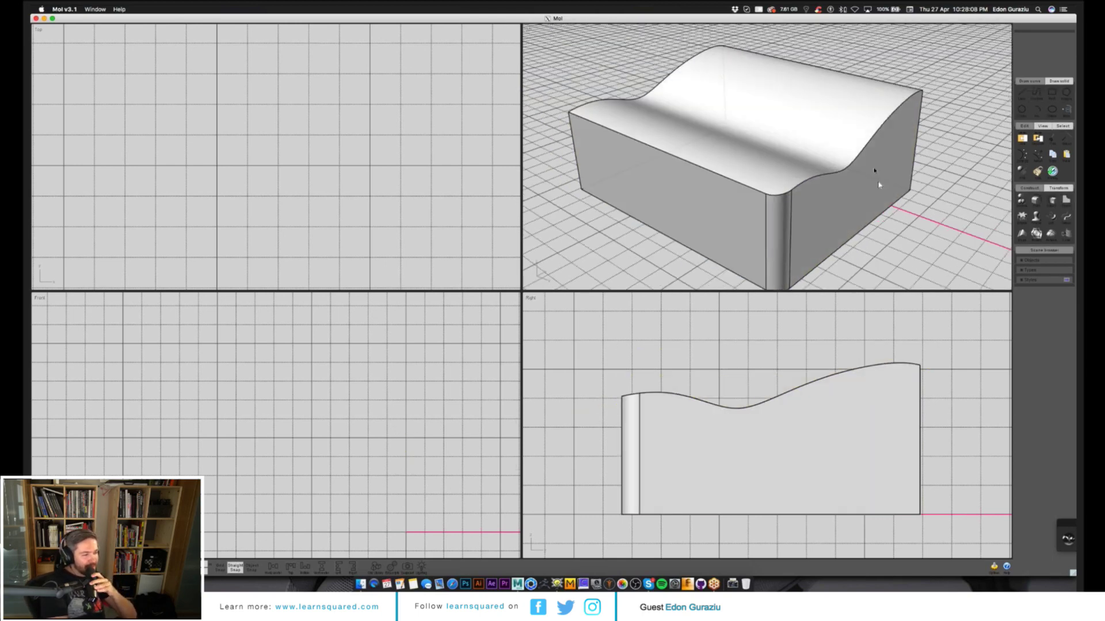
left_click(847, 168)
left_click(781, 195)
left_click(754, 190)
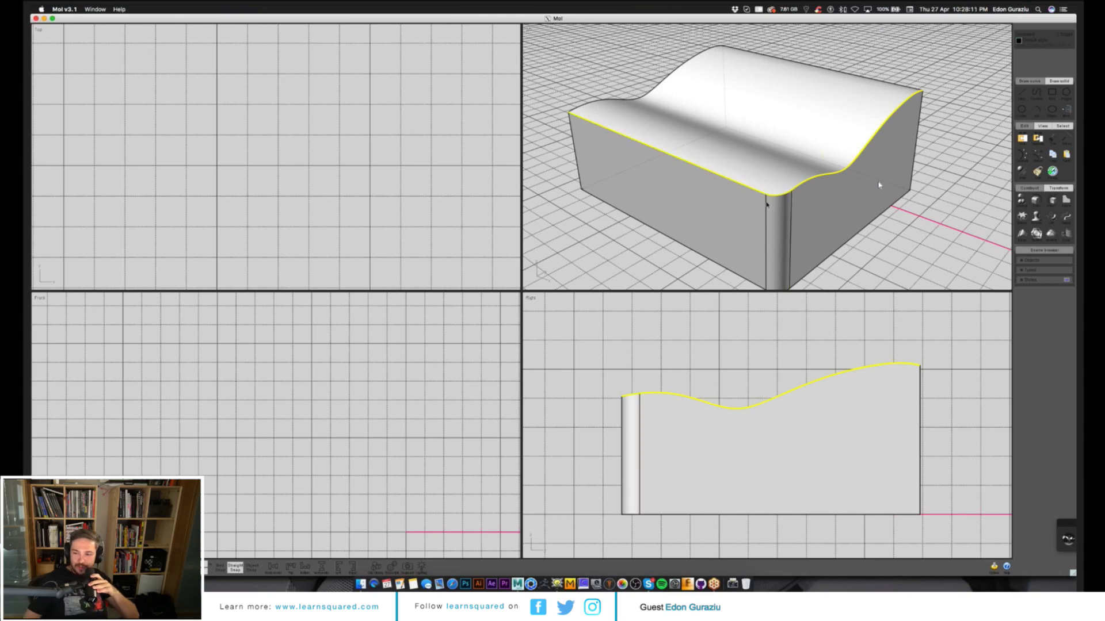
right_click_drag(771, 183, 878, 183)
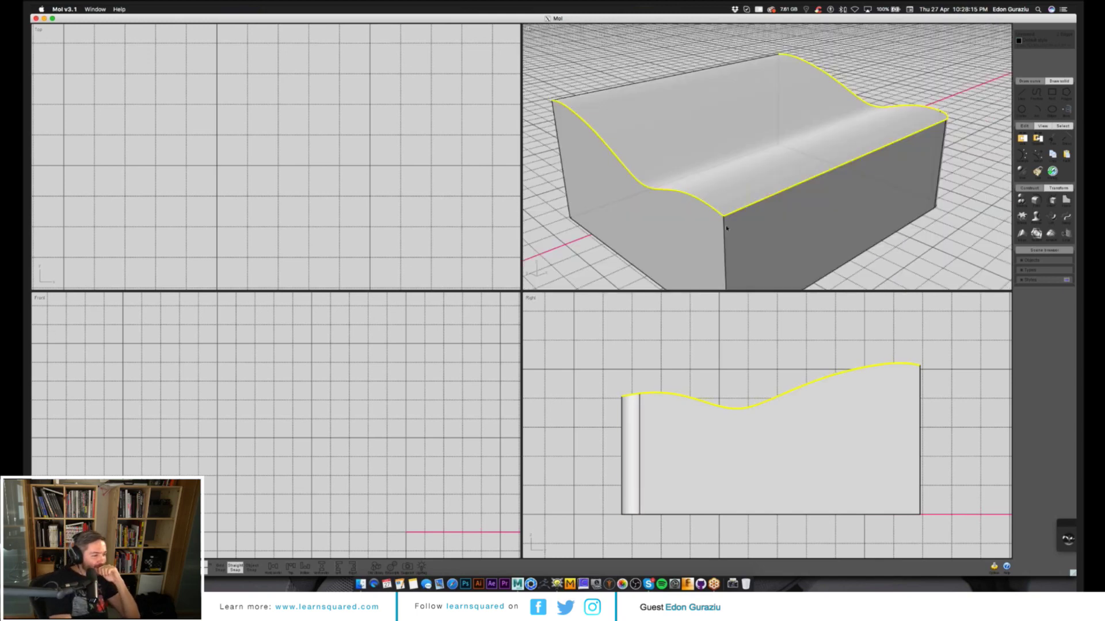
left_click(712, 209)
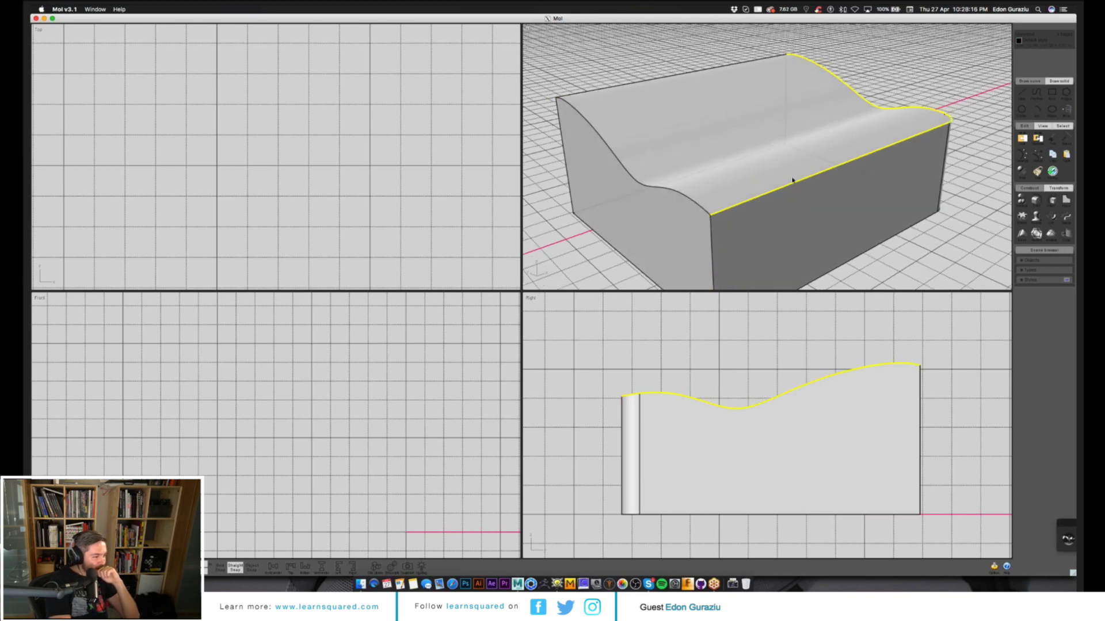
right_click_drag(792, 177, 833, 143)
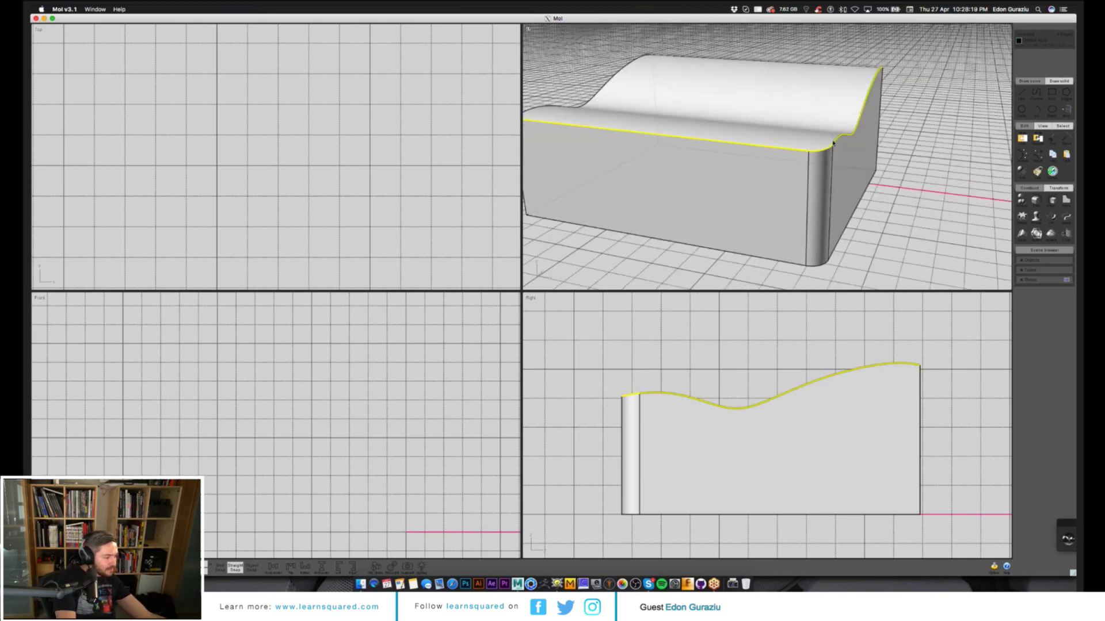
right_click_drag(893, 205, 886, 208)
scroll(841, 205, "up", 5)
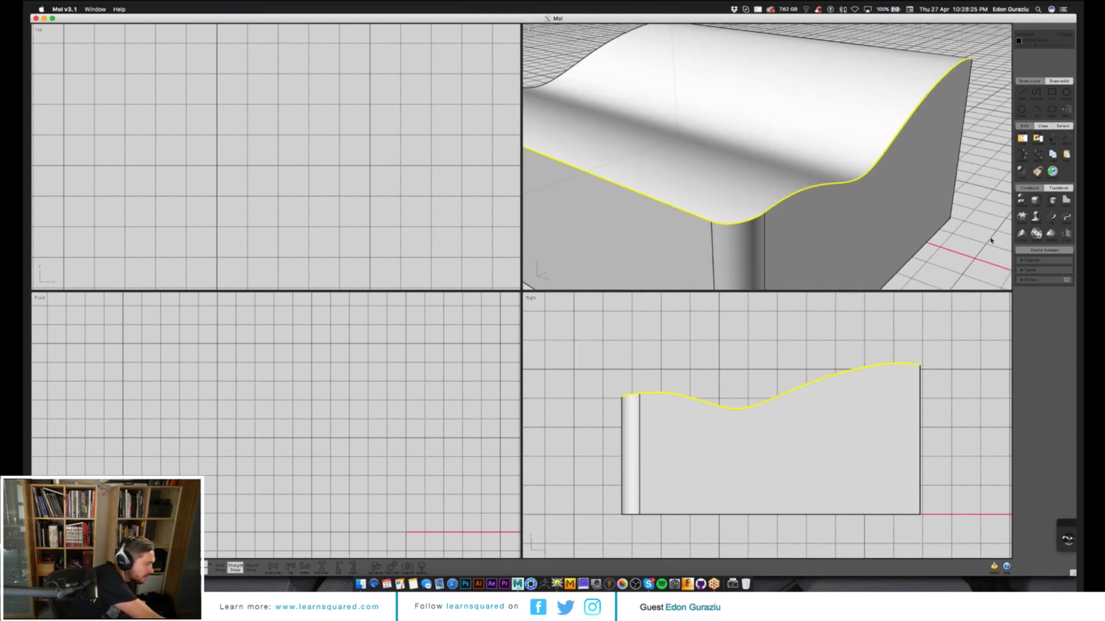
right_click_drag(991, 241, 997, 240)
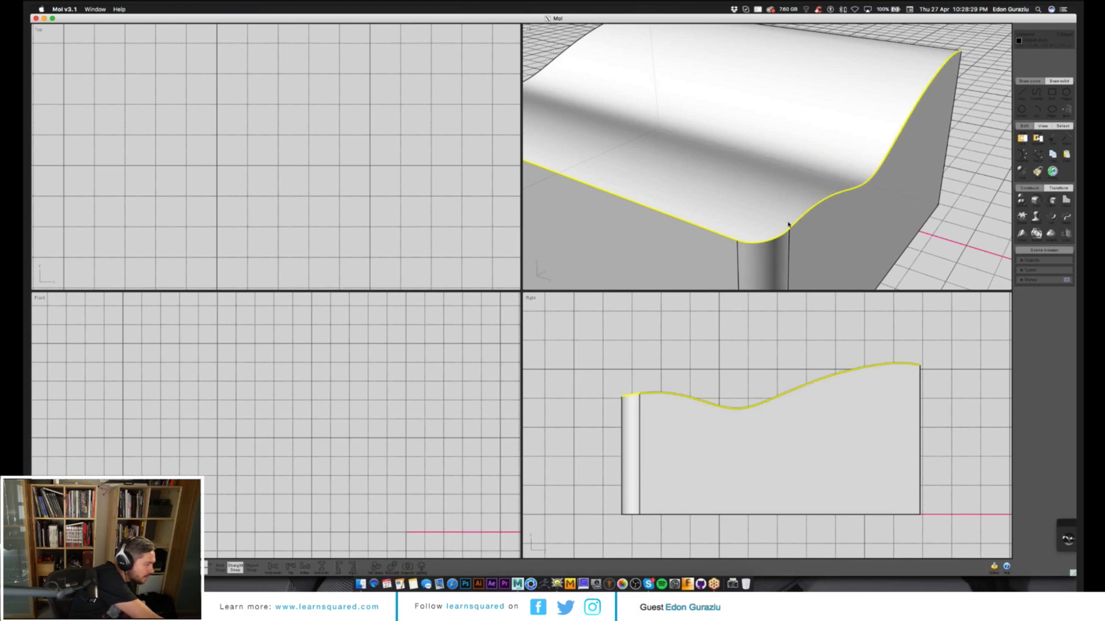
left_click(751, 249)
left_click(1037, 200)
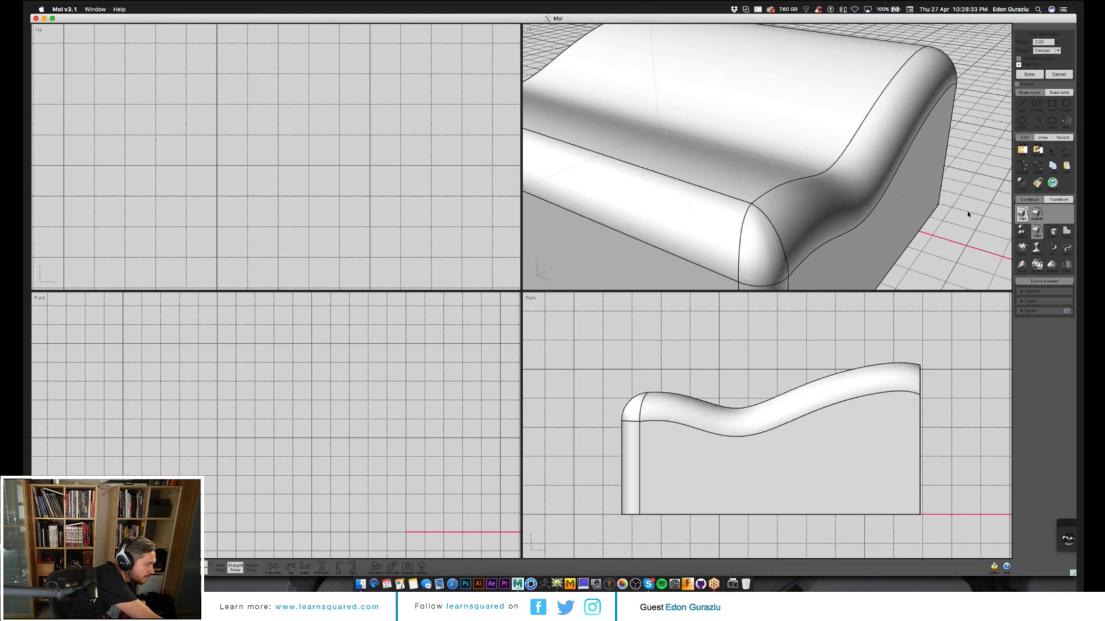
- Try several smaller and larger fillet radii on the wavy box's selected edges, and cancel the fillet
scroll(969, 211, "down", 10)
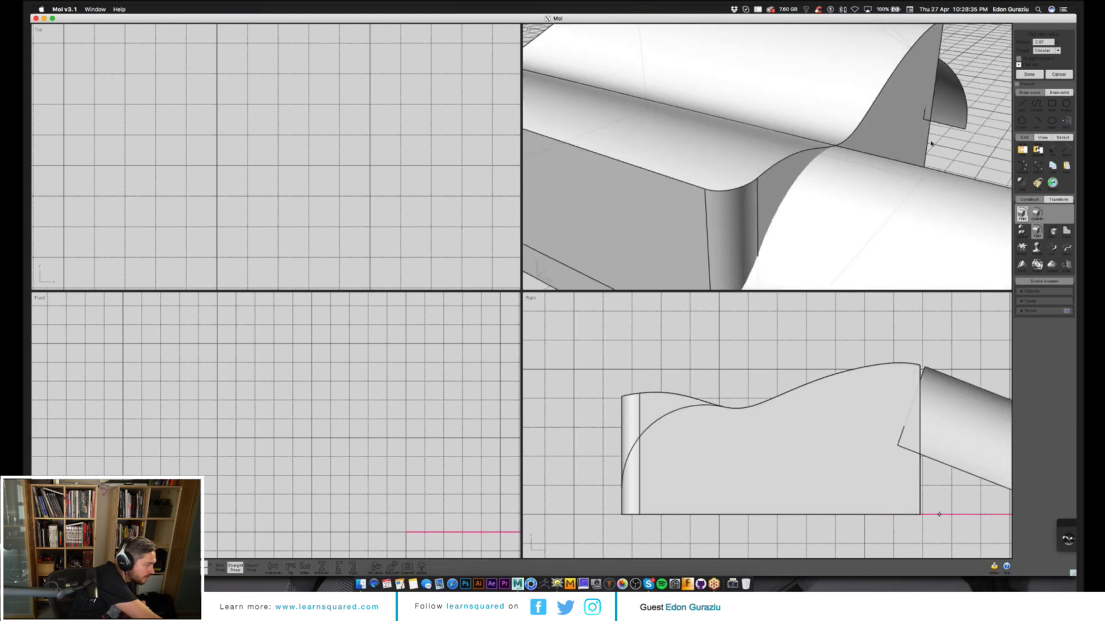
right_click_drag(947, 158, 805, 163)
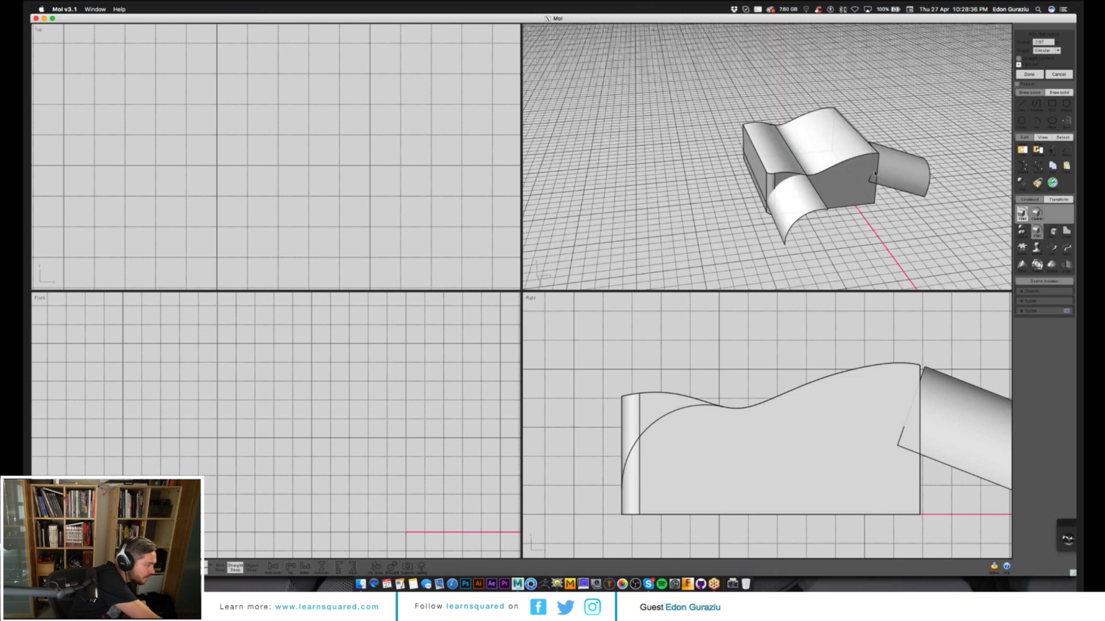
scroll(766, 163, "up", 3)
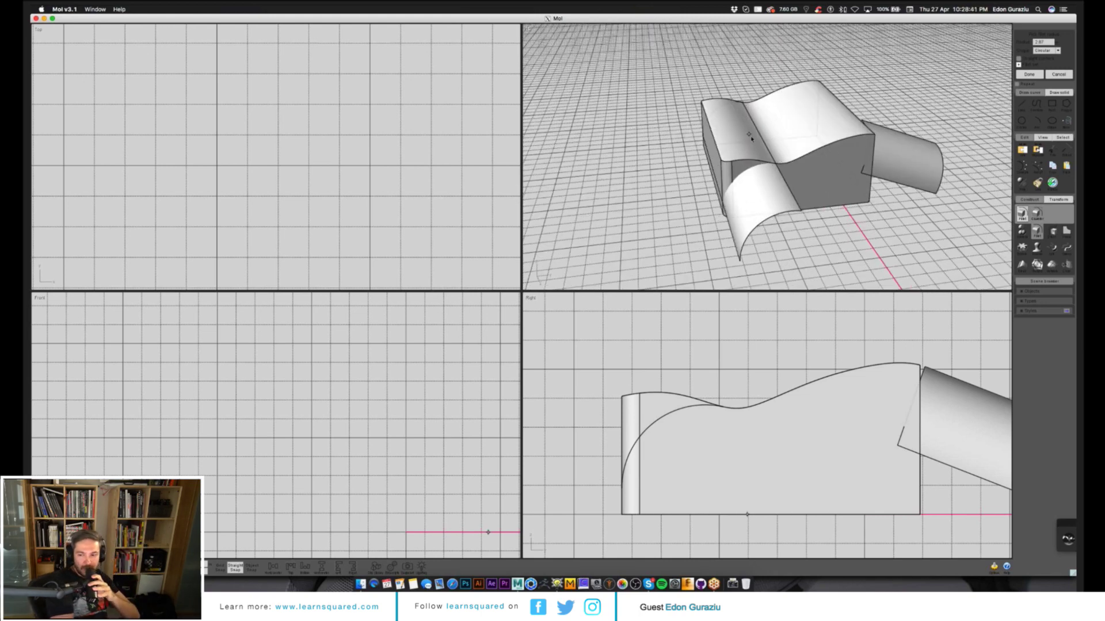
right_click_drag(846, 186, 921, 198)
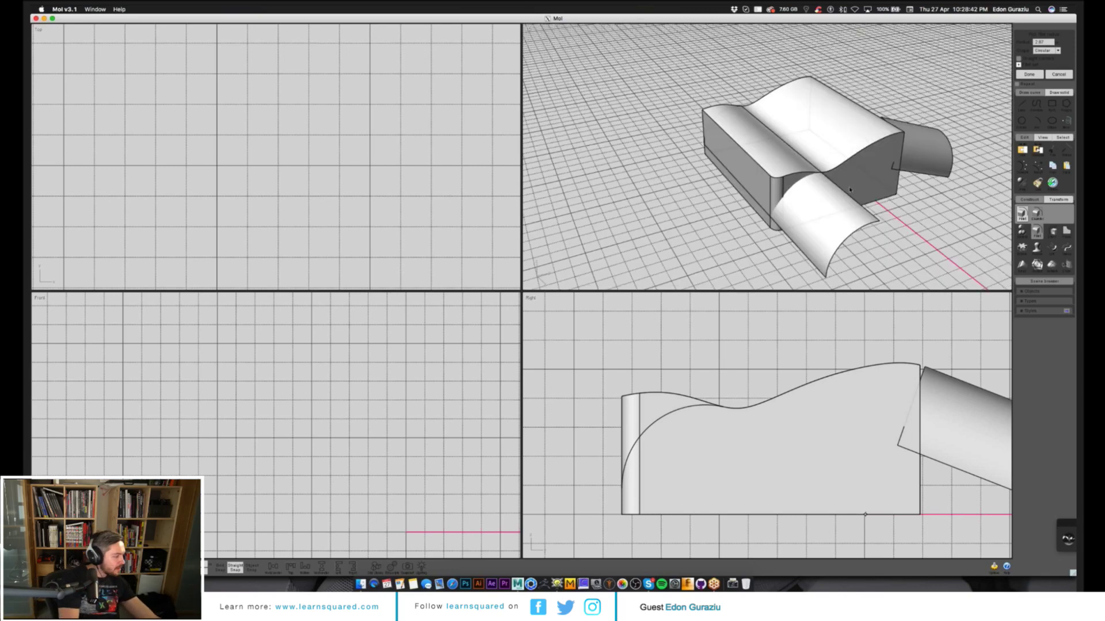
left_click_drag(922, 202, 910, 205)
scroll(848, 206, "up", 3)
right_click_drag(849, 206, 904, 208)
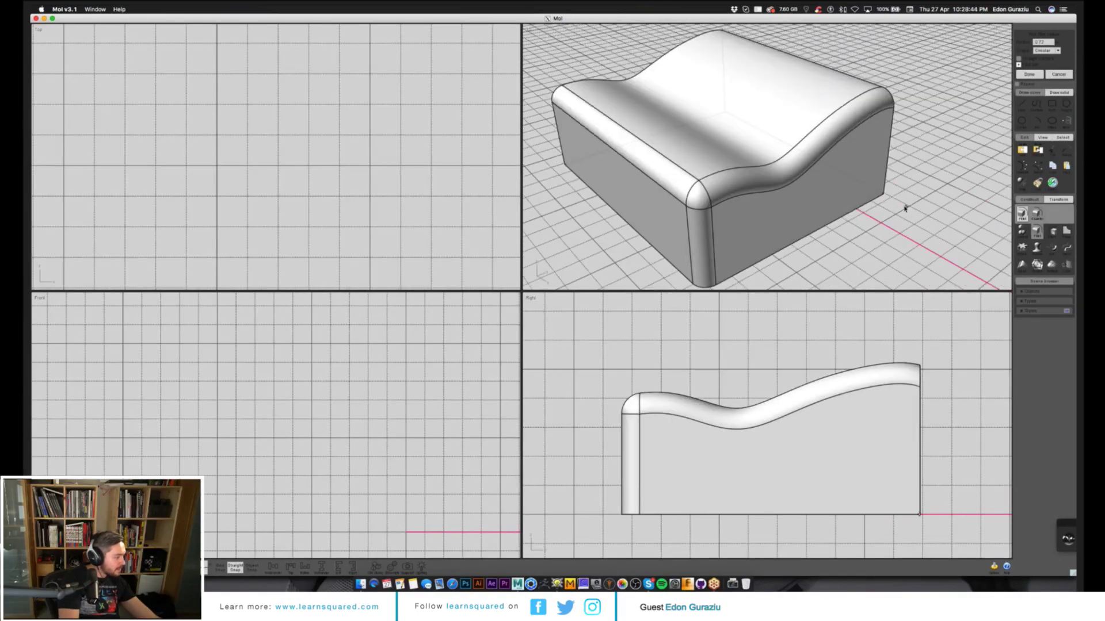
left_click_drag(904, 208, 900, 199)
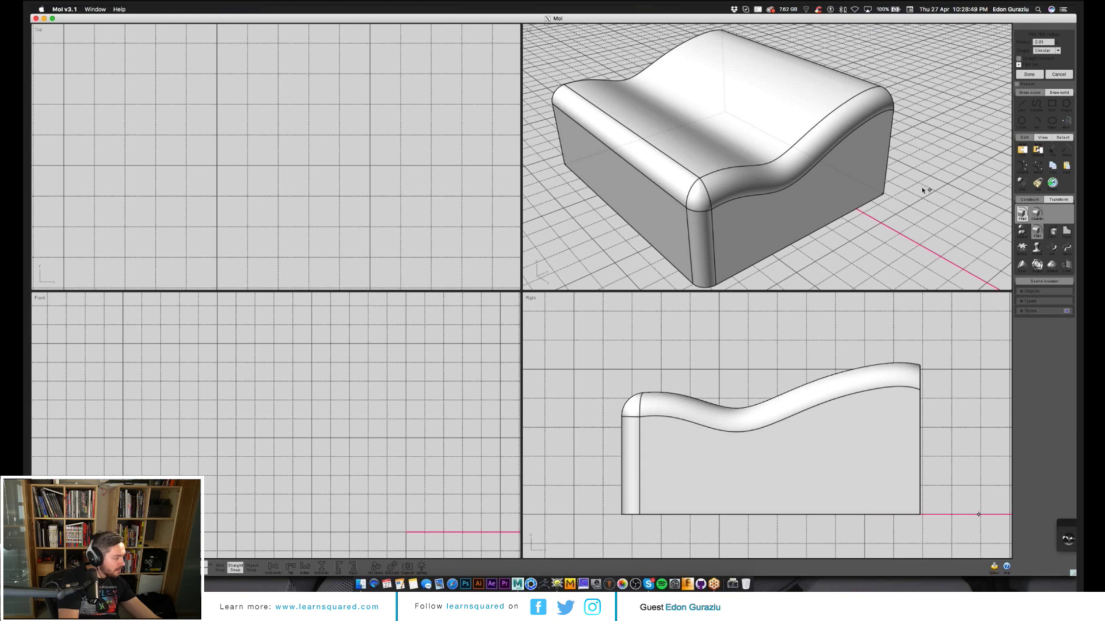
left_click_drag(922, 191, 927, 219)
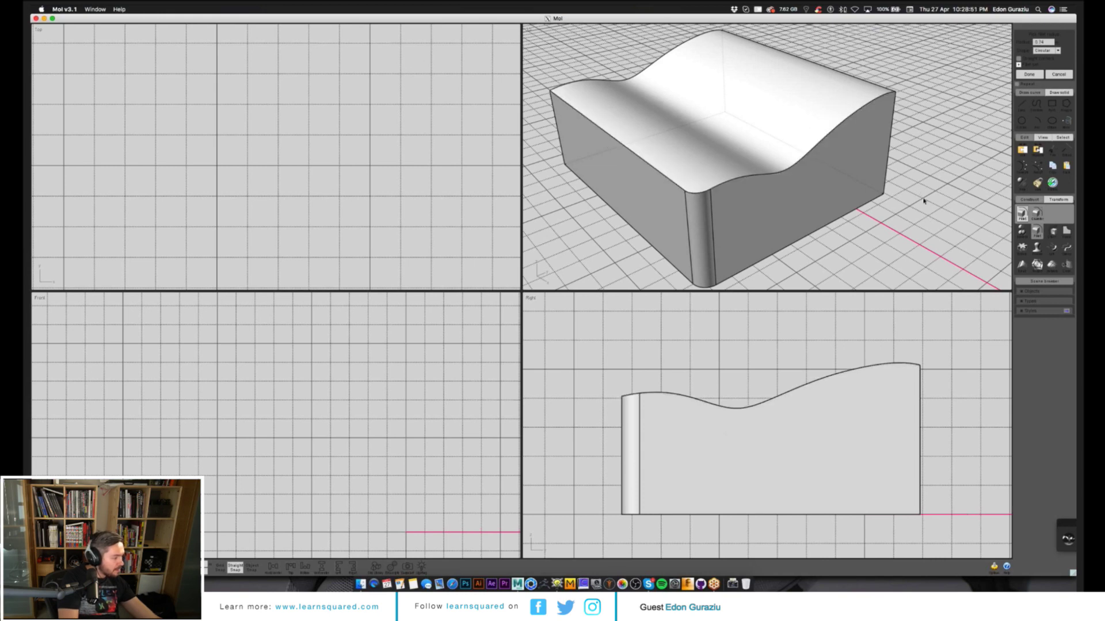
left_click(1057, 76)
middle_click_drag(891, 184, 830, 185)
left_click(829, 186)
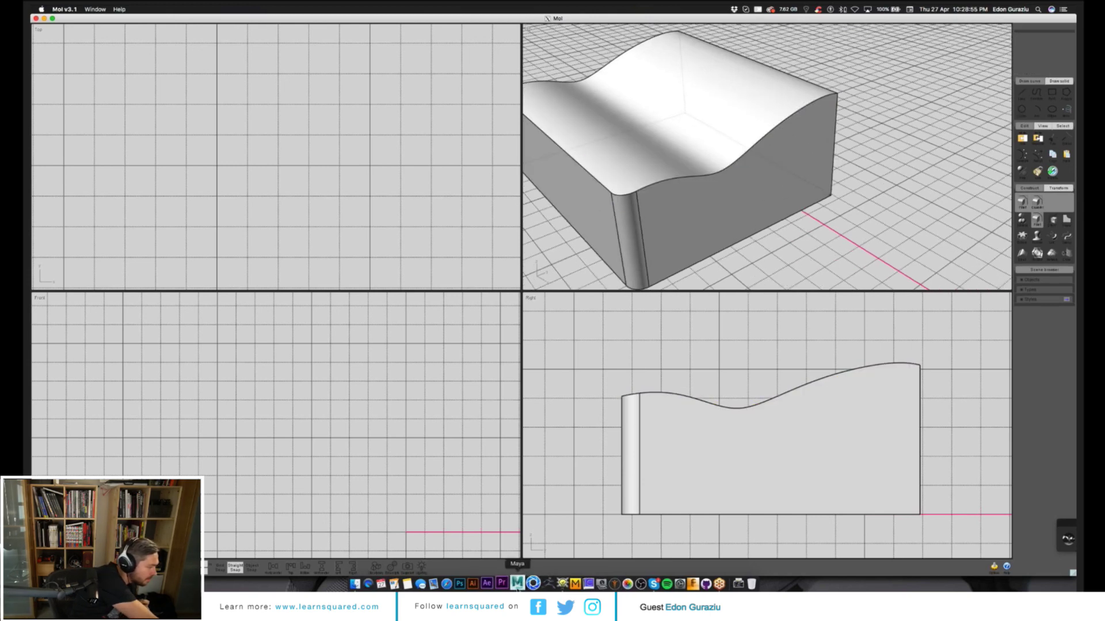
- Switch to Maya and create a rectangular polygon box standing on the grid
left_click(518, 584)
left_click_drag(580, 364, 537, 437, "alt")
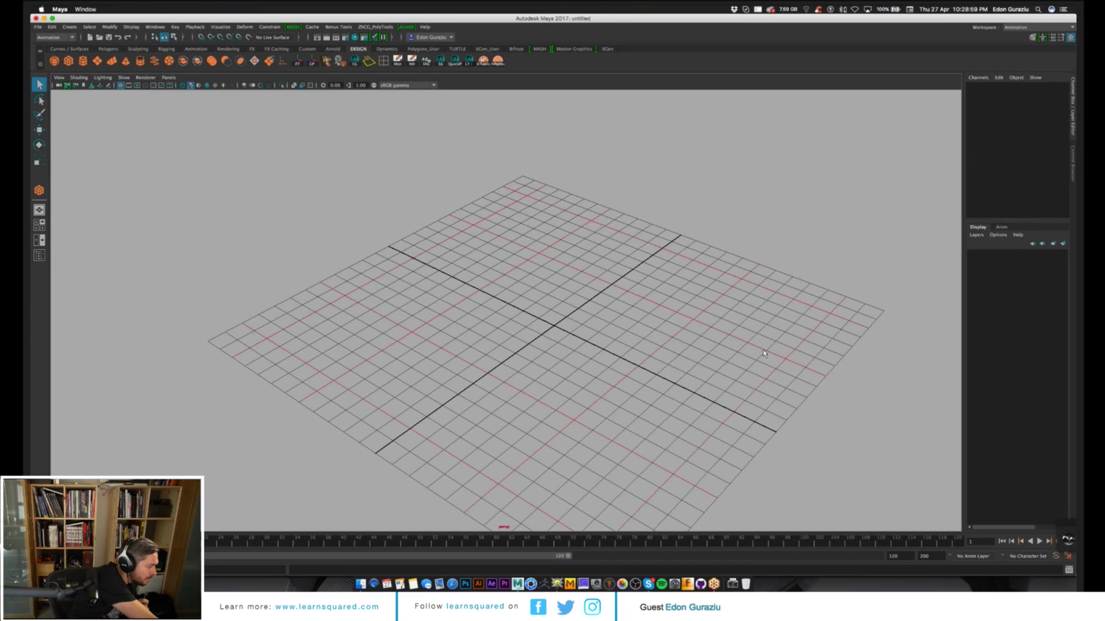
left_click_drag(534, 340, 680, 311)
left_click_drag(681, 312, 660, 221)
scroll(625, 279, "up", 3)
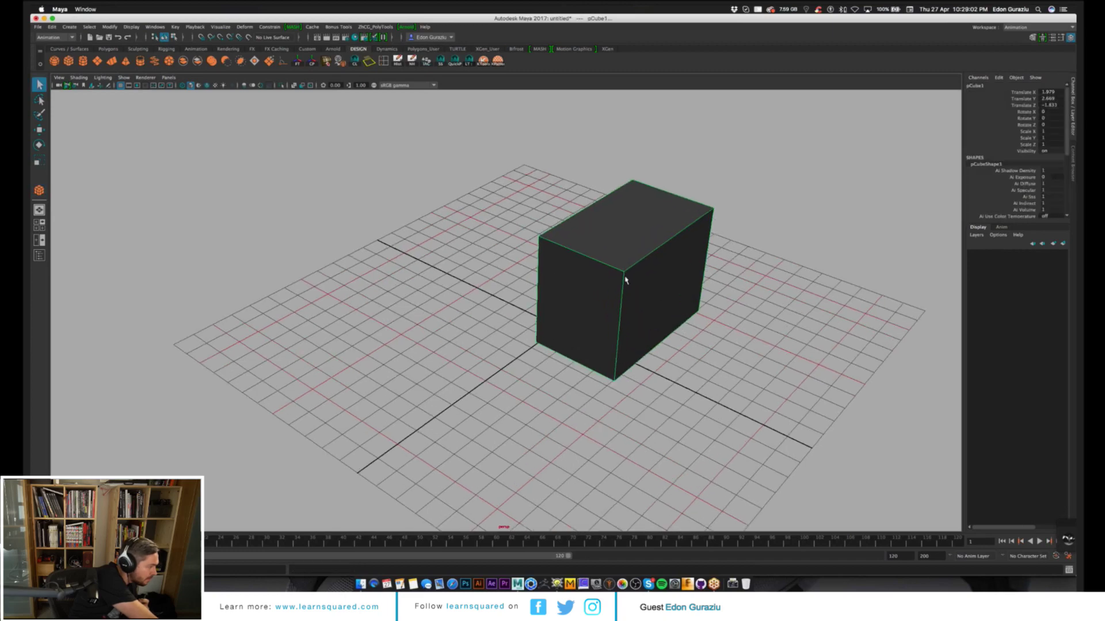
left_click_drag(624, 279, 623, 277, "alt")
- Insert two lengthwise and two crosswise edge loops around the polygon box
left_click(384, 61)
left_click(514, 262, "ctrl")
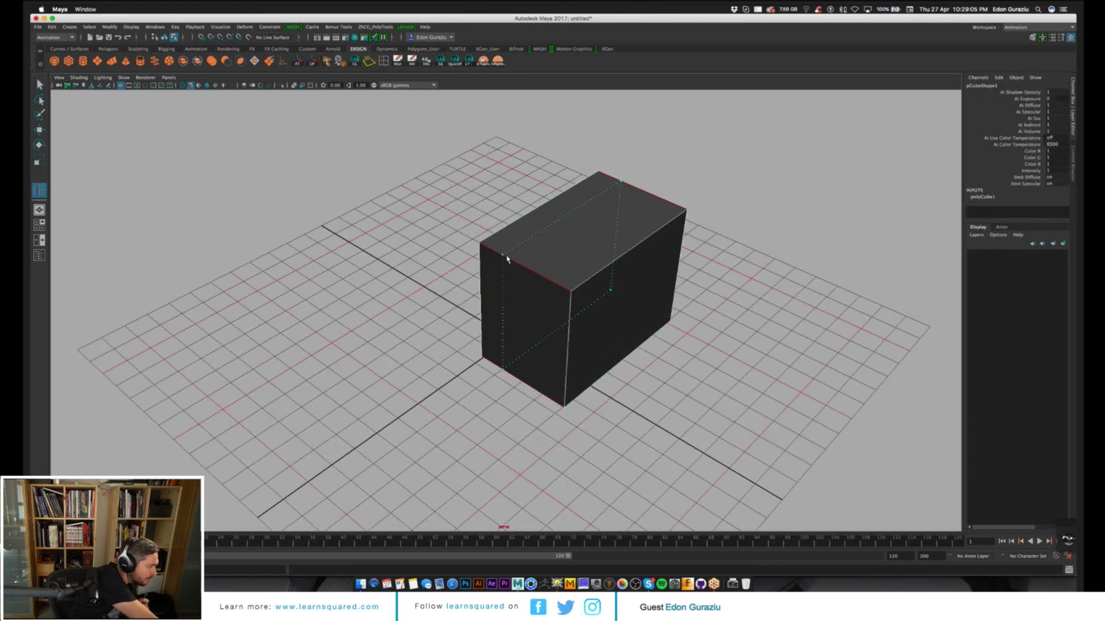
left_click(547, 278, "ctrl")
left_click(639, 242, "ctrl")
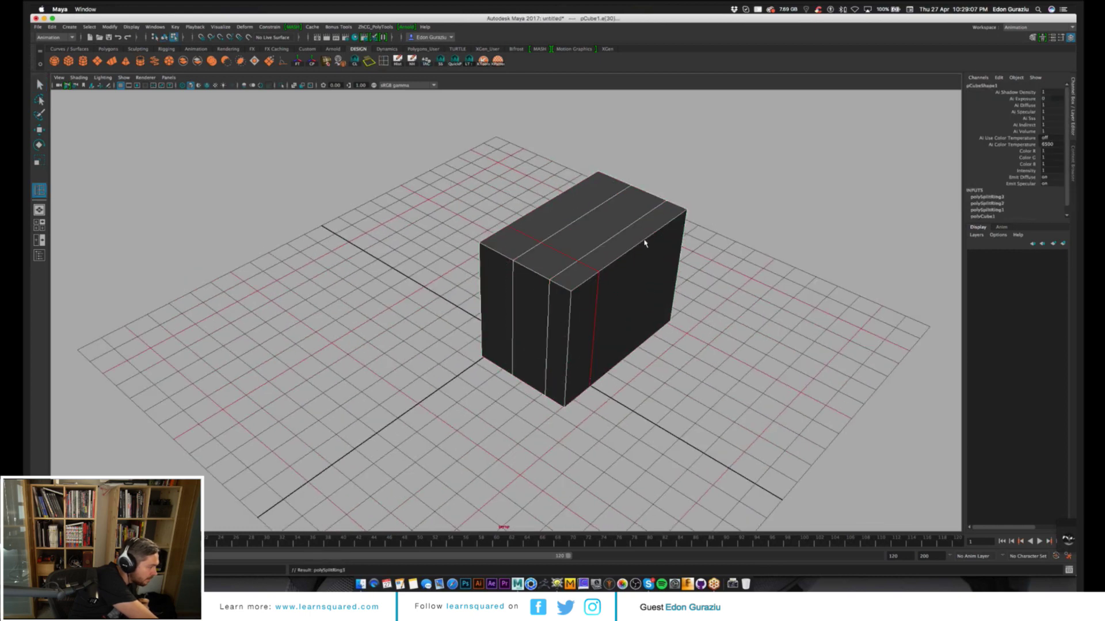
left_click(646, 239, "ctrl")
key("w")
left_click_drag(740, 288, 713, 270, "alt")
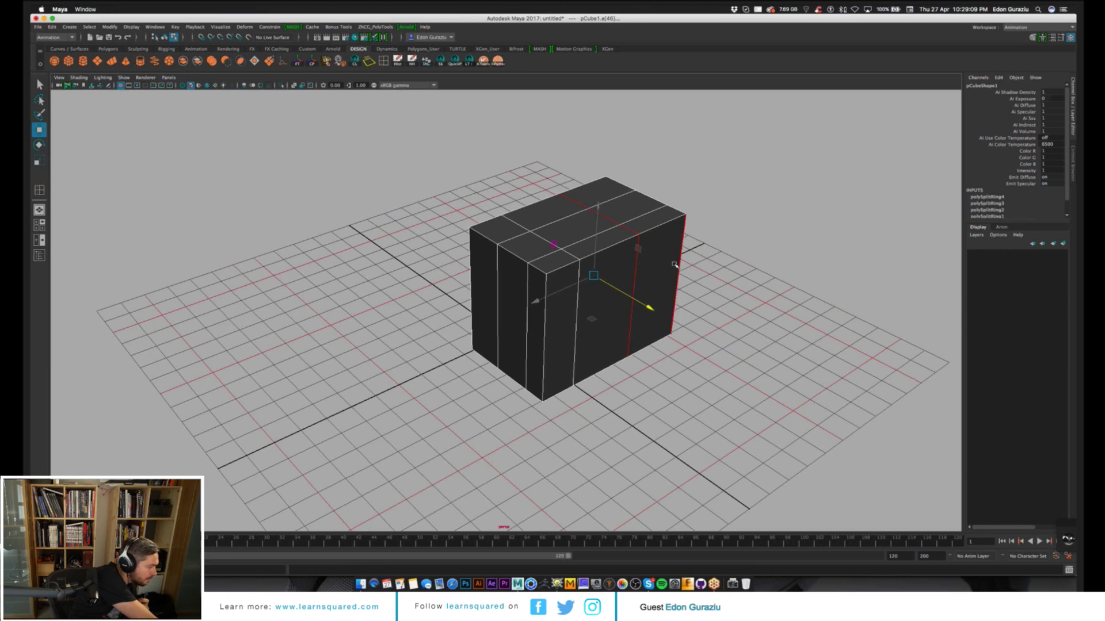
- Return the polygon box to object selection and turn on its smooth mesh preview
left_click(670, 263)
right_click_drag(671, 263, 672, 241)
left_click_drag(672, 242, 695, 274, "alt")
key("3")
- Export the selected box to the Desktop as an OBJ file named Cube and deselect it
left_click(38, 27)
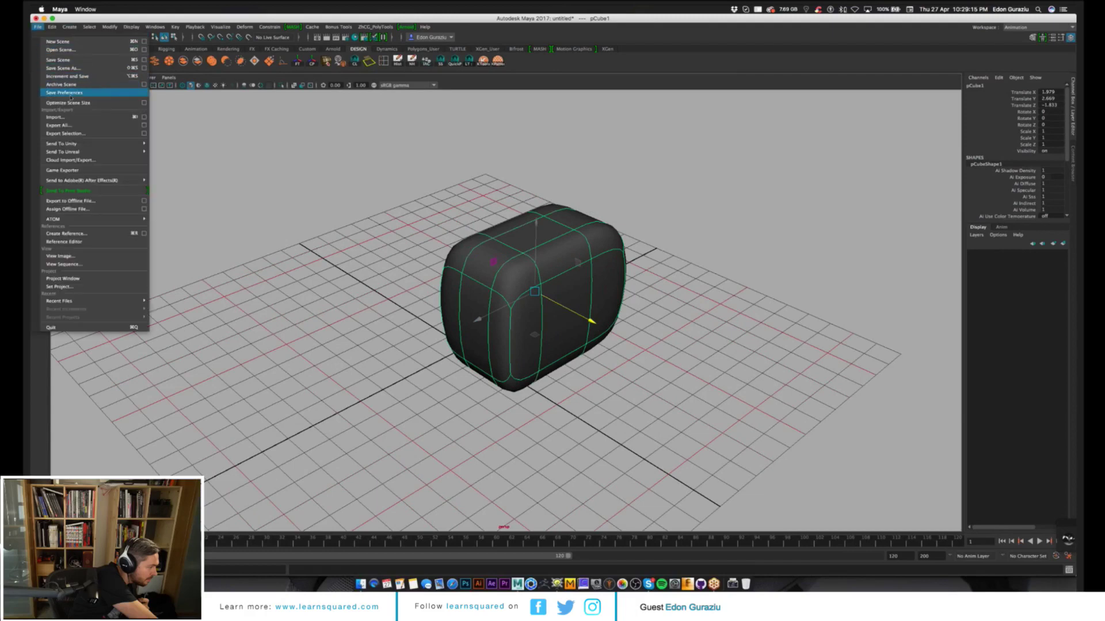
left_click(84, 137)
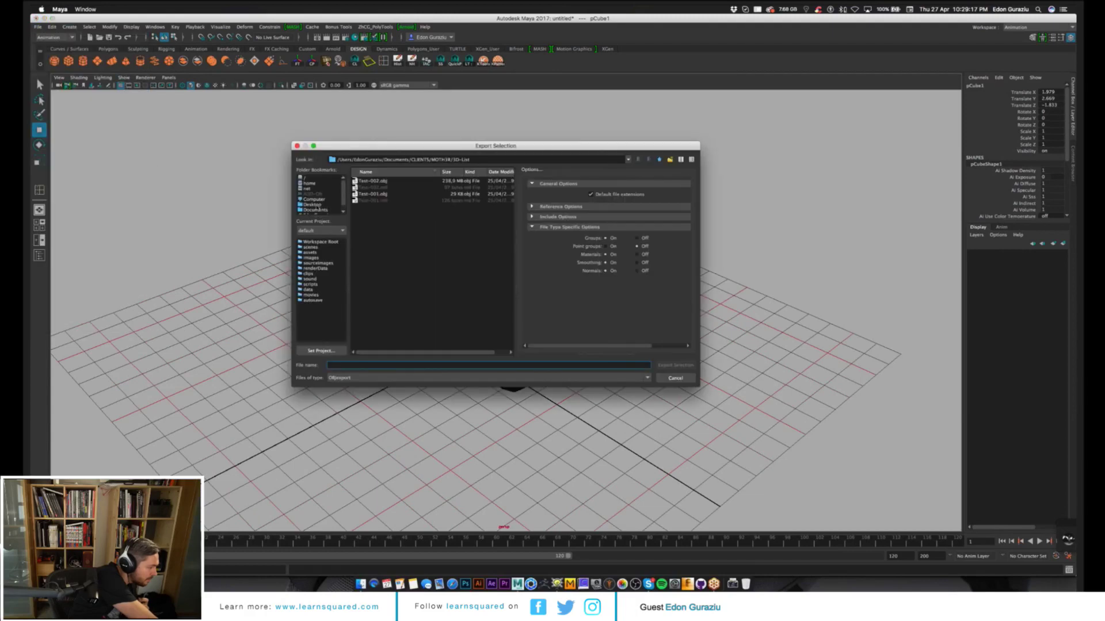
left_click(355, 366)
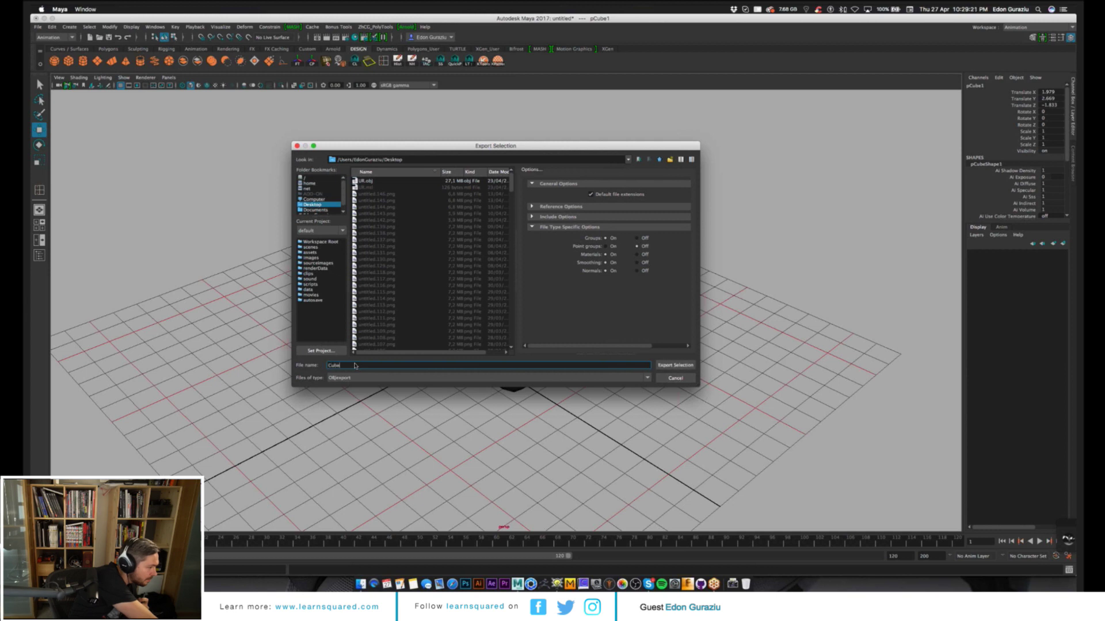
left_click(682, 377)
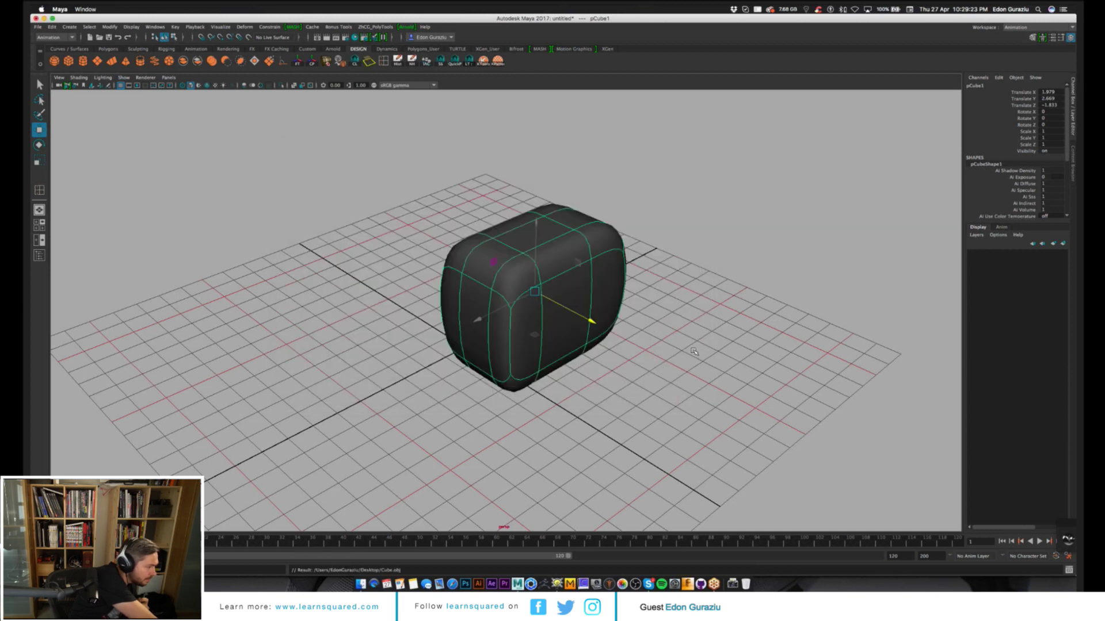
left_click(307, 174)
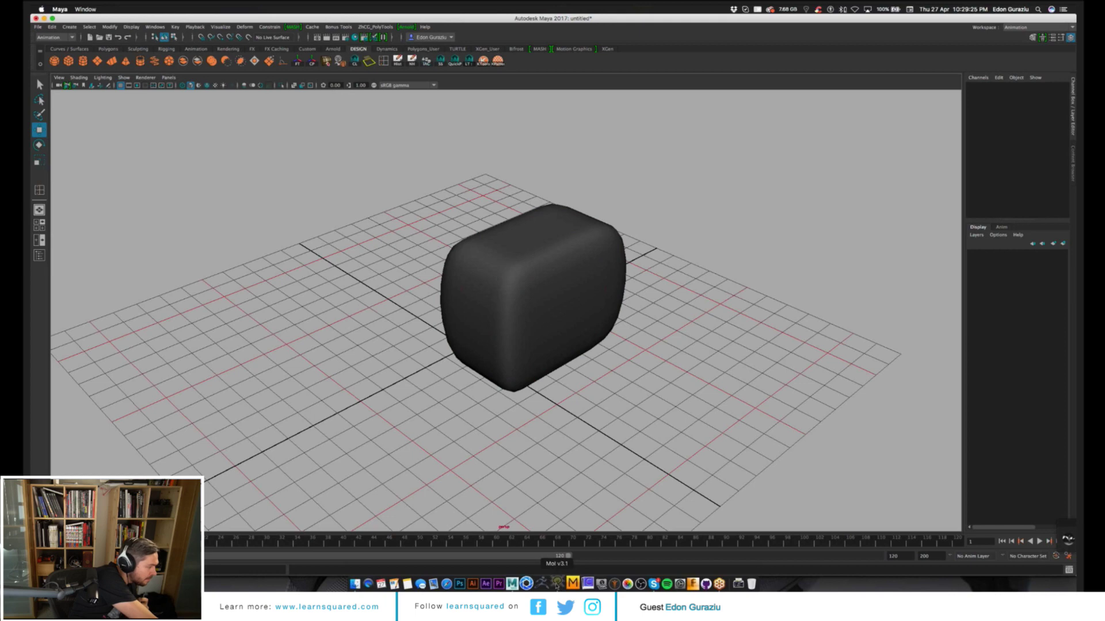
- Switch back to MoI, show the hidden model again and delete the wavy-topped box
left_click(557, 584)
scroll(841, 213, "down", 8)
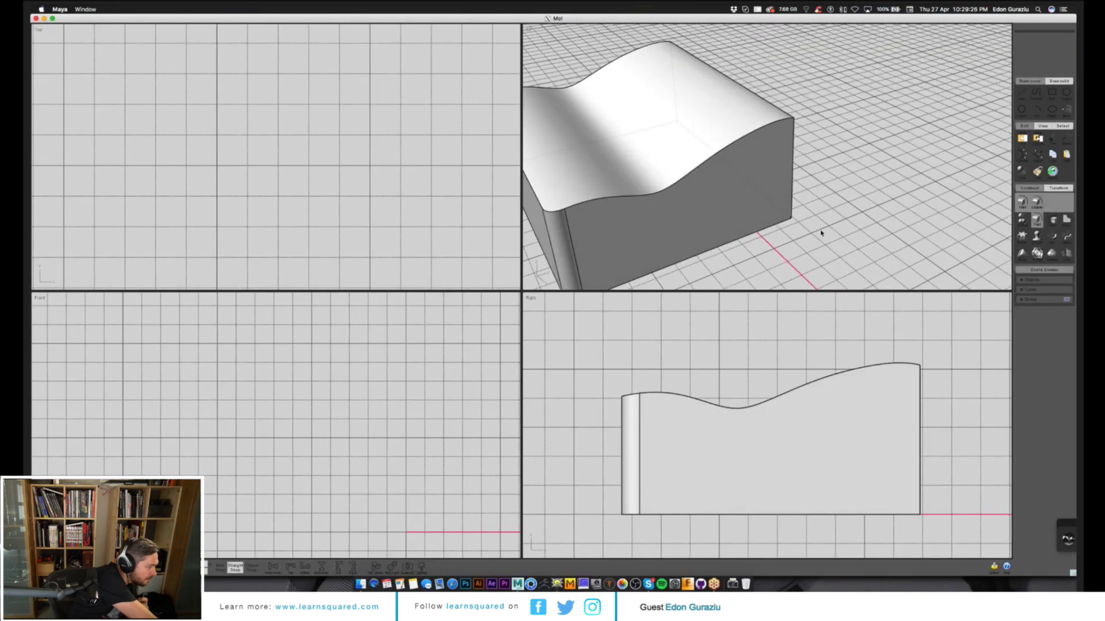
key("ctrl+h")
right_click_drag(889, 212, 791, 222)
scroll(825, 225, "up", 3)
left_click(699, 176)
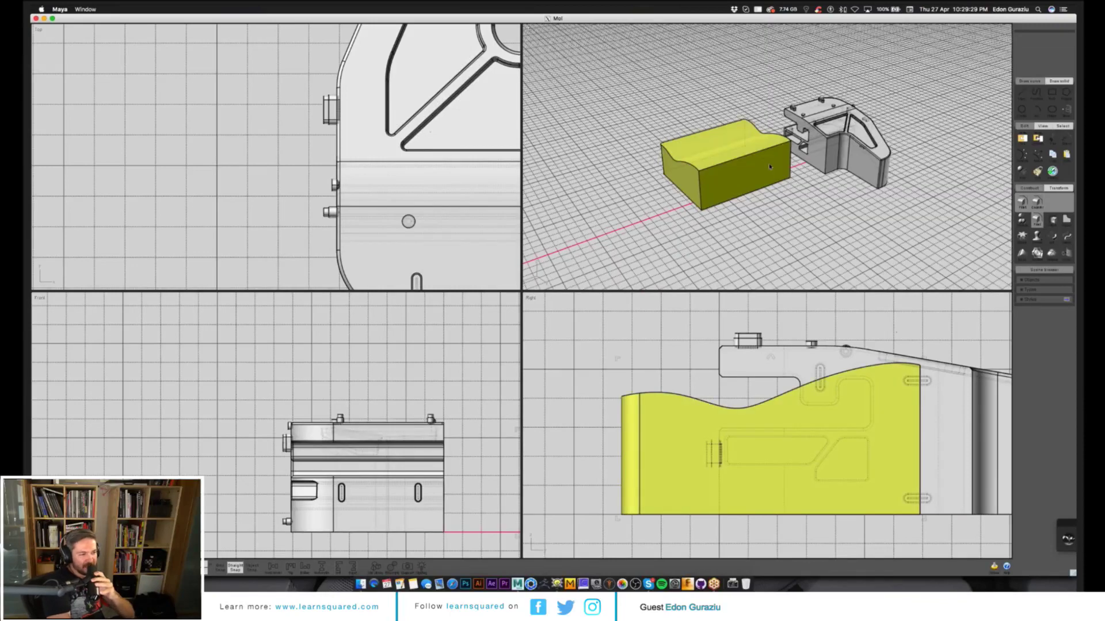
key("Delete")
mouse_move(662, 192)
right_mouse_down()
mouse_move(712, 202)
mouse_move(743, 170)
right_mouse_up()
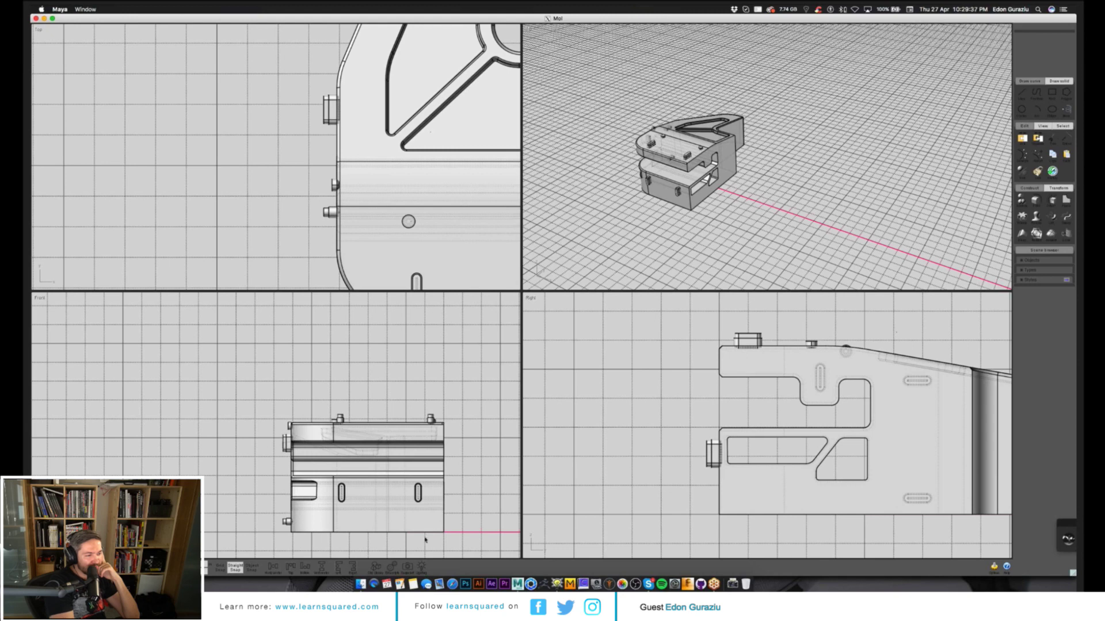
key("Escape")
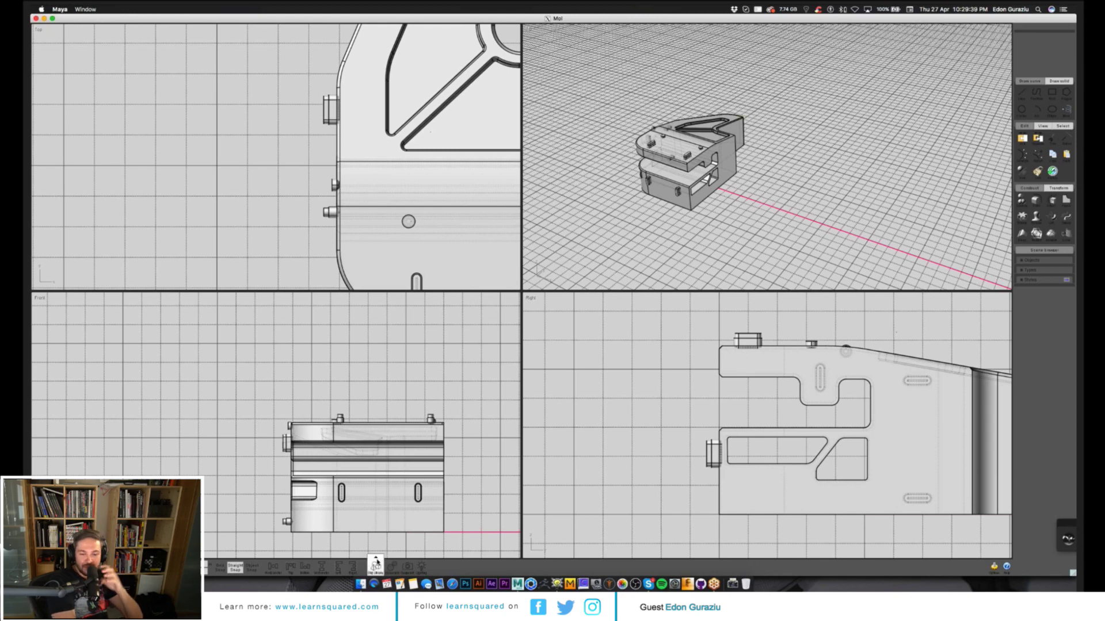
- Import Cube.obj from the Desktop with the ImportObj script
left_click(392, 566)
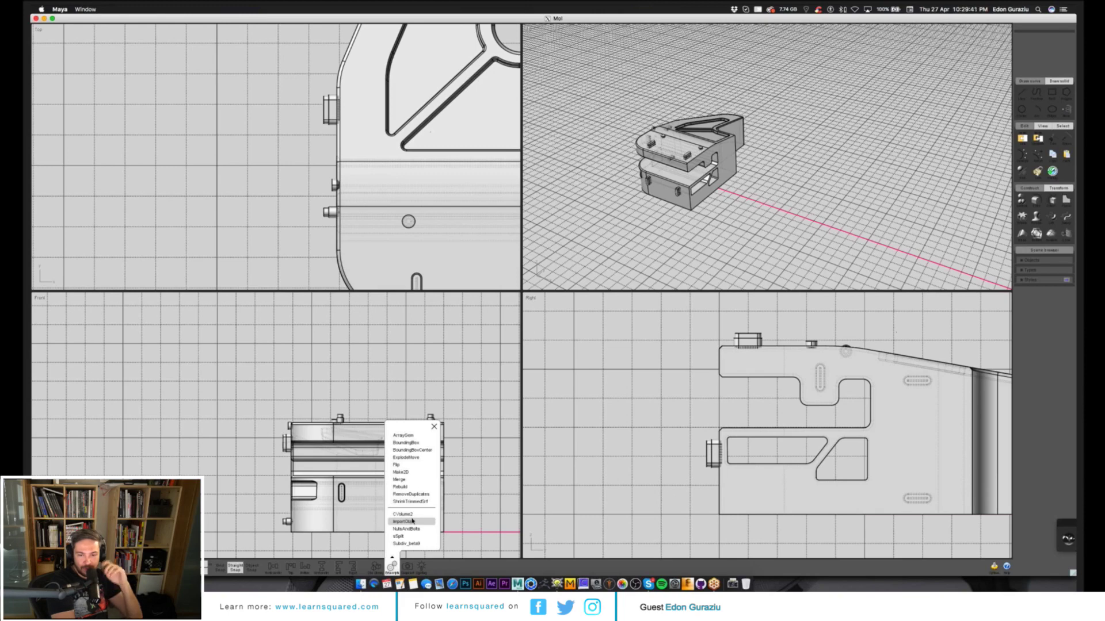
left_click(413, 522)
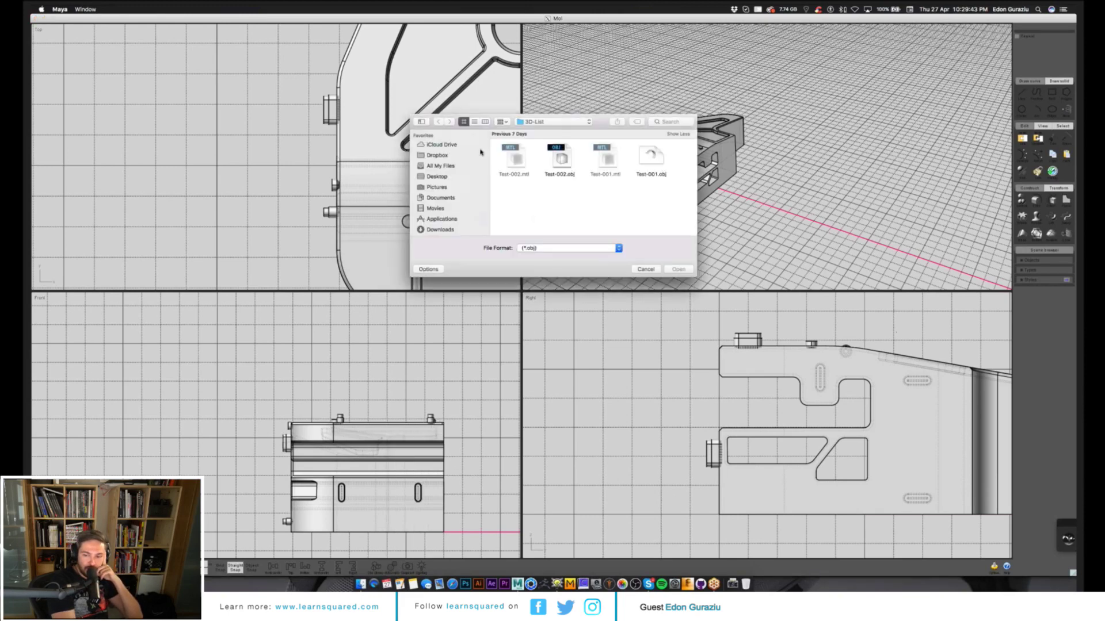
left_click(457, 180)
left_click(559, 159)
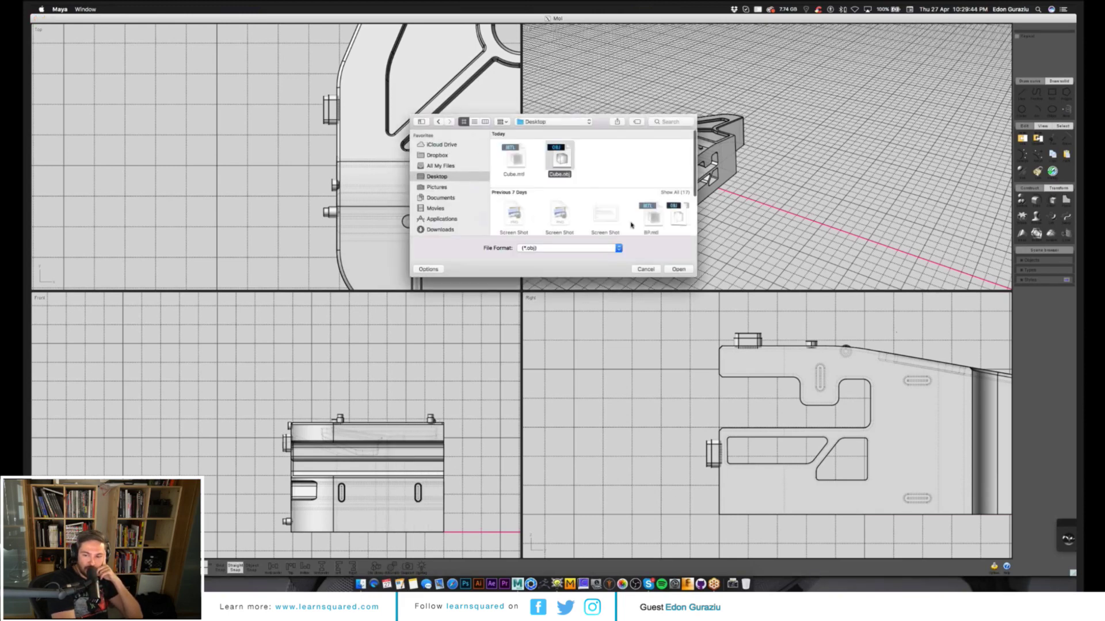
left_click(678, 269)
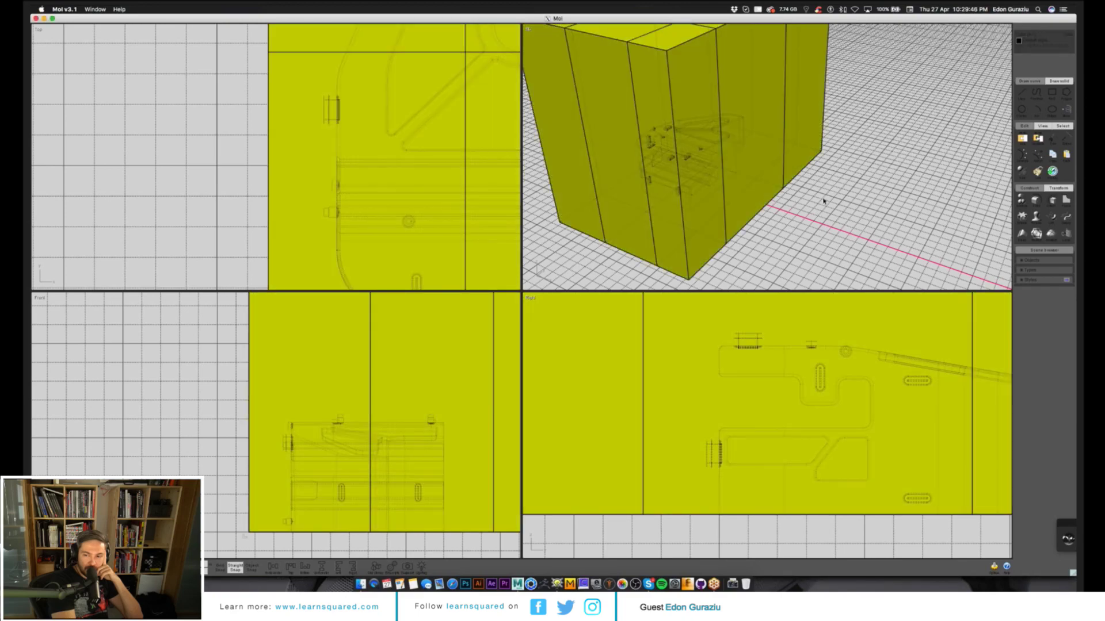
scroll(817, 172, "down", 5)
right_click_drag(811, 153, 780, 155)
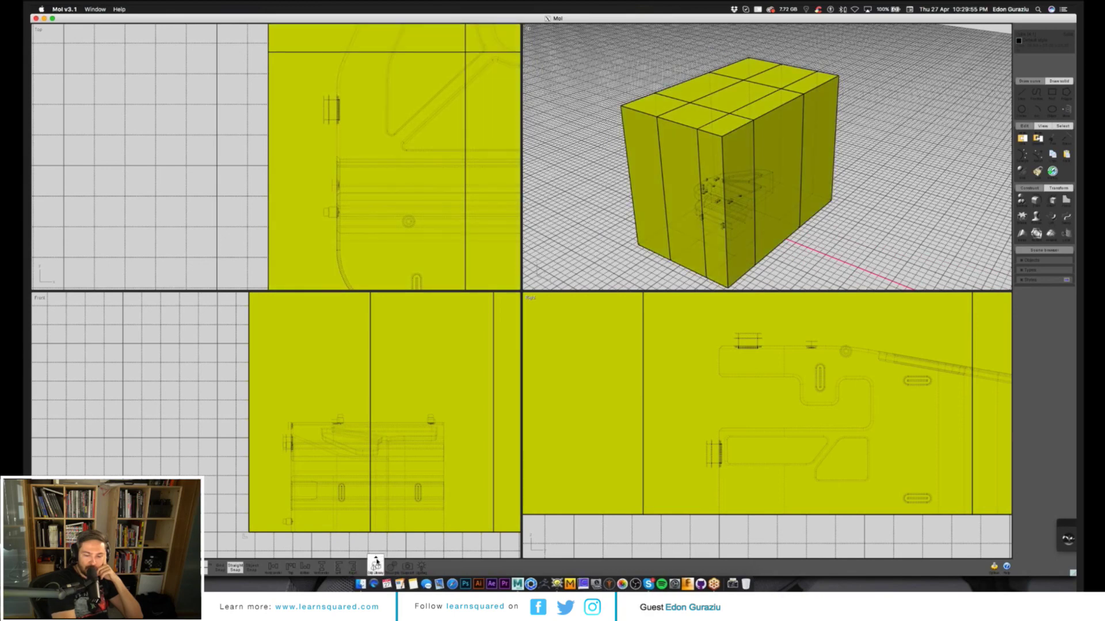
- Convert the imported cube into a smooth subdivision surface with the Subdiv script
left_click(376, 564)
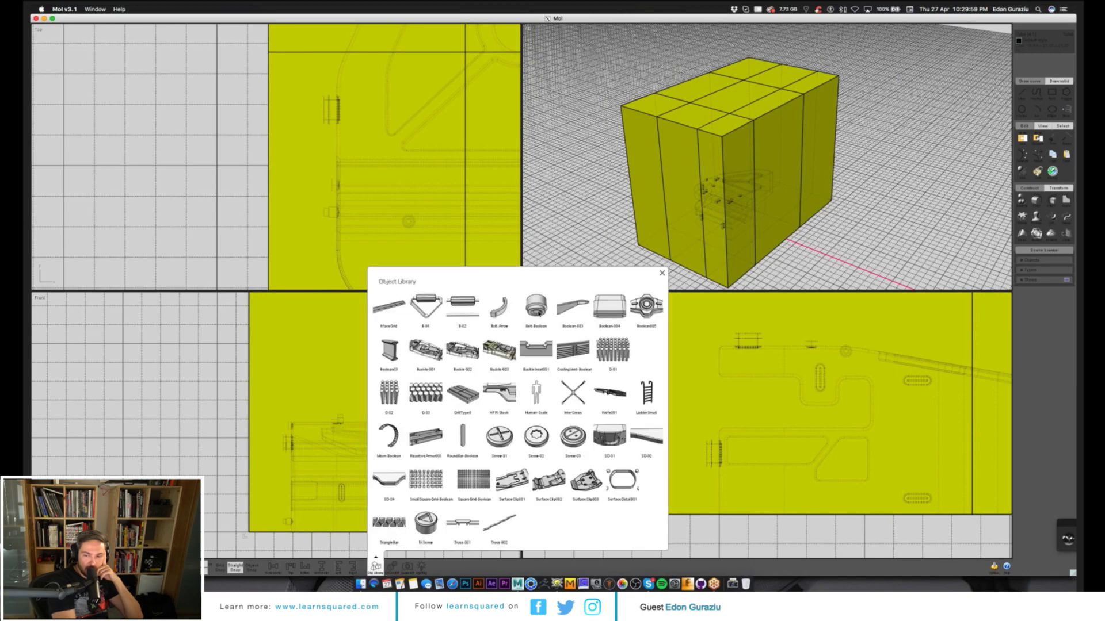
left_click(584, 231)
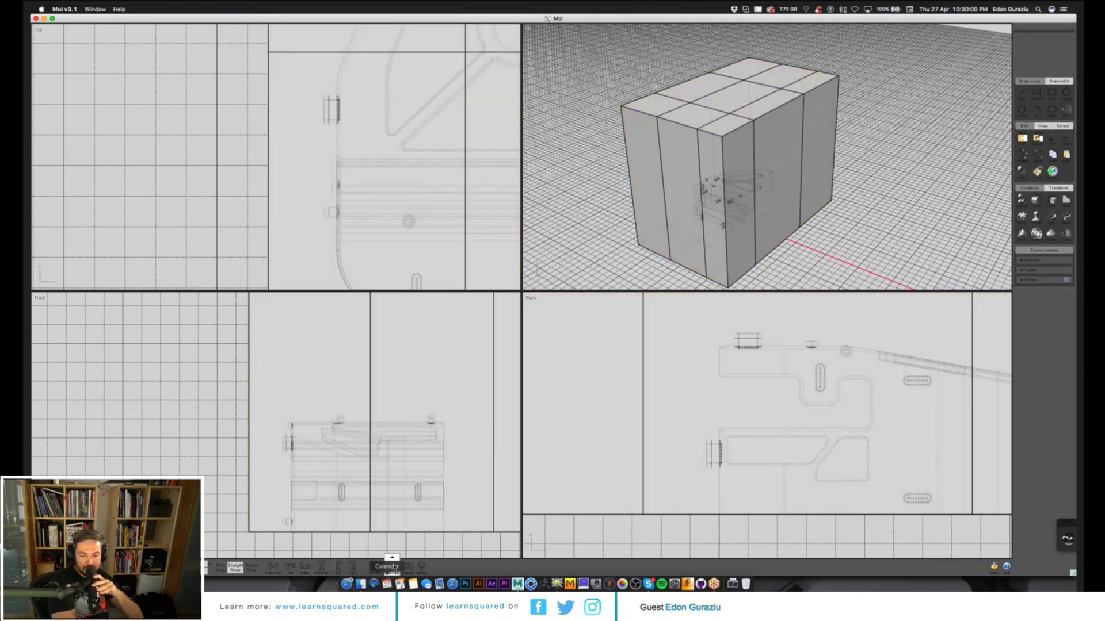
key("super+a")
left_click(391, 567)
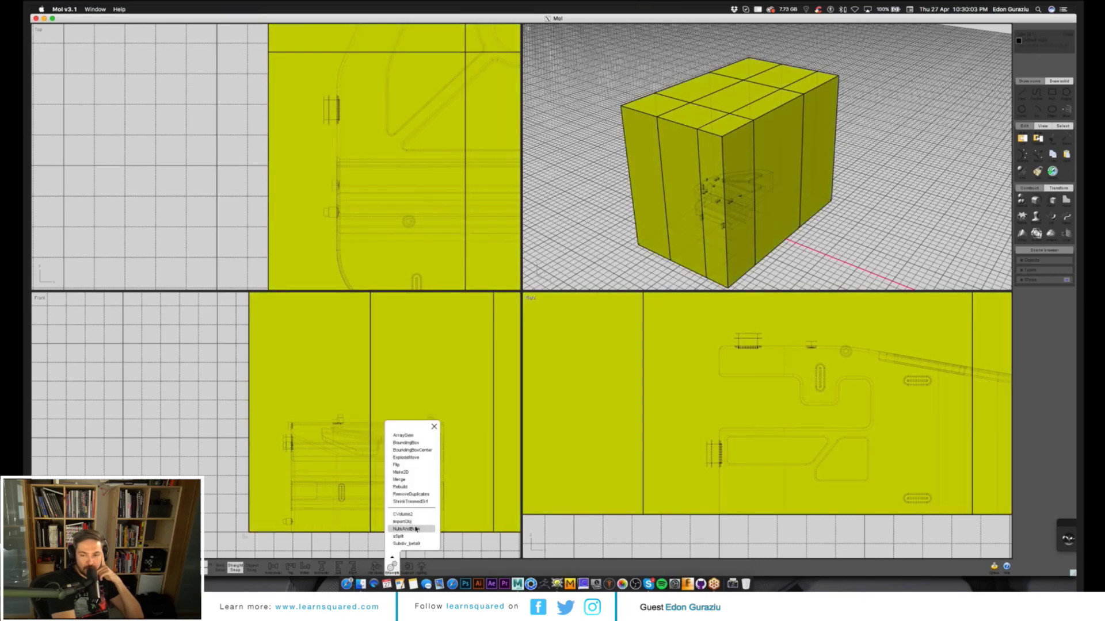
left_click(409, 543)
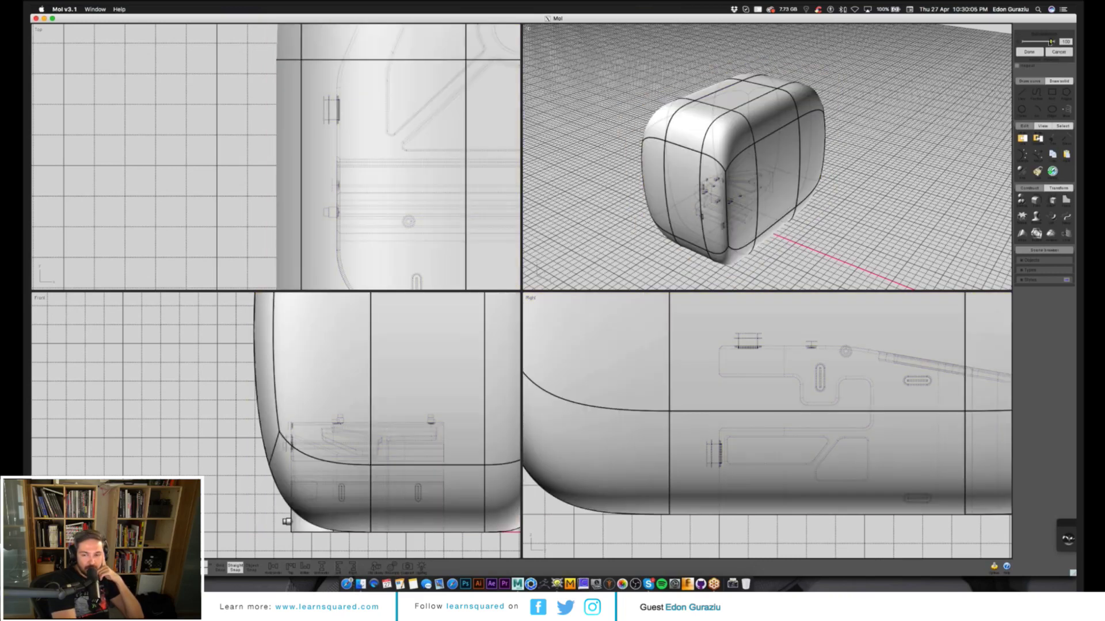
mouse_move(1050, 41)
left_mouse_down()
mouse_move(1024, 41)
mouse_move(1052, 41)
left_mouse_up()
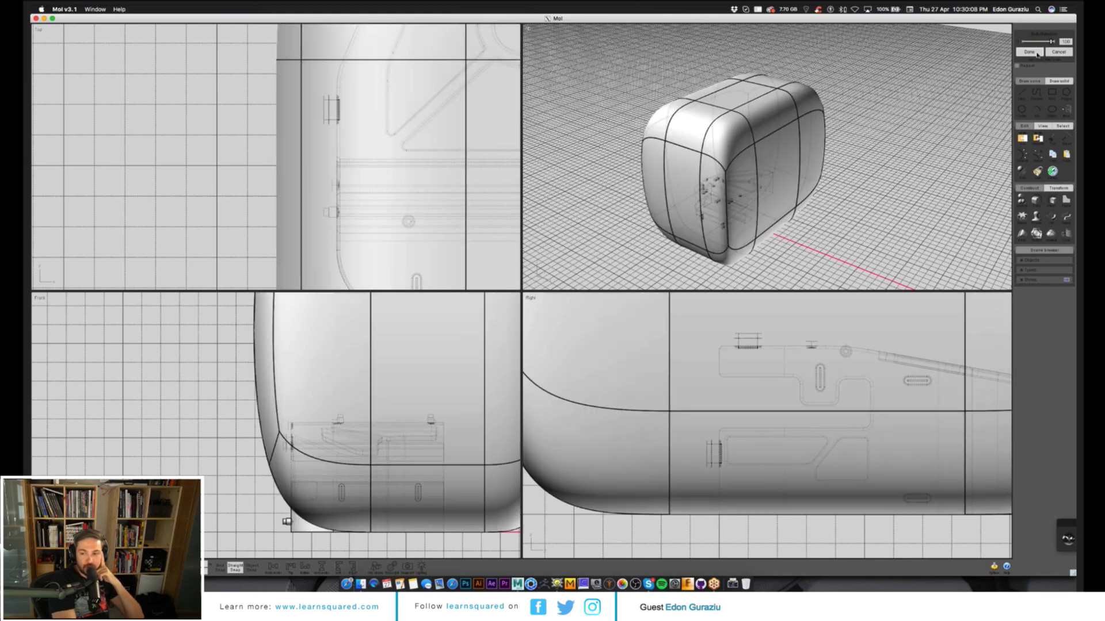
left_click(1036, 53)
- Select the smoothed cube and examine its rounded corners and surface flow up close
right_click_drag(933, 133, 749, 201)
left_click(900, 156)
left_click(780, 183)
left_click(768, 217)
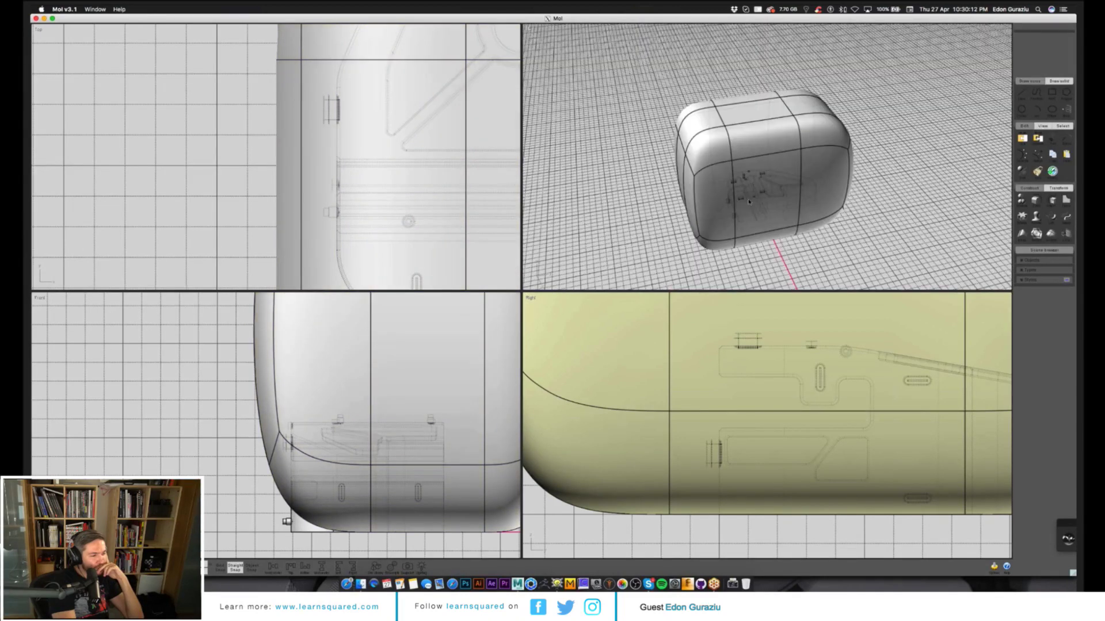
left_click(749, 201)
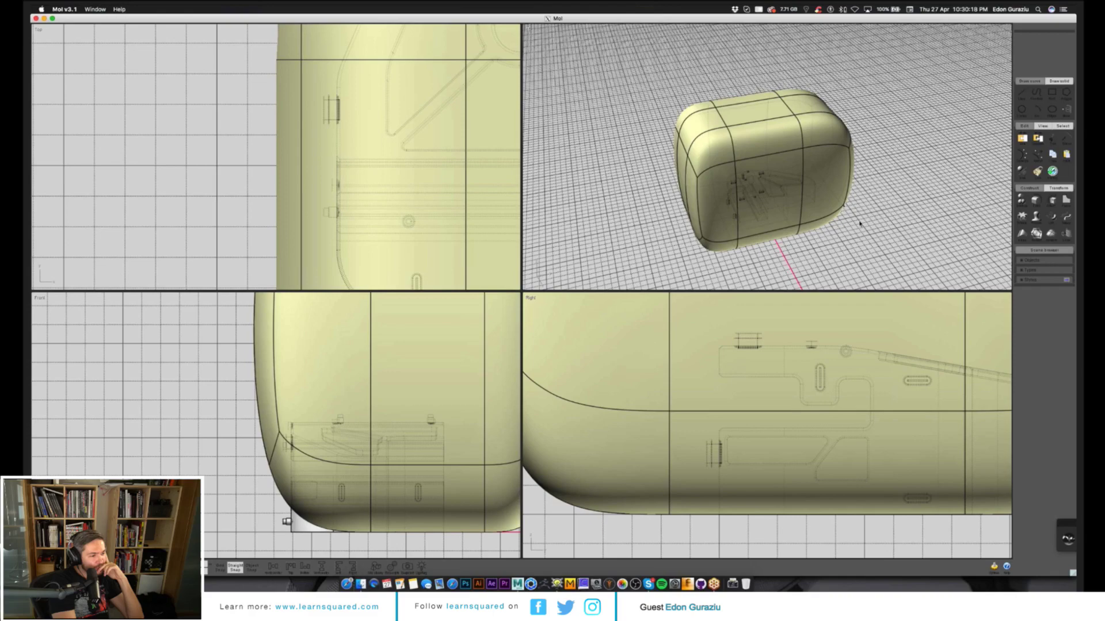
left_click(850, 202)
scroll(852, 201, "up", 4)
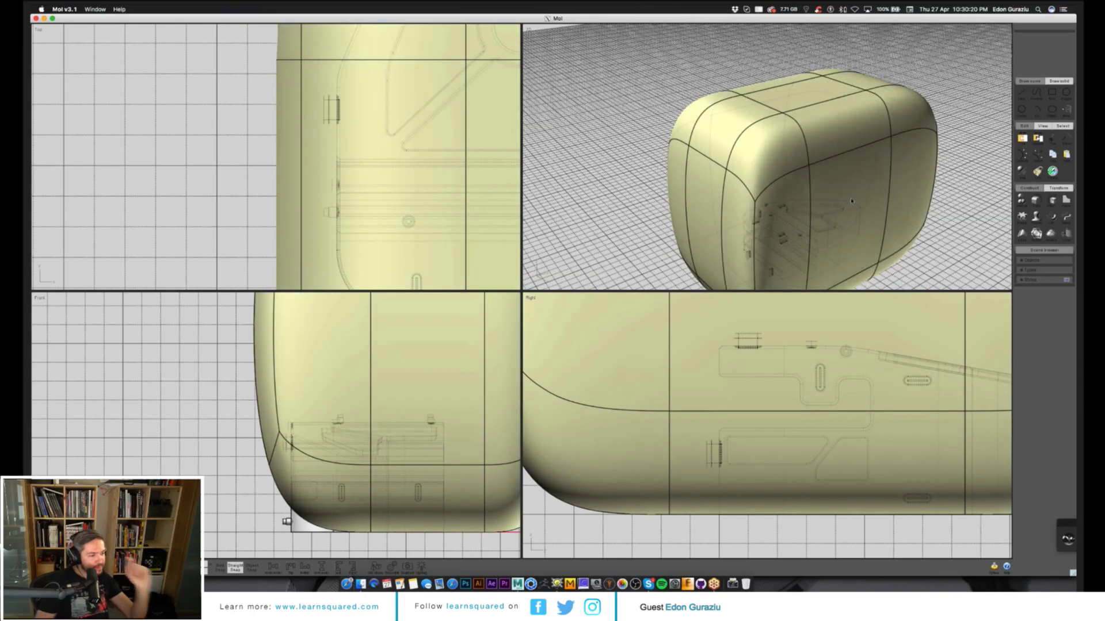
- Move the smoothed cube clear of the mechanical model and place a copy of the pill-shaped part on its large side face
right_click_drag(852, 200, 817, 196)
left_click(816, 195)
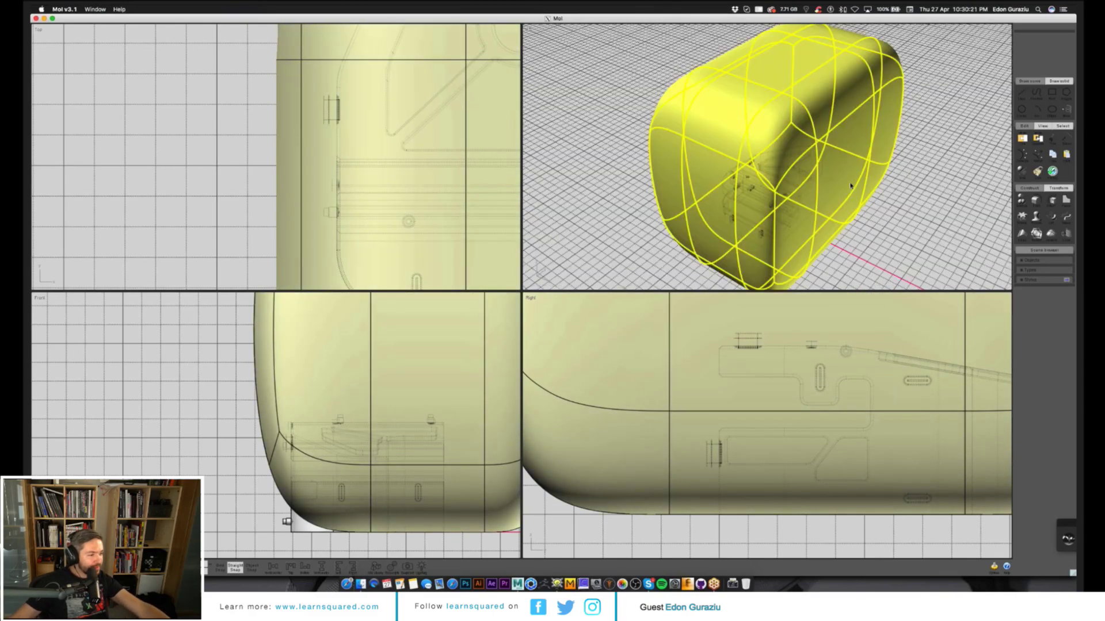
left_click_drag(816, 194, 688, 129)
right_click_drag(688, 130, 816, 159)
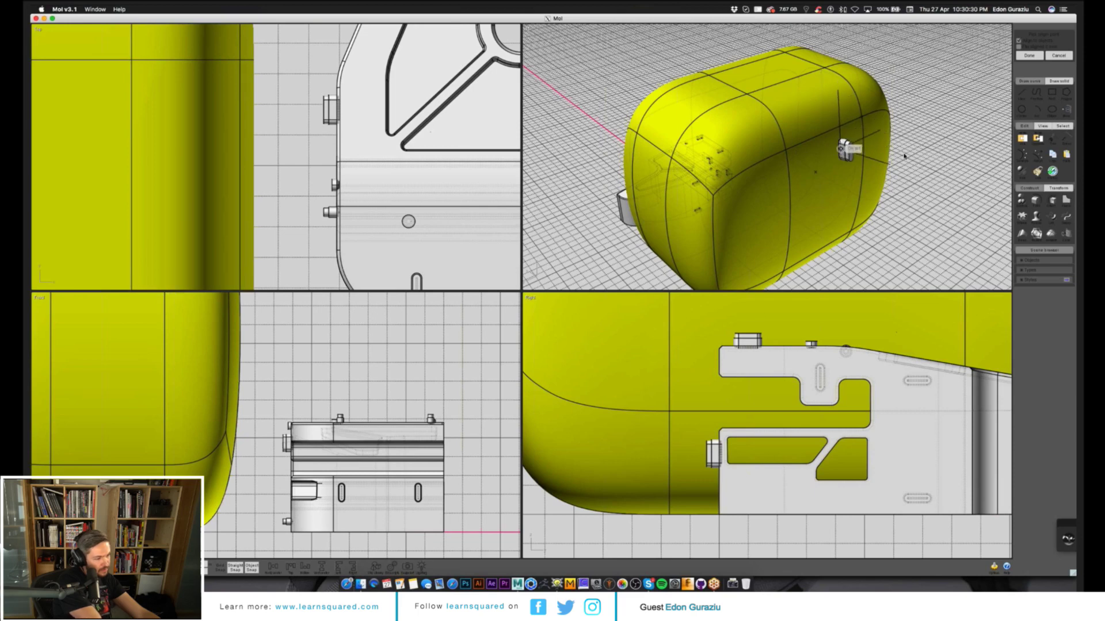
key("Return")
- Select the pill-shaped part in the front view and adjust its position against the cube's side wall
scroll(875, 155, "up", 5)
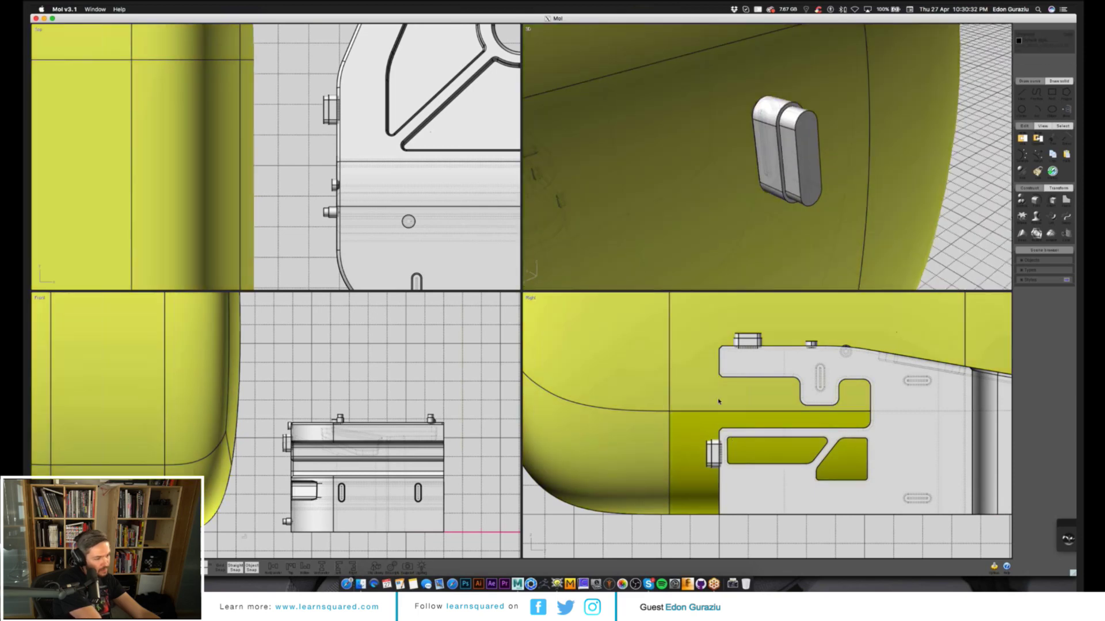
scroll(772, 230, "down", 5)
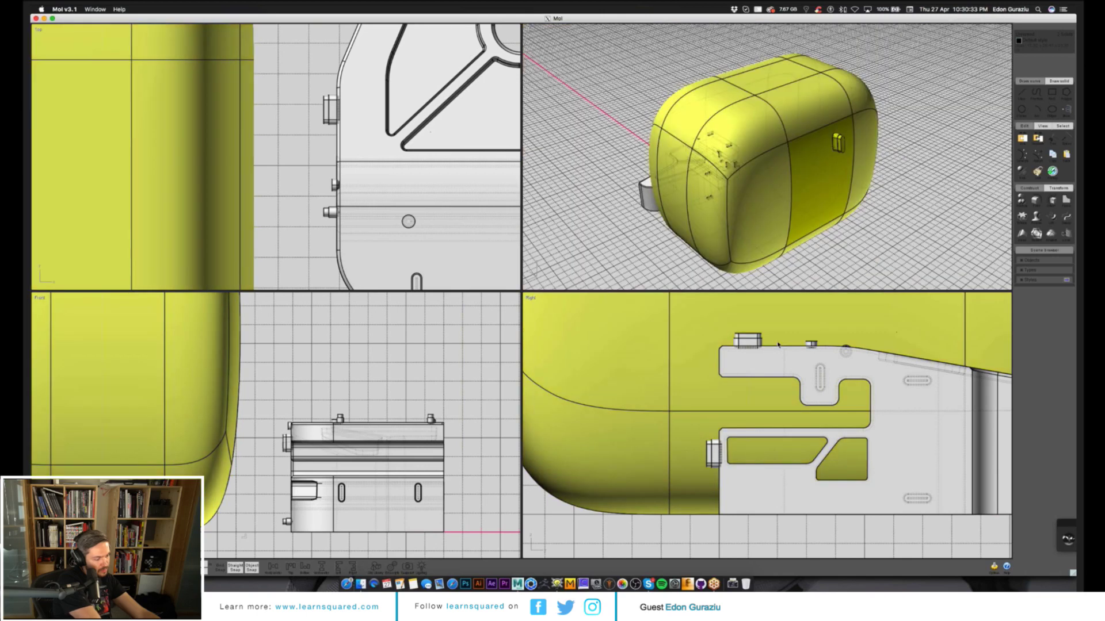
scroll(684, 401, "down", 5)
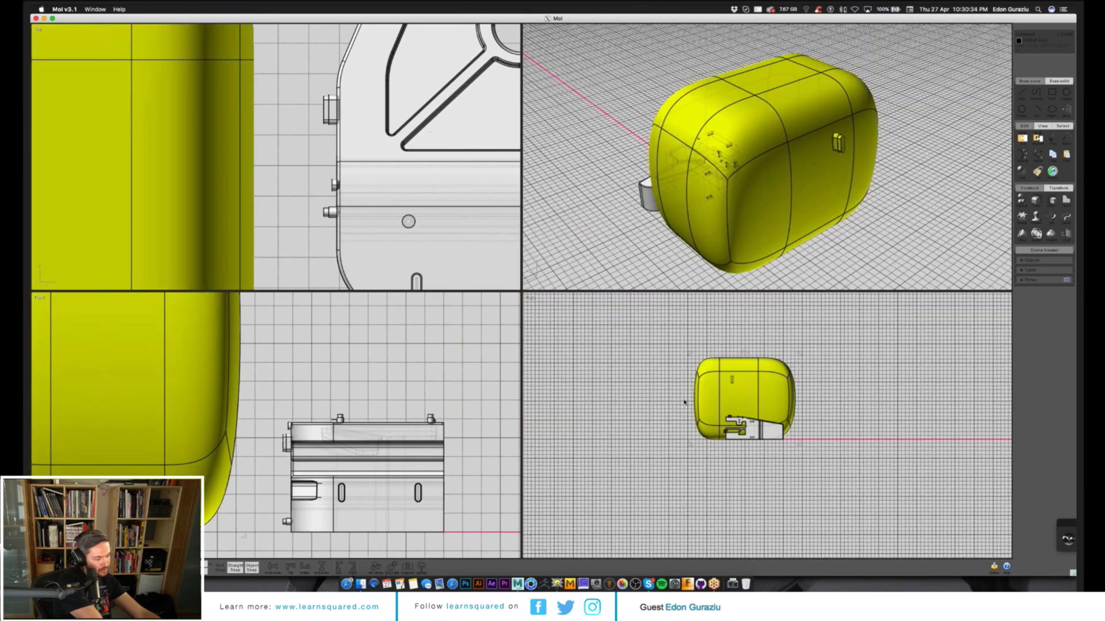
scroll(159, 373, "down", 5)
left_click(190, 370)
scroll(254, 383, "up", 5)
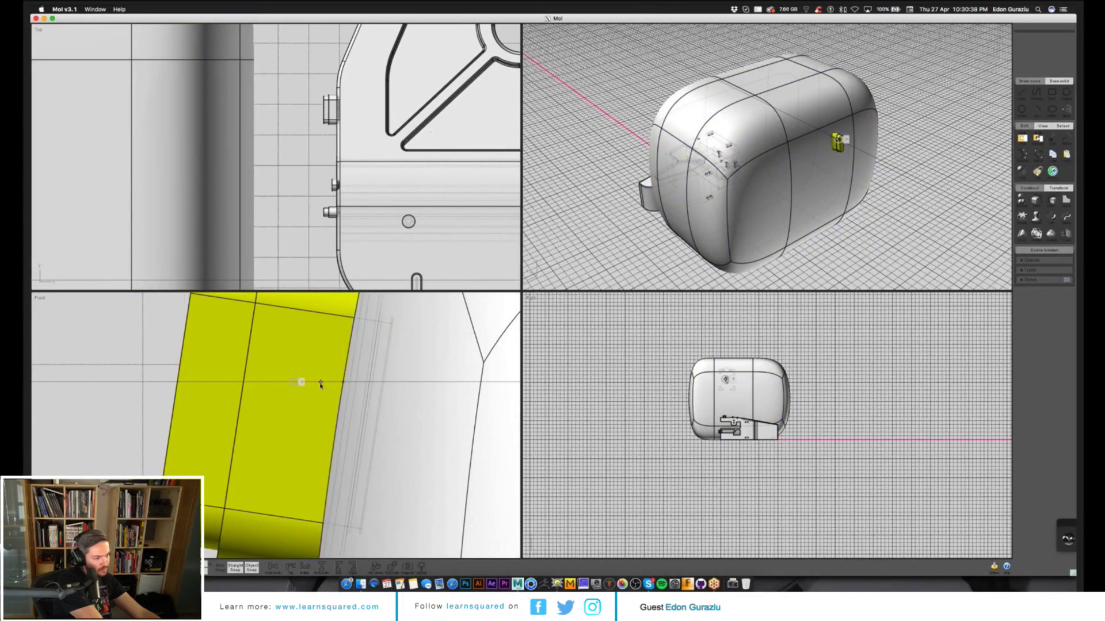
left_click(930, 180)
- Boolean-difference the pill-shaped part from the smoothed cube to cut a recessed slot into its side face
scroll(876, 204, "up", 5)
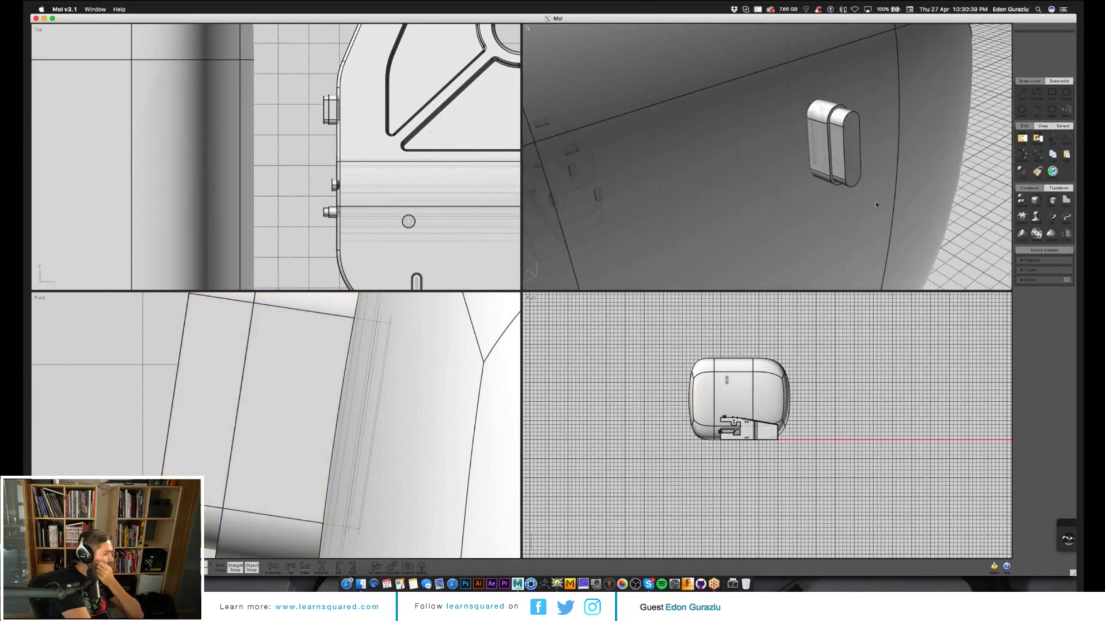
left_click(900, 224)
key("d")
left_click(835, 148)
right_click(974, 168)
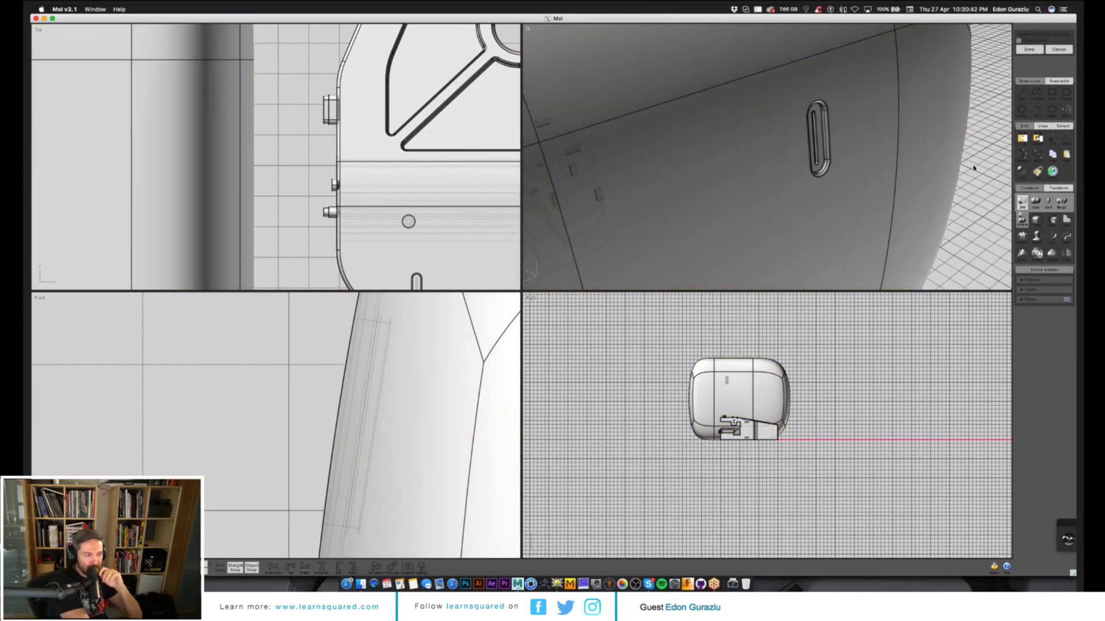
- Examine the slot cut into the cube's curved face, both up close and against the whole body
scroll(840, 161, "down", 5)
right_click_drag(840, 162, 760, 167)
scroll(836, 162, "up", 4)
scroll(760, 168, "up", 6)
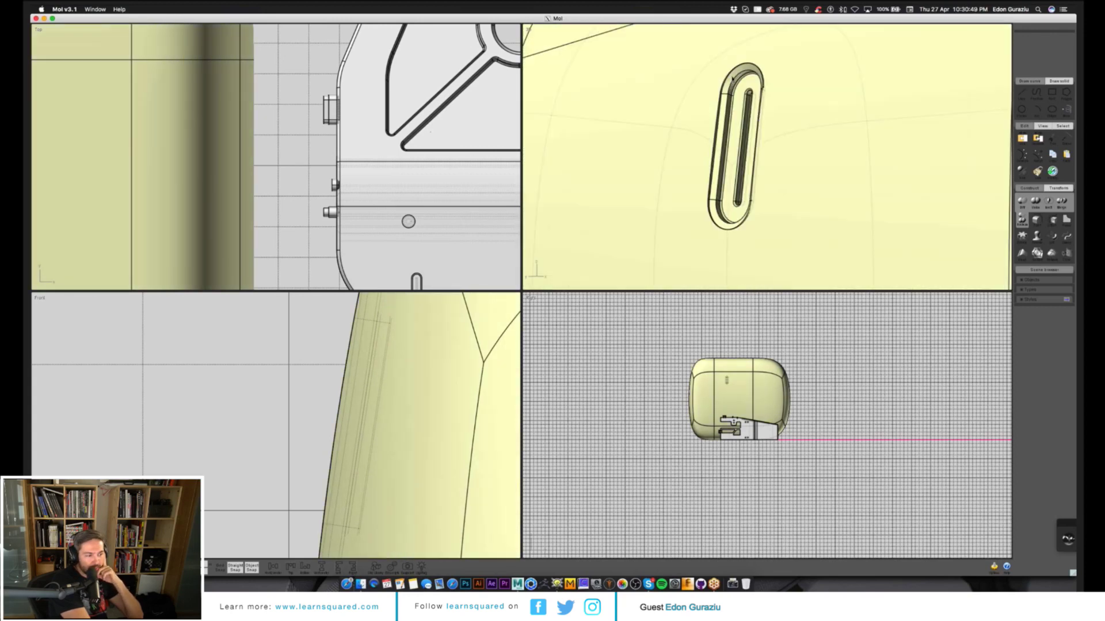
key("Escape")
right_click_drag(733, 77, 706, 161)
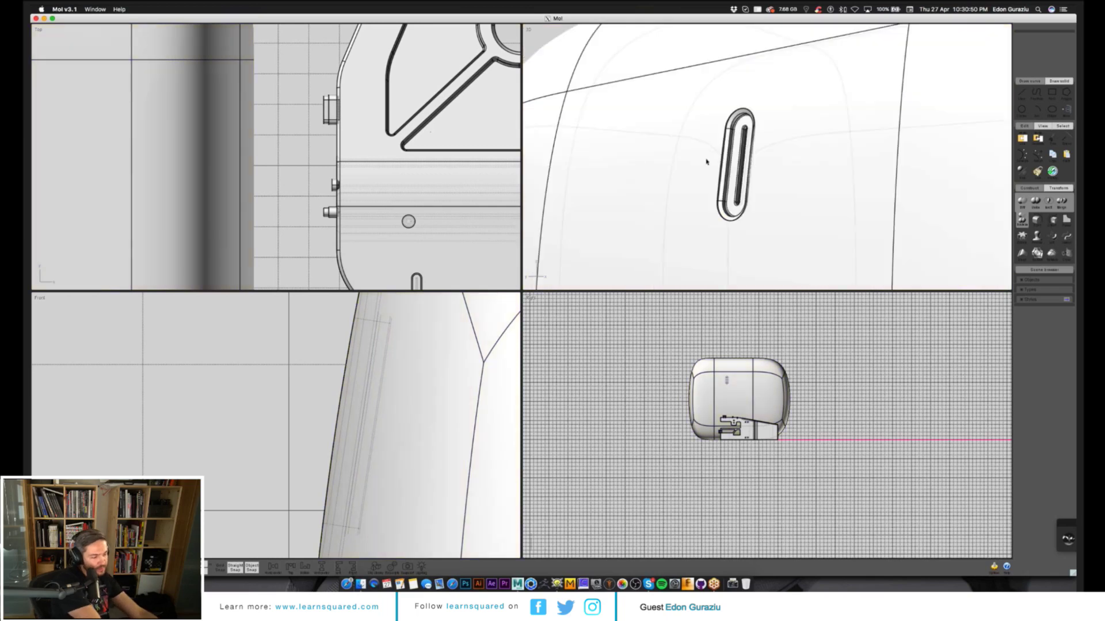
left_click(707, 161)
scroll(704, 159, "down", 5)
scroll(700, 153, "up", 3)
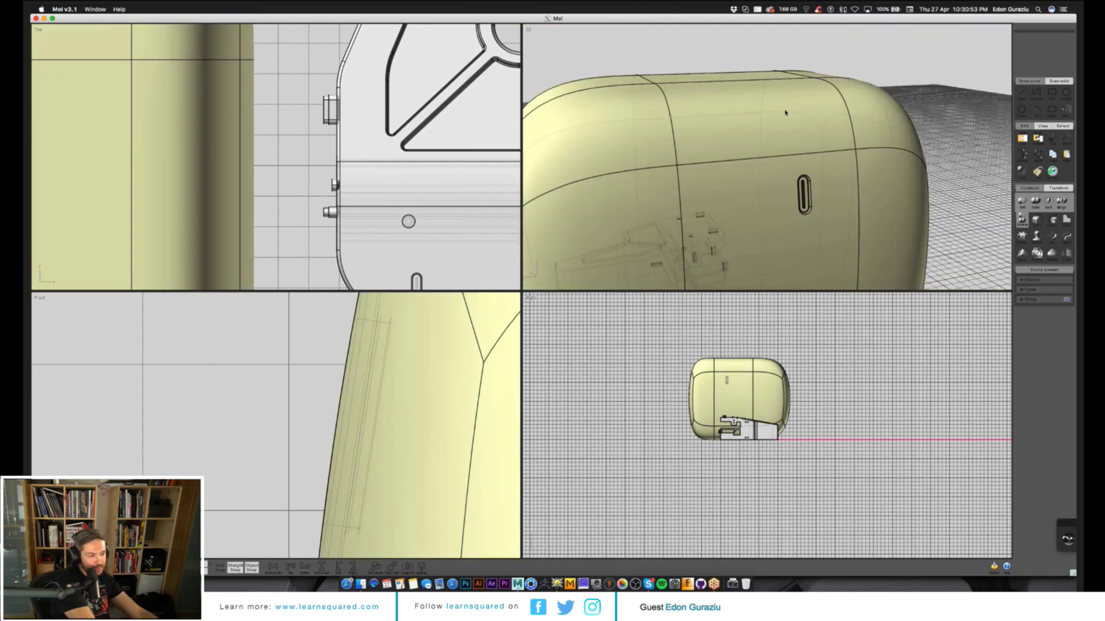
- Select the slotted cube and export it to the Desktop as Untitled.obj in Wavefront OBJ format
left_click(820, 118)
middle_click_drag(927, 114, 873, 69)
scroll(877, 69, "down", 4)
right_click_drag(878, 64, 896, 69)
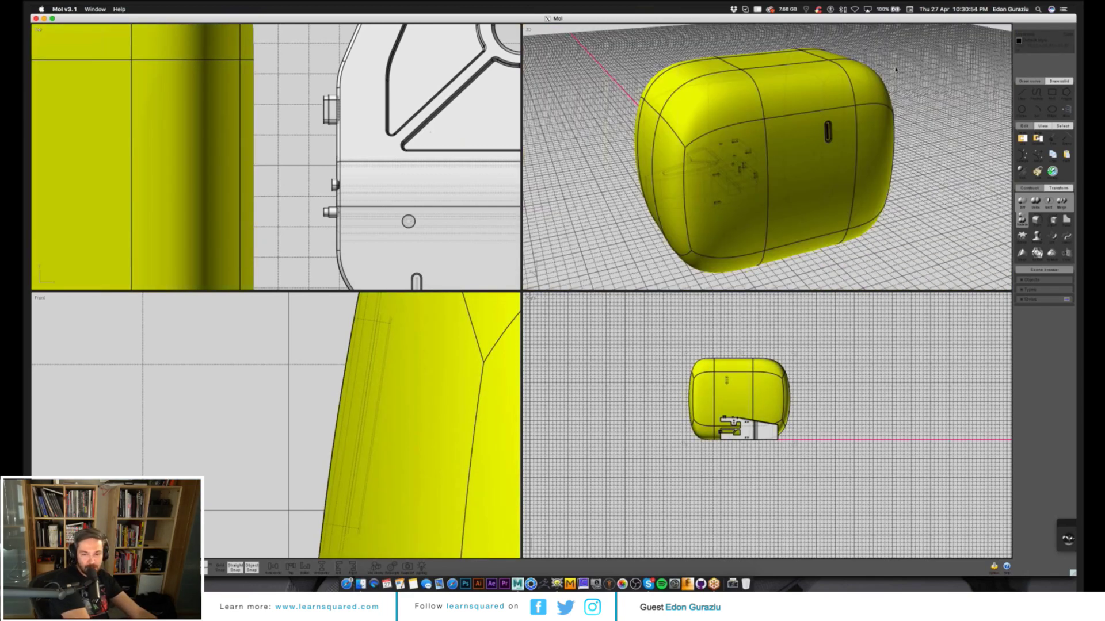
key("super+e")
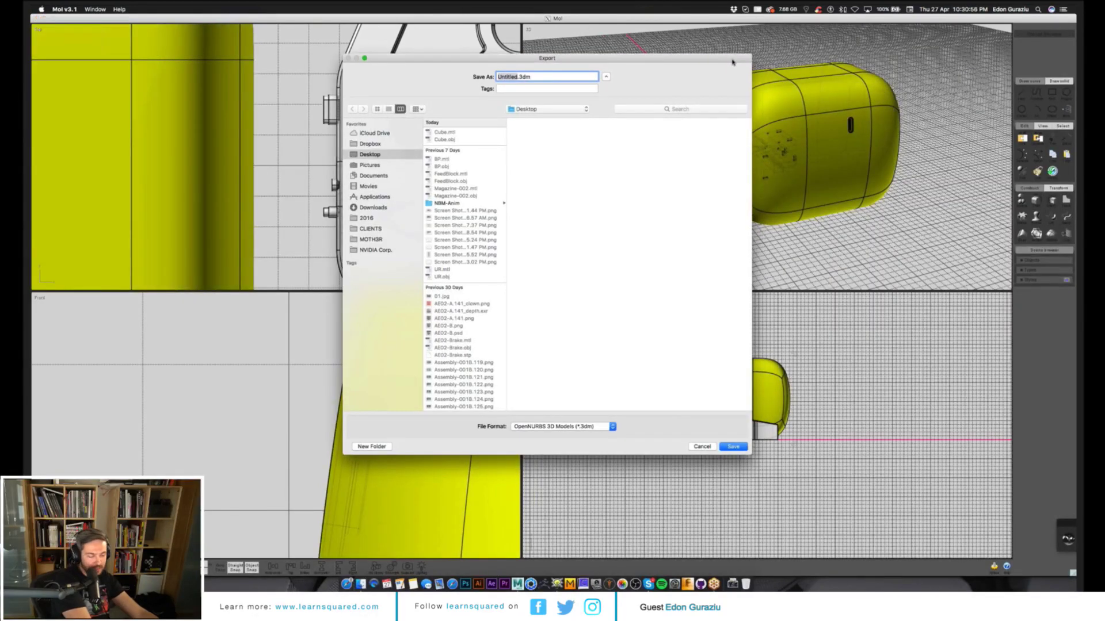
left_click(529, 423)
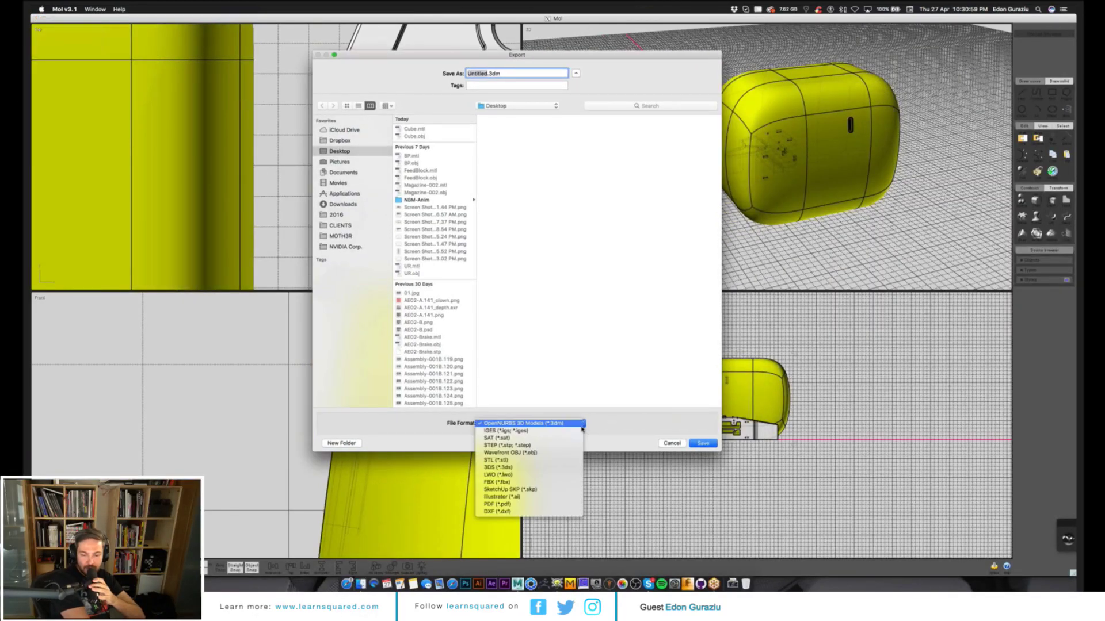
left_click(530, 453)
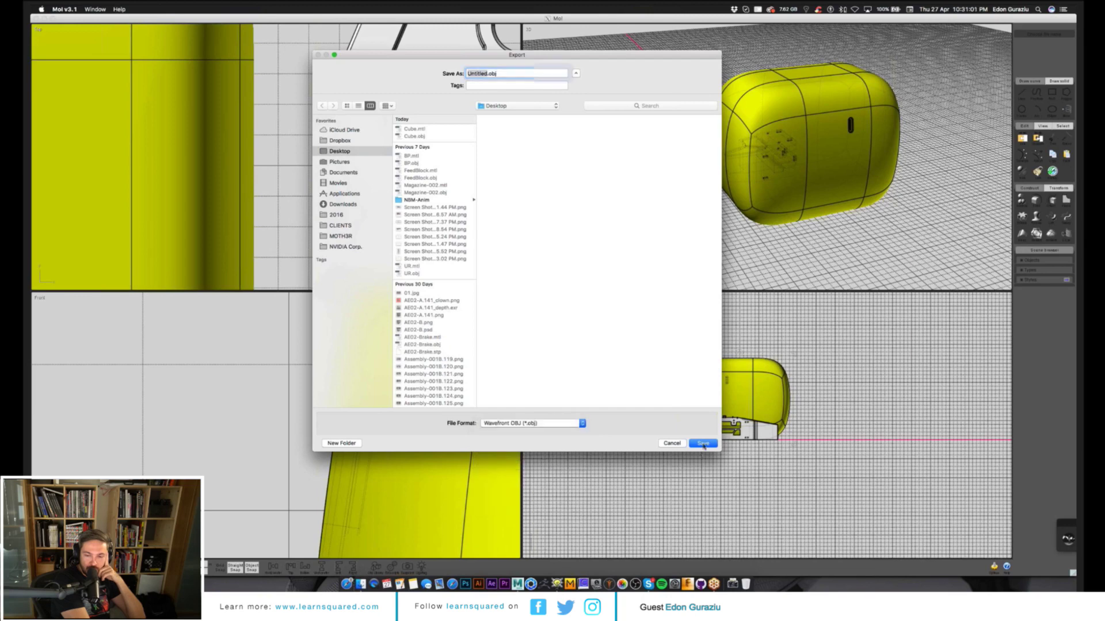
left_click(703, 443)
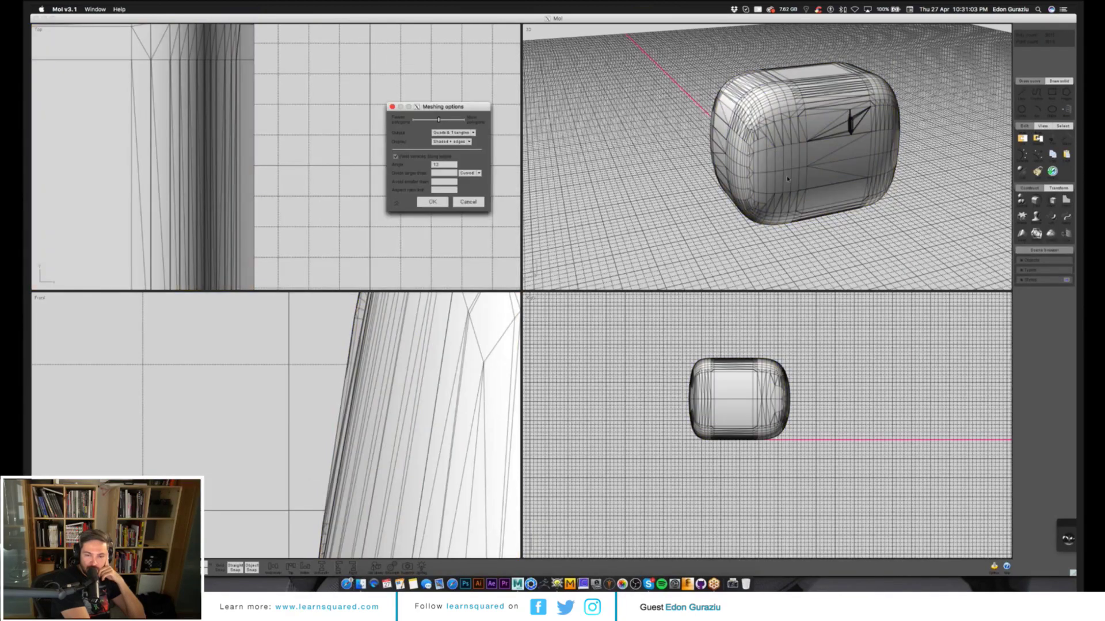
- Set the export mesh output to N-gons and inspect the shaded mesh preview with edges around the cube
right_click_drag(787, 179, 810, 180)
scroll(810, 179, "up", 3)
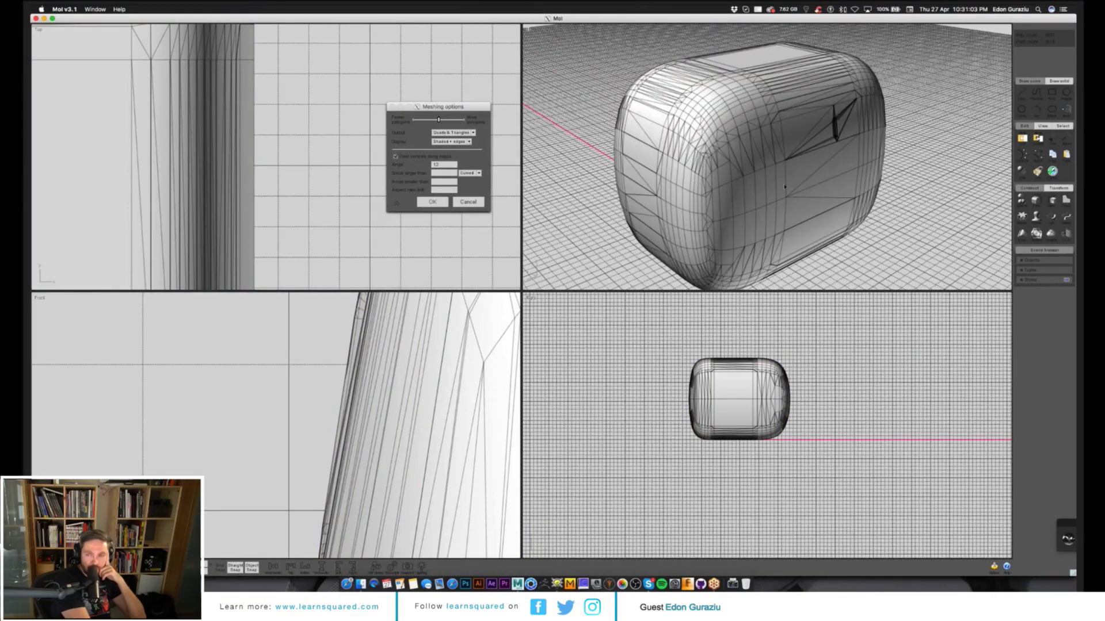
left_click(465, 133)
left_click(466, 141)
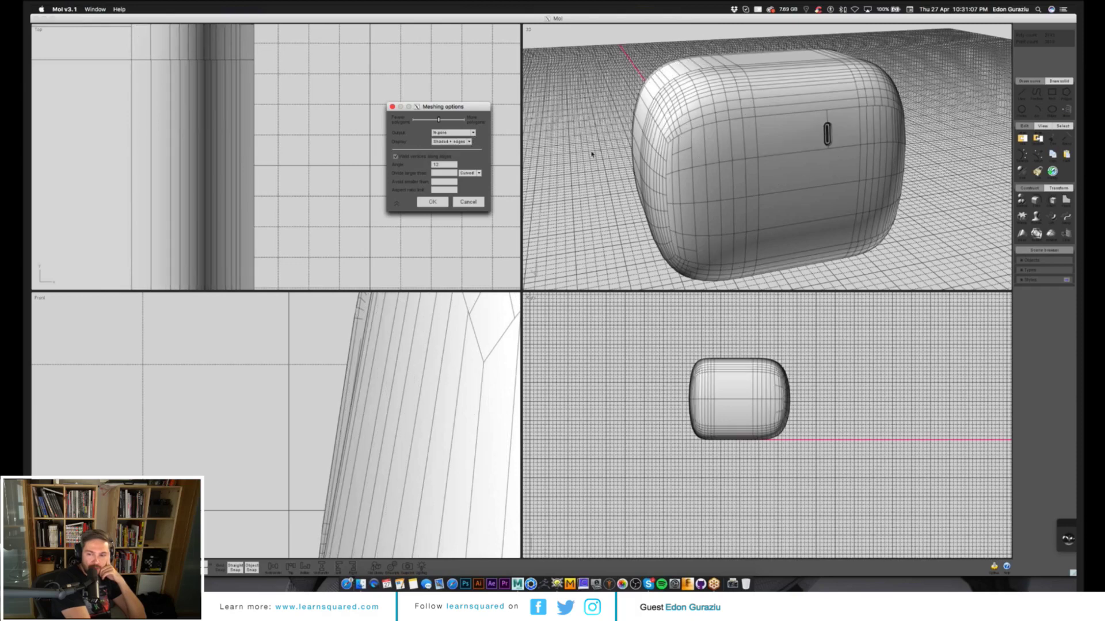
right_click_drag(592, 153, 478, 130)
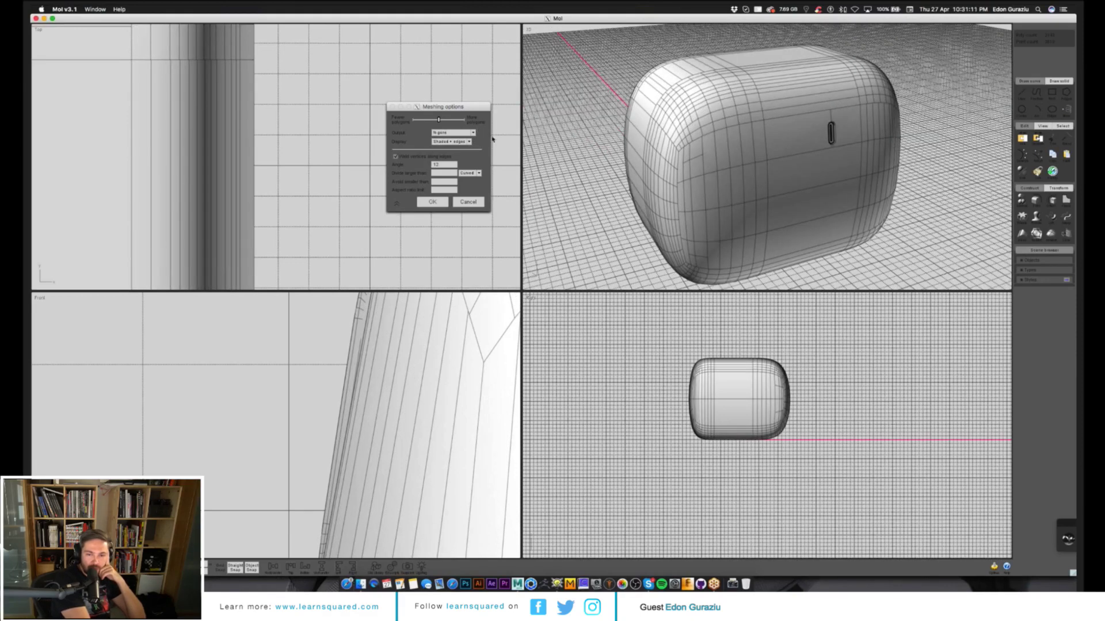
- Preview the rounded body's export mesh with triangles-only output at a high polygon density, examining the small slot
left_click(474, 132)
left_click(454, 150)
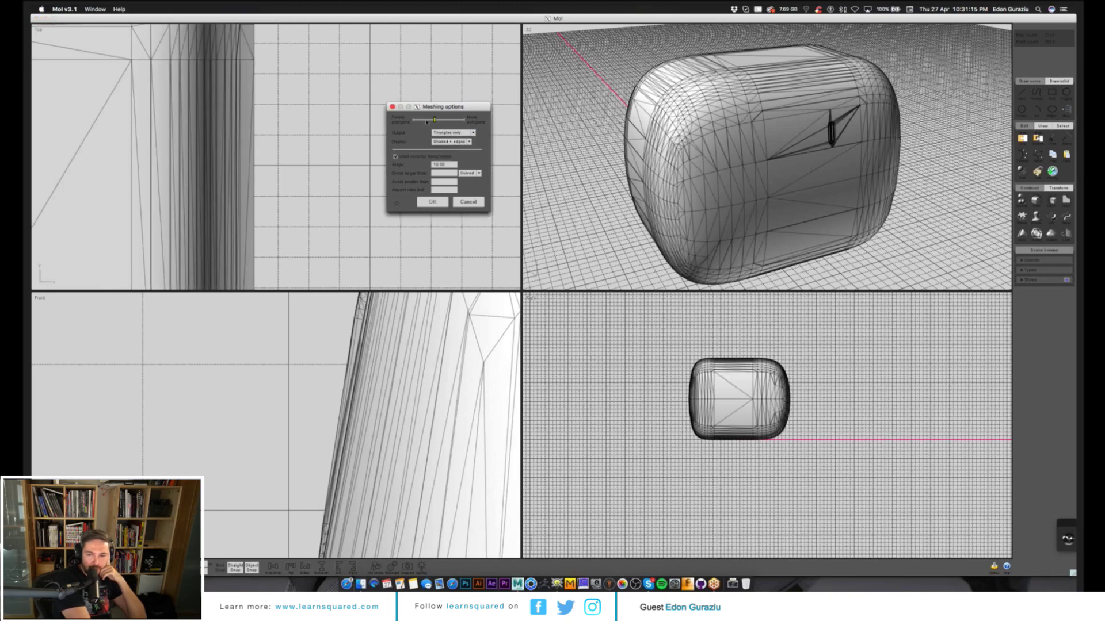
left_click_drag(422, 120, 461, 122)
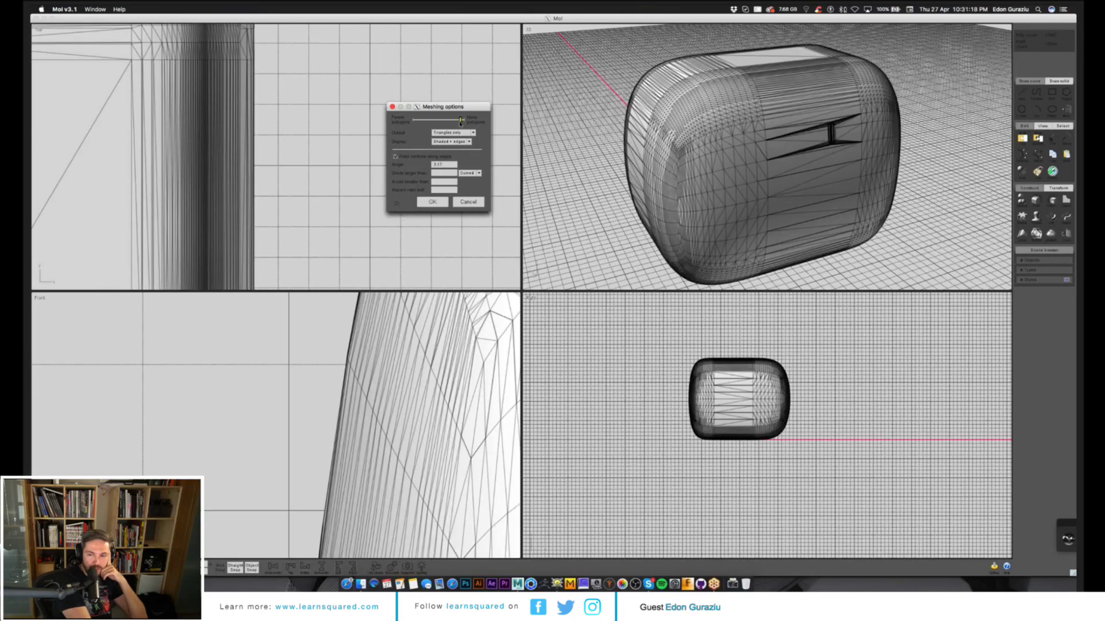
right_click_drag(739, 127, 624, 145)
right_click_drag(658, 114, 821, 187)
scroll(786, 142, "up", 10)
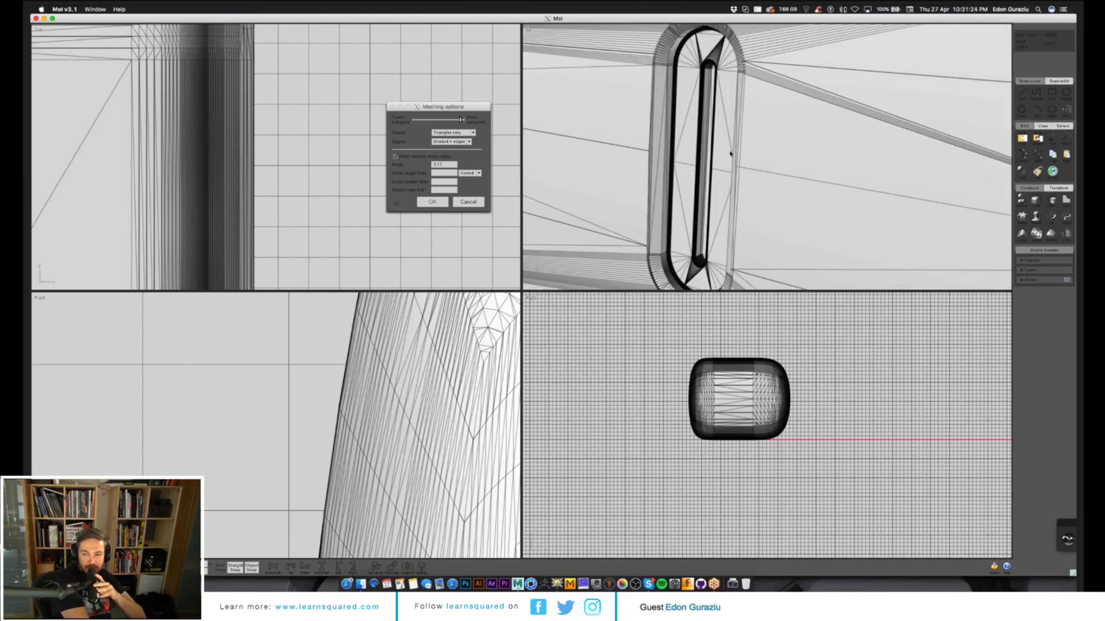
scroll(730, 153, "down", 3)
key("Escape")
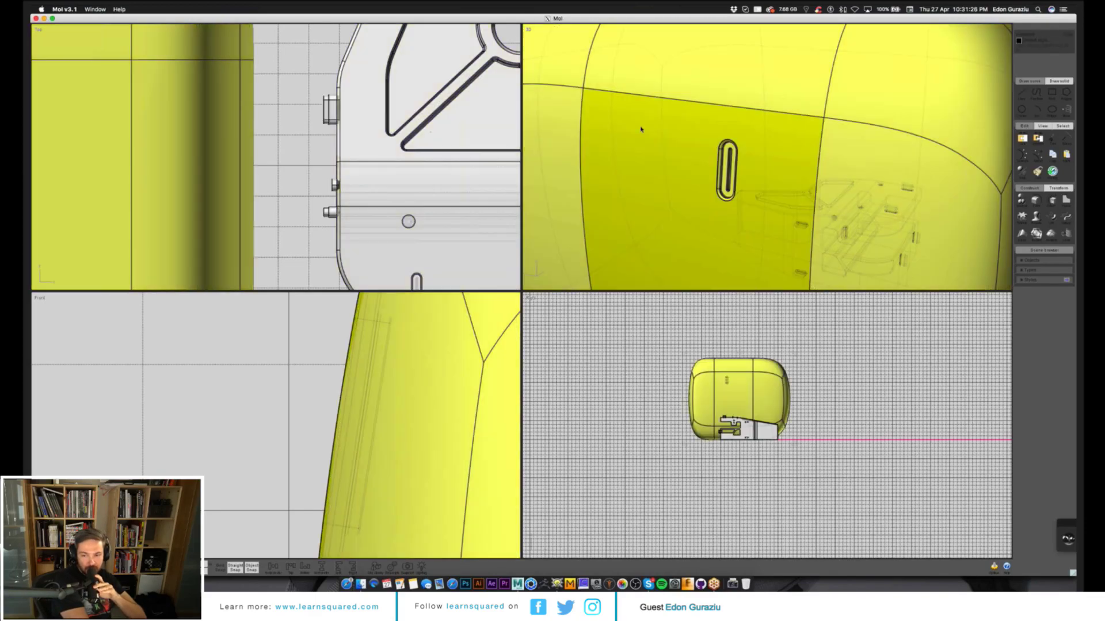
- Hide the large rounded body to leave only the bracket and its small cutter solids in view
scroll(687, 143, "down", 5)
scroll(688, 142, "down", 2)
key("ctrl+h")
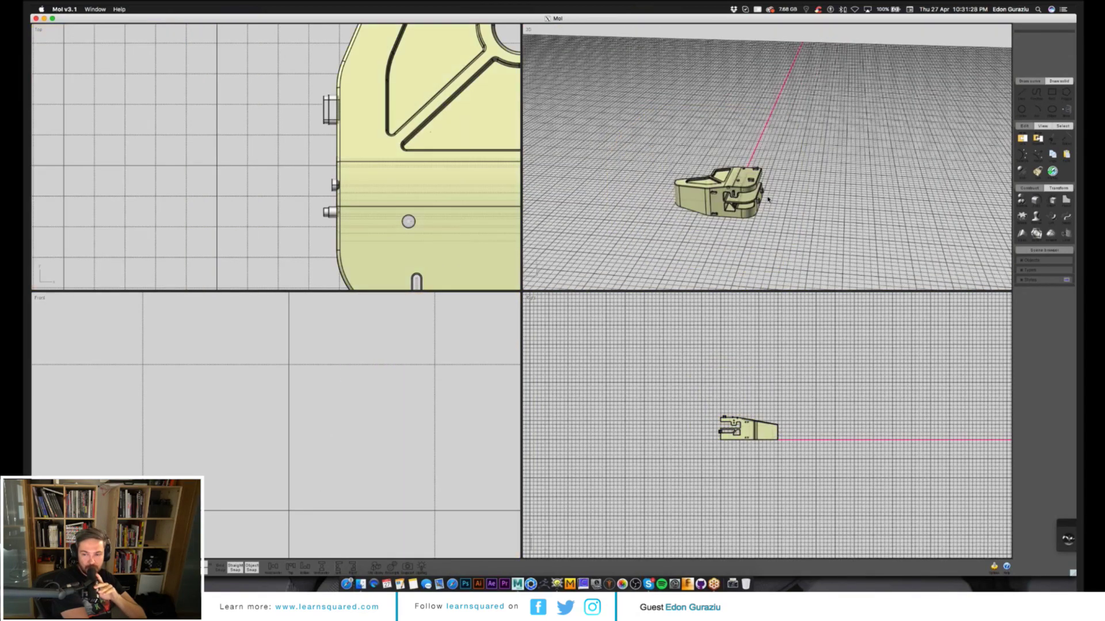
- Subtract all the small slot and pin solids from the bracket with a Boolean difference
middle_click_drag(768, 200, 803, 177)
right_click_drag(802, 178, 811, 183)
left_click(806, 173)
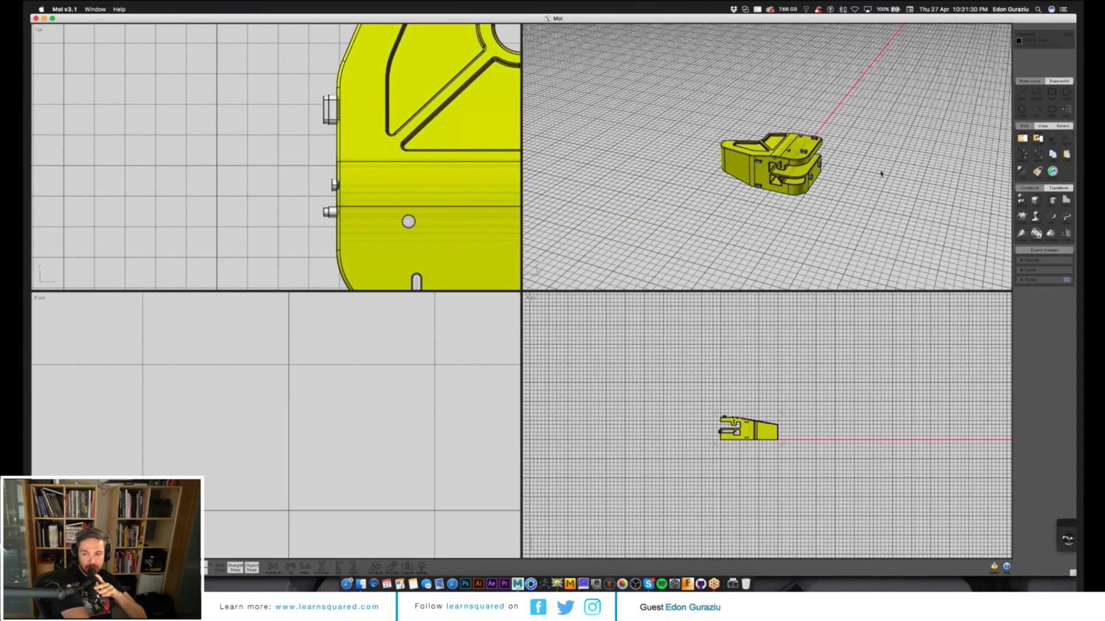
scroll(880, 174, "up", 6)
right_click_drag(880, 175, 803, 230)
left_click(803, 231)
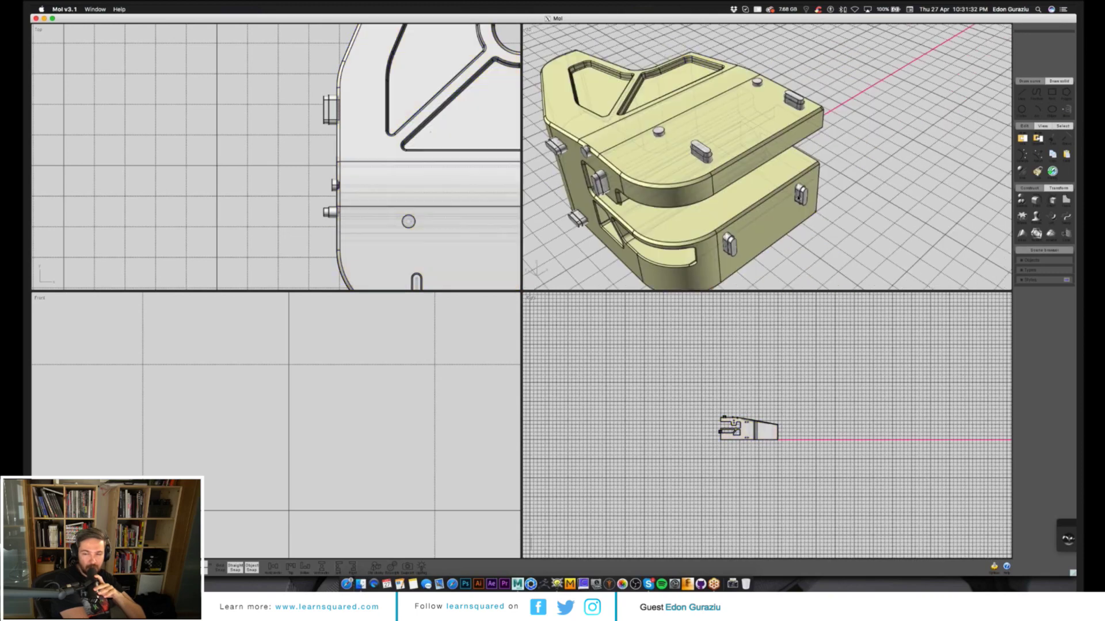
left_click(793, 228)
middle_click_drag(851, 201, 917, 170)
scroll(917, 170, "down", 3)
left_click(1021, 199)
left_click(1022, 202)
left_click_drag(932, 61, 700, 255)
right_click(886, 198)
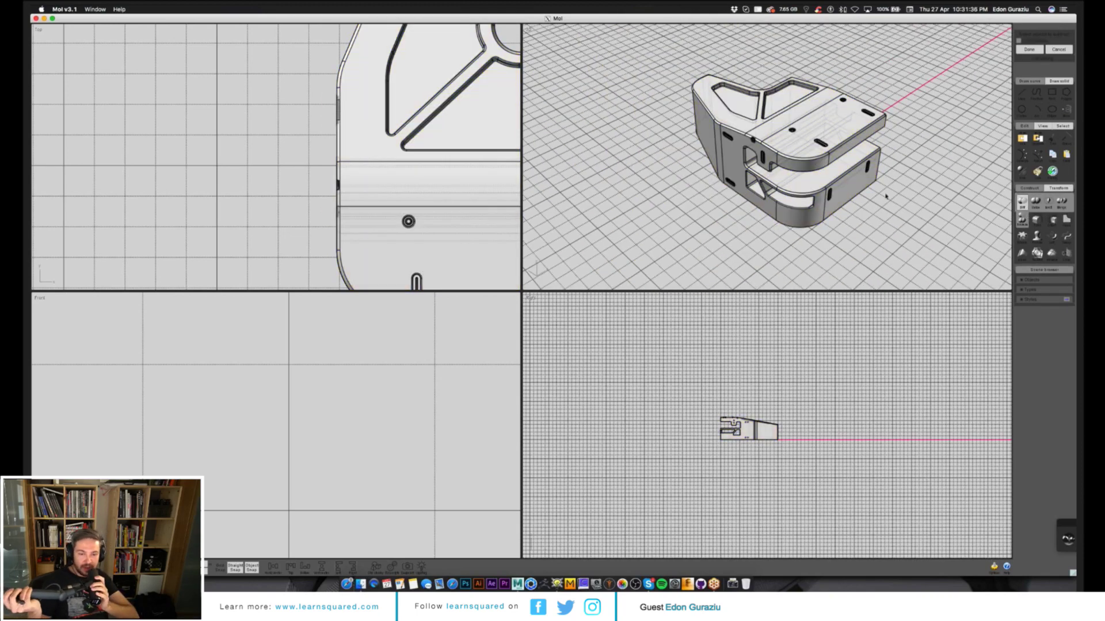
- Offset the bracket tab's rounded U-shaped edge chain slightly inward into the tab
right_click_drag(905, 197, 748, 178)
scroll(822, 191, "up", 3)
scroll(777, 455, "up", 5)
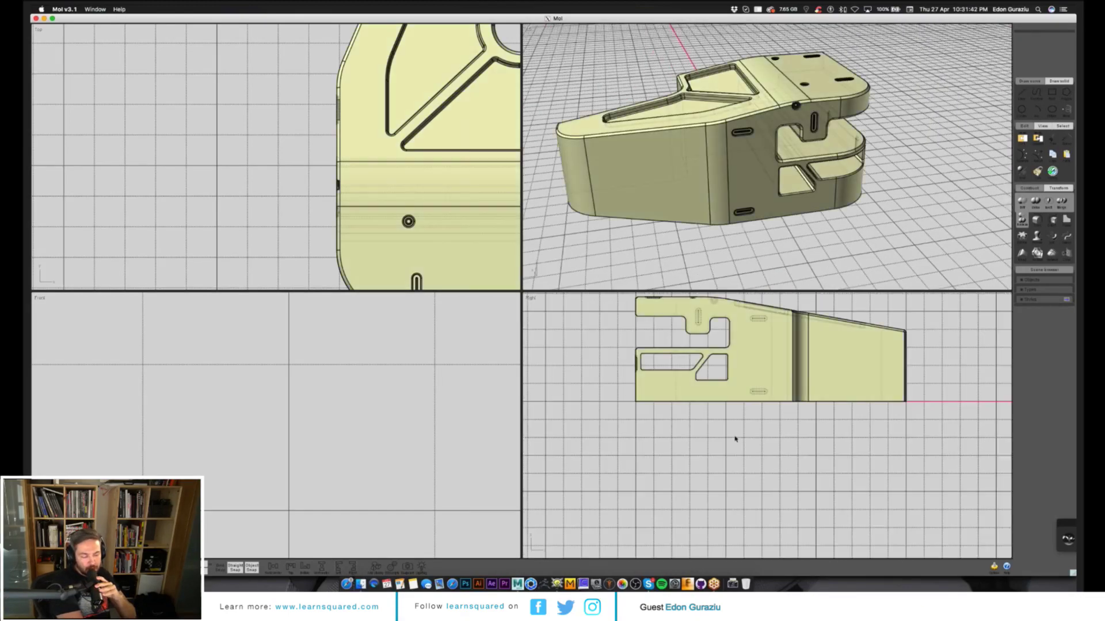
right_click_drag(735, 439, 735, 513)
scroll(742, 440, "up", 4)
scroll(702, 435, "down", 2)
right_click_drag(702, 438, 729, 435)
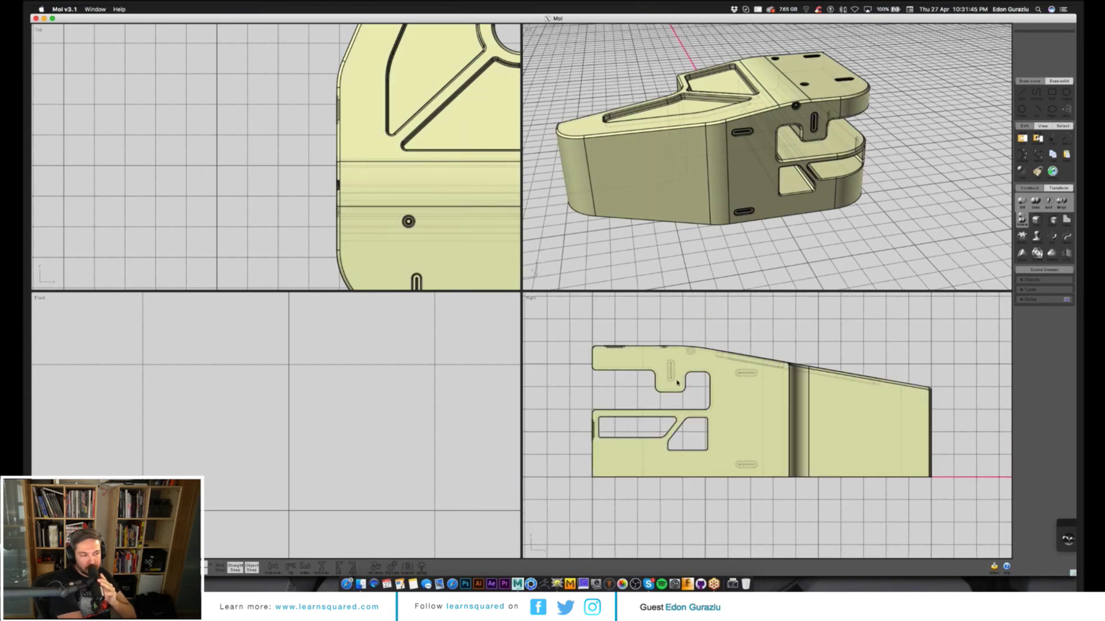
scroll(683, 391, "down", 2)
scroll(748, 395, "up", 6)
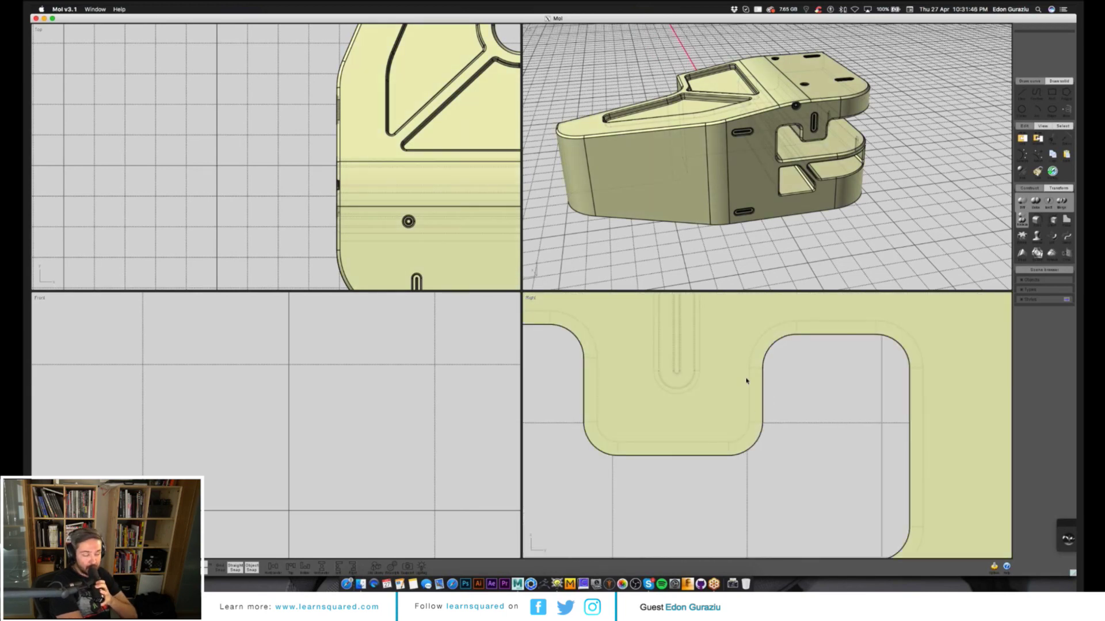
scroll(746, 381, "down", 3)
left_click(732, 439)
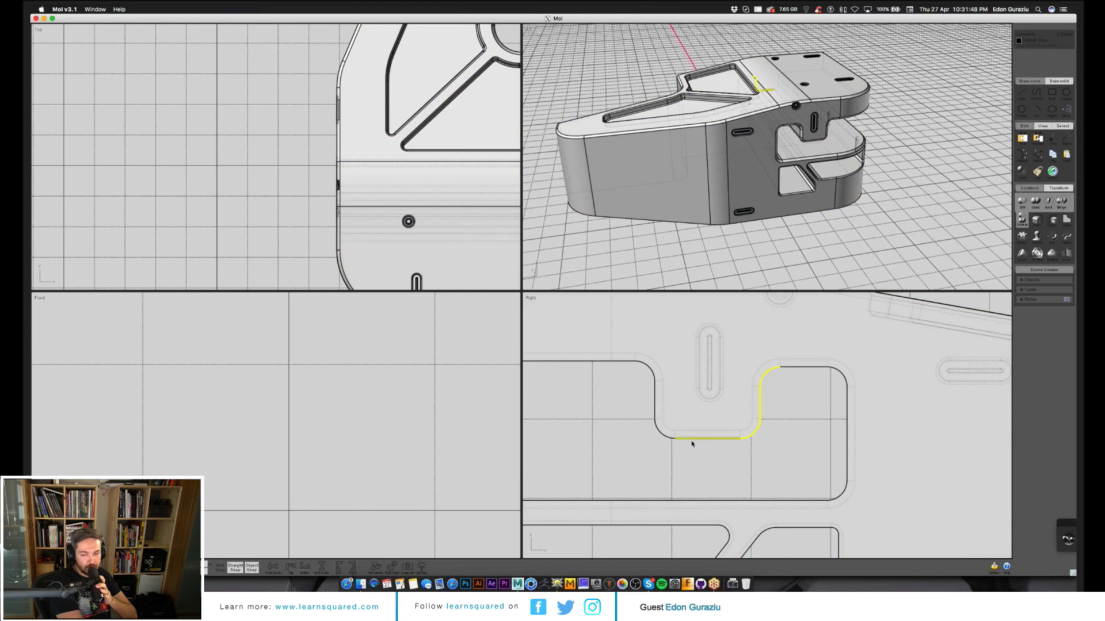
left_click(661, 432)
left_click(656, 409)
left_click(649, 368)
left_click(1054, 220)
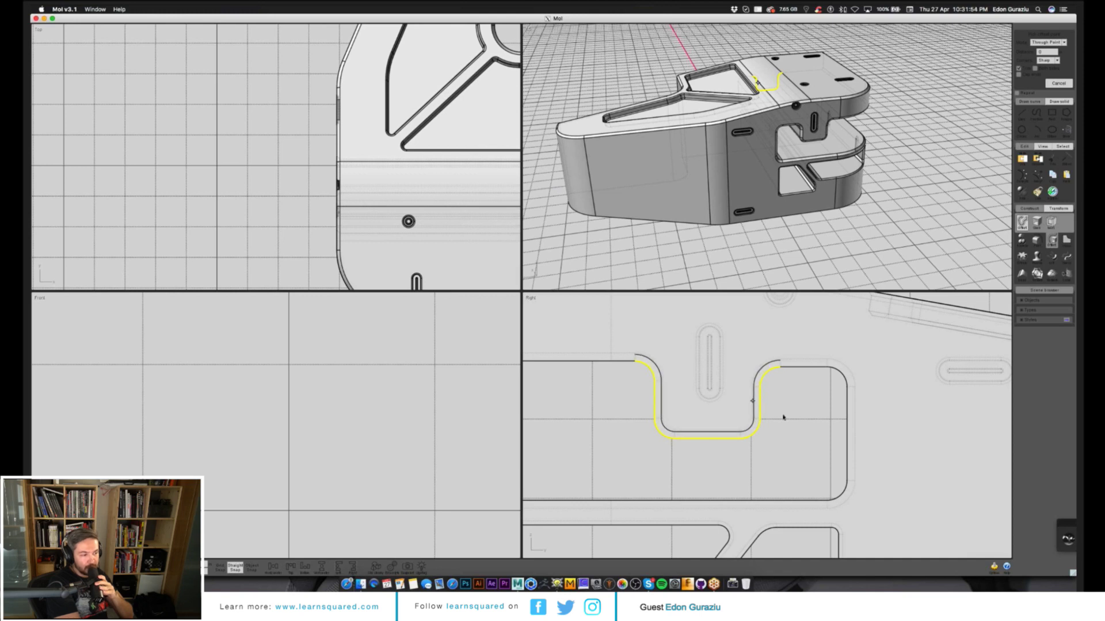
left_click(740, 439)
scroll(786, 440, "up", 2)
middle_click_drag(786, 440, 795, 444)
key("Escape")
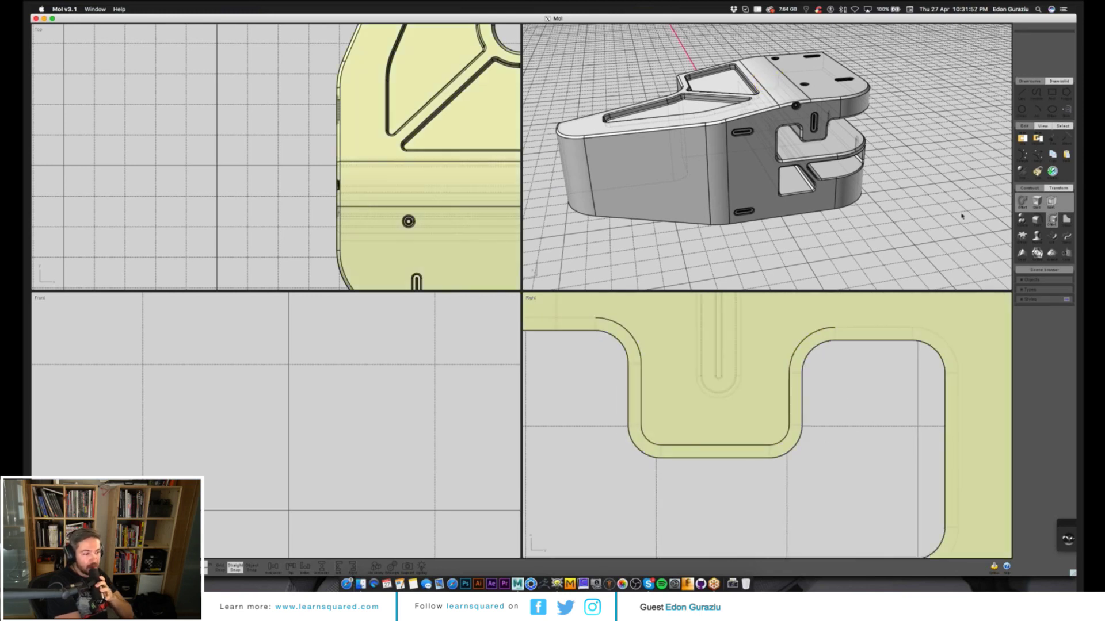
- Draw a polyline with a square U-shaped dip below the tab's vertical slot, its ends crossing both sides of the offset curve
left_click(1023, 93)
left_click(1037, 95)
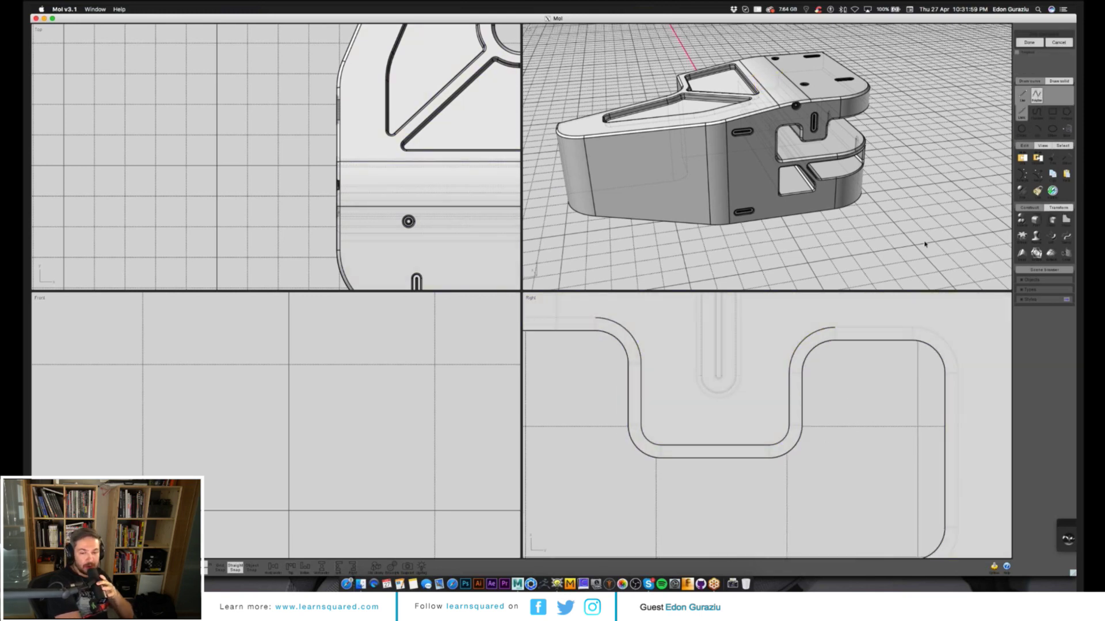
left_click(810, 341)
left_click(752, 340)
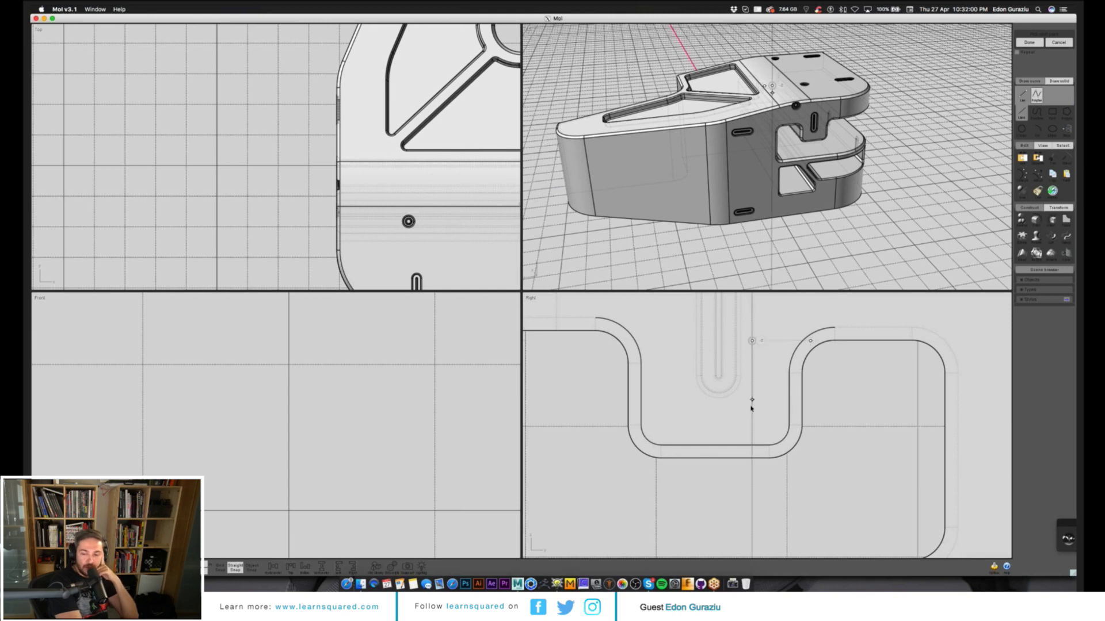
left_click(752, 407)
left_click(684, 407)
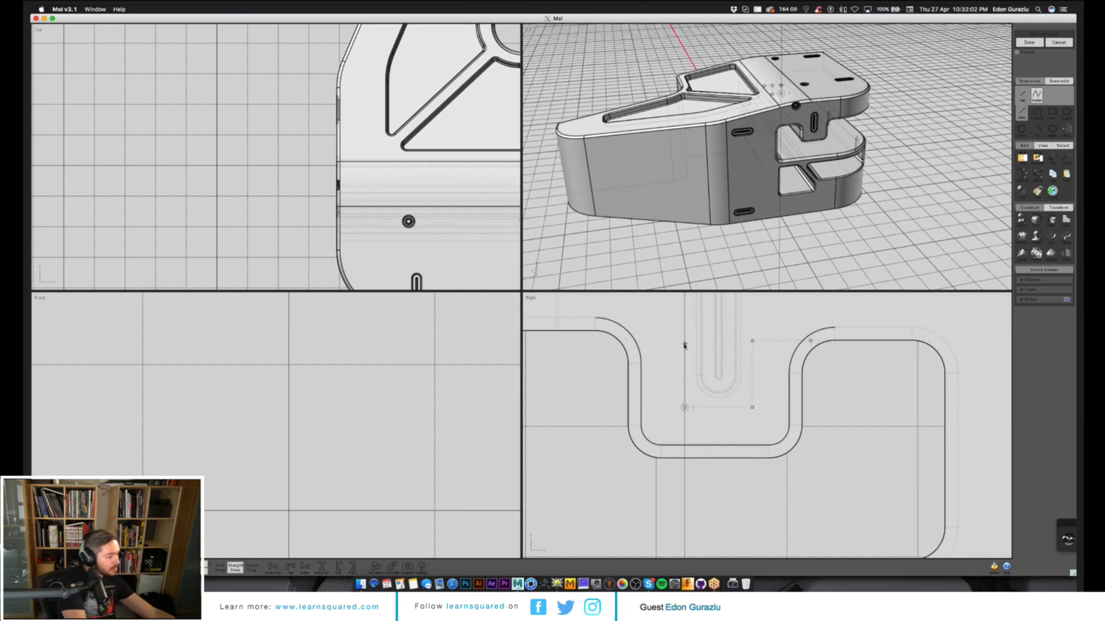
left_click(684, 344)
left_click(629, 343)
right_click(660, 346)
- Align the offset curve and the polyline onto one vertical plane beside the bracket in the front view
left_click(661, 345)
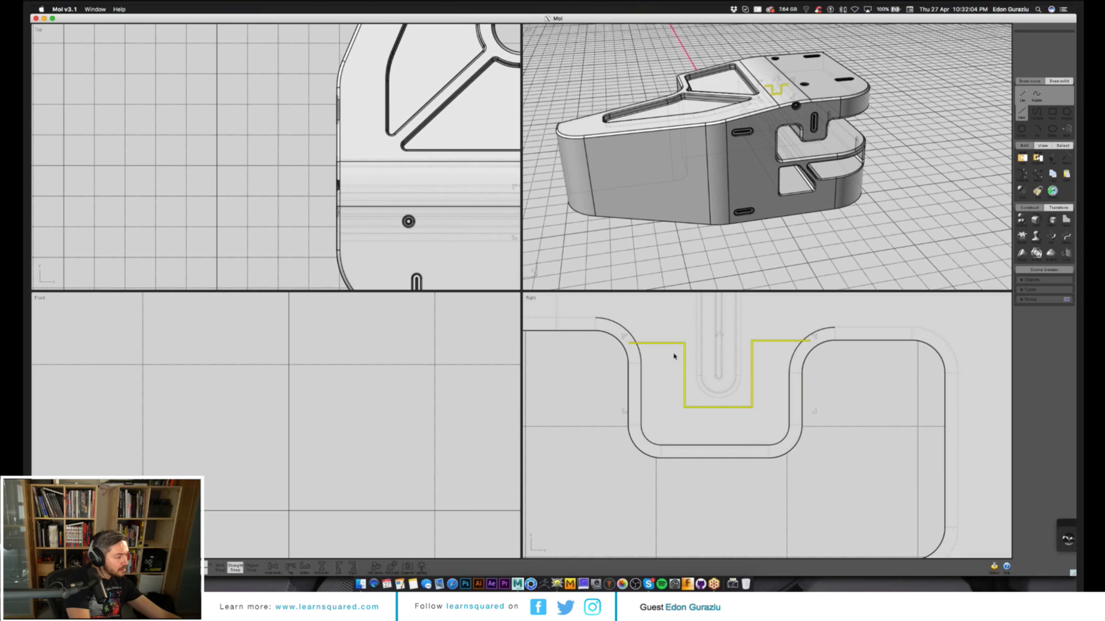
left_click(640, 377)
scroll(388, 430, "down", 8)
key("f")
scroll(398, 431, "down", 10)
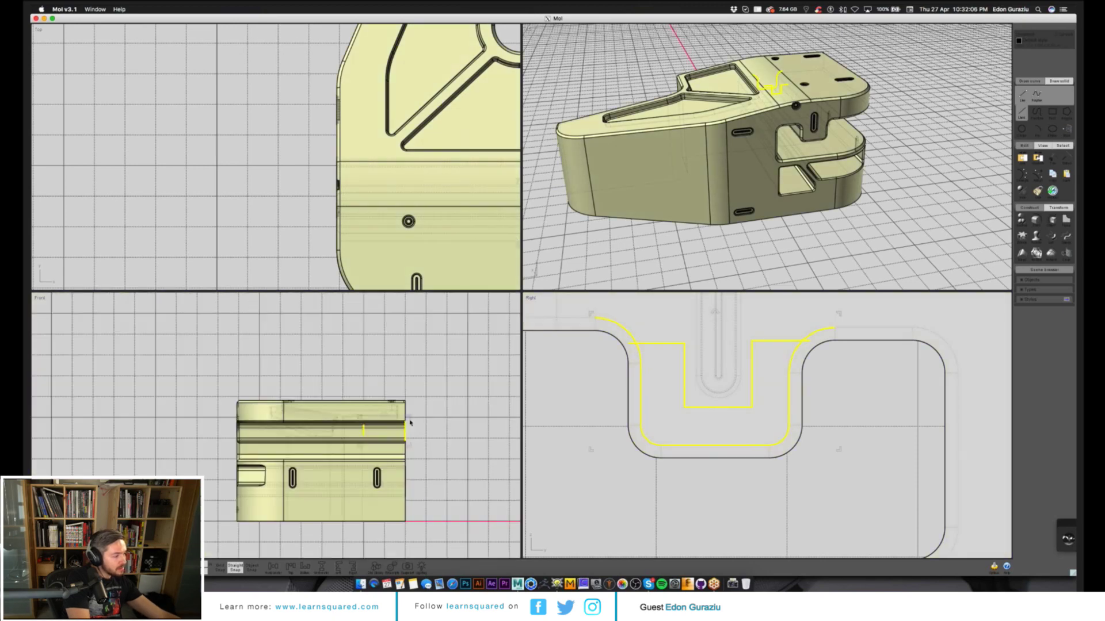
right_click_drag(439, 447, 355, 434)
scroll(314, 416, "up", 3)
left_click(322, 567)
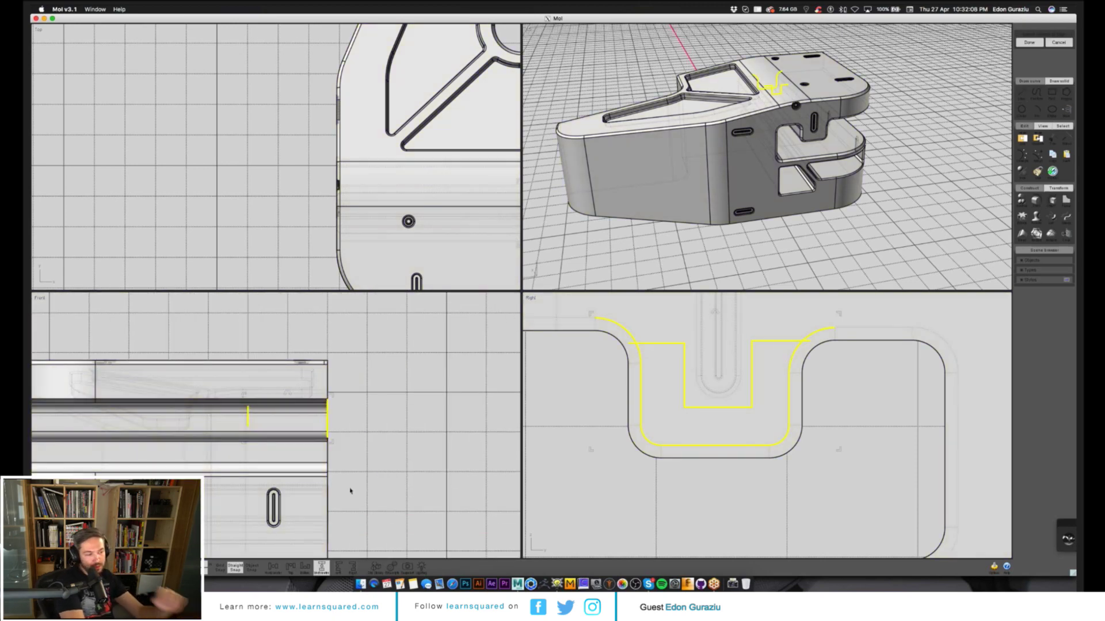
left_click_drag(288, 416, 376, 417)
- Trim away the offset curve's two curved ends that extend above the polyline
scroll(392, 432, "up", 3)
left_click(602, 422)
left_click(640, 386)
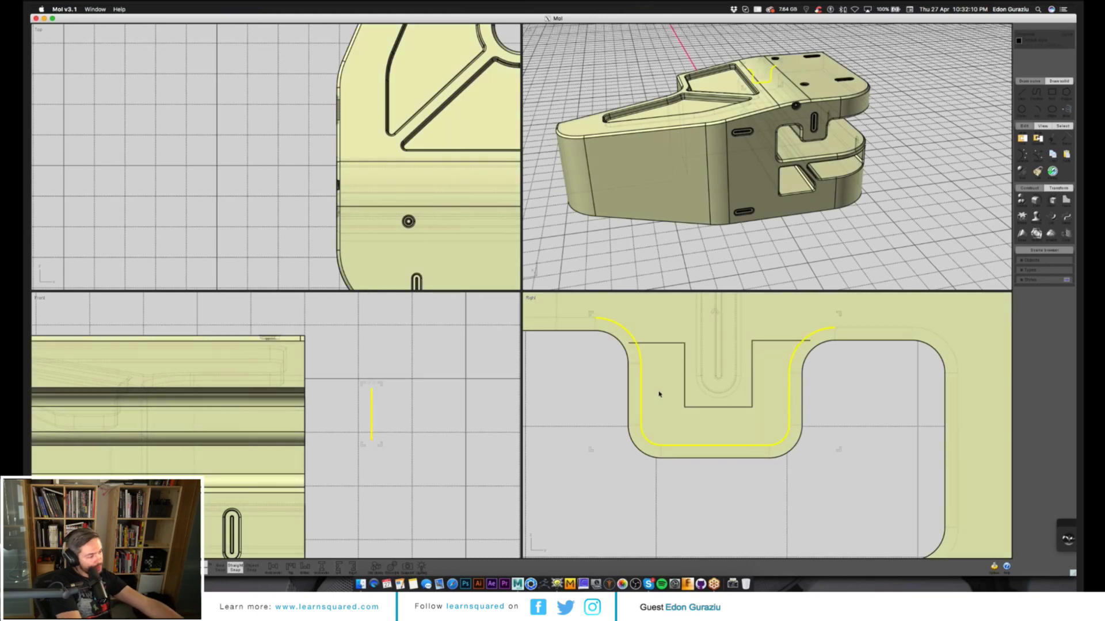
left_click(654, 364)
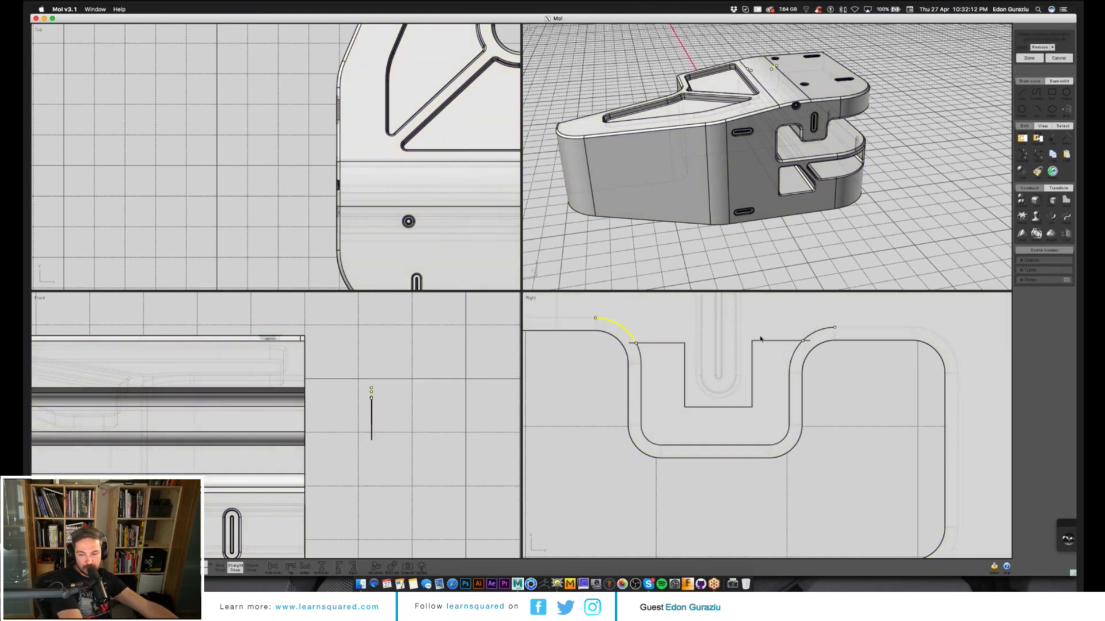
left_click(780, 341)
- Trim away the polyline's short ends that overhang the offset curve
key("t")
left_click(790, 360)
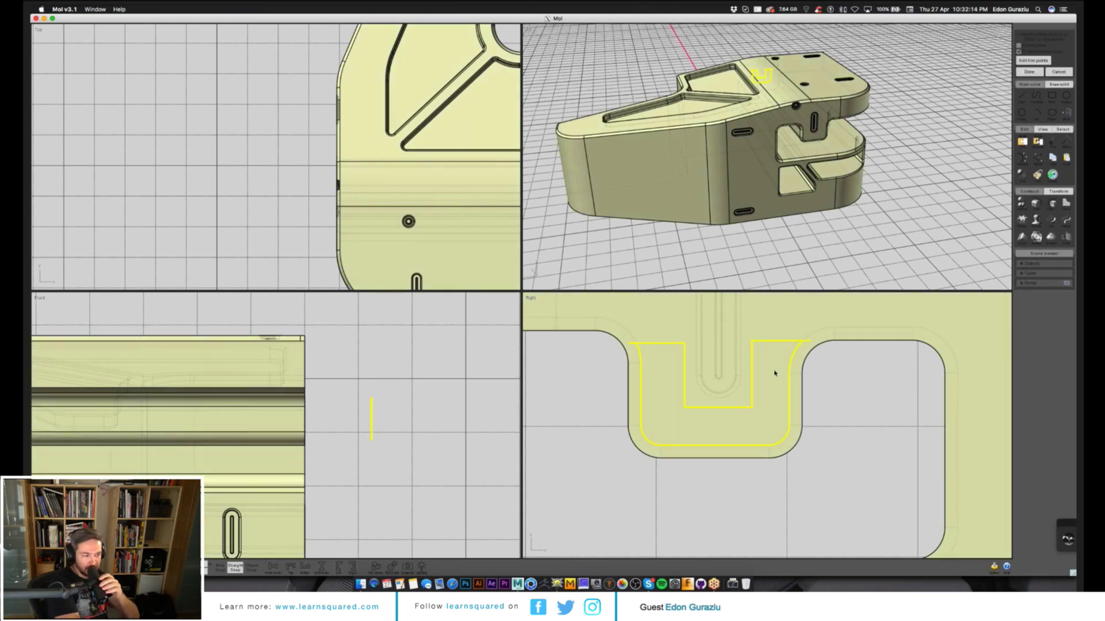
right_click(774, 372)
left_click(807, 341)
right_click(647, 360)
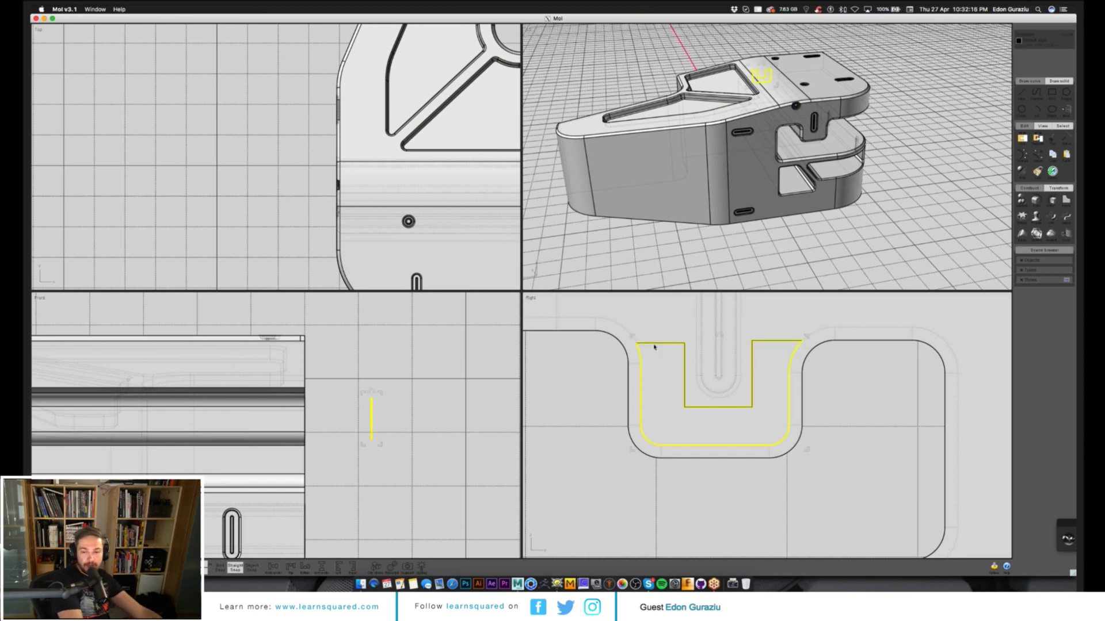
- Fillet the inner corners and upper tips of the U-shaped profile with circular rounding
left_click(667, 366)
left_click(1035, 202)
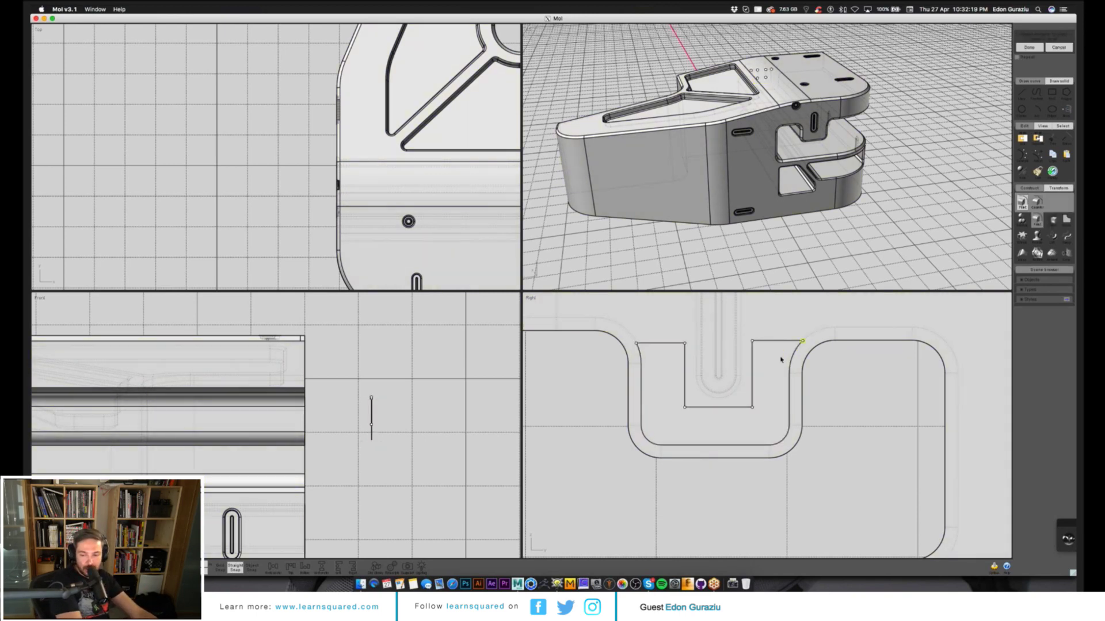
left_click_drag(763, 329, 682, 432)
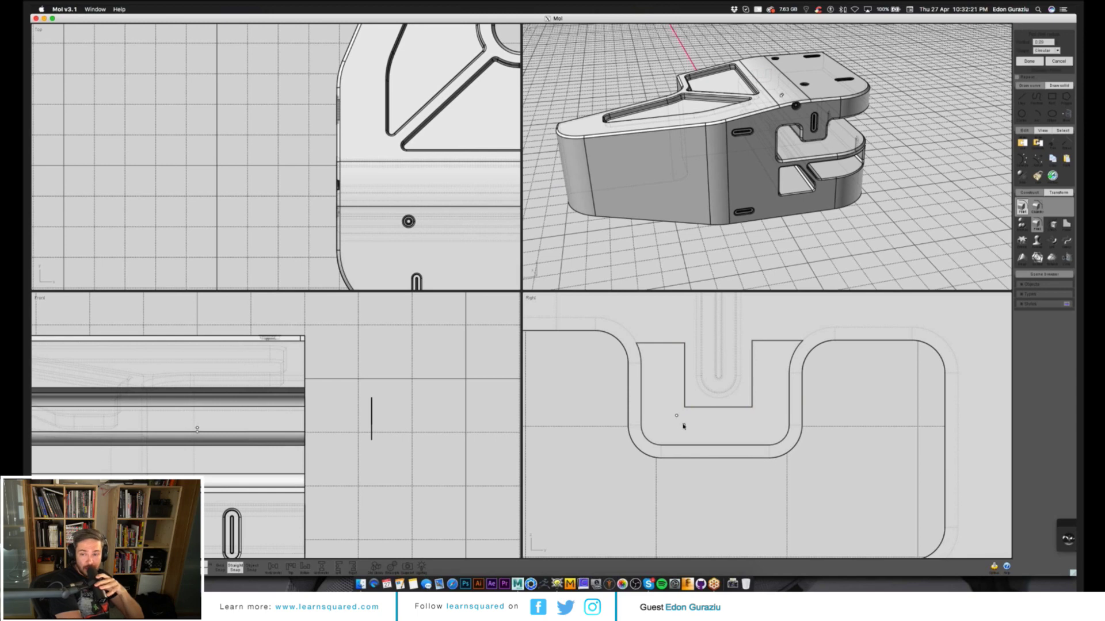
left_click(684, 407)
right_click(659, 375)
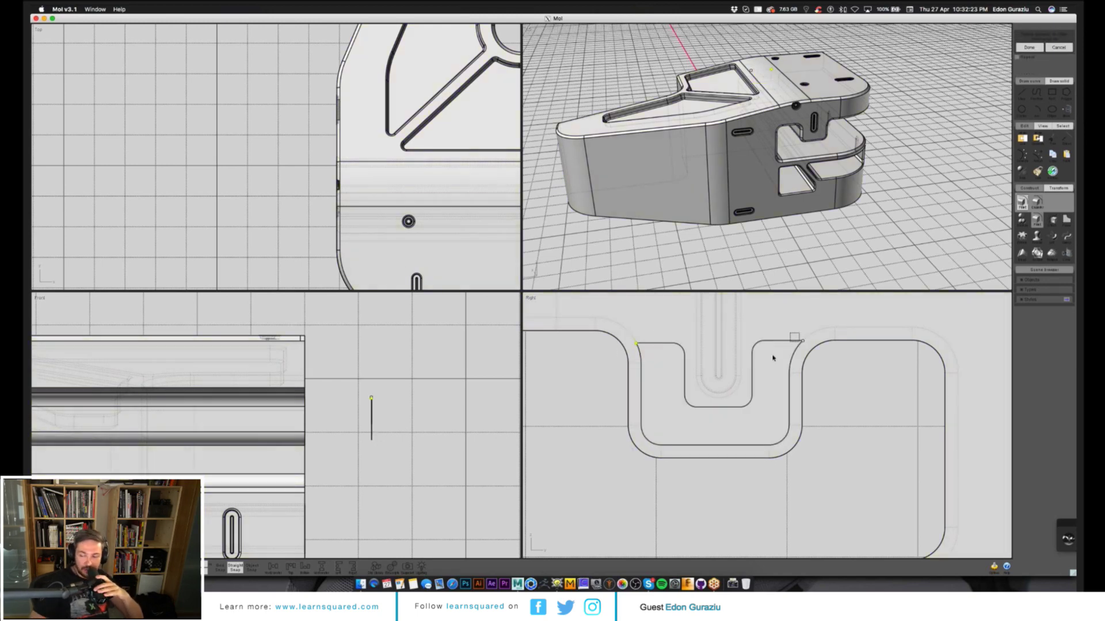
right_click(765, 360)
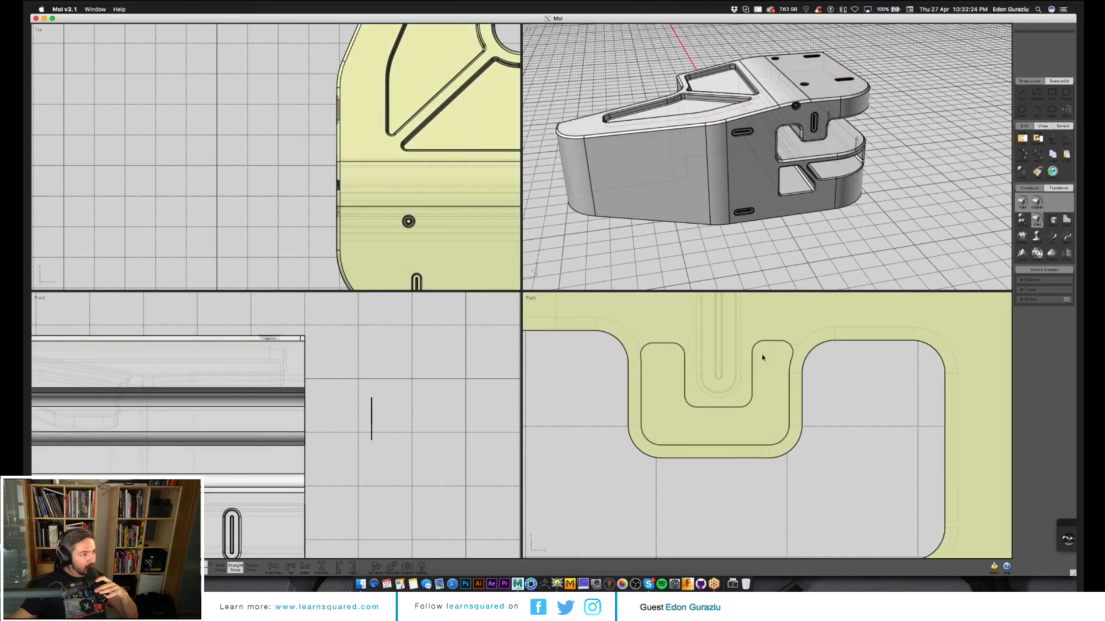
- Try to cut the bracket with the filleted U-shaped profile using a Boolean difference
left_click(889, 310)
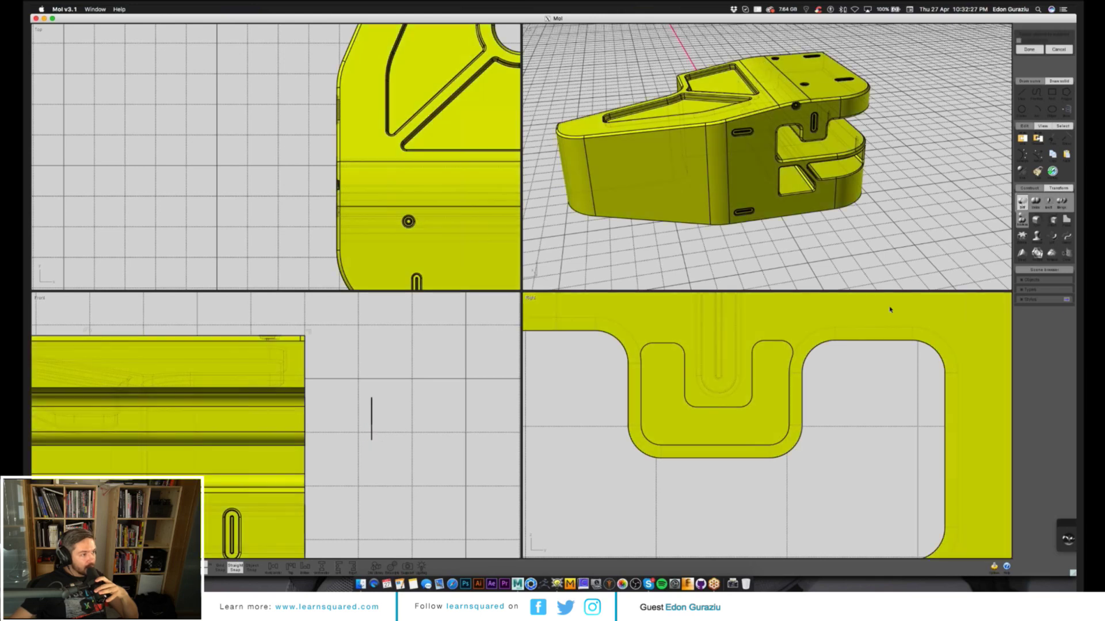
left_click(791, 352)
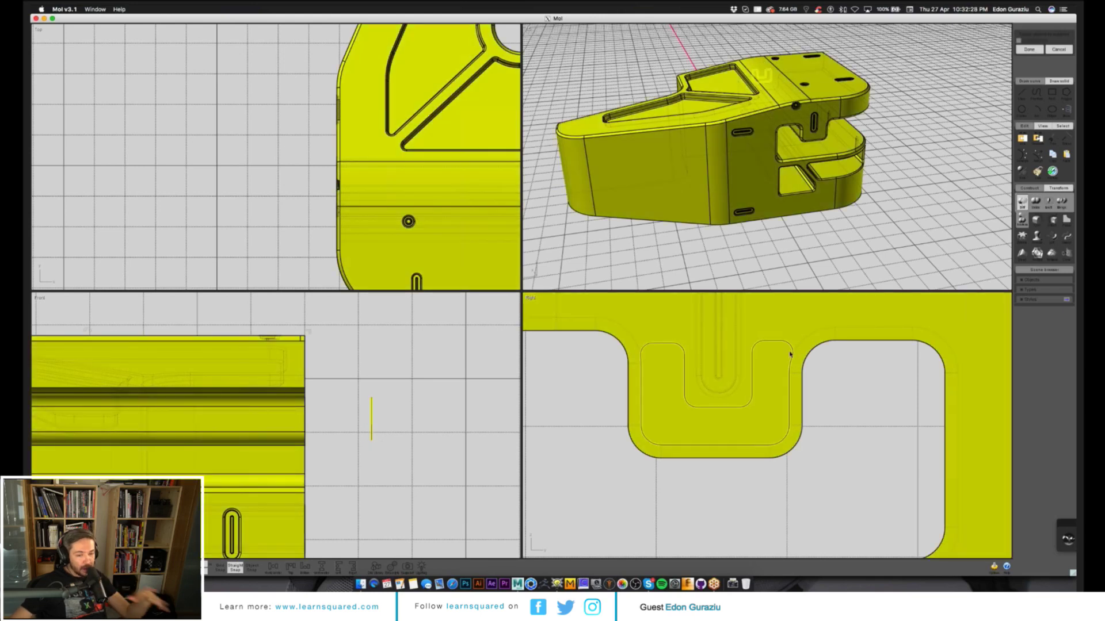
right_click(948, 186)
right_click_drag(948, 186, 875, 151)
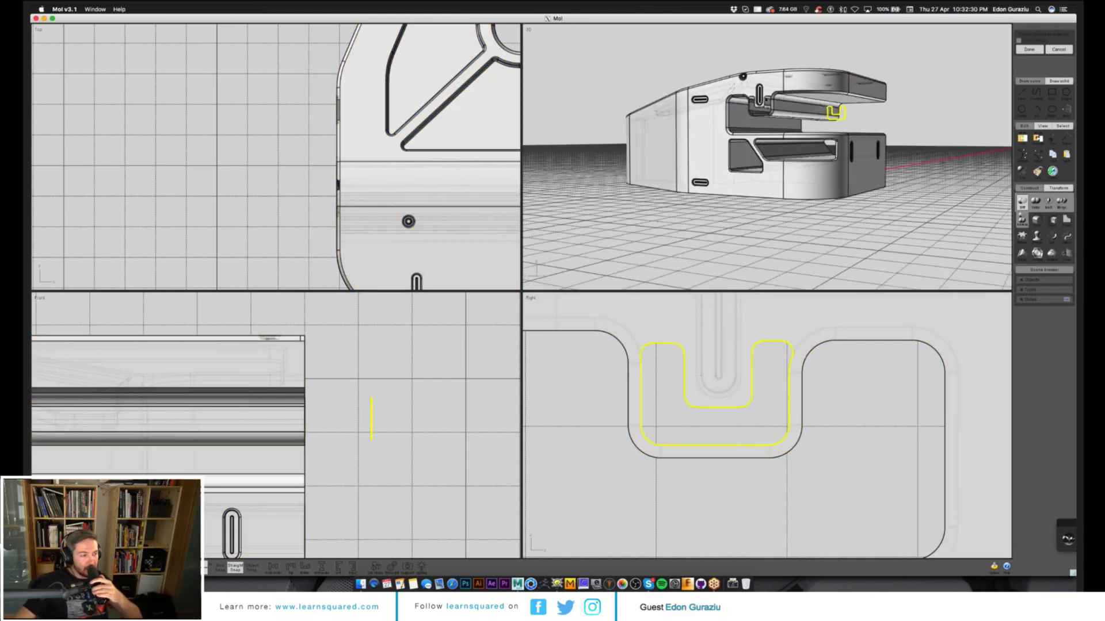
scroll(791, 151, "up", 5)
right_click_drag(791, 151, 863, 166)
left_click(861, 398)
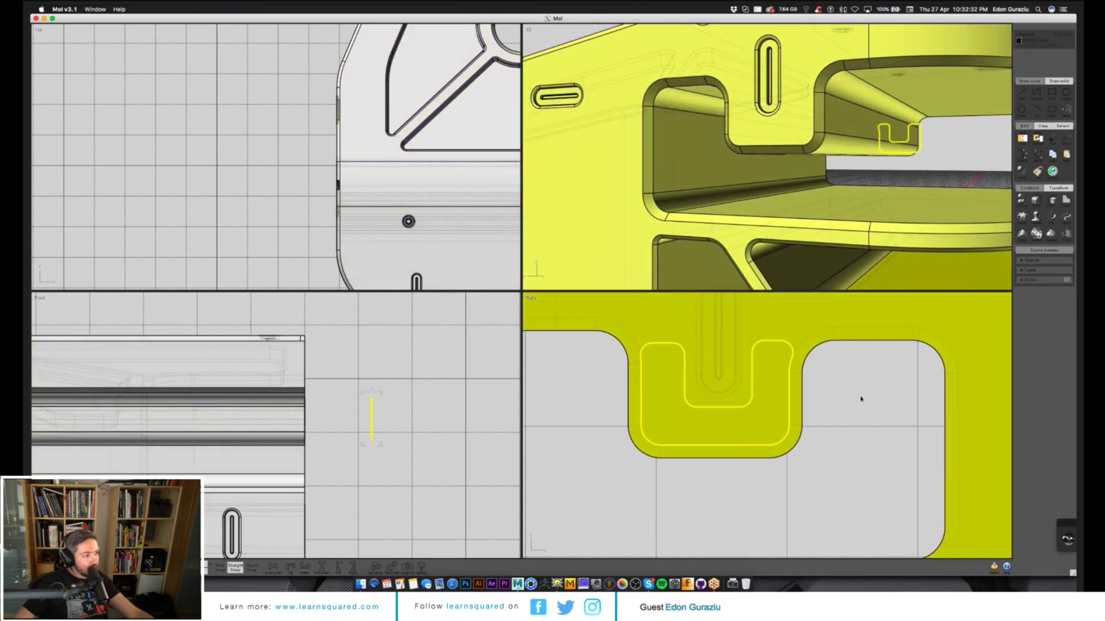
key("Escape")
left_click(889, 210)
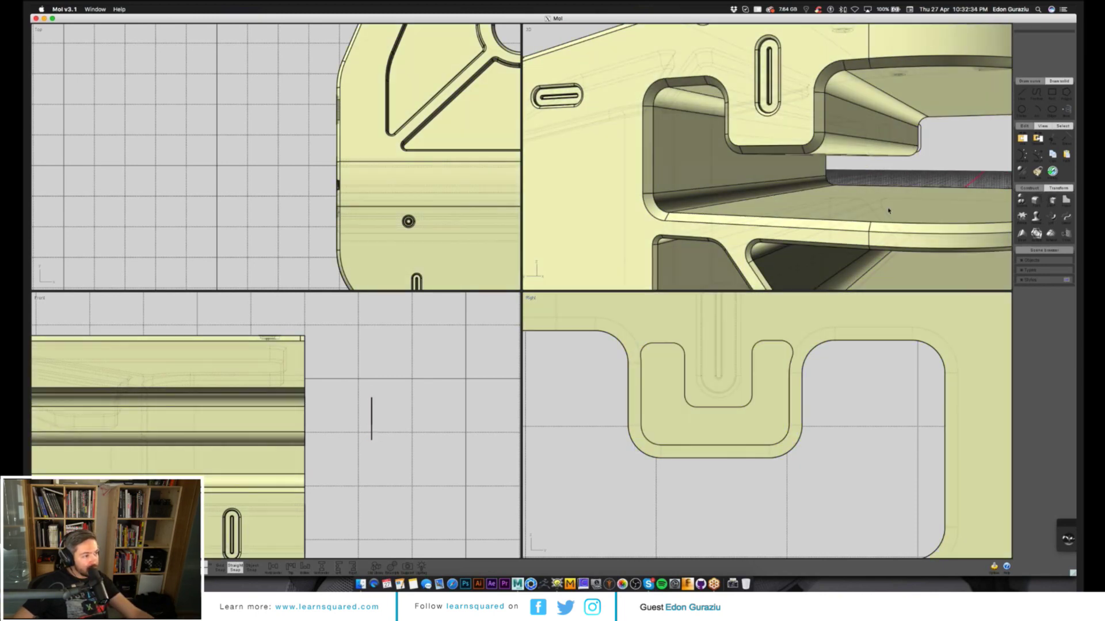
left_click(921, 147)
scroll(740, 421, "down", 3)
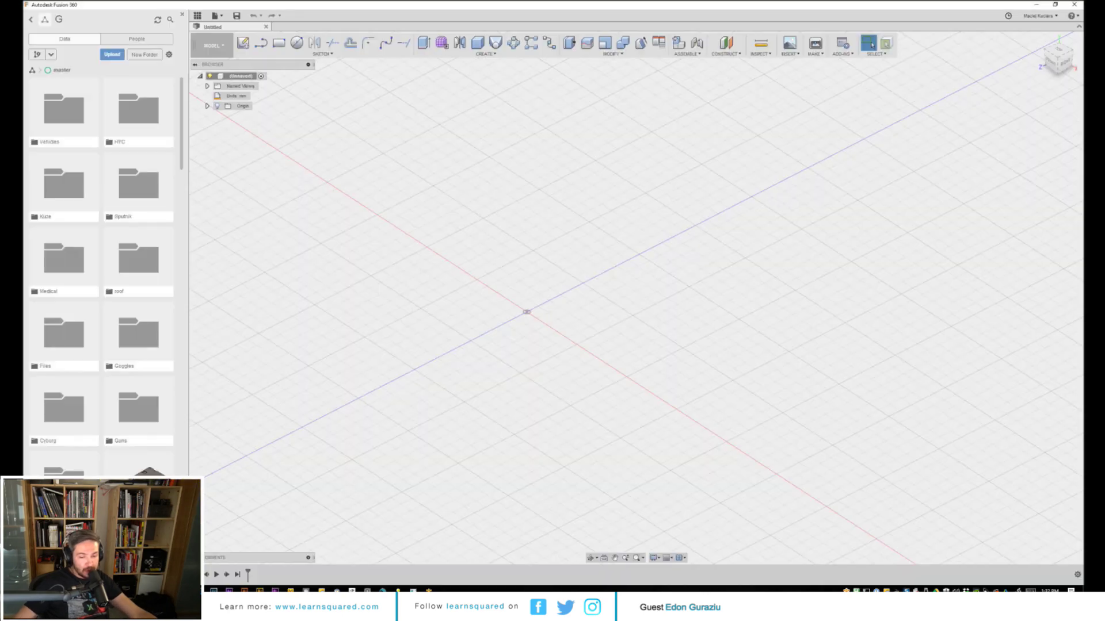
- Switch to Autodesk Fusion 360 with its empty untitled design
key("alt+Tab")
middle_click_drag(506, 387, 557, 409, "shift")
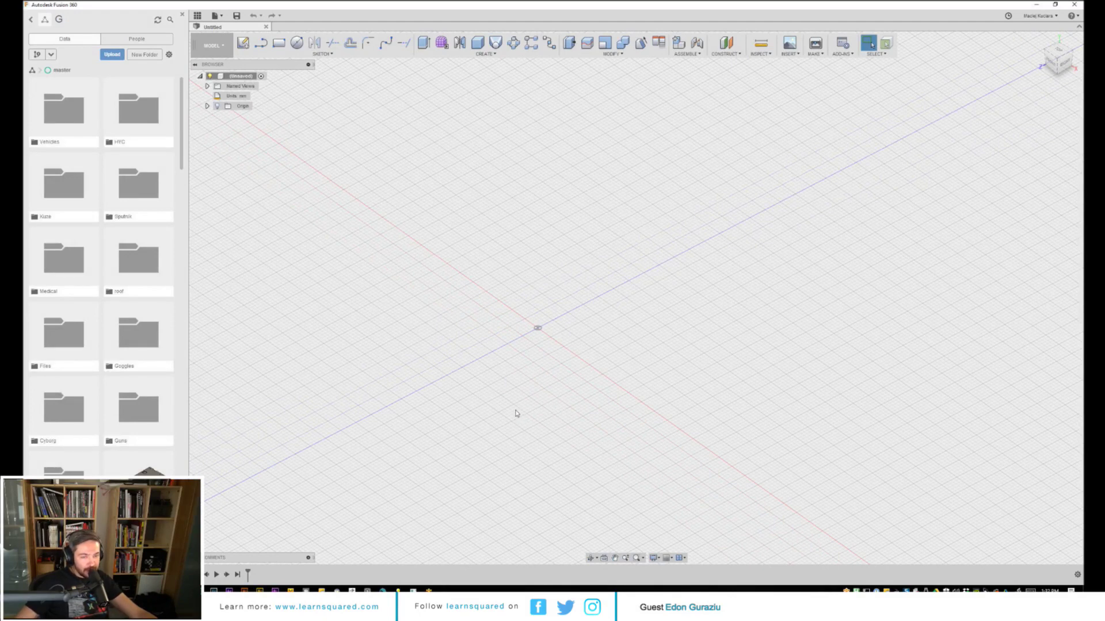
middle_click_drag(516, 413, 516, 409, "shift")
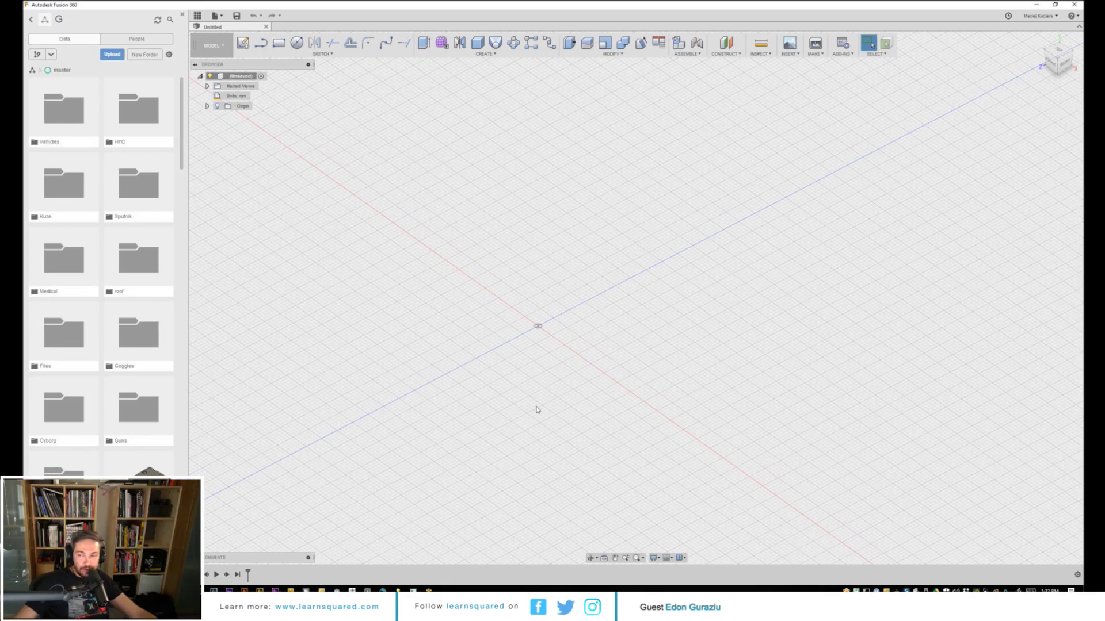
mouse_move(520, 415)
middle_mouse_down("shift")
mouse_move(535, 399)
mouse_move(542, 412)
mouse_move(524, 420)
middle_mouse_up("shift")
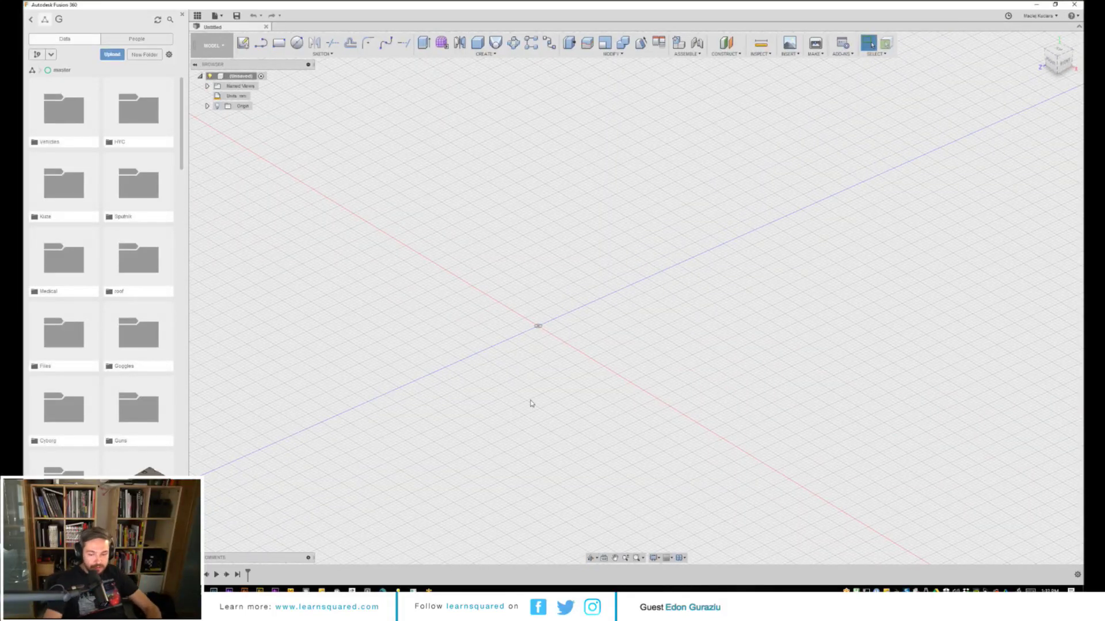
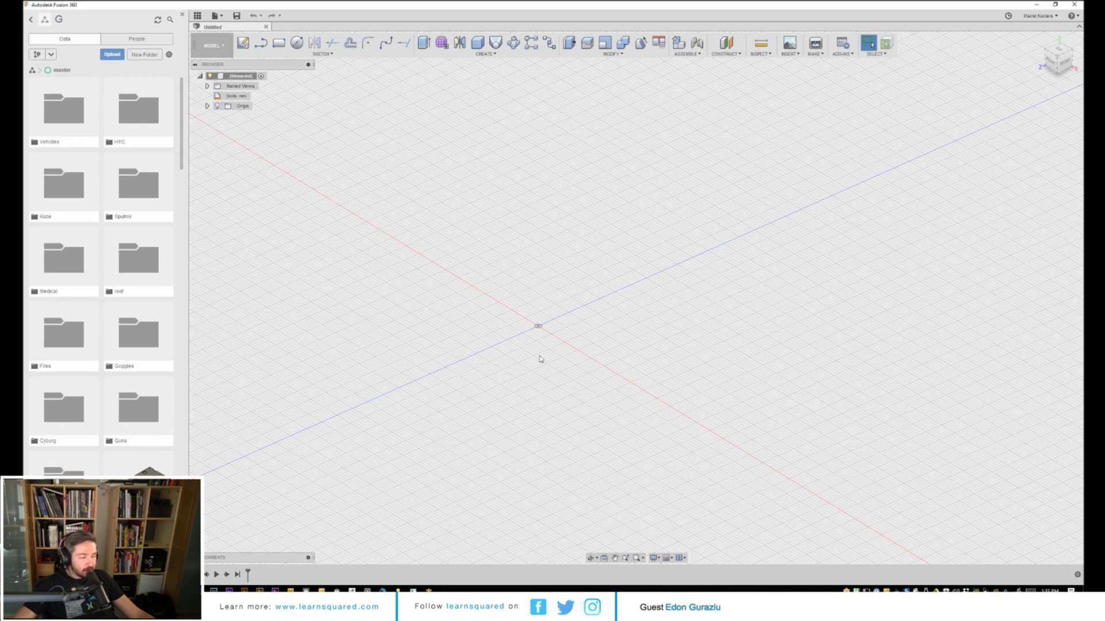
mouse_move(553, 347)
middle_mouse_down("shift")
mouse_move(572, 335)
mouse_move(564, 331)
middle_mouse_up("shift")
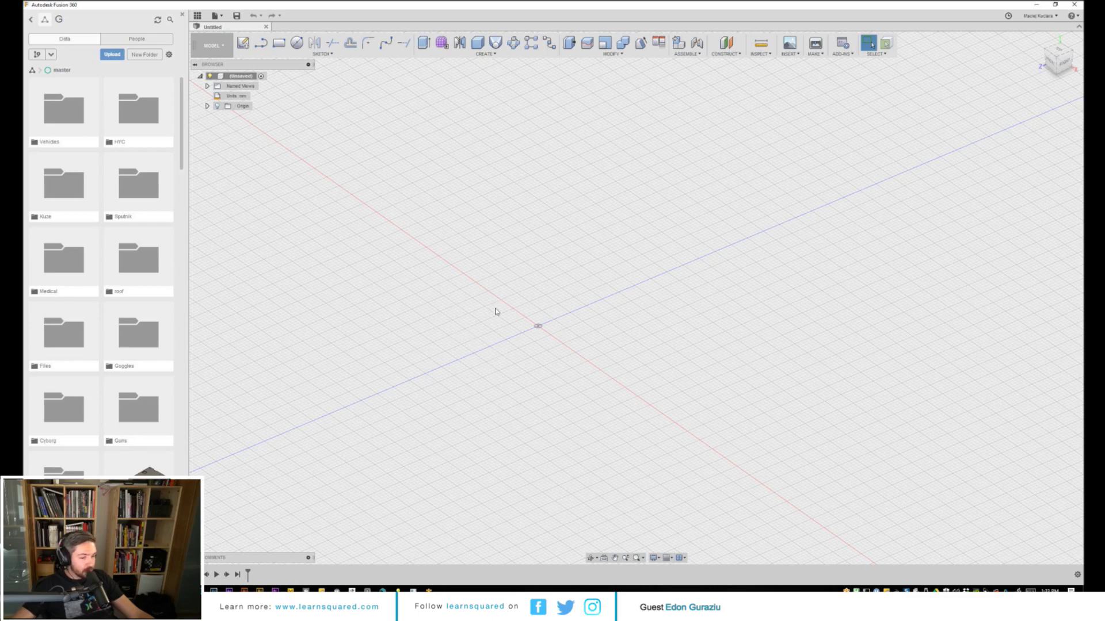
middle_click_drag(443, 375, 504, 387, "shift")
scroll(462, 380, "down", 2)
middle_click_drag(476, 332, 493, 316, "shift")
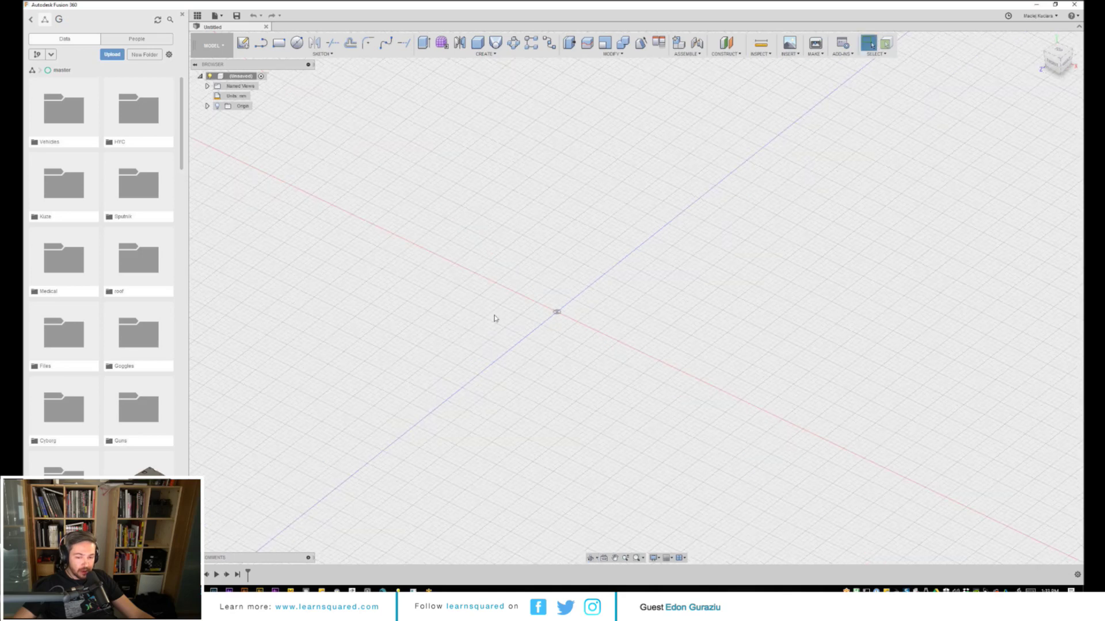
- Search the Model Toolbox for commands containing "l" and pin Ellipse to its shortcuts
key("s")
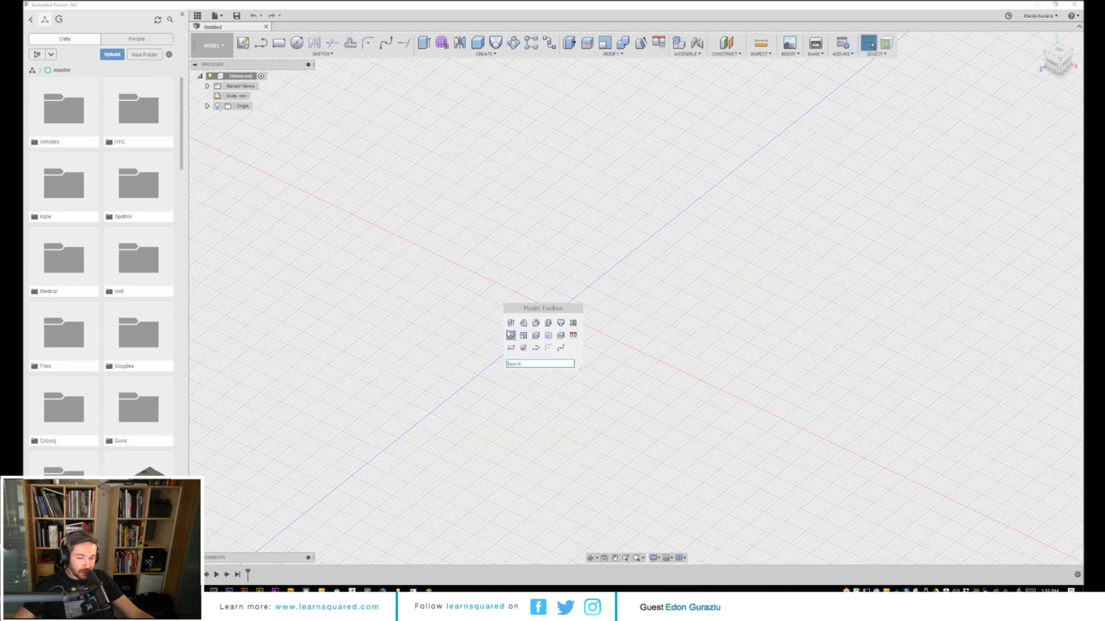
left_click(542, 363)
type("s")
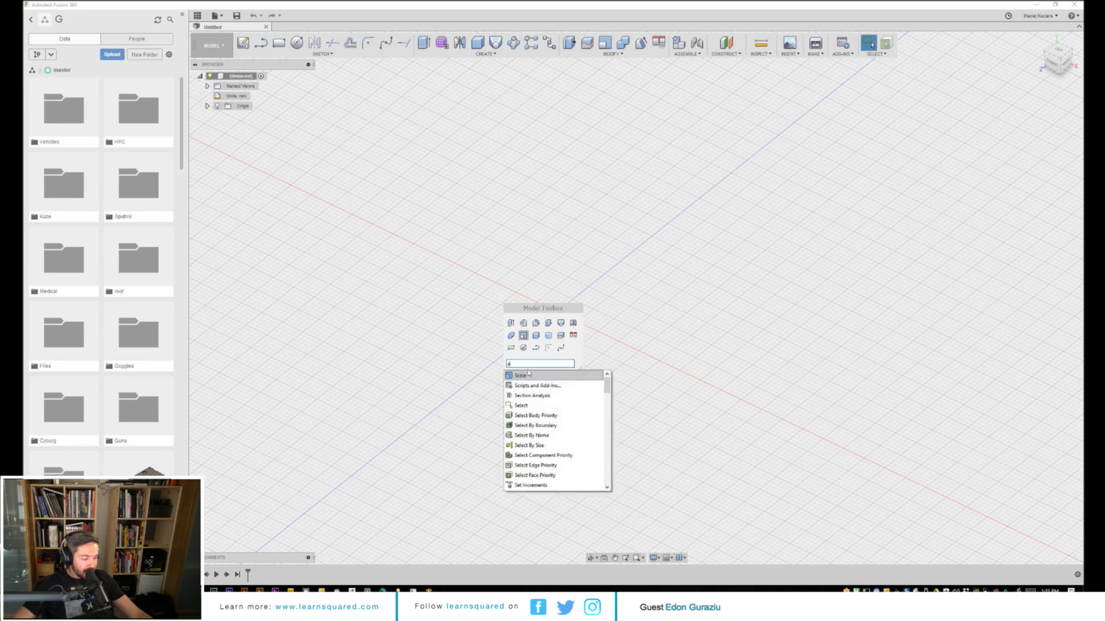
key("BackSpace")
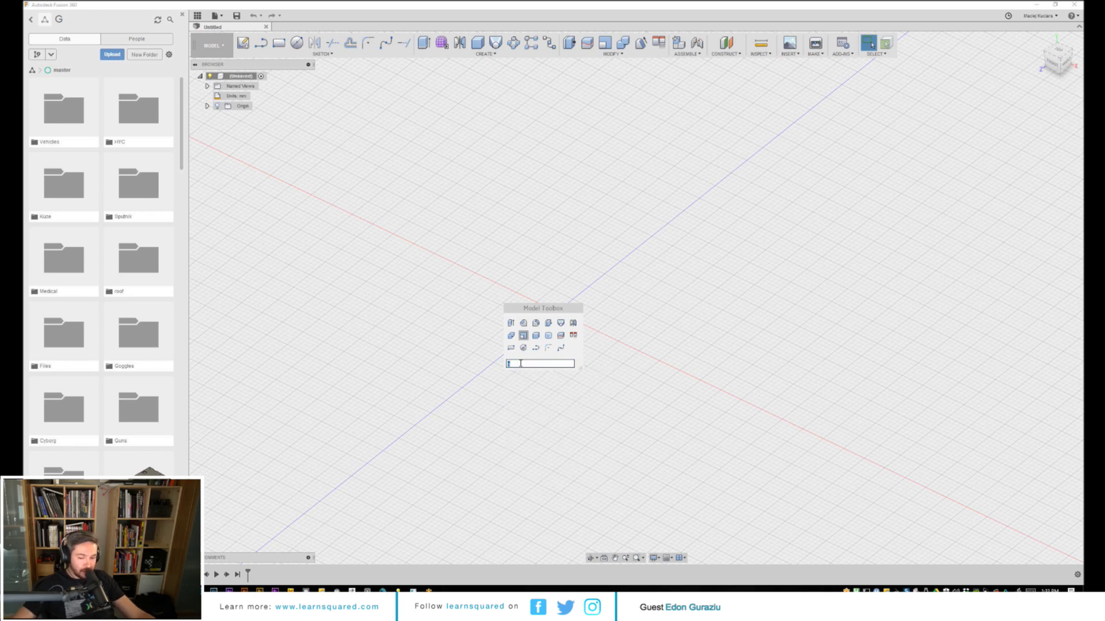
type("l")
scroll(545, 416, "down", 5)
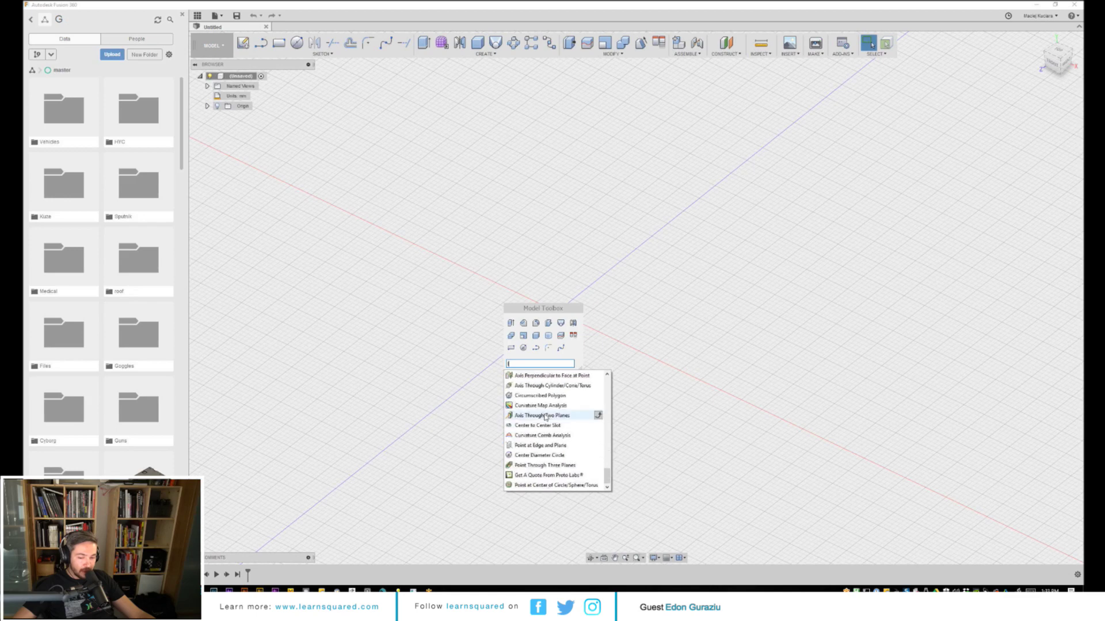
scroll(526, 383, "up", 10)
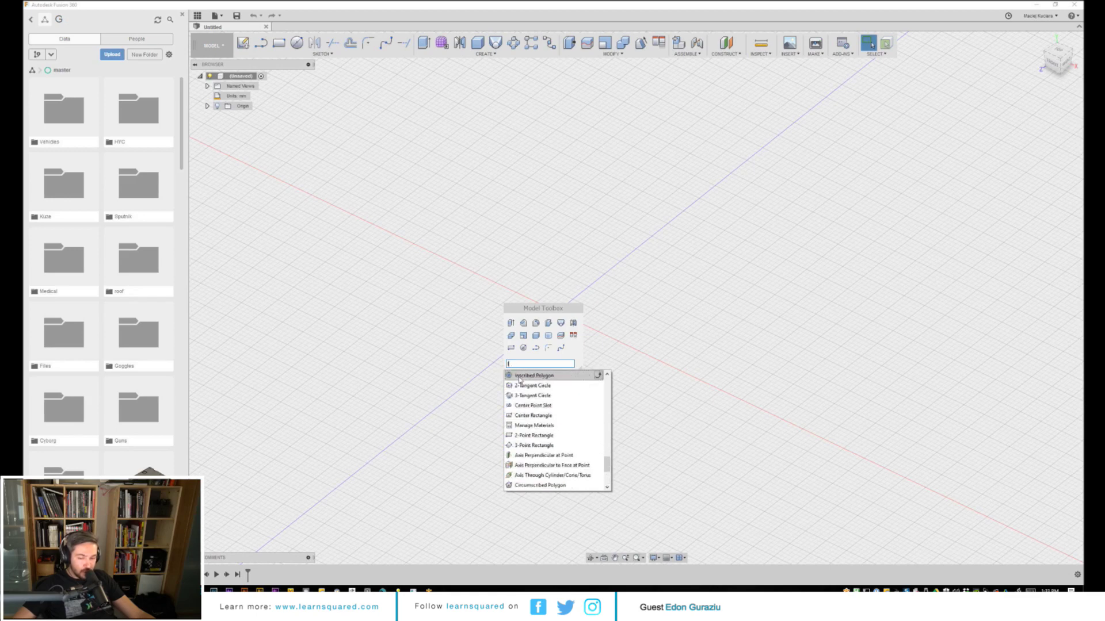
scroll(529, 390, "up", 2)
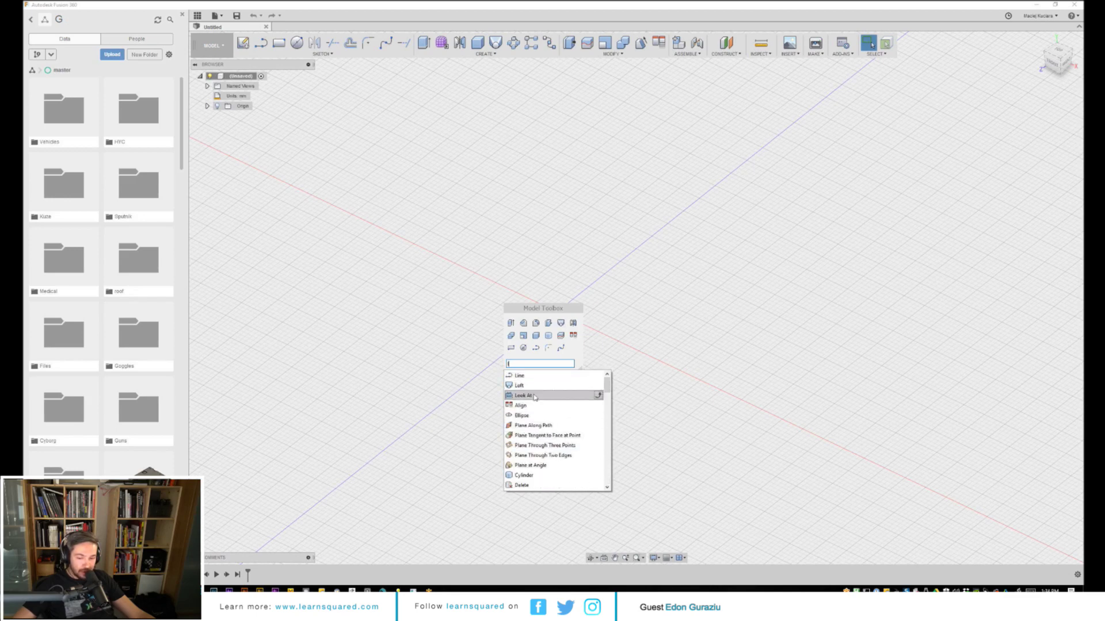
left_click(598, 415)
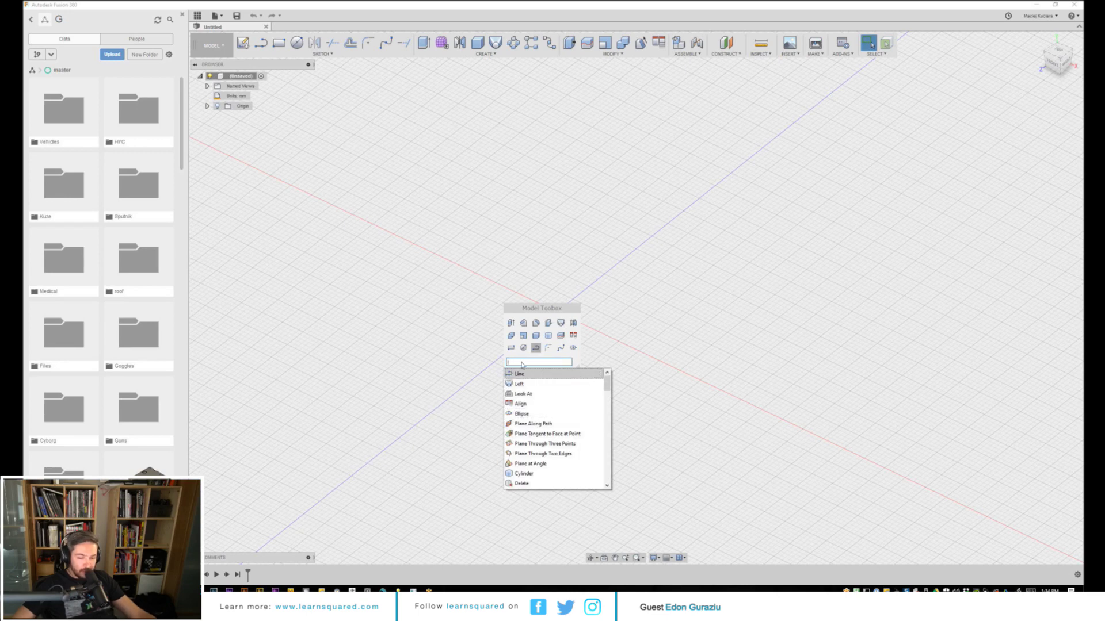
- Unpin Ellipse from the Model Toolbox shortcuts and move the spline shortcut one place ahead of the sketch fillet shortcut
key("BackSpace")
type("el")
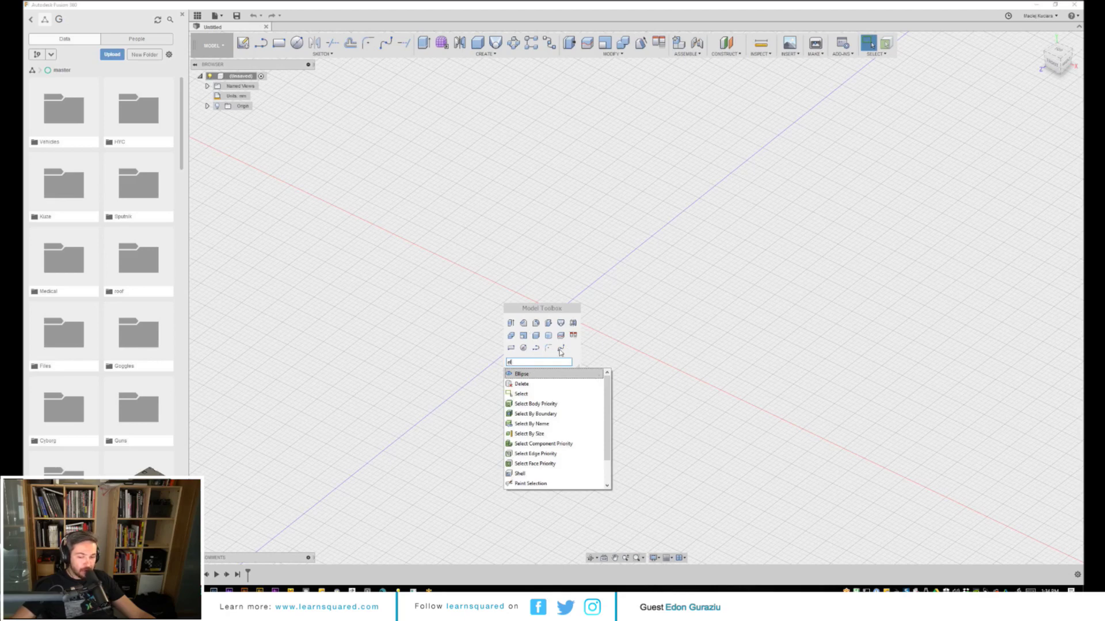
left_click_drag(561, 351, 549, 351)
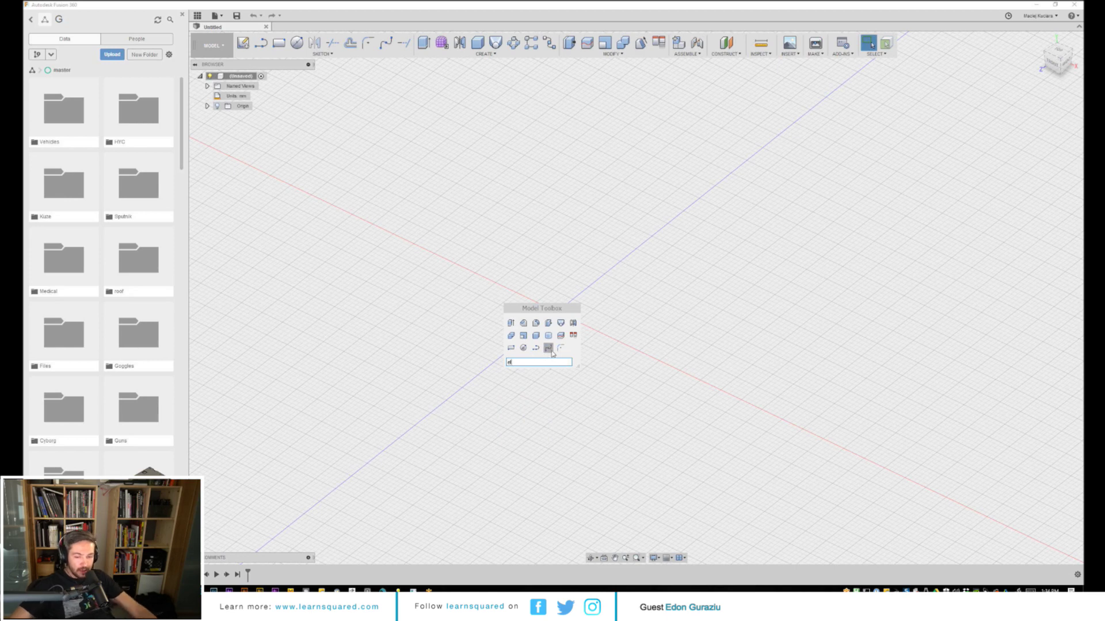
left_click(550, 395)
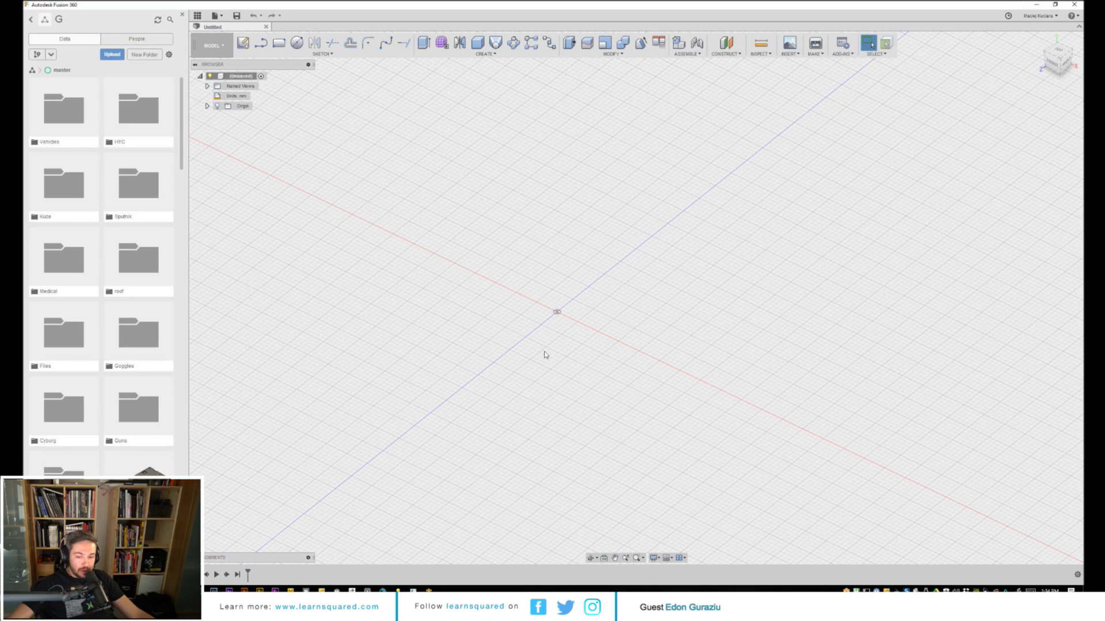
type("ss")
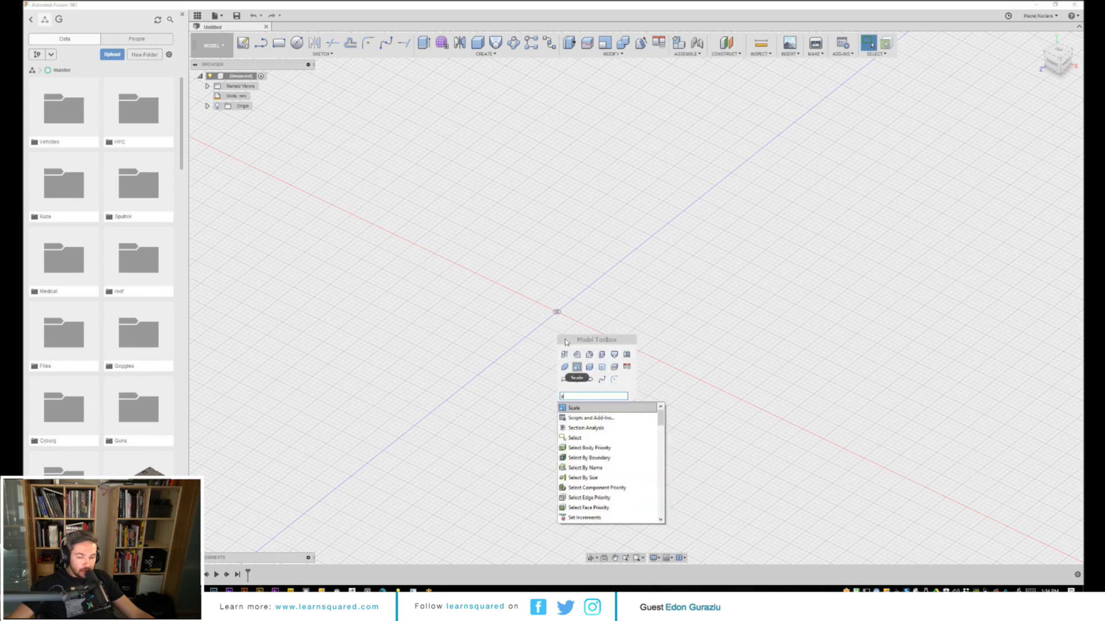
key("Escape")
key("Escape")
key("s")
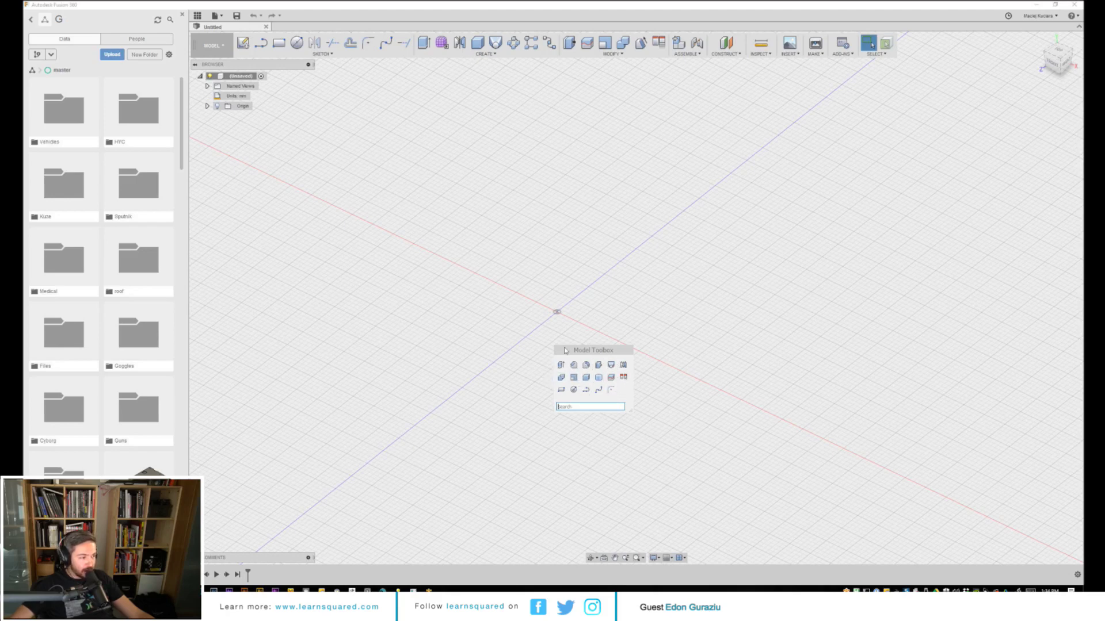
left_click(516, 363)
middle_click_drag(509, 350, 491, 359)
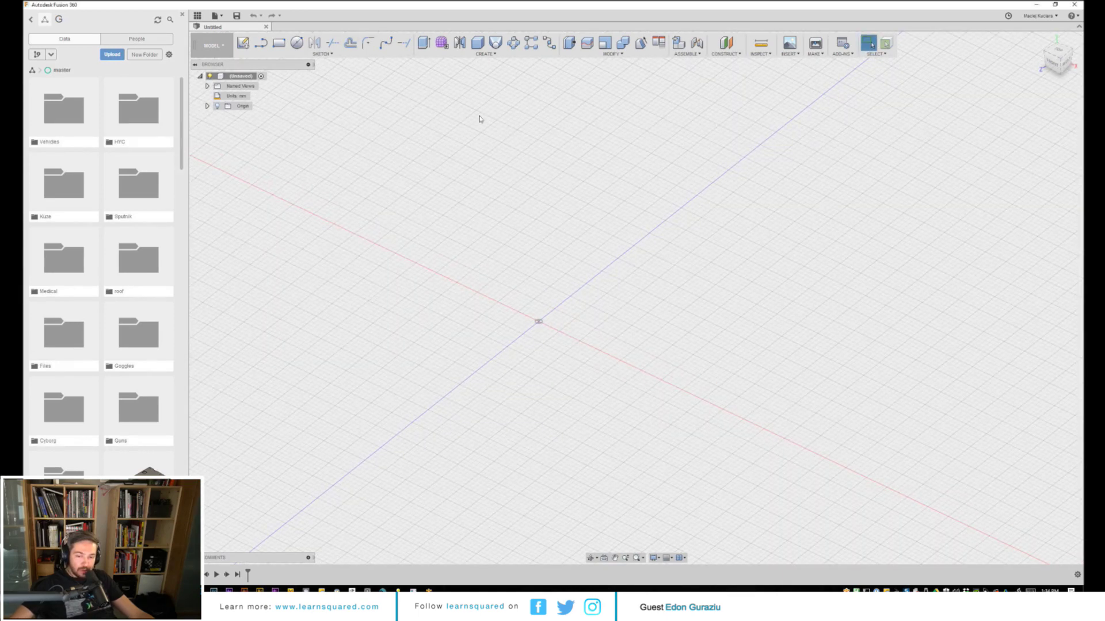
- Create a box on the ground plane as a new body, about 28 mm long, 20 mm wide and 26 mm high
key("r")
left_click(535, 336)
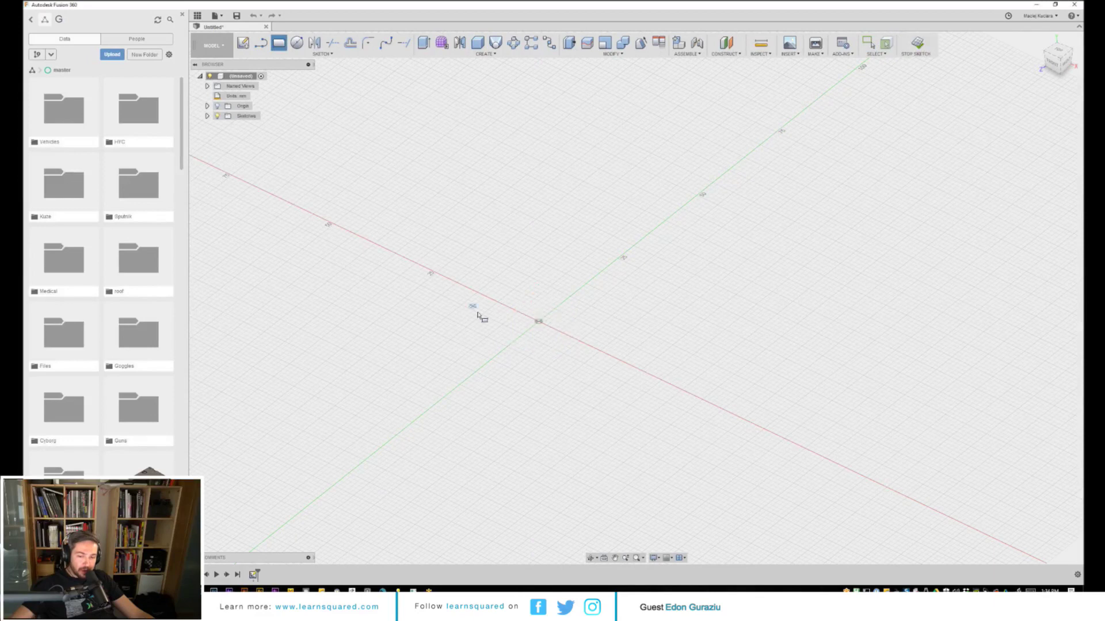
left_click(466, 294)
left_click(644, 299)
middle_click_drag(576, 351, 451, 399)
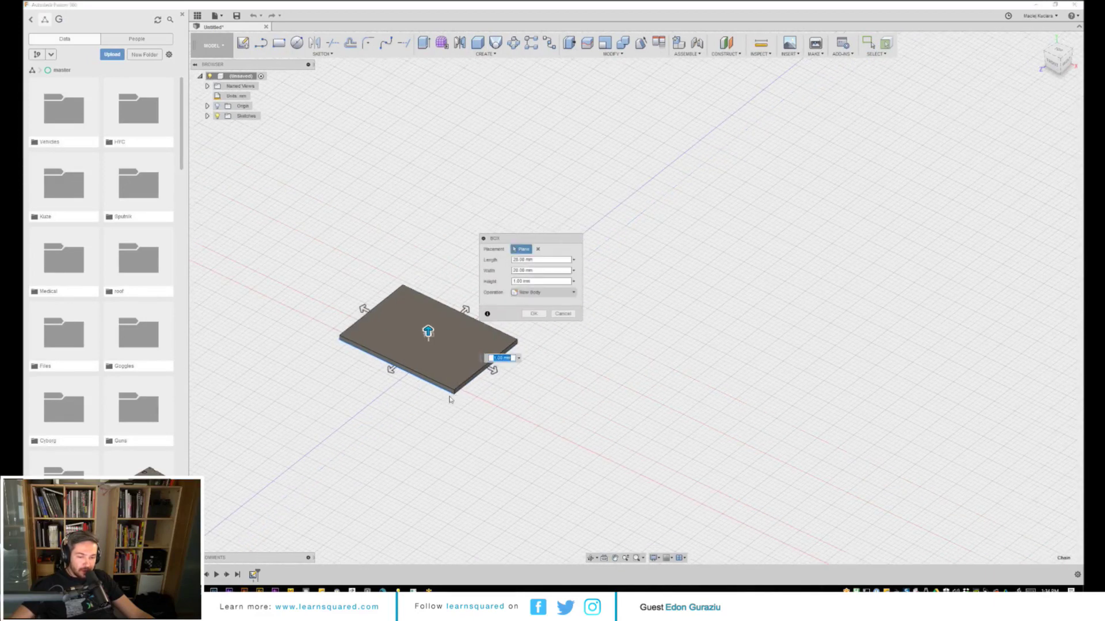
left_click_drag(428, 331, 428, 237)
scroll(415, 359, "up", 2)
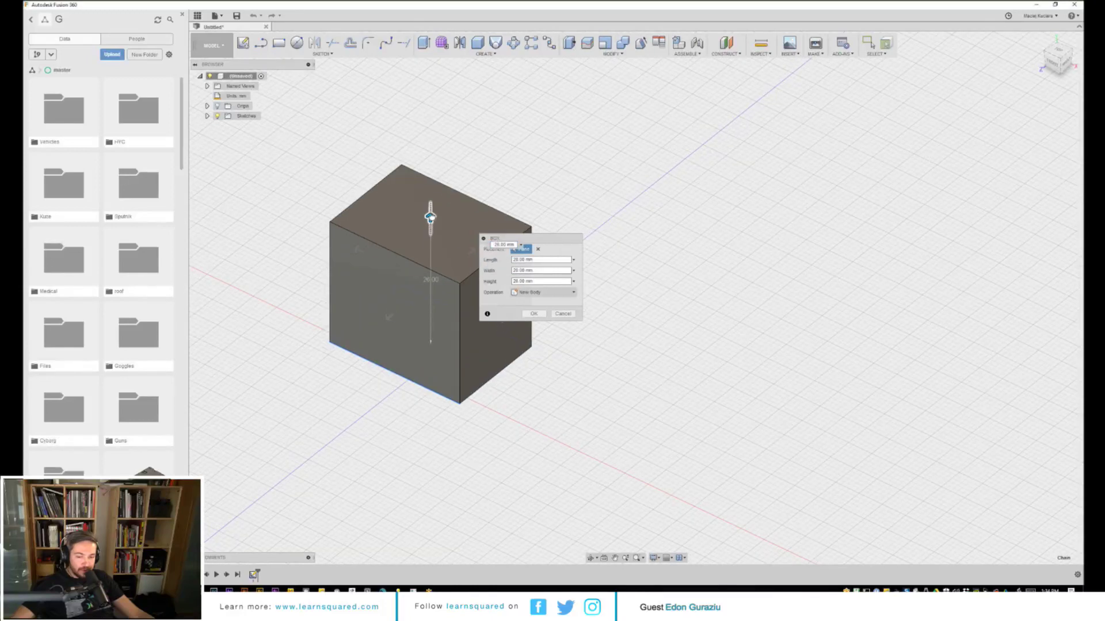
left_click(533, 314)
- Start a constant-radius fillet of 12.5 mm on the top edge of the box's front face
mouse_move(506, 345)
middle_mouse_down("shift")
mouse_move(608, 308)
mouse_move(525, 327)
mouse_move(556, 328)
mouse_move(487, 272)
middle_mouse_up("shift")
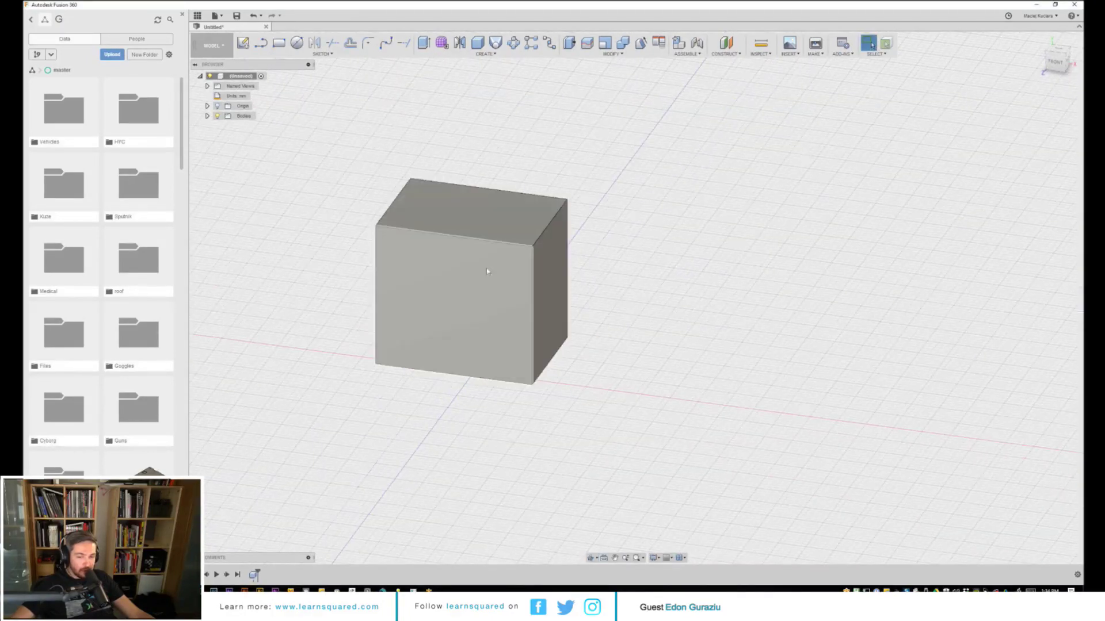
scroll(518, 304, "up", 5)
scroll(505, 301, "down", 1)
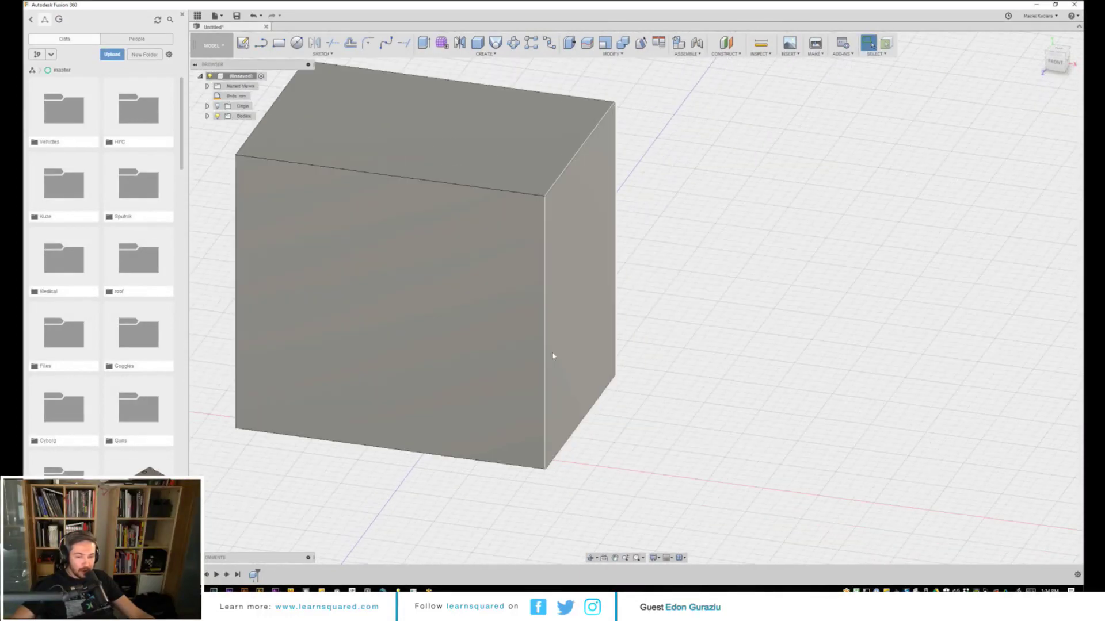
middle_click_drag(529, 337, 484, 297)
scroll(560, 360, "down", 4)
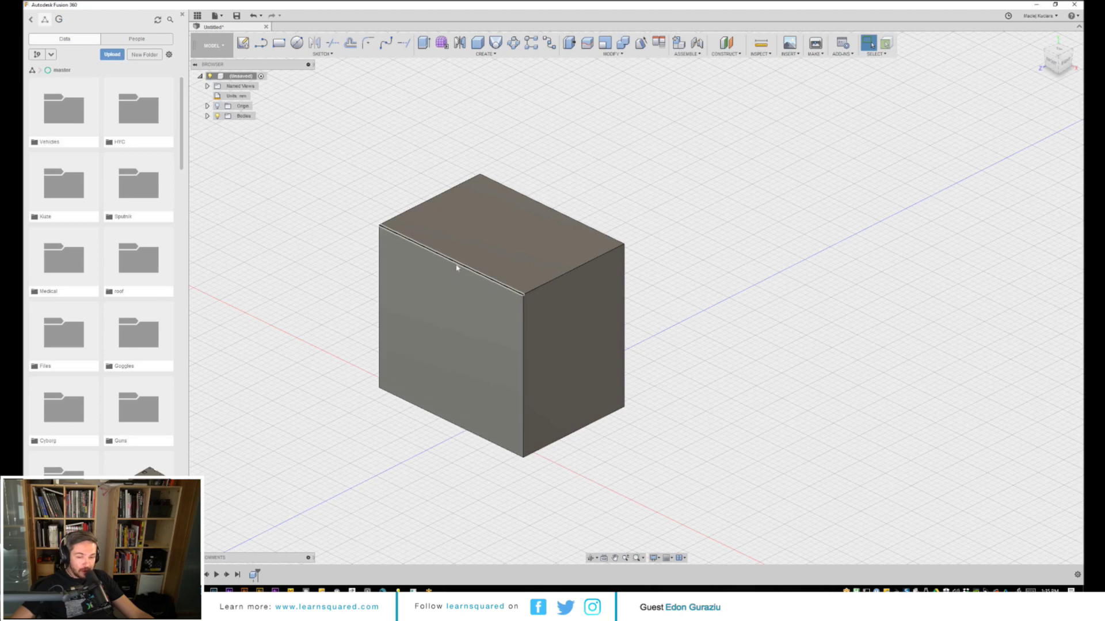
middle_click_drag(502, 328, 456, 279, "shift")
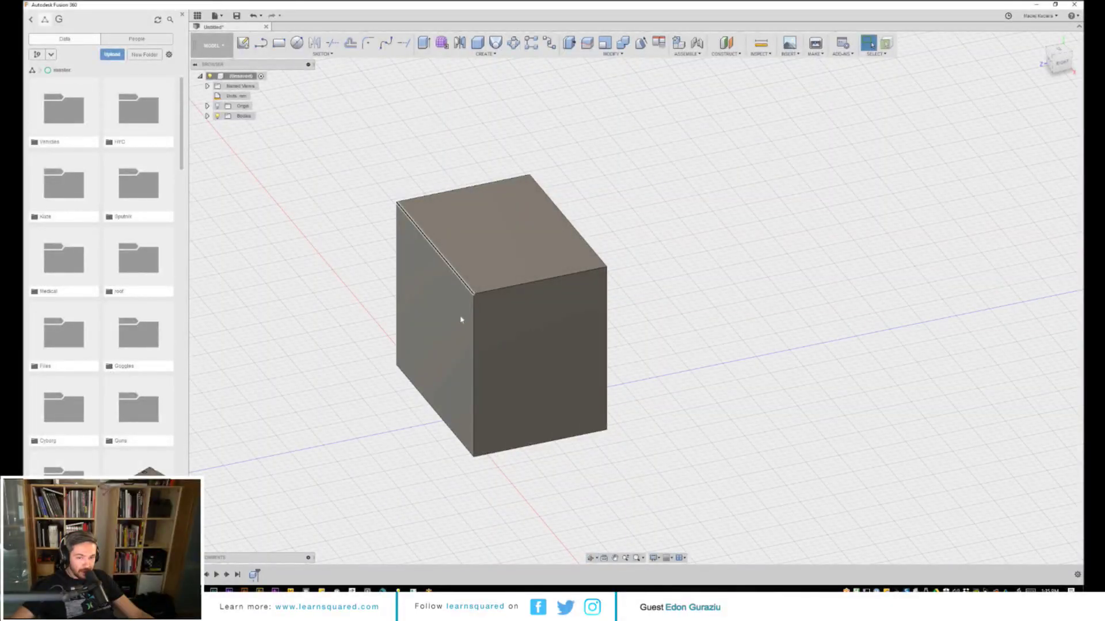
middle_click_drag(461, 320, 502, 319, "shift")
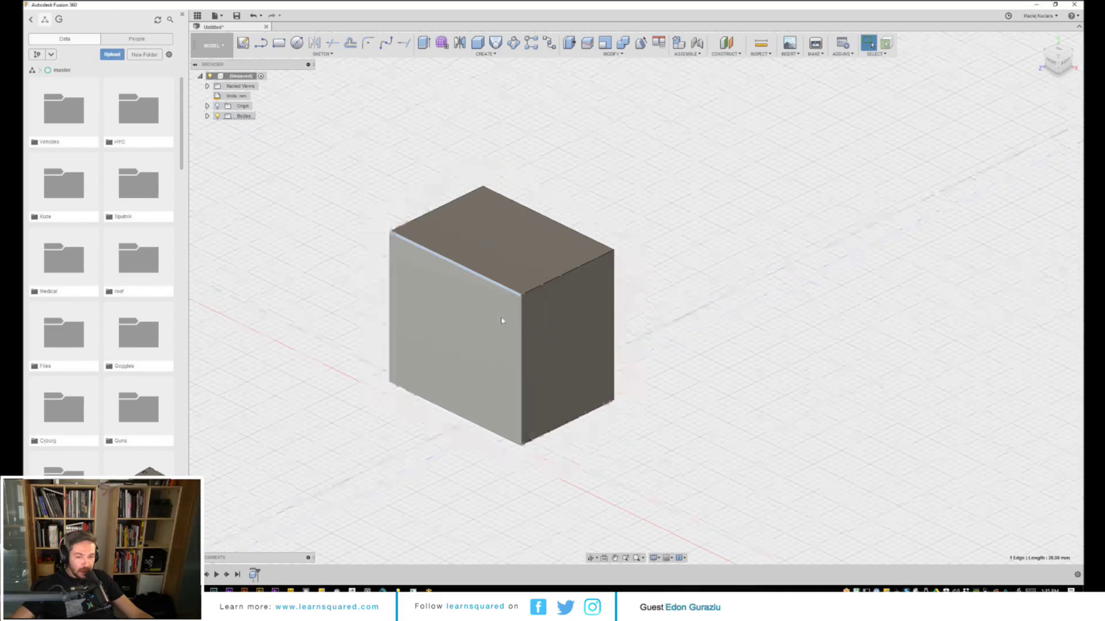
scroll(502, 317, "up", 3)
key("f")
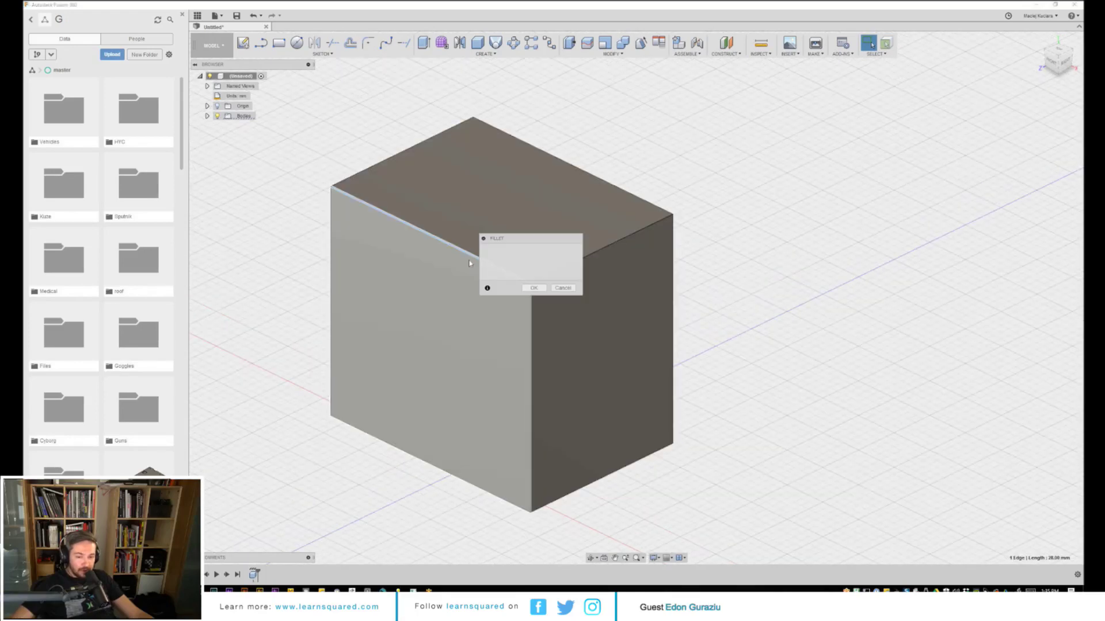
middle_click_drag(496, 270, 471, 259)
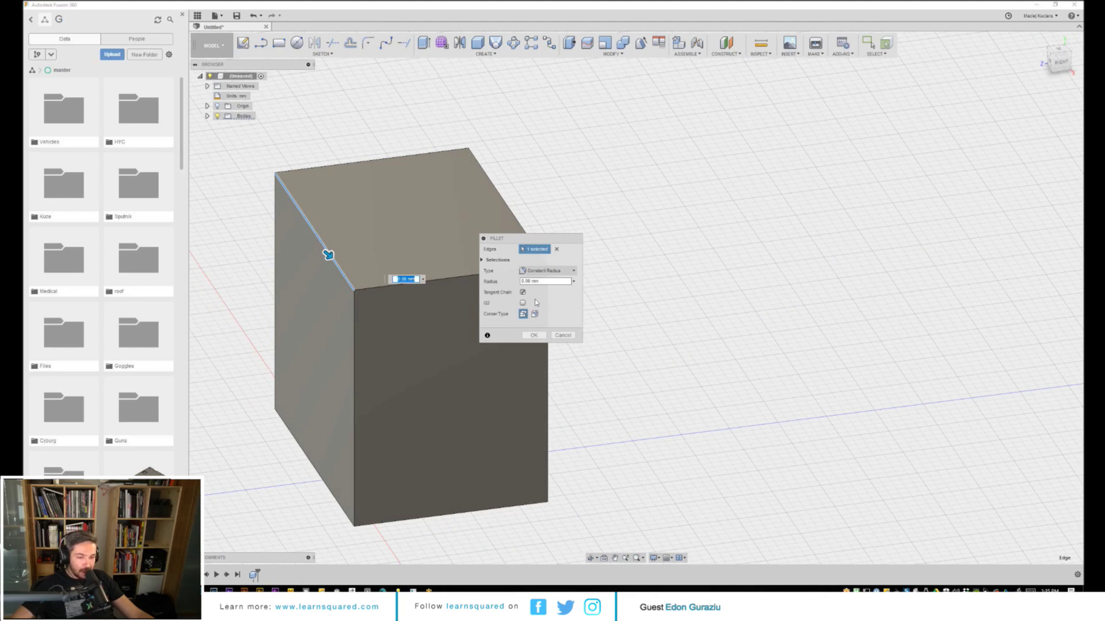
left_click_drag(326, 253, 361, 284)
- Make the fillet variable radius, reducing its far end to about 6.5 mm and adding a point near the middle with 15 mm
left_click(532, 271)
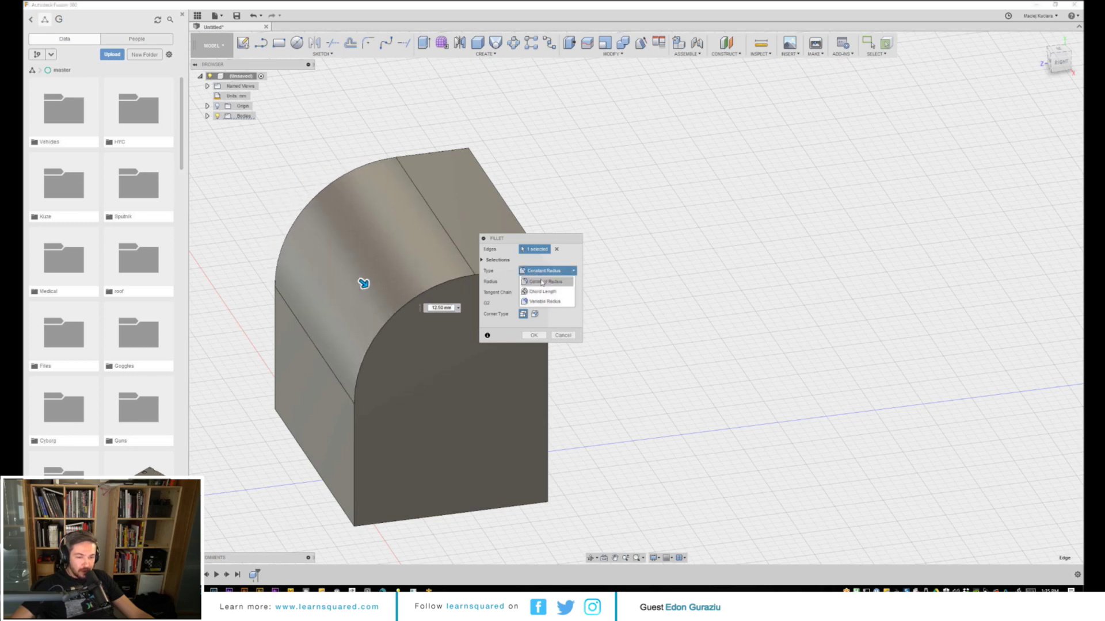
left_click(544, 301)
left_click_drag(305, 200, 289, 184)
left_click(354, 274)
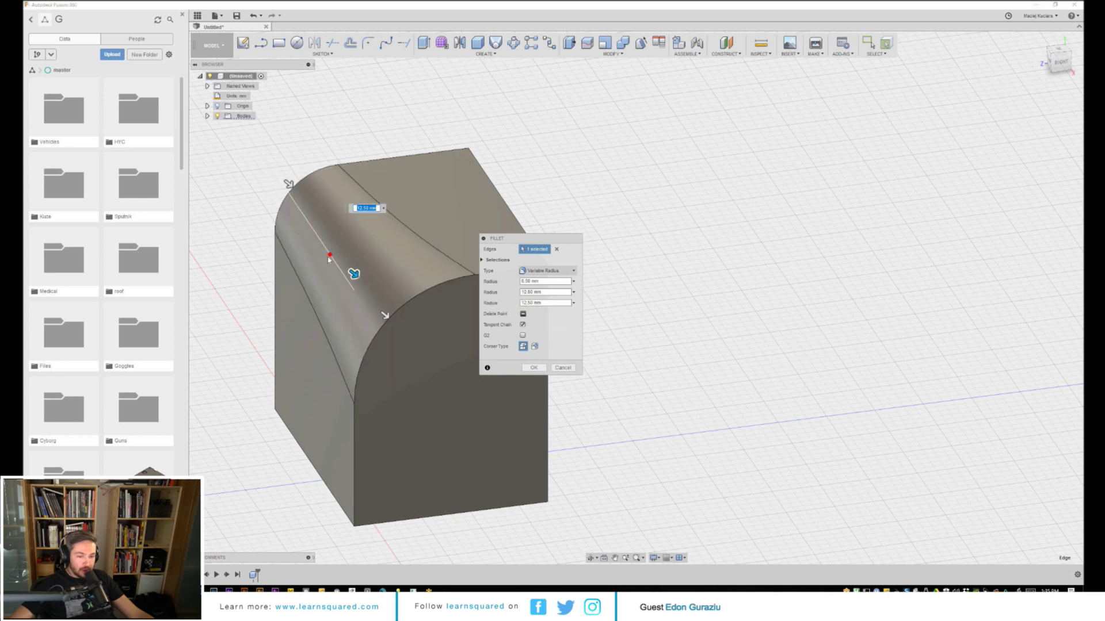
mouse_move(351, 272)
left_mouse_down()
mouse_move(322, 263)
mouse_move(365, 284)
left_mouse_up()
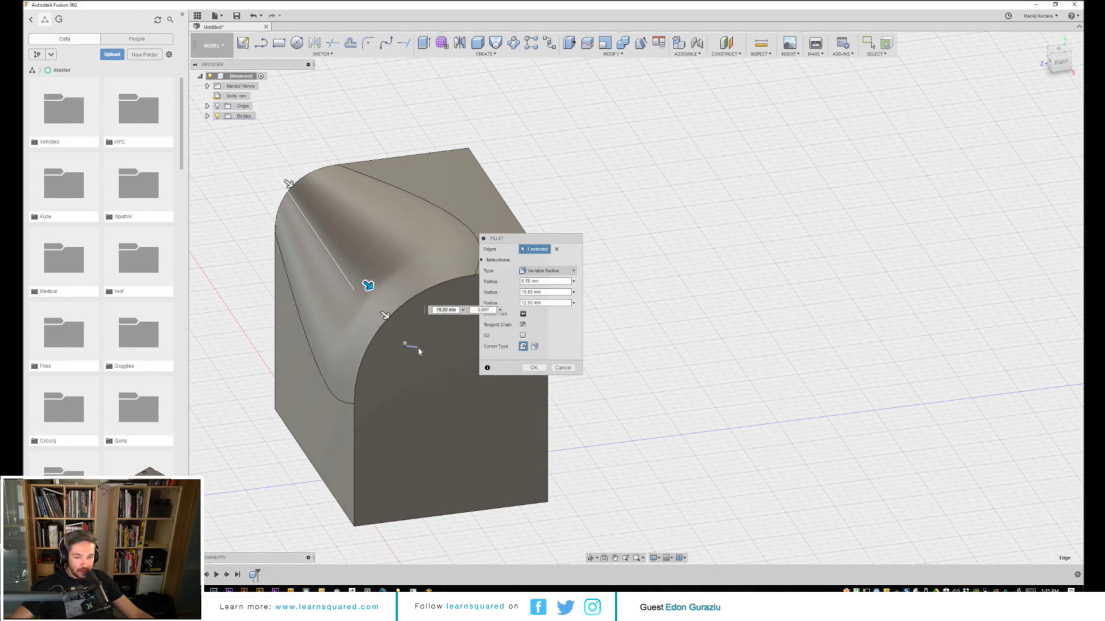
key("Return")
- Fillet the bottom edge of the box's back face with a constant radius of 17 mm
middle_click_drag(412, 348, 475, 340, "shift")
middle_click_drag(542, 369, 447, 367, "shift")
left_click(461, 495)
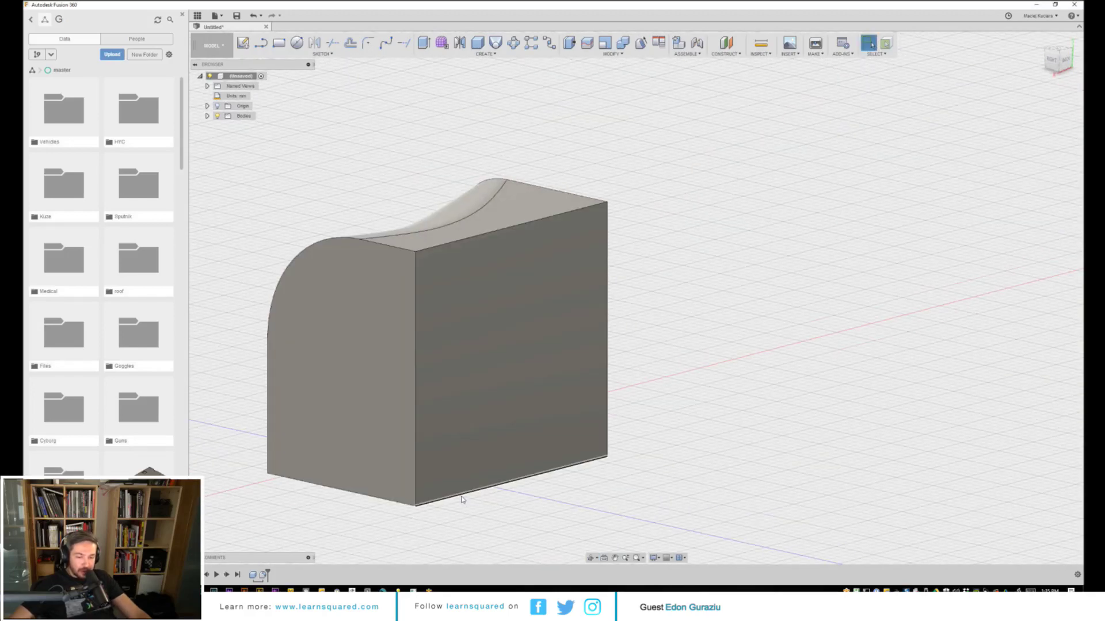
key("f")
left_click_drag(461, 495, 425, 440)
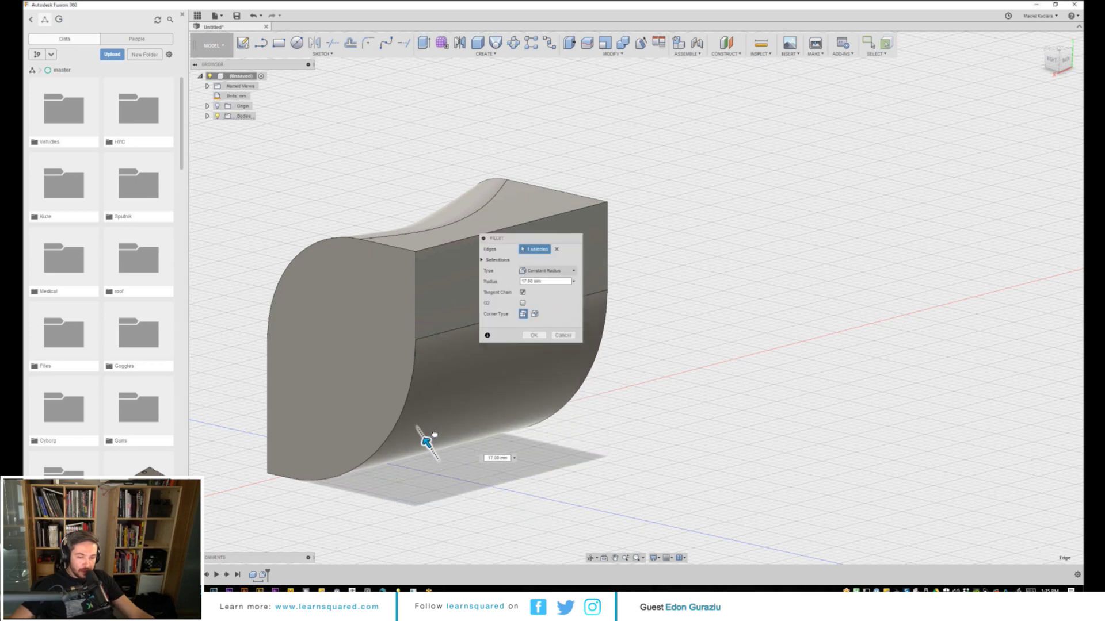
key("Return")
middle_click_drag(424, 335, 407, 420, "shift")
left_click(395, 419)
key("f")
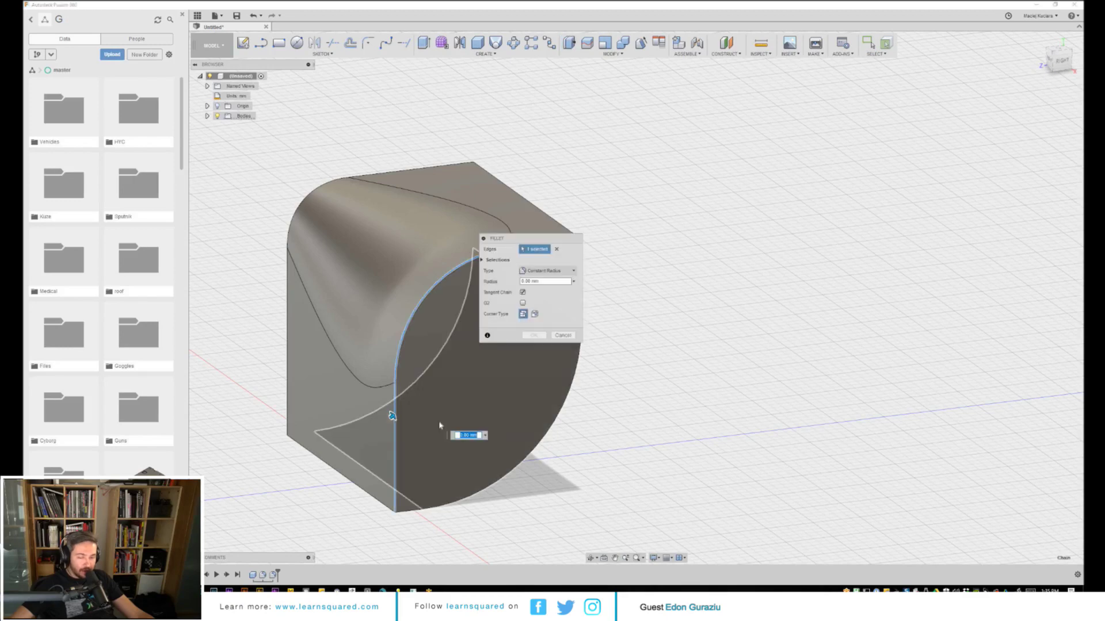
key("Escape")
middle_click_drag(526, 348, 514, 305)
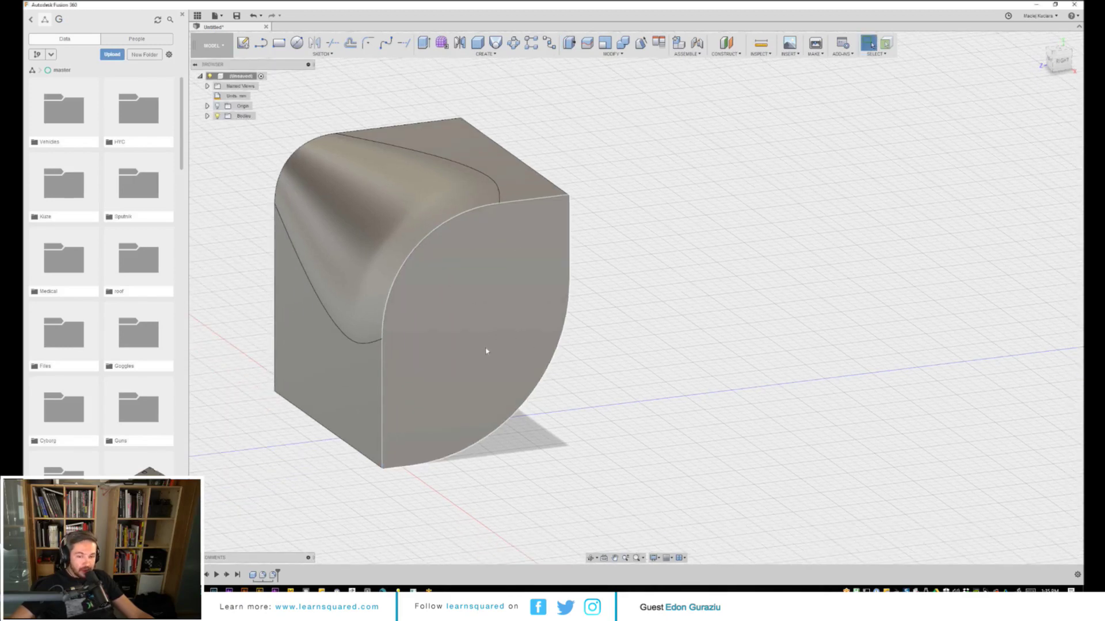
mouse_move(527, 354)
middle_mouse_down("shift")
mouse_move(627, 392)
mouse_move(508, 348)
mouse_move(521, 347)
middle_mouse_up("shift")
scroll(524, 349, "up", 2)
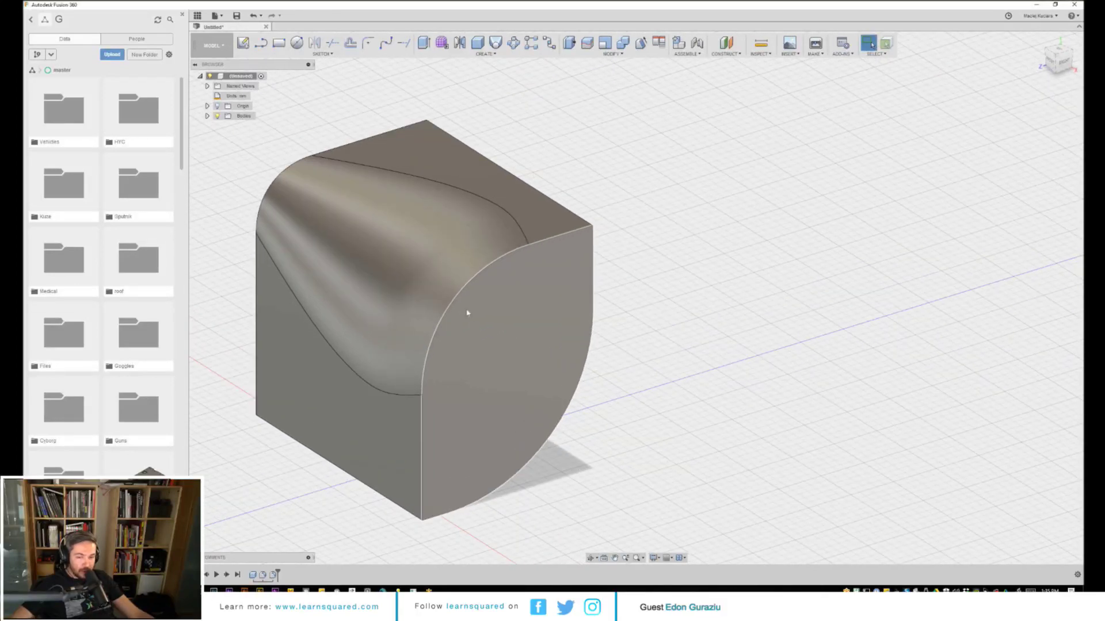
key("q")
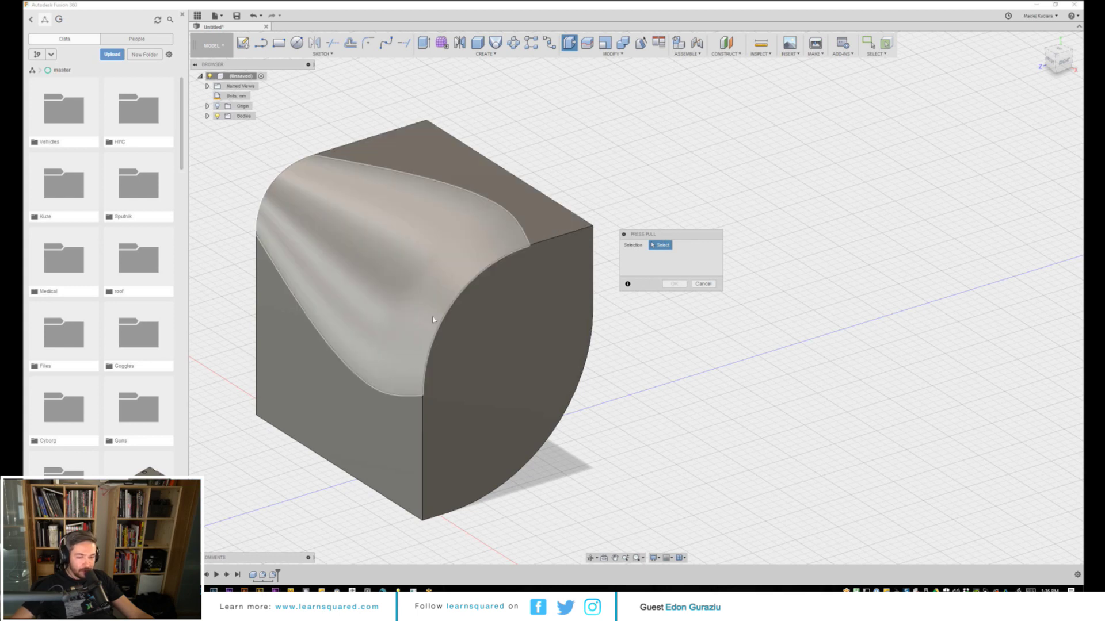
left_click(477, 274)
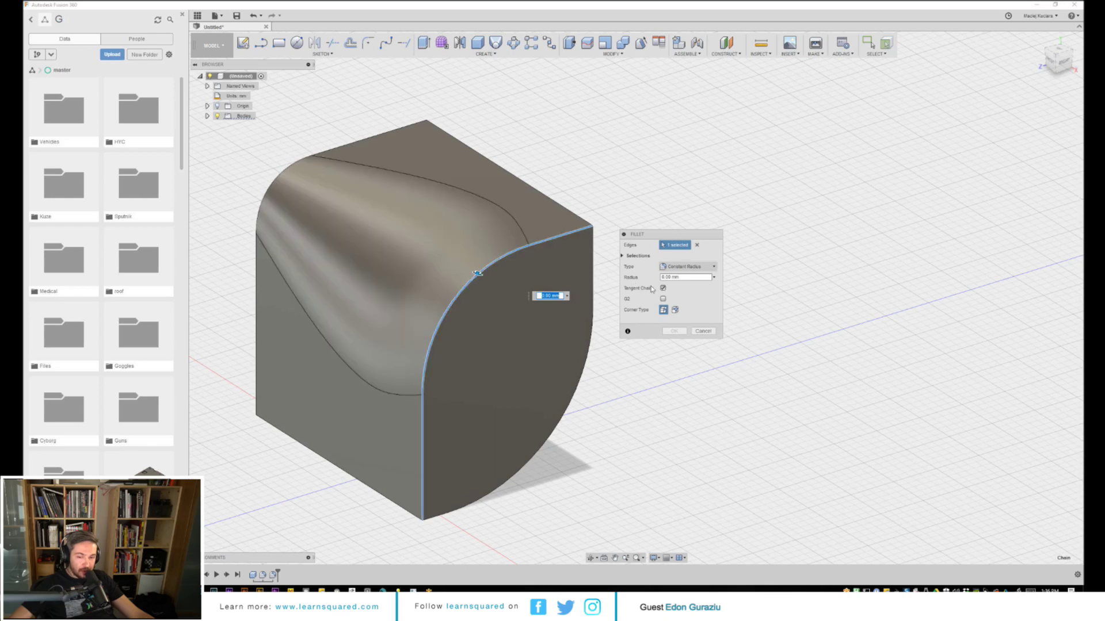
left_click(513, 263)
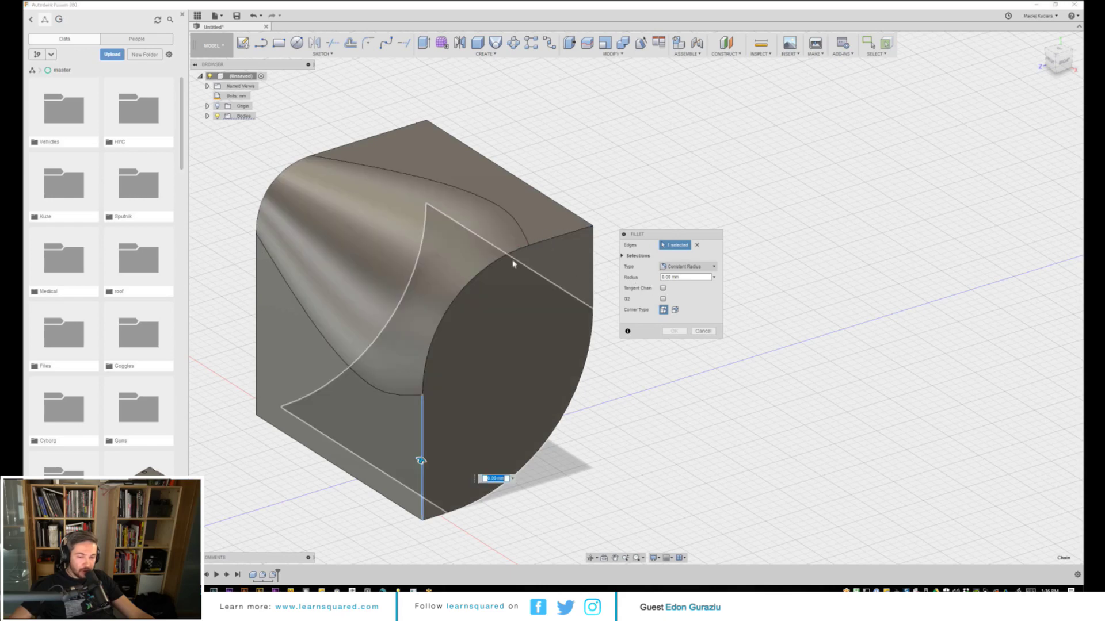
type("17")
key("Return")
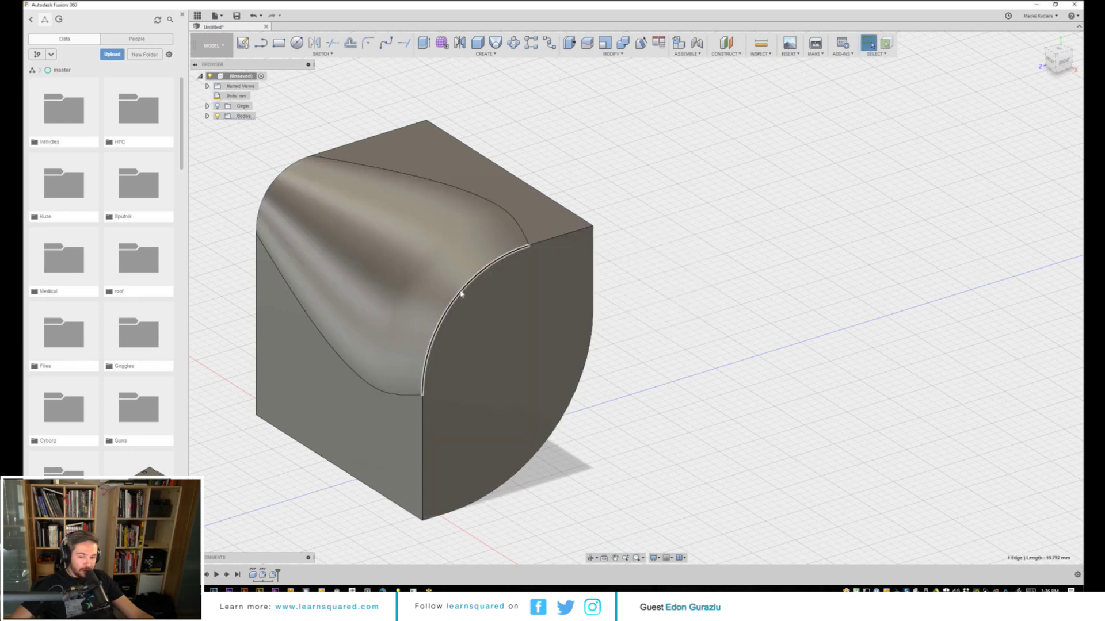
- Start a constant-radius fillet with Tangent Chain on, selecting all the edges around the box's right face, including the large bottom arc
left_click(460, 294)
key("f")
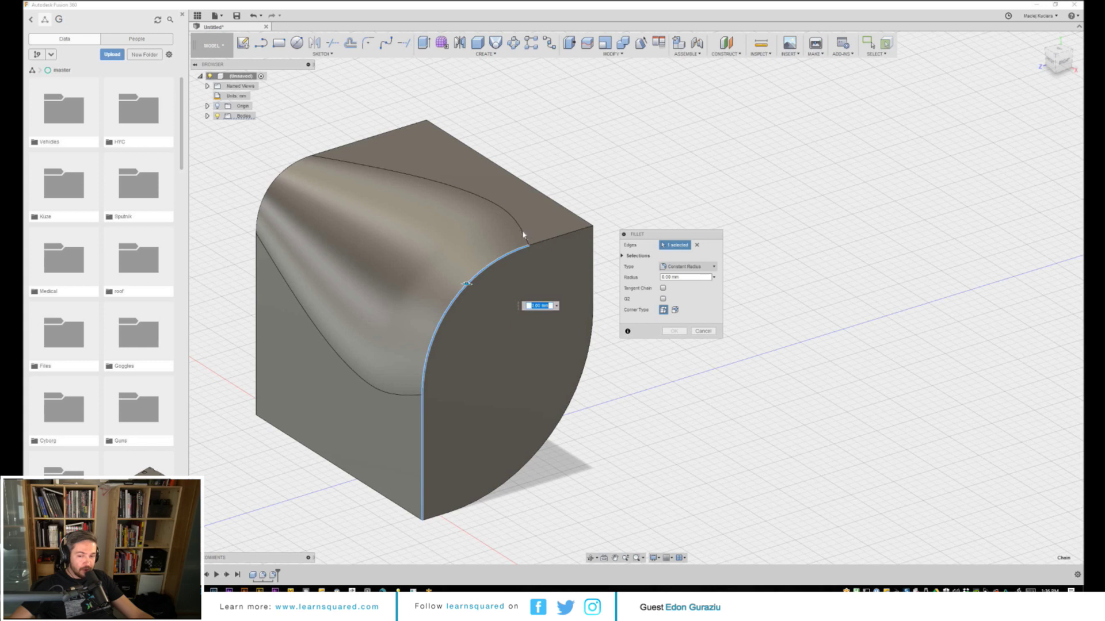
left_click(567, 217)
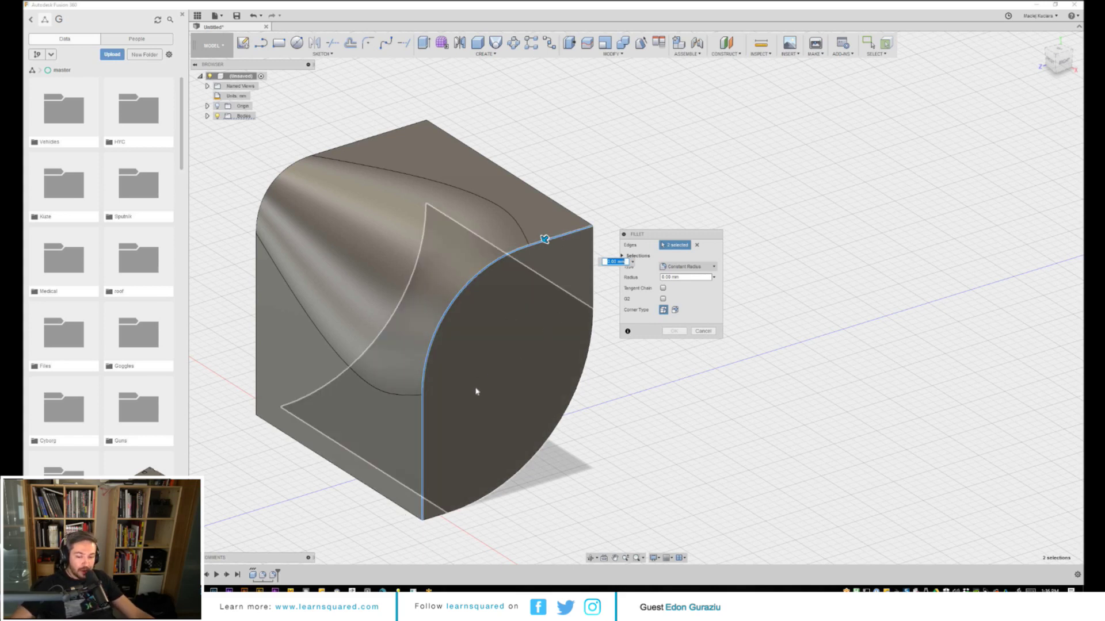
middle_click_drag(476, 391, 527, 455, "shift")
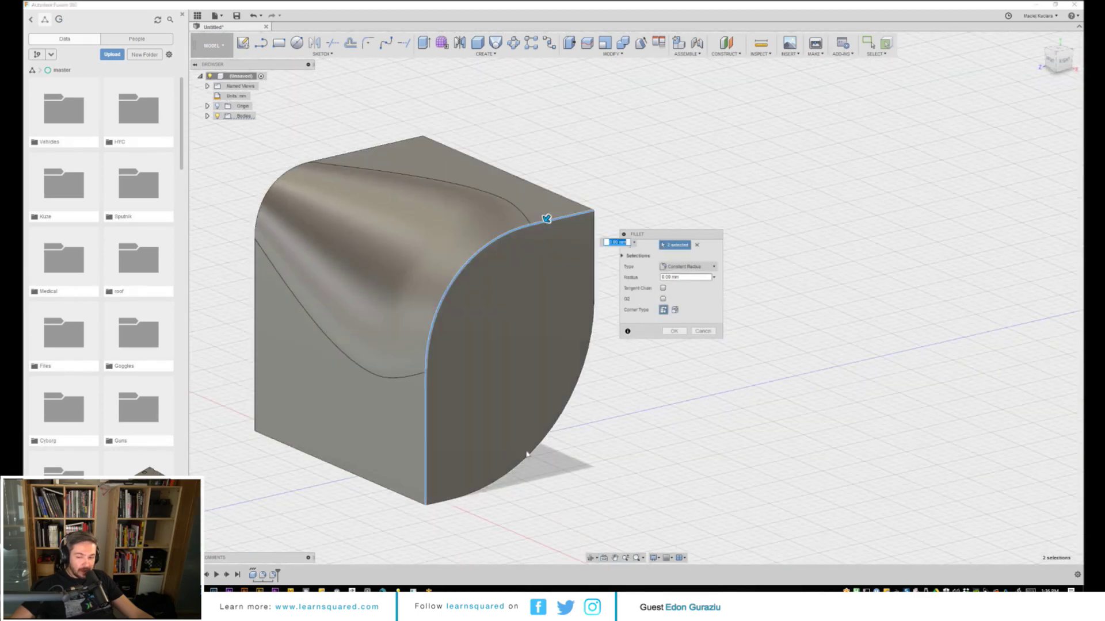
left_click(527, 455)
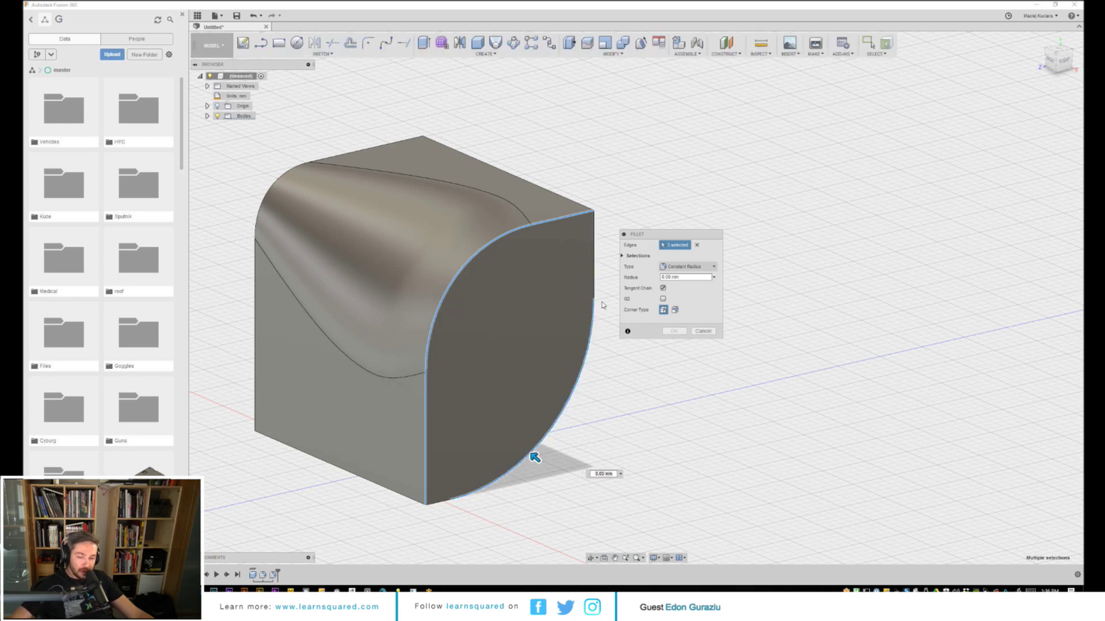
left_click(547, 437)
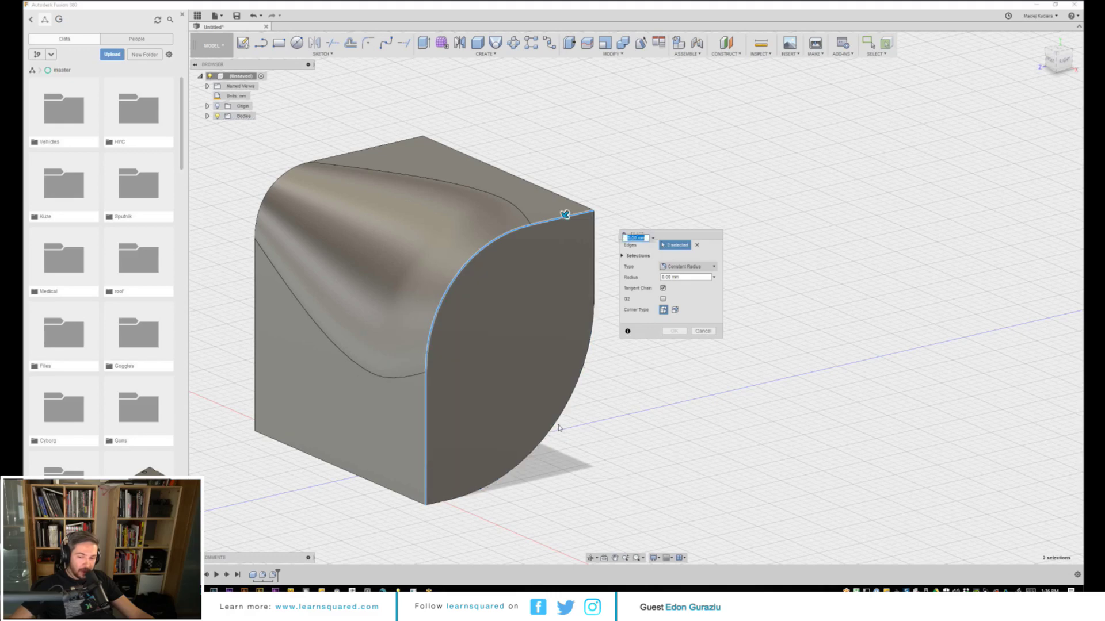
left_click(559, 427)
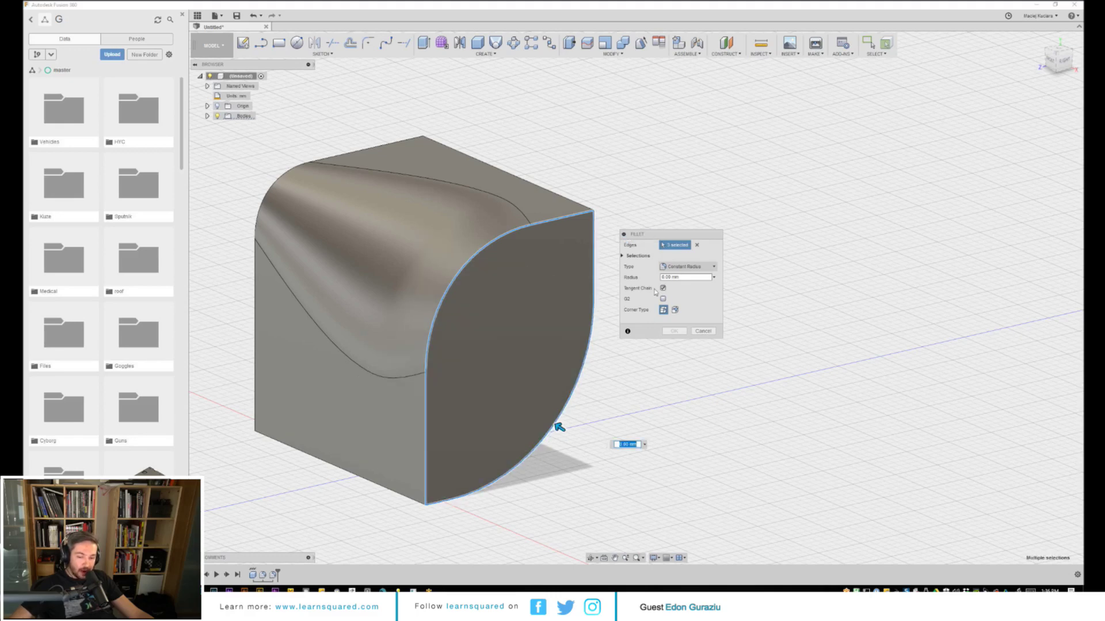
middle_click_drag(592, 301, 583, 430, "shift")
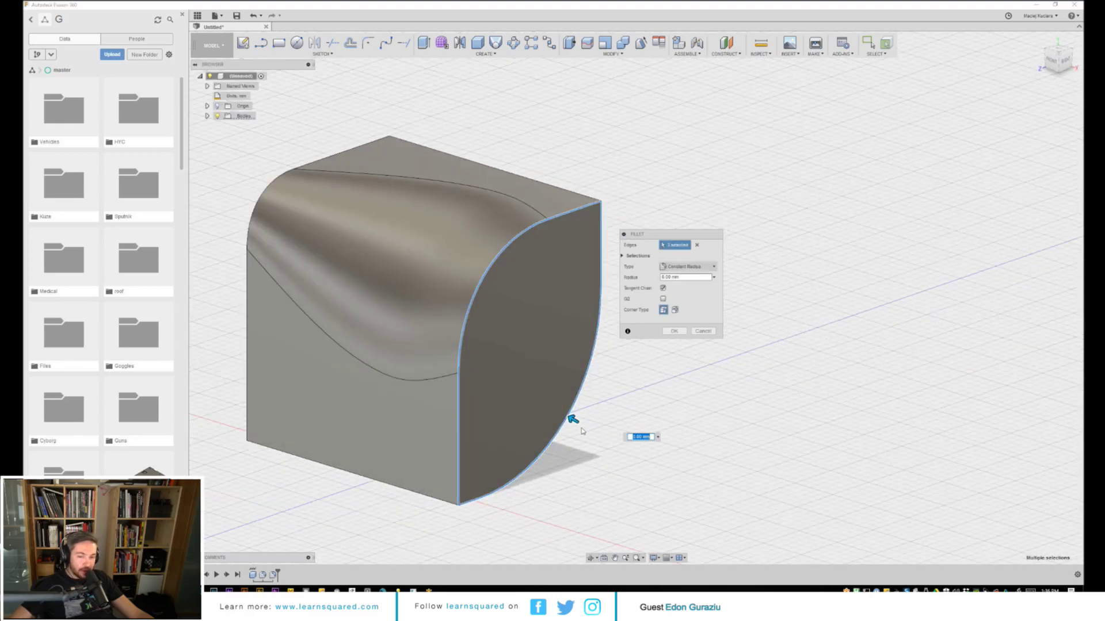
- Try a 32.5 mm radius on the right-face fillet and reduce it to about 6.5 mm
left_click_drag(574, 420, 448, 370)
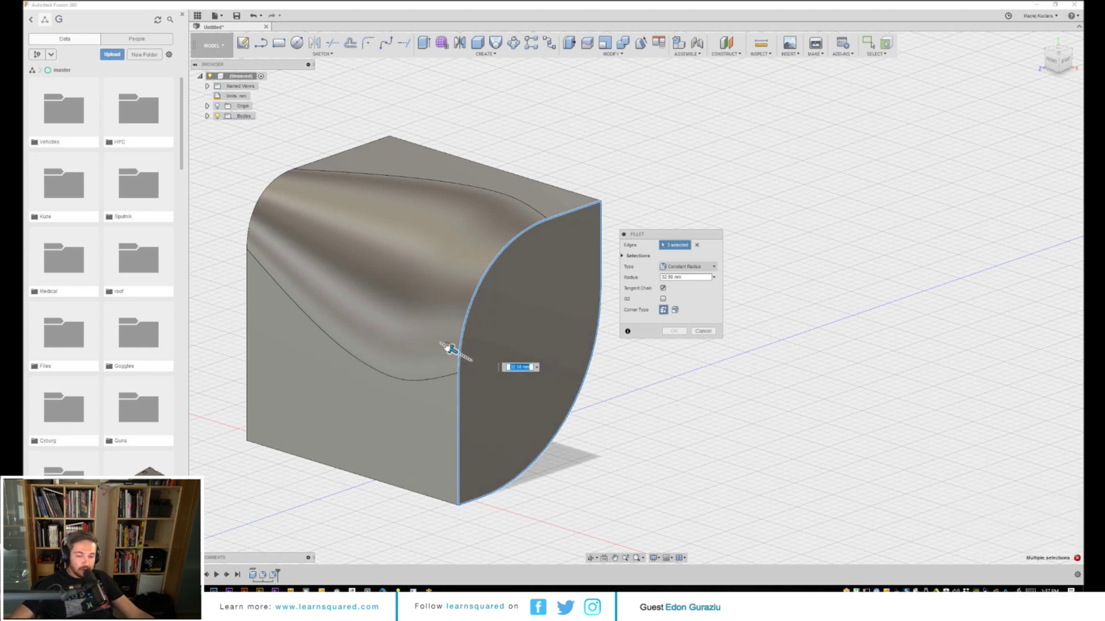
left_click_drag(453, 351, 572, 420)
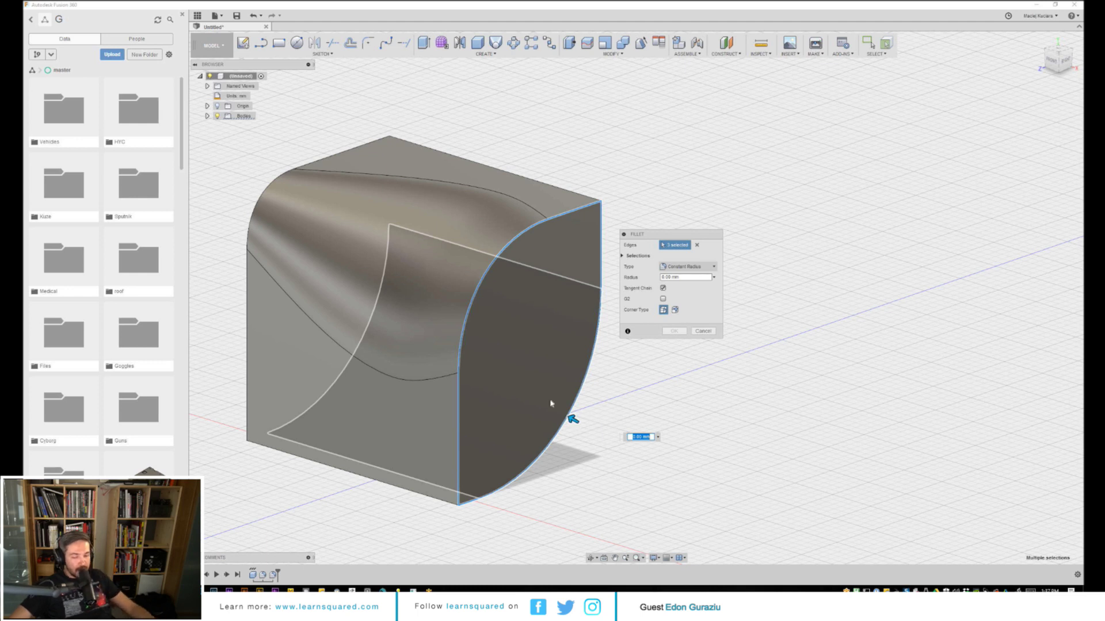
left_click_drag(569, 420, 548, 405)
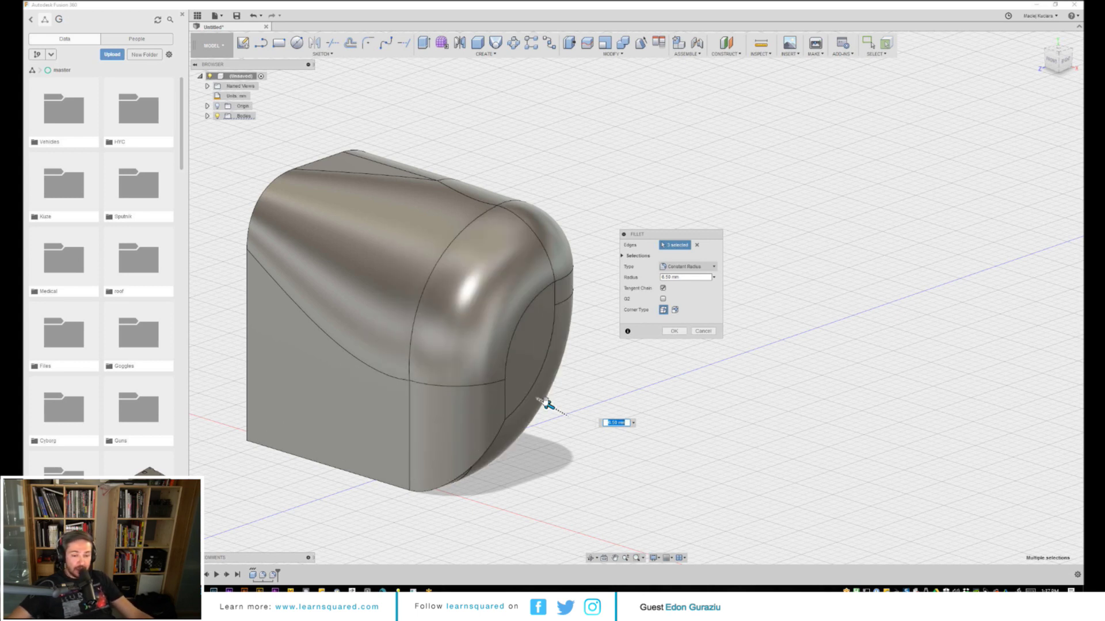
left_click_drag(549, 405, 558, 419)
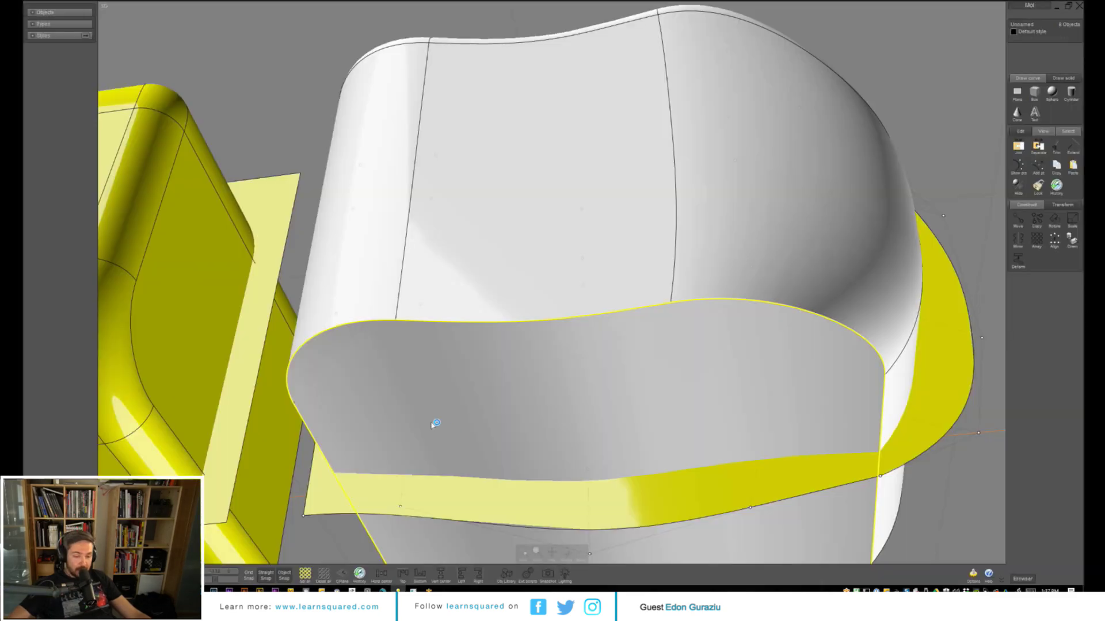
- Switch to MoI, undo the flow of the box onto the curved surface, and clear the selection
scroll(454, 440, "down", 5)
scroll(455, 442, "up", 5)
key("ctrl+z")
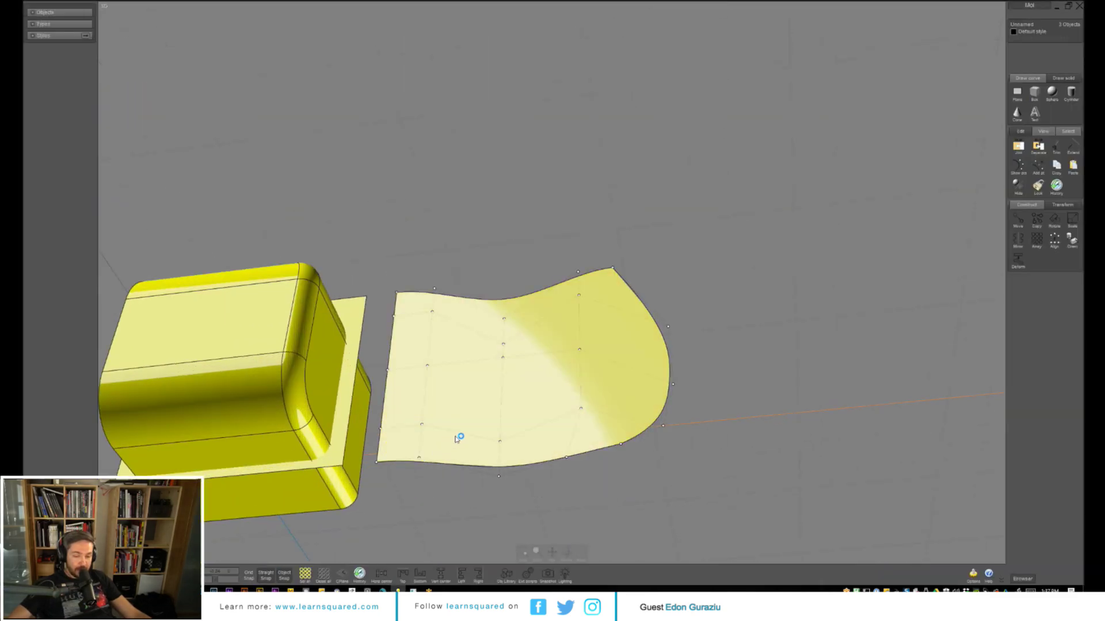
middle_click_drag(456, 439, 471, 483)
right_click_drag(499, 318, 521, 276)
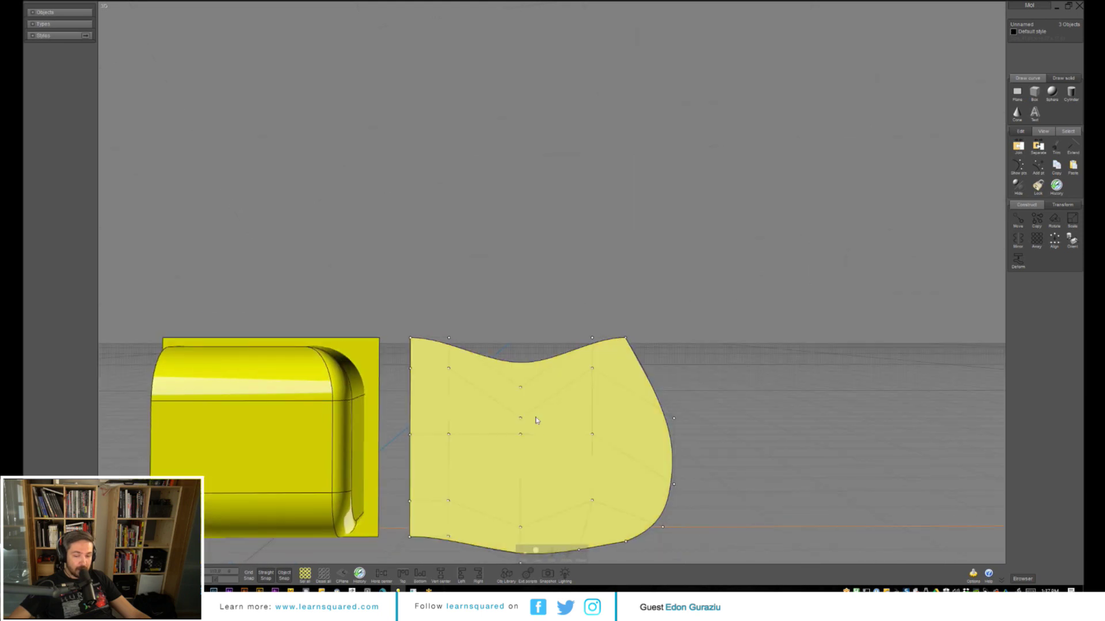
left_click(537, 330)
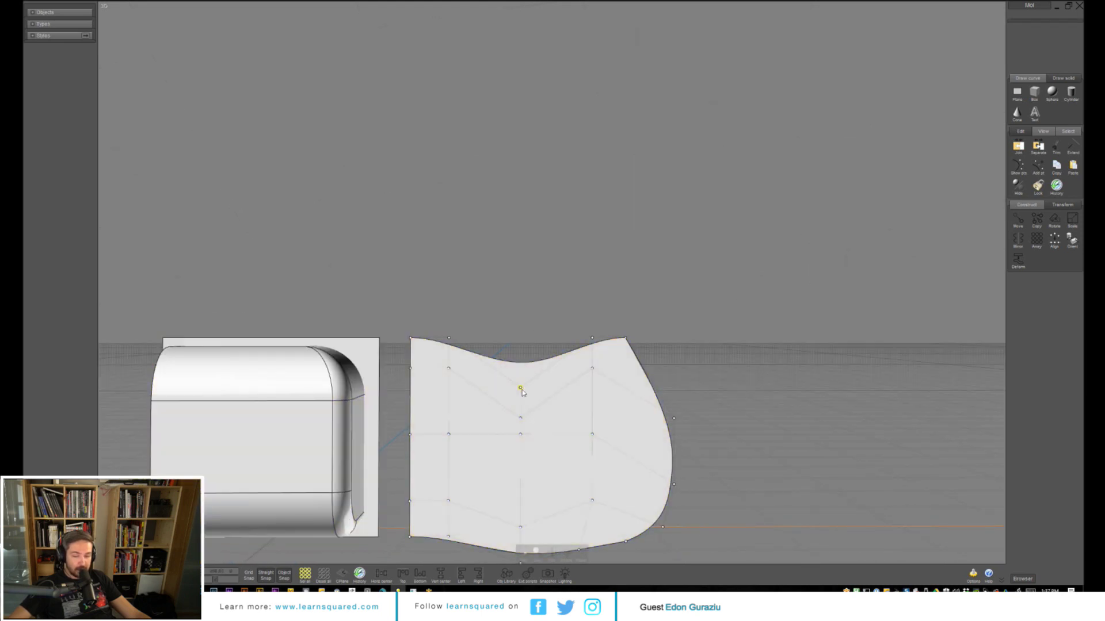
- Raise the two upper points in the curved surface's middle control-point column to bulge its top edge slightly upwards
left_click_drag(520, 387, 520, 327)
left_click_drag(520, 420, 520, 373)
scroll(566, 332, "down", 1)
scroll(586, 348, "up", 2)
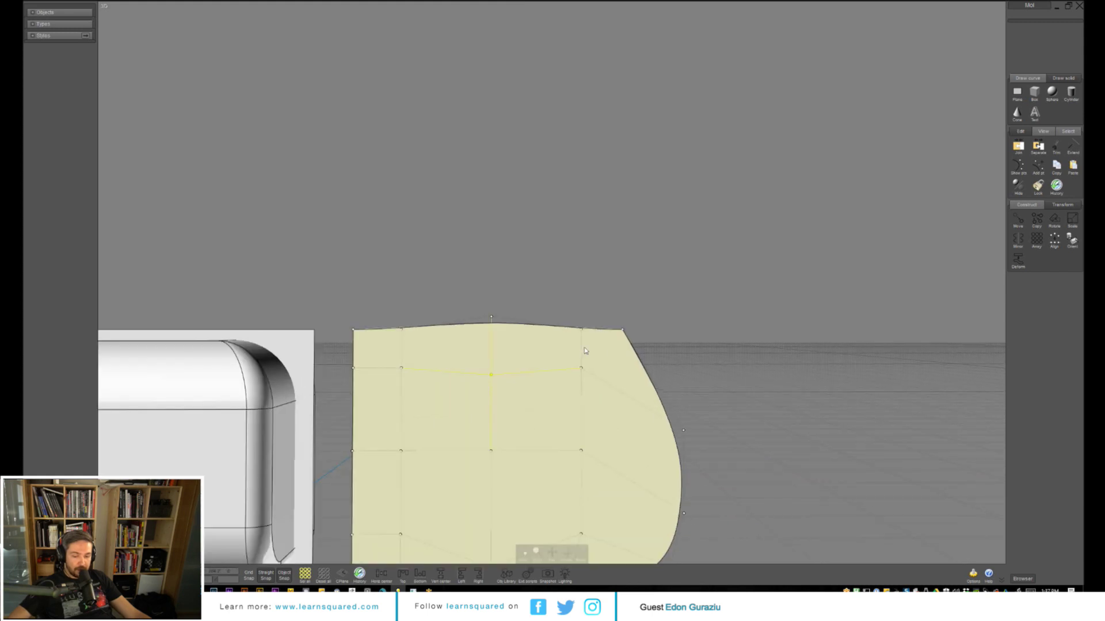
- Pull the two inner control points in the surface's middle column far out perpendicular to the surface
left_click(475, 381)
scroll(444, 328, "up", 5)
scroll(520, 443, "down", 5)
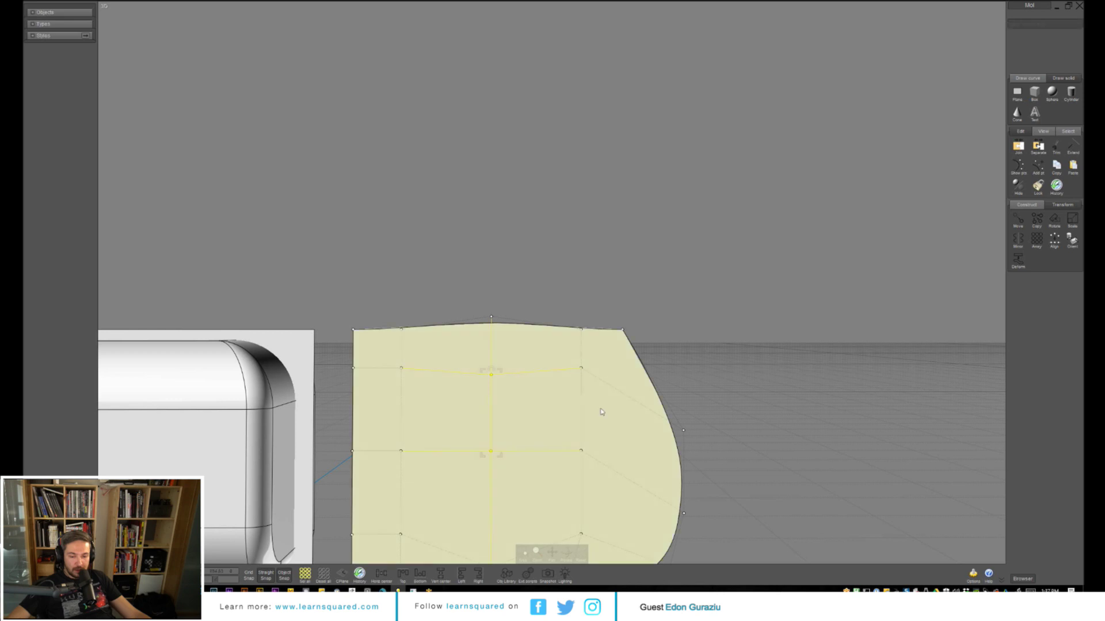
right_click_drag(599, 412, 537, 392)
left_click_drag(528, 361, 707, 346)
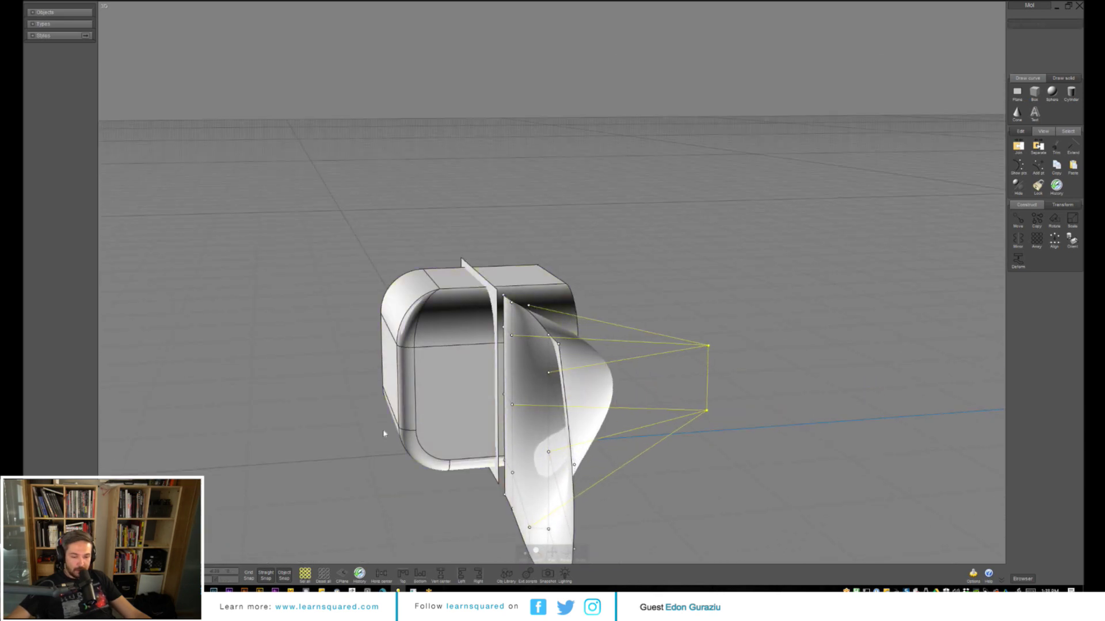
- Pull the two lowest control points in the surface's middle column outwards on the side opposite the first bulge
right_click_drag(384, 433, 525, 350)
middle_click_drag(525, 350, 516, 265)
scroll(517, 265, "down", 3)
scroll(613, 355, "up", 1)
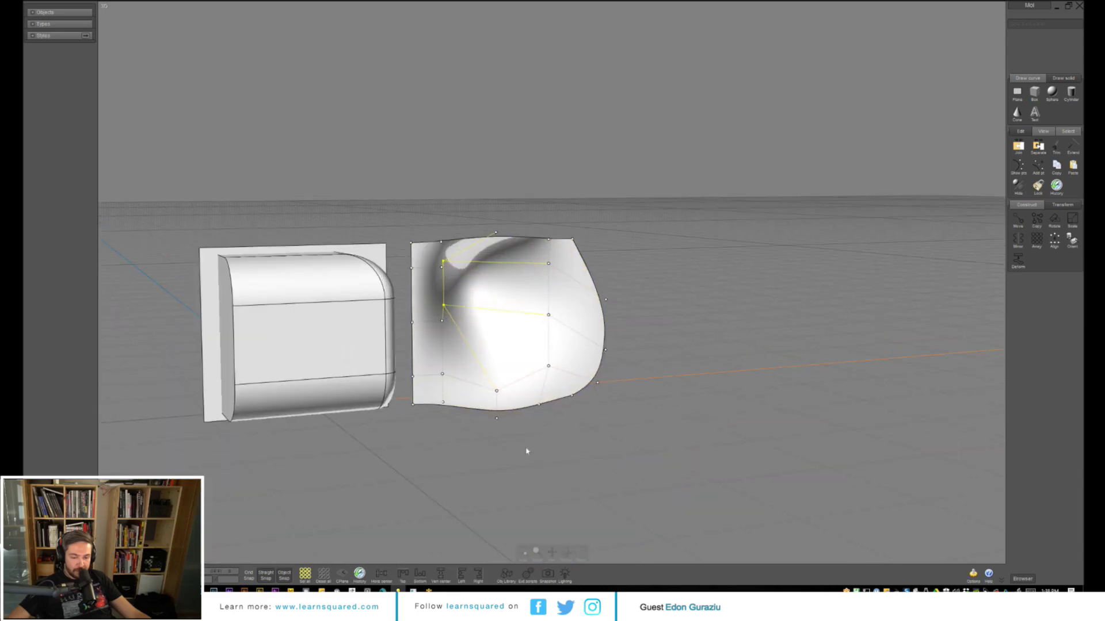
left_click_drag(503, 441, 496, 385)
right_click_drag(577, 419, 501, 380)
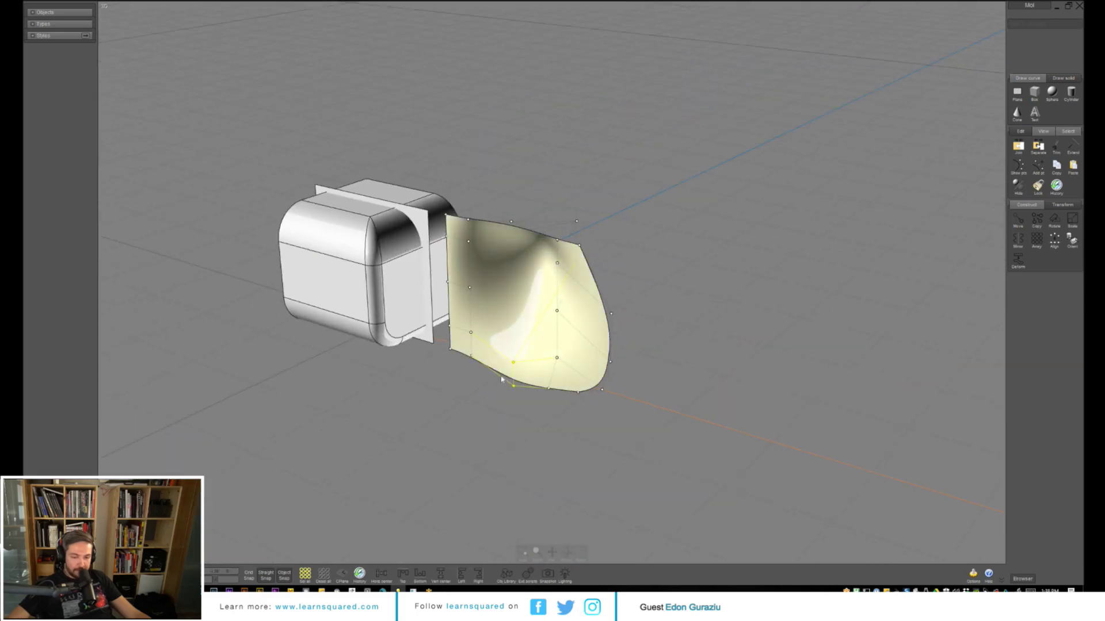
left_click_drag(513, 364, 476, 391)
right_click_drag(446, 412, 481, 447)
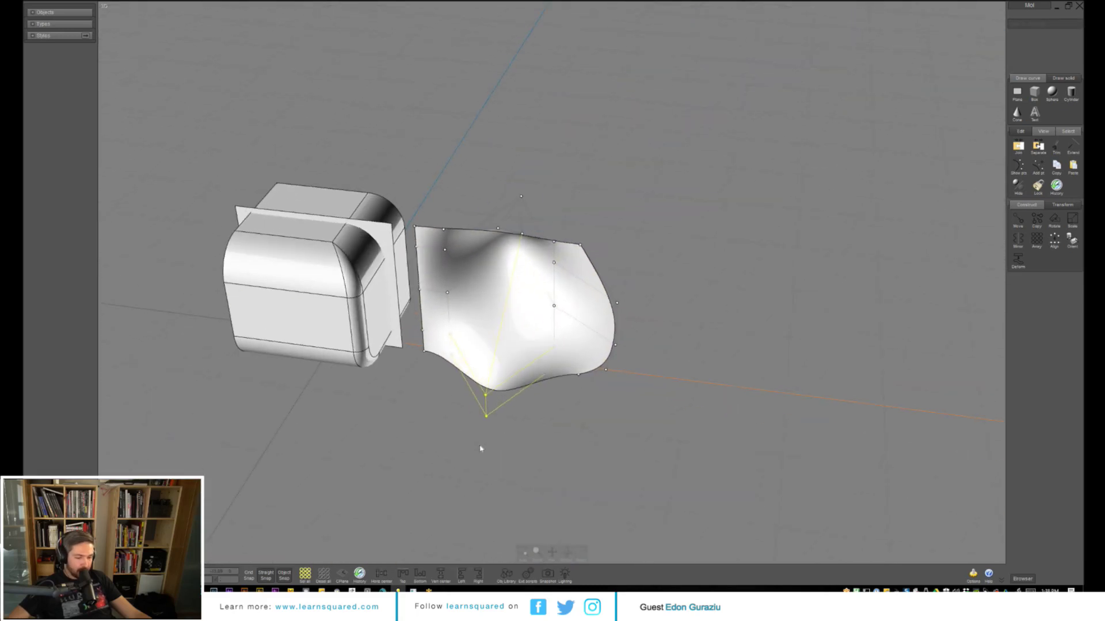
left_click(390, 370)
left_click(340, 331)
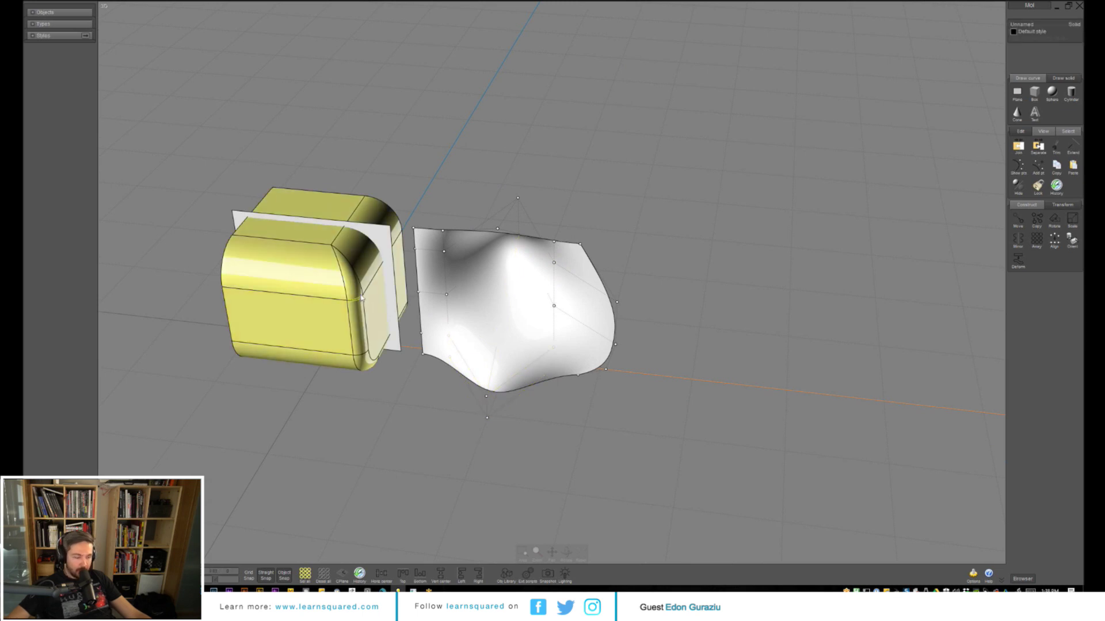
key("f")
key("Escape")
left_click(338, 395)
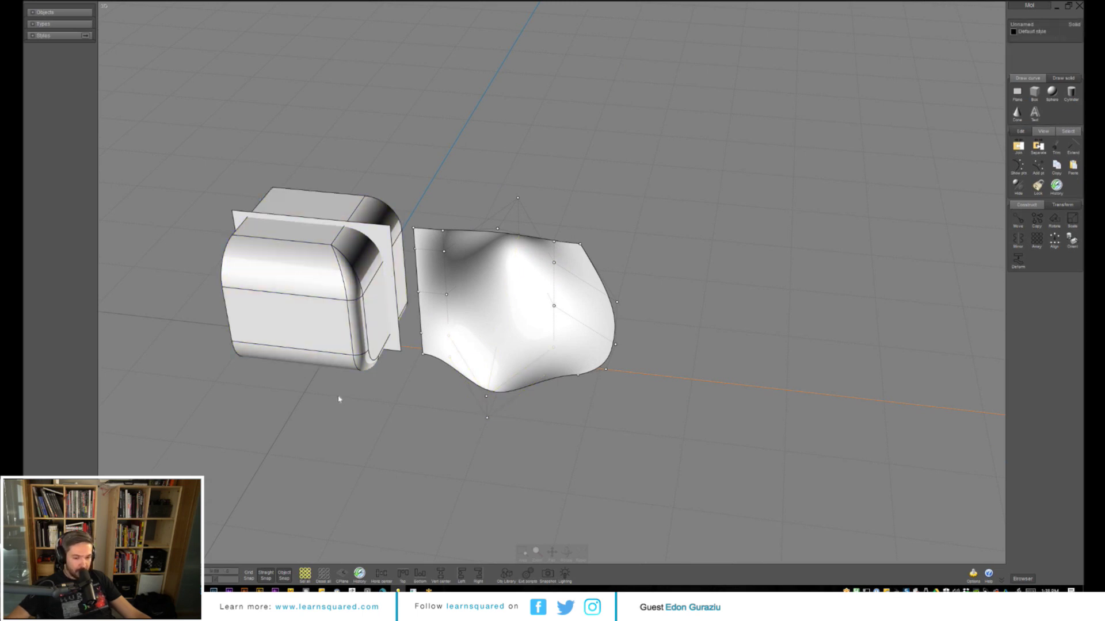
- Try to flow the rounded box from its flat plane onto the reshaped surface, and undo the result
left_click(340, 317)
left_click(405, 312)
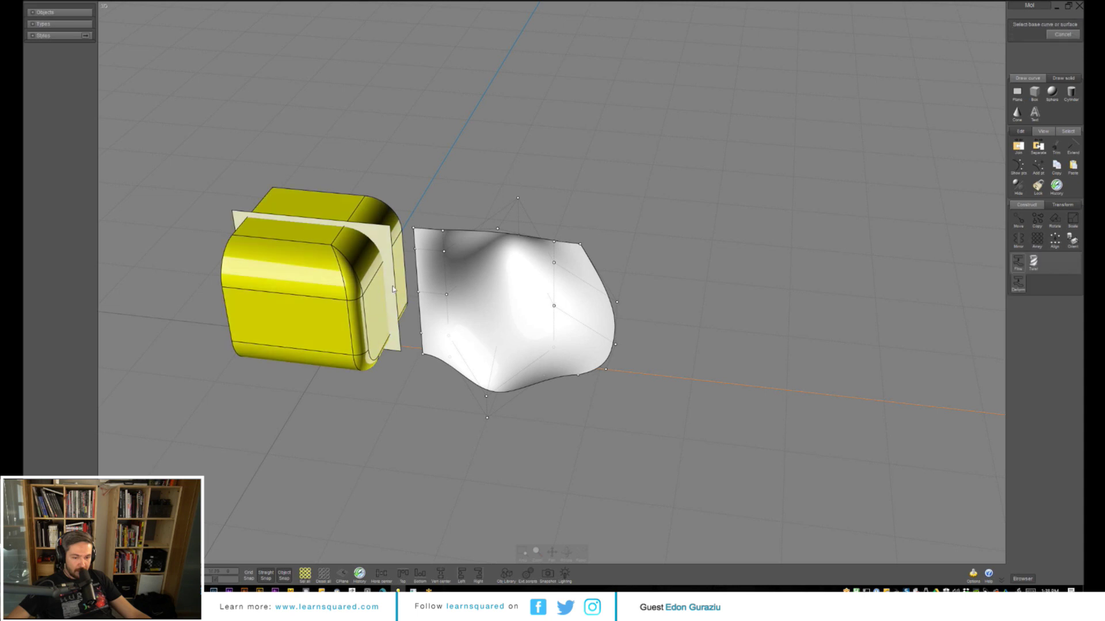
key("f")
left_click(466, 298)
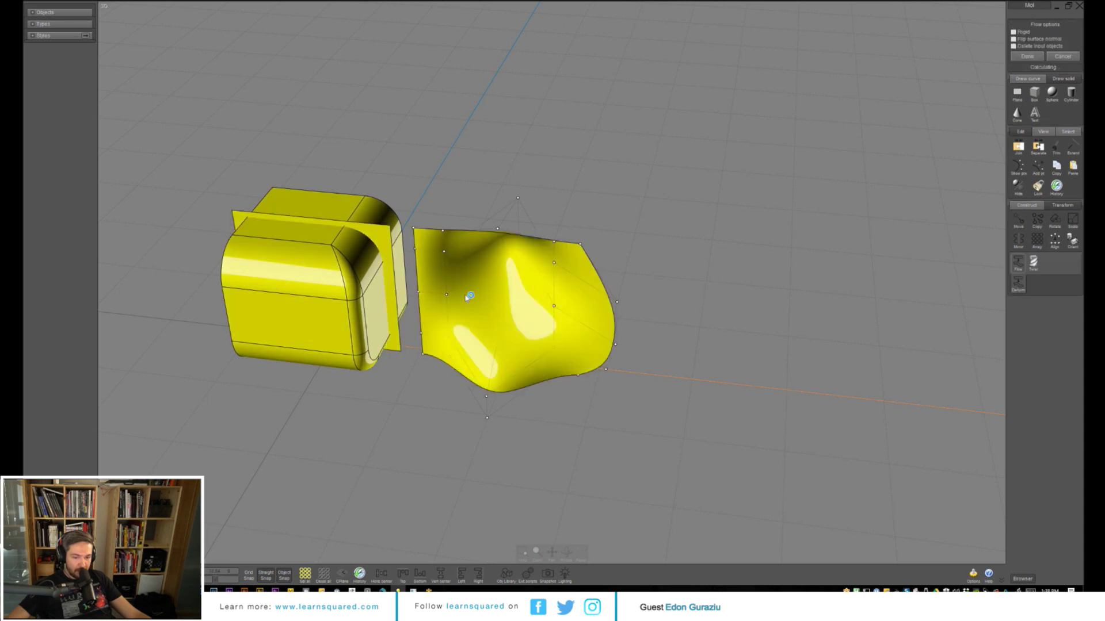
key("Escape")
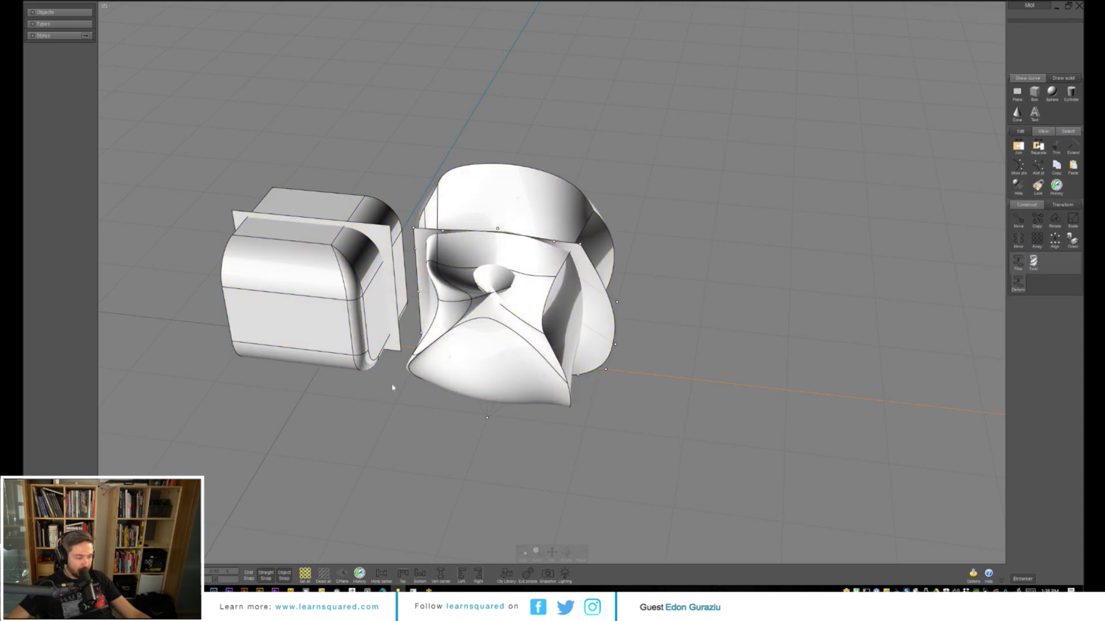
key("ctrl+z")
- Try the flow again, picking the flat base plane and the reshaped target surface near their lower right corners
left_click(376, 369)
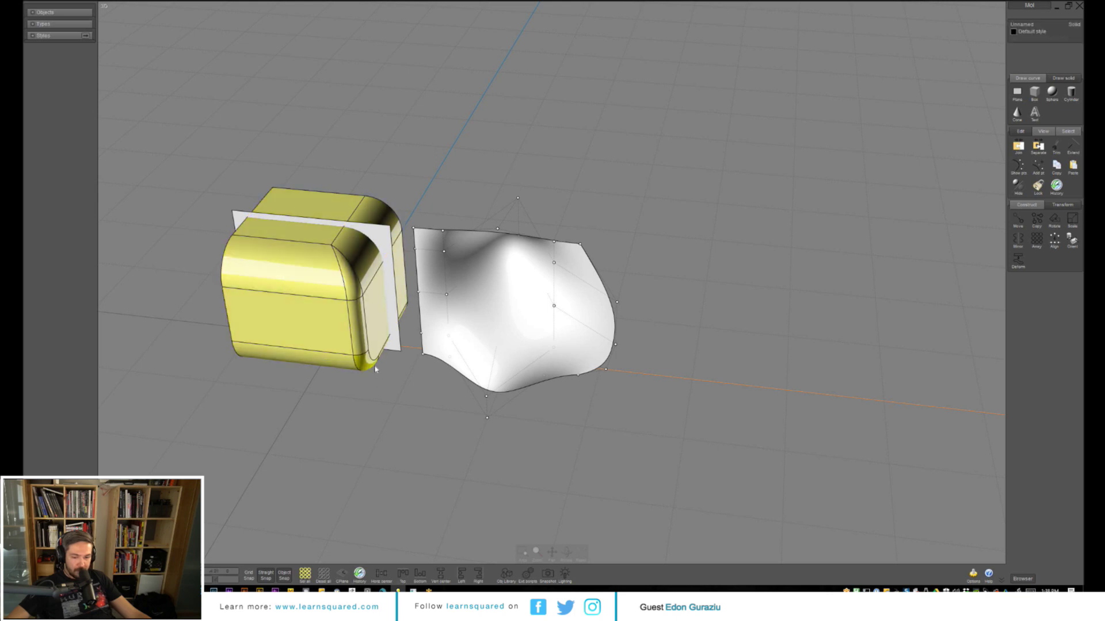
left_click(397, 329)
key("f")
left_click(392, 343)
left_click(580, 365)
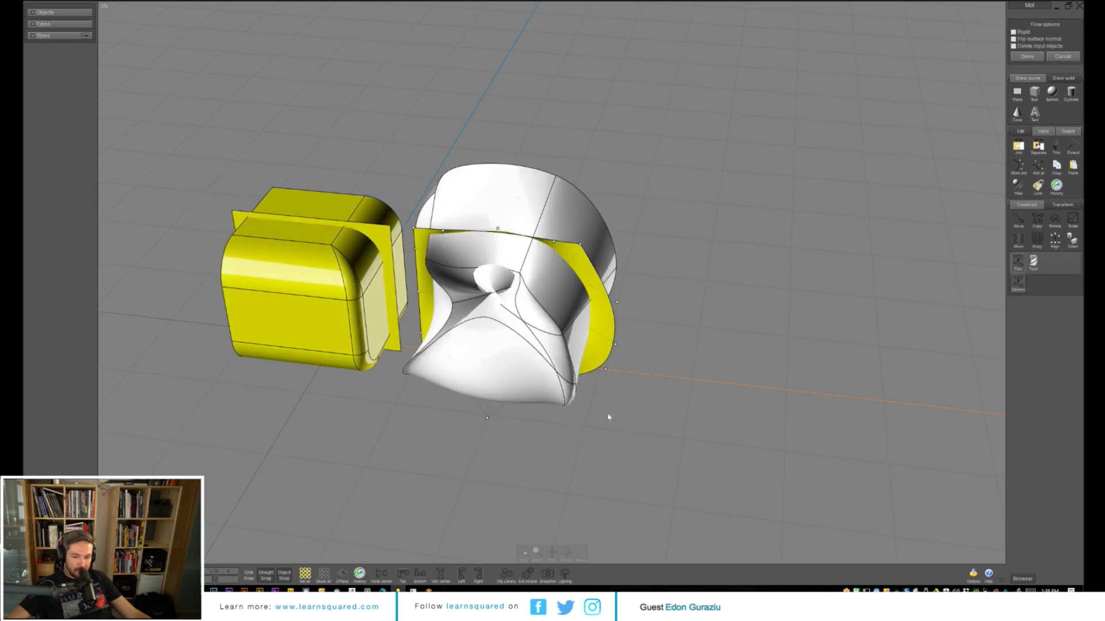
right_click_drag(609, 417, 627, 399)
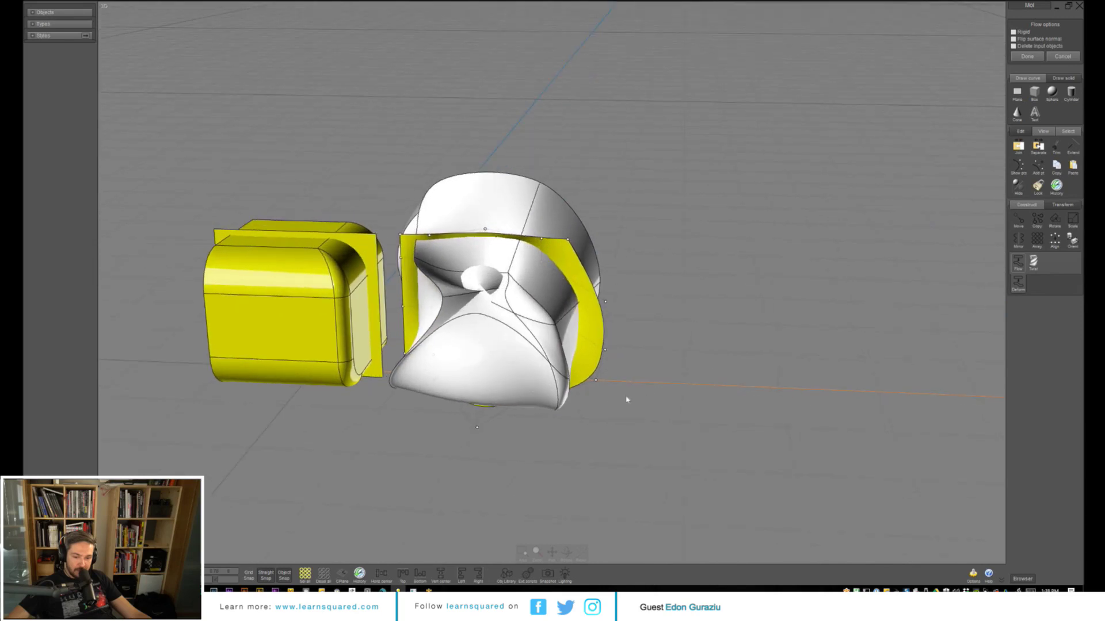
right_click(627, 399)
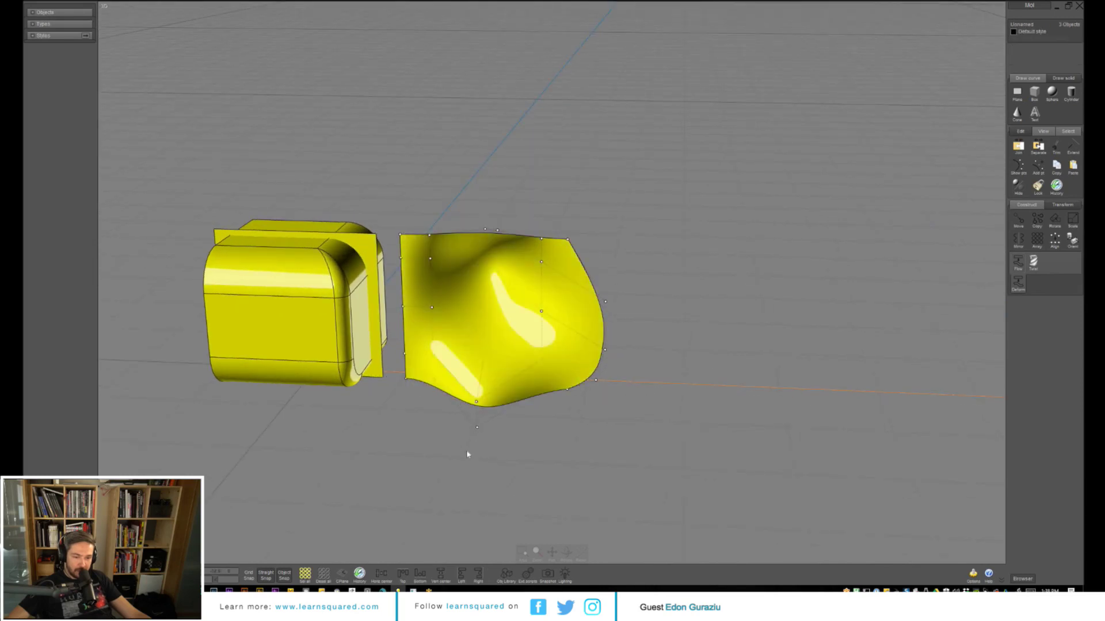
left_click(299, 292)
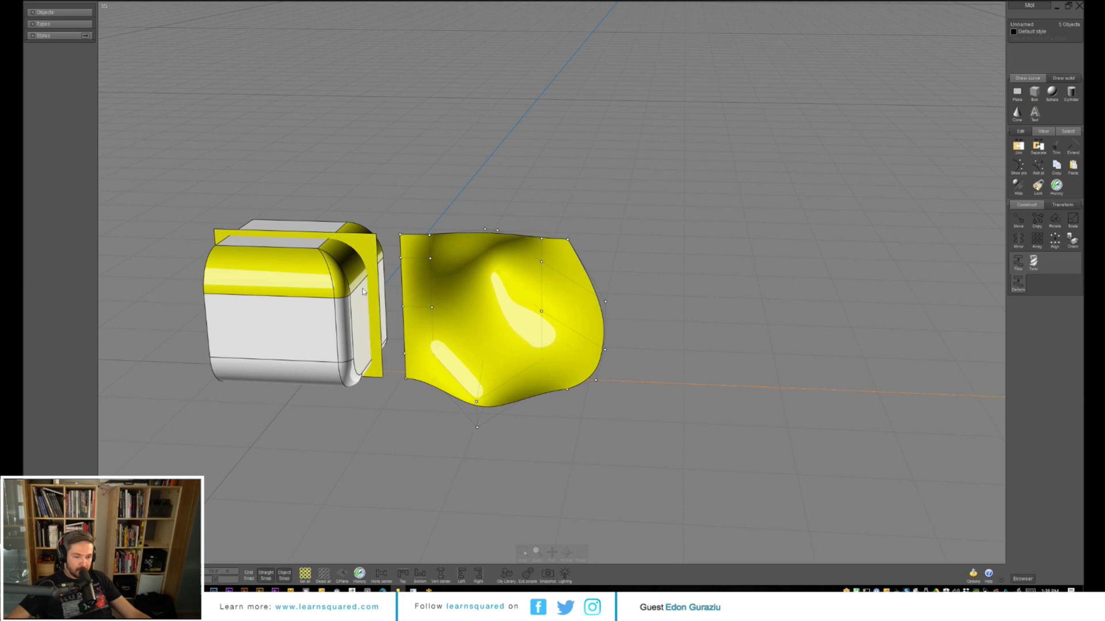
- Cancel the pending flow of the rounded box onto the reshaped surface
right_click(358, 273)
key("Escape")
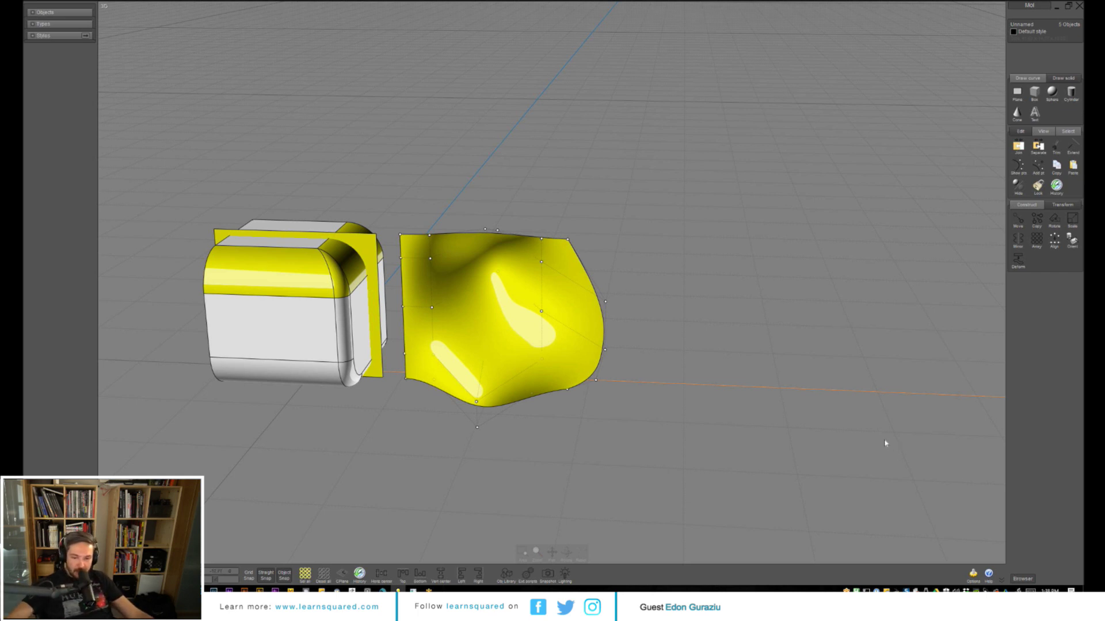
- Try drawing a closed six-point polyline on the ground plane beside the objects, and undo it
right_click_drag(660, 398, 290, 488)
scroll(599, 395, "up", 1)
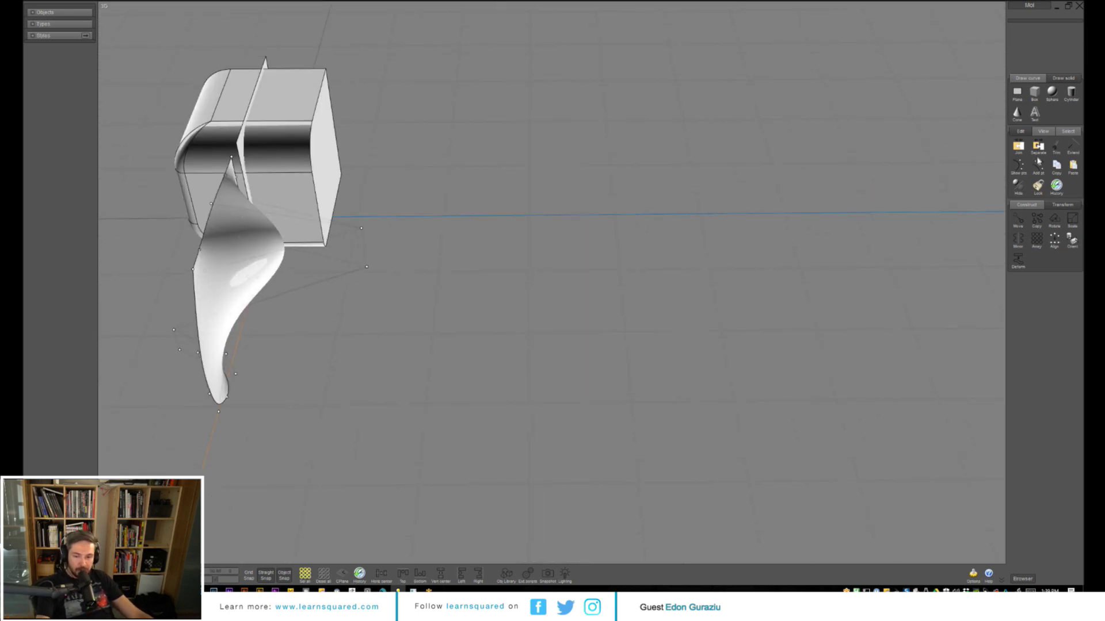
key("p")
left_click(433, 379)
left_click(432, 294)
left_click(644, 215)
left_click(638, 306)
left_click(587, 367)
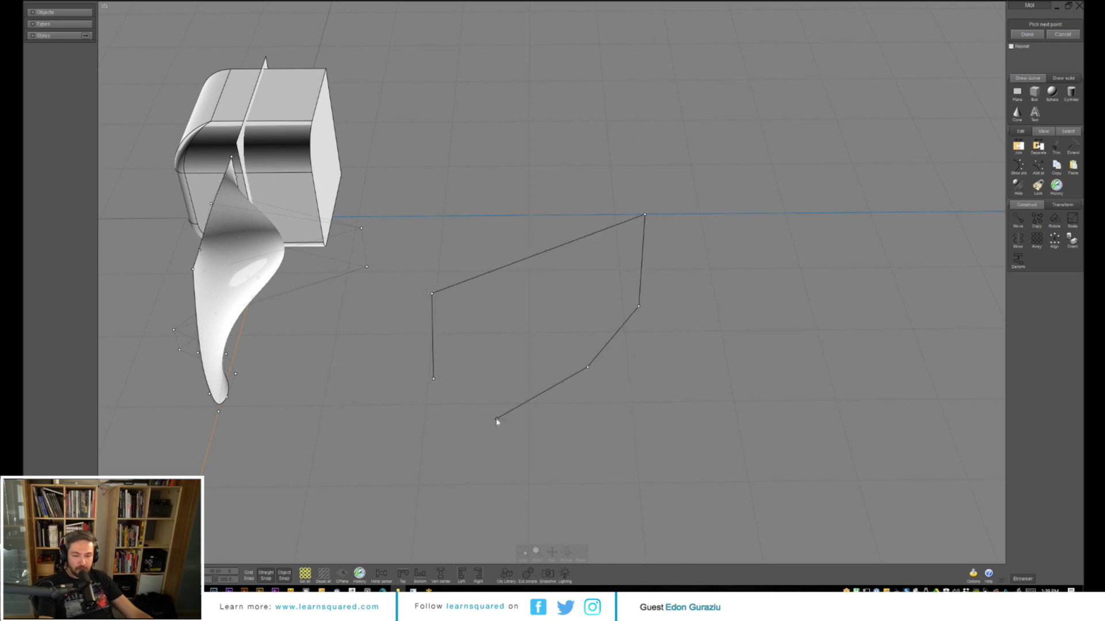
left_click(497, 422)
left_click(433, 378)
right_click_drag(597, 340, 655, 356)
key("ctrl+z")
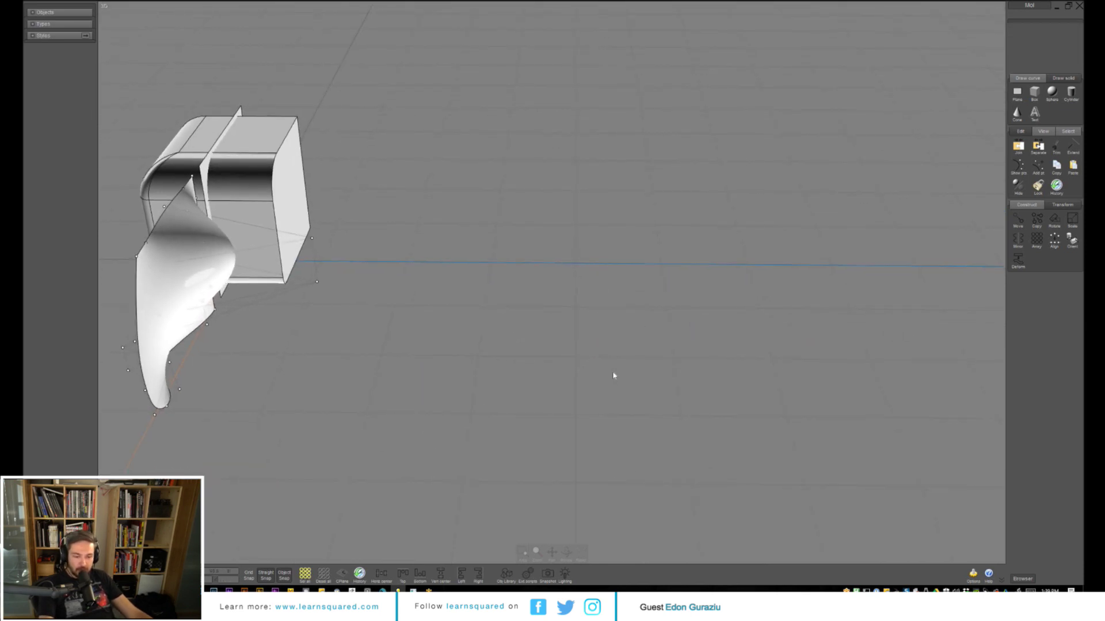
- In the top view, draw a closed nine-point polyline with an elongated, irregular outline below the rounded box
key("space")
key("space")
key("space")
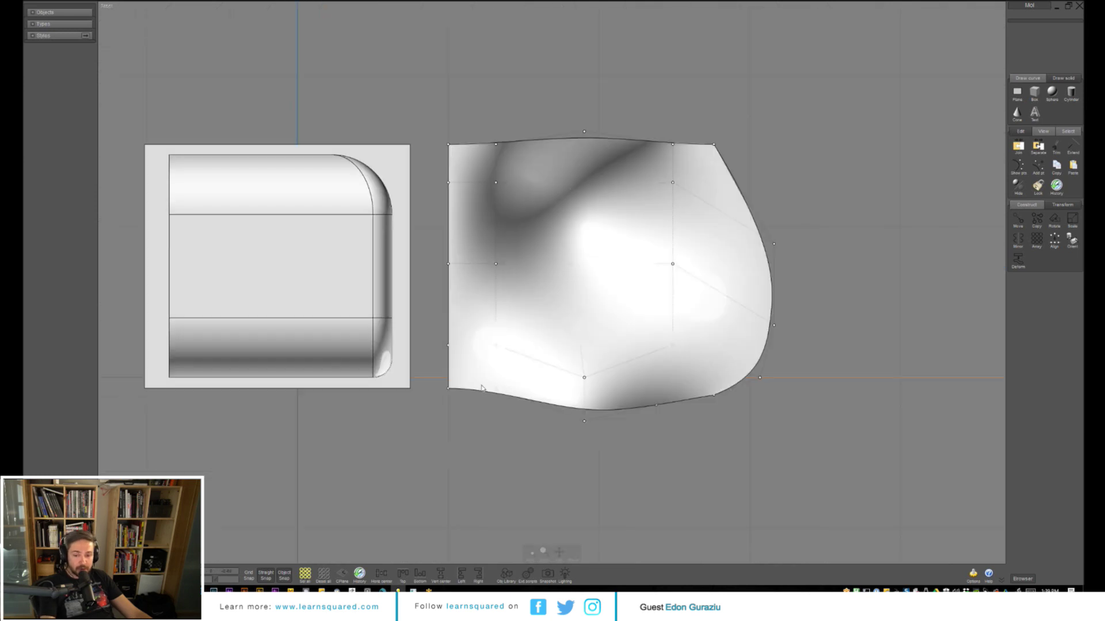
key("space")
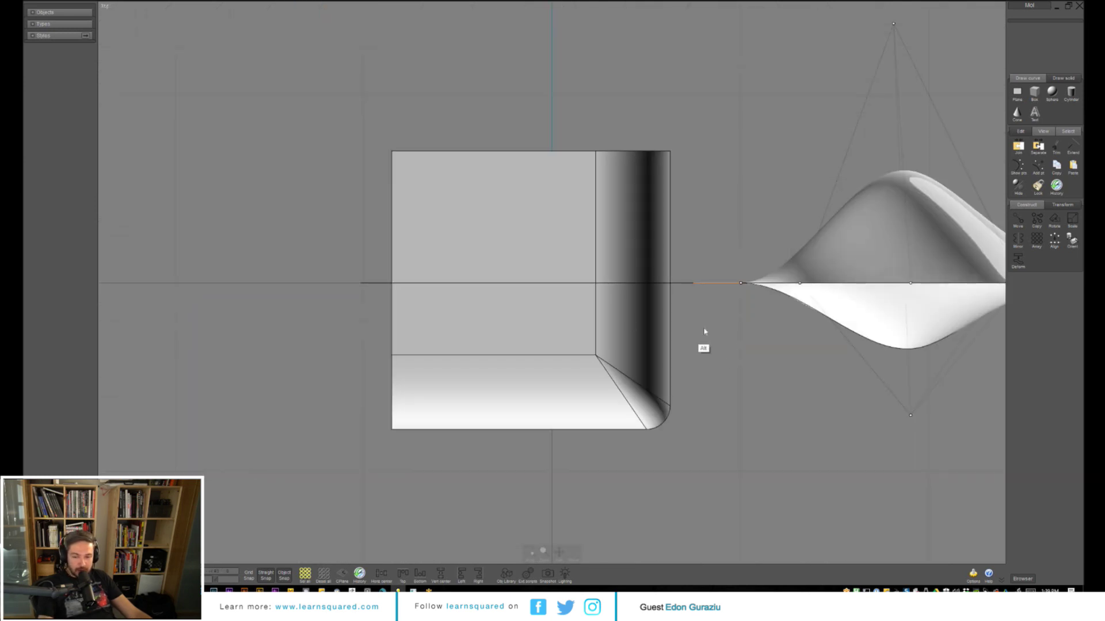
scroll(704, 332, "down", 5)
scroll(570, 406, "up", 6)
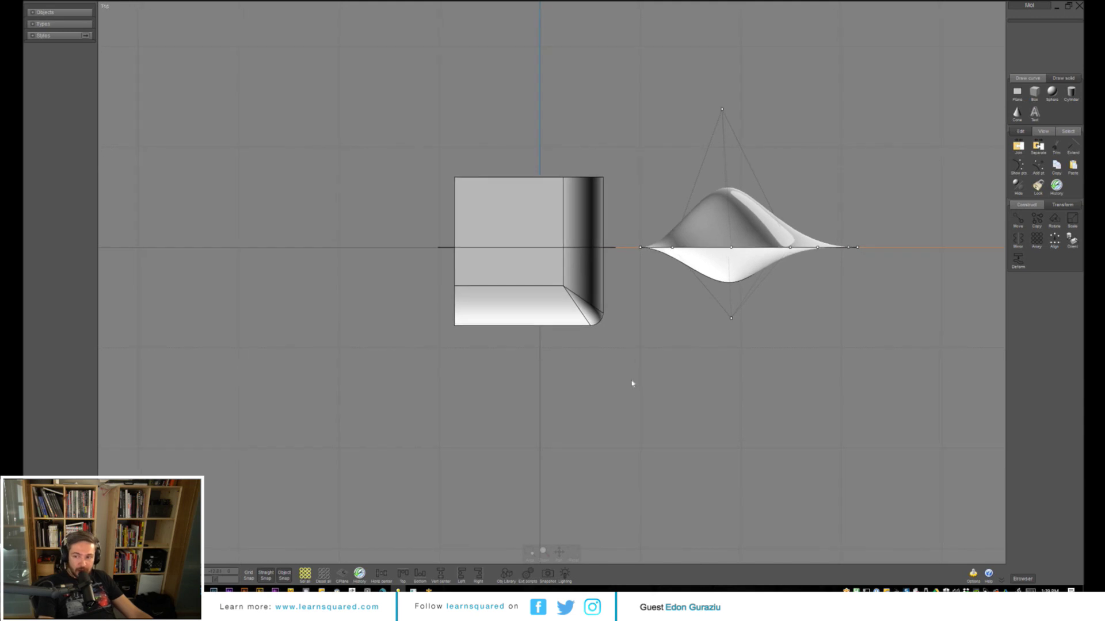
right_click_drag(631, 383, 556, 318)
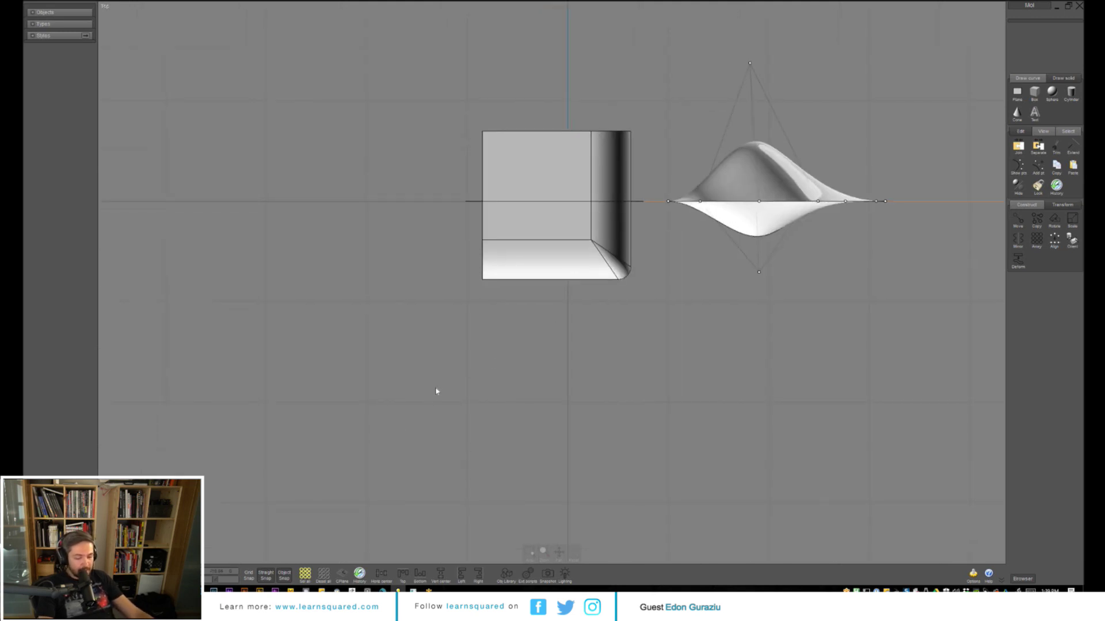
key("l")
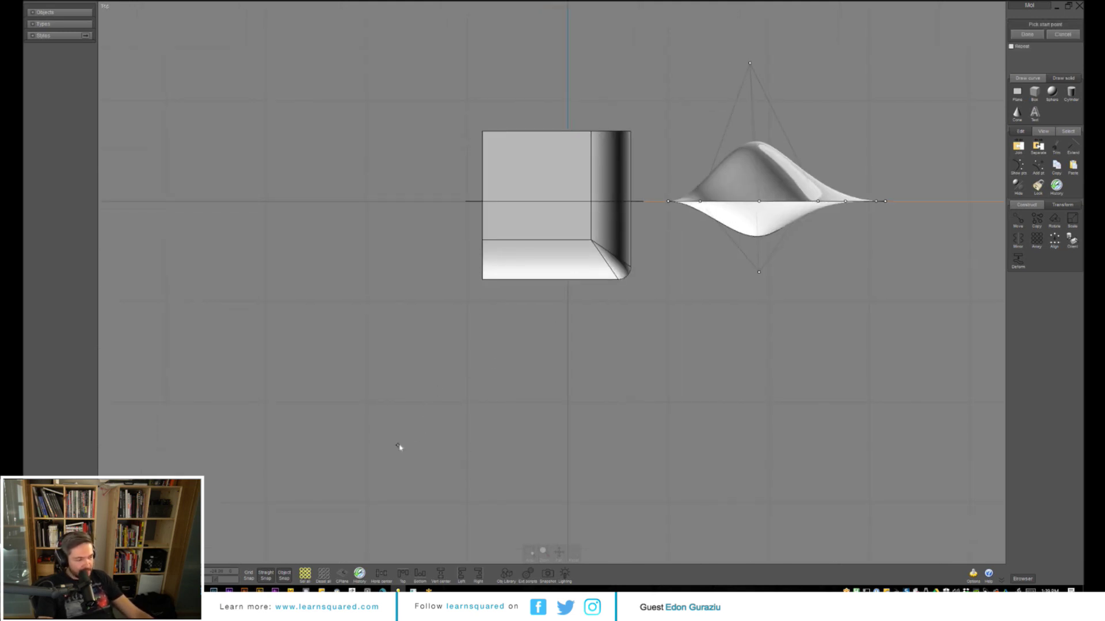
left_click(374, 447)
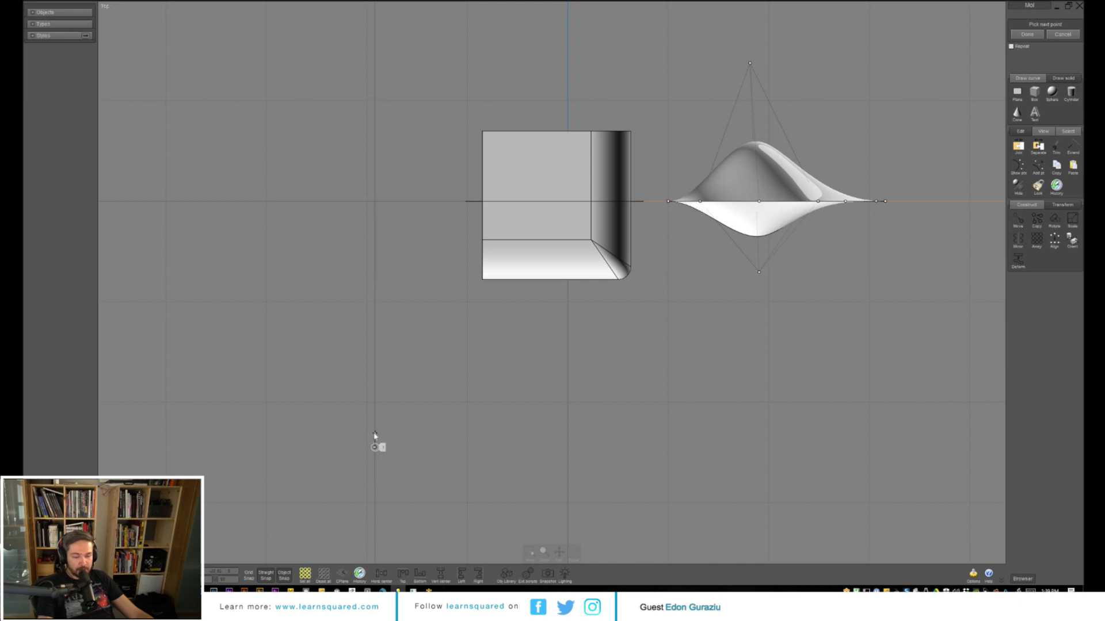
left_click(368, 390)
left_click(428, 349)
left_click(464, 329)
left_click(577, 330)
left_click(593, 367)
left_click(551, 433)
left_click(497, 473)
left_click(375, 447)
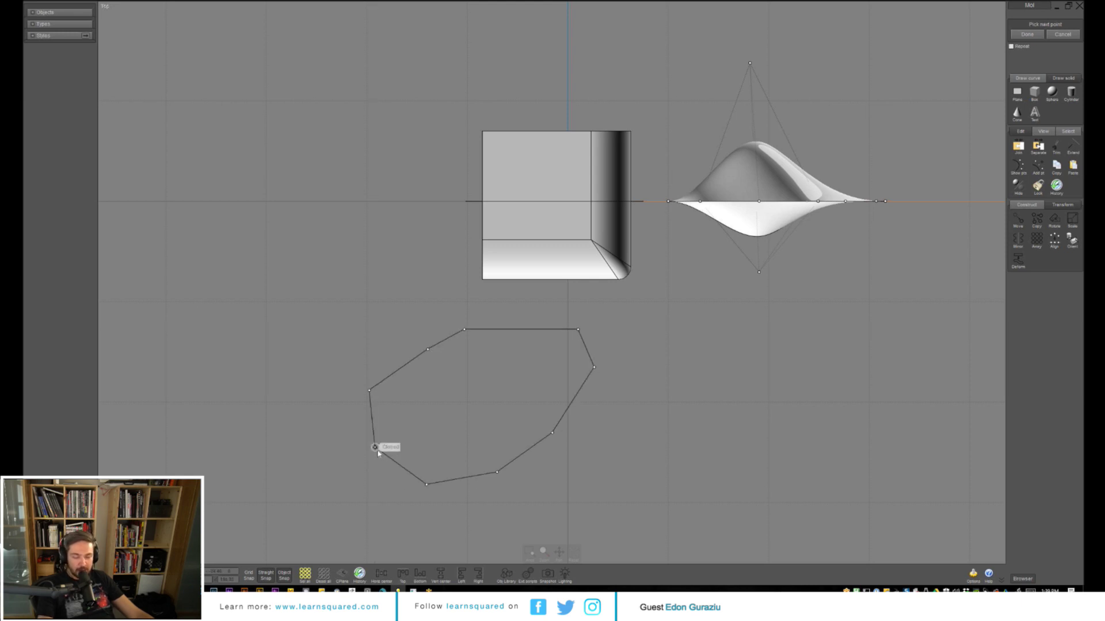
mouse_move(460, 422)
right_mouse_down()
mouse_move(483, 419)
mouse_move(467, 419)
right_mouse_up()
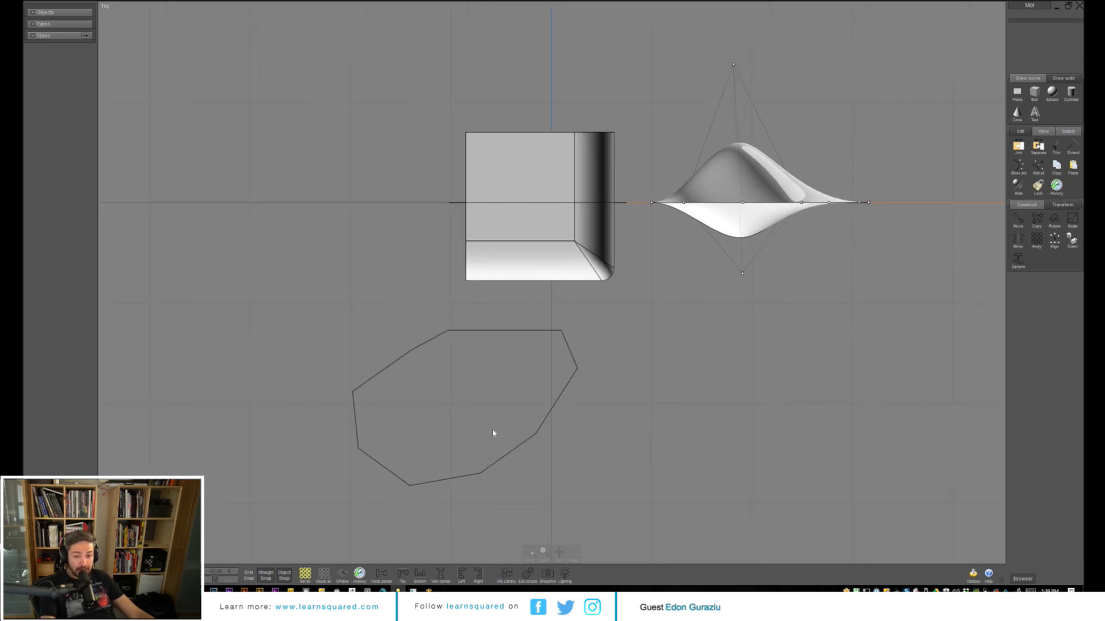
- Thicken the freely deformed surface into a solid with the Shell tool, using a thickness picked by eye
key("space")
key("space")
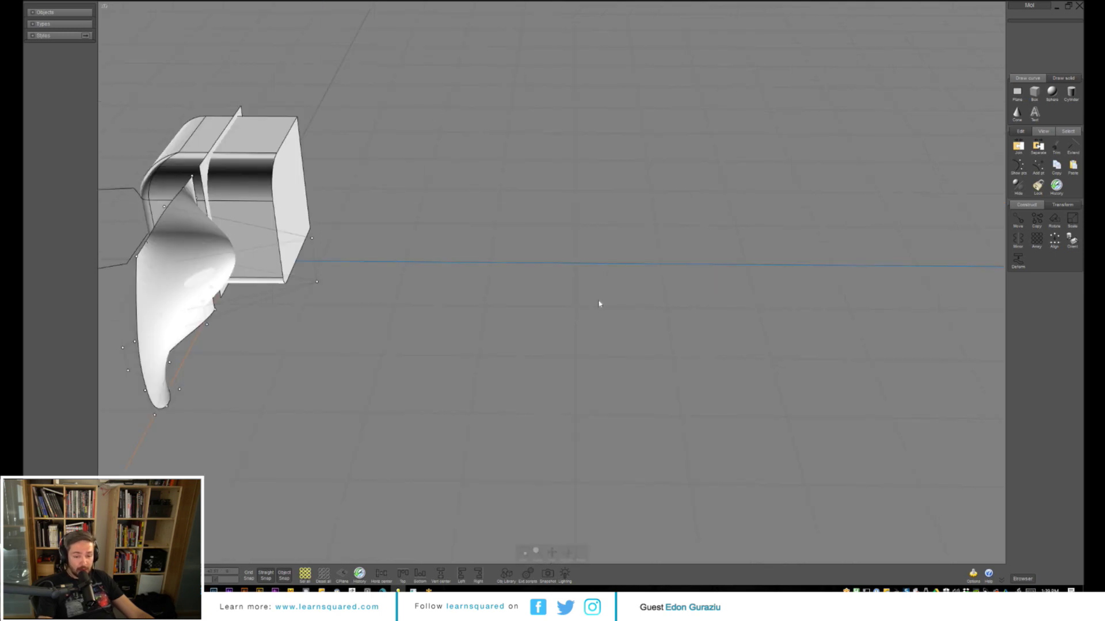
right_click_drag(598, 304, 436, 467)
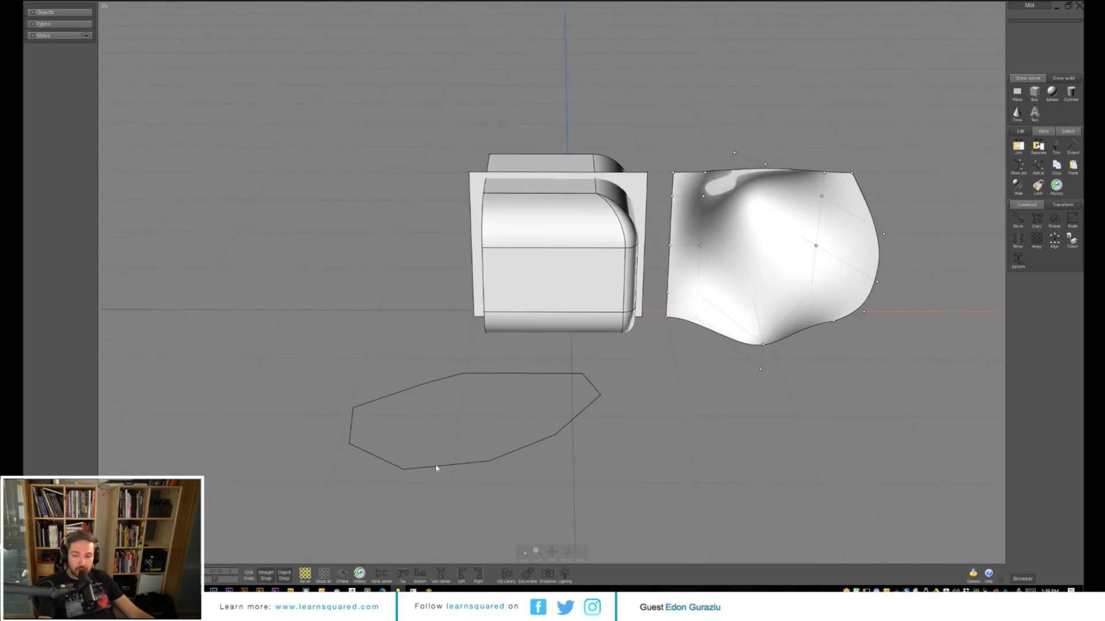
left_click(786, 304)
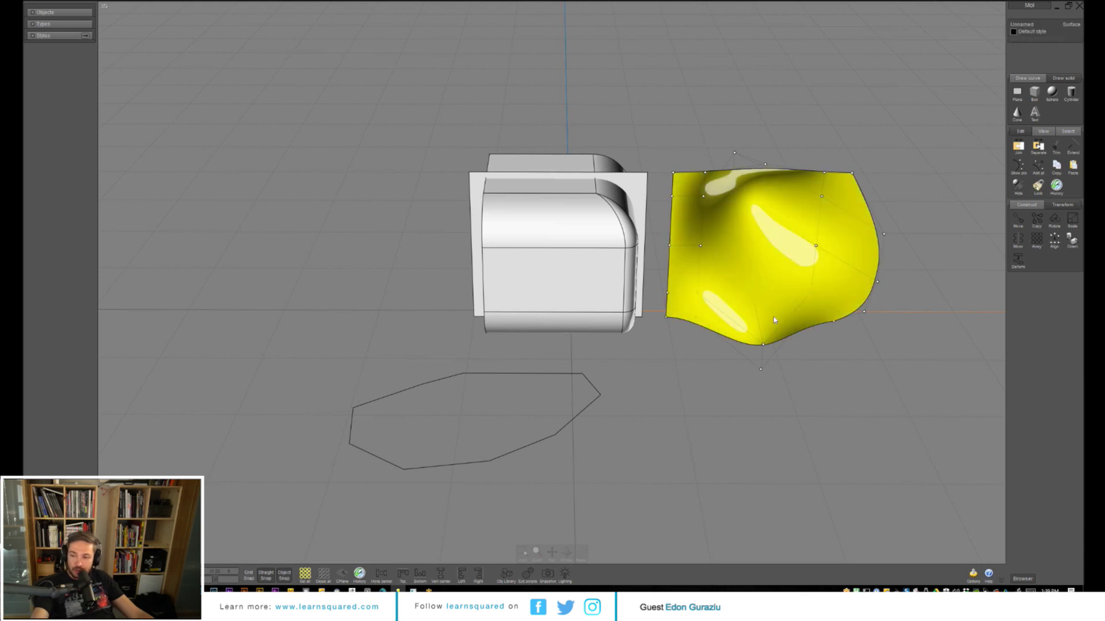
left_click(1062, 207)
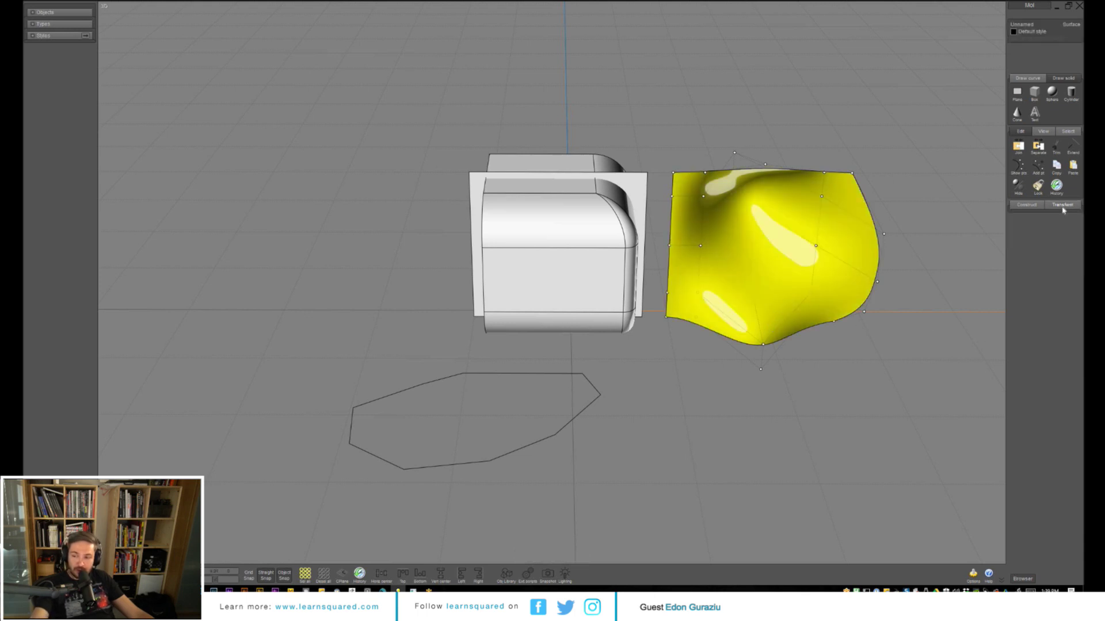
left_click(1043, 206)
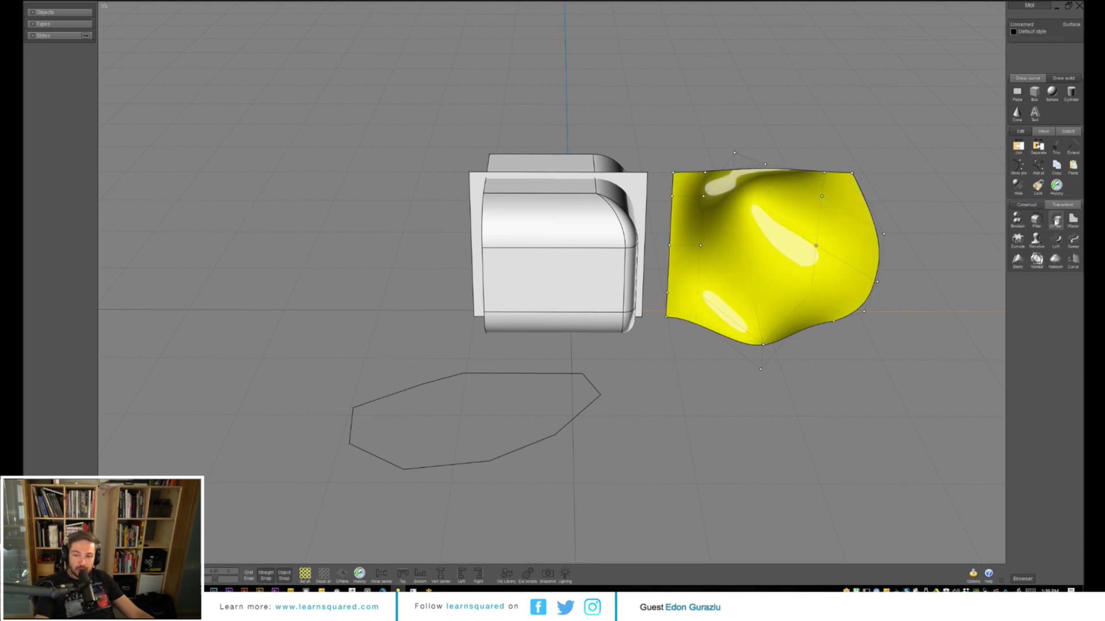
left_click(1055, 219)
left_click(1034, 220)
right_click_drag(869, 334, 527, 242)
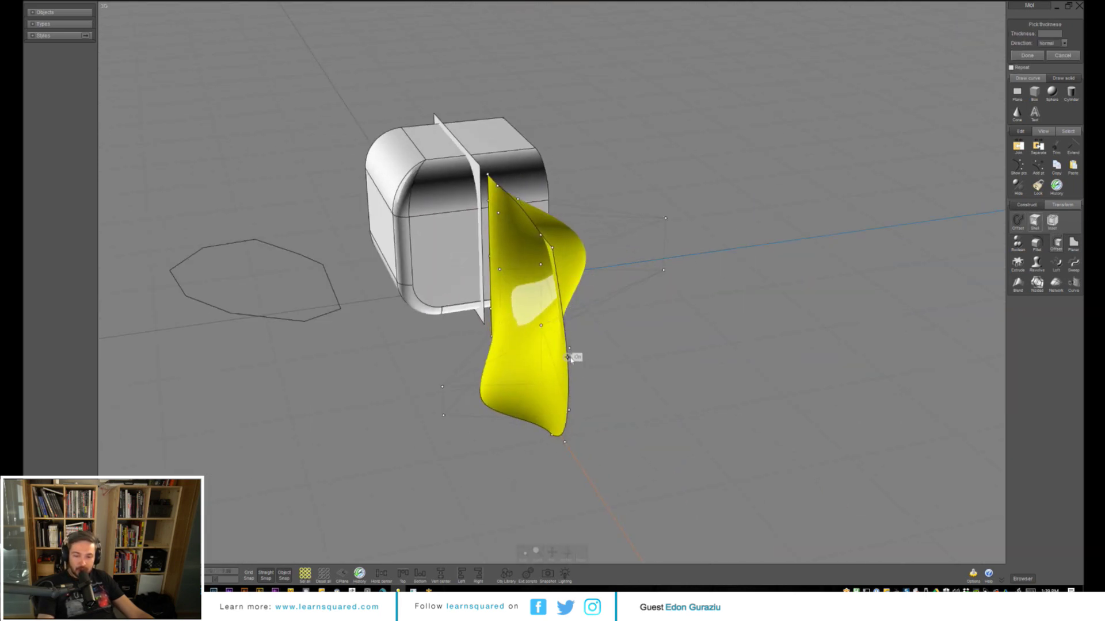
left_click(571, 384)
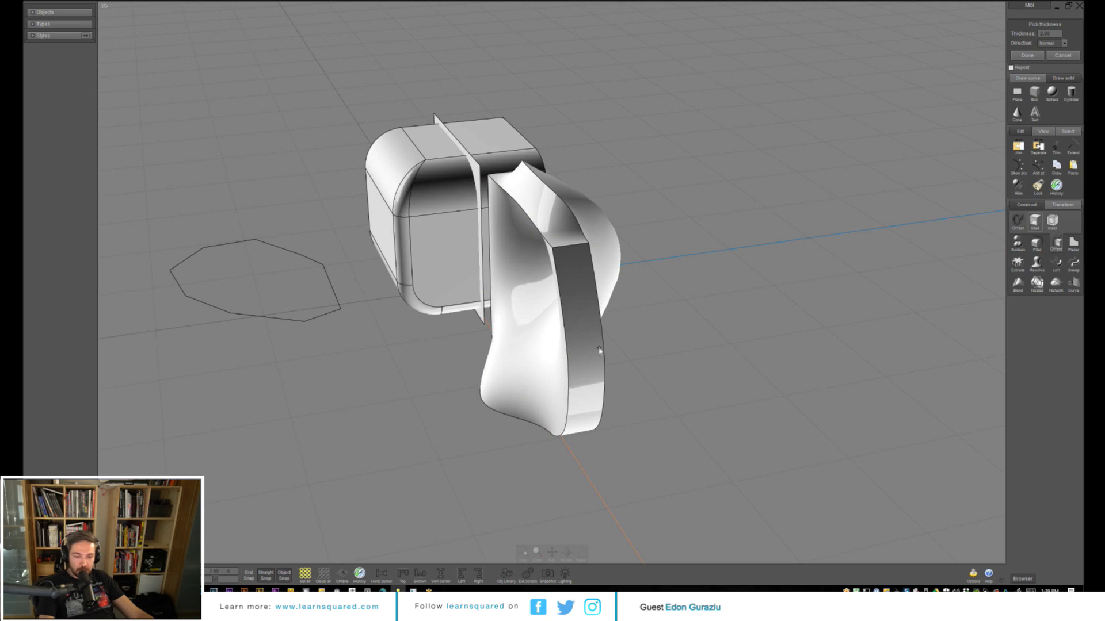
right_click(589, 360)
- Delete the rounded box with its flat base plane and the closed polyline, keeping only the thickened surface
right_click_drag(628, 342, 713, 336)
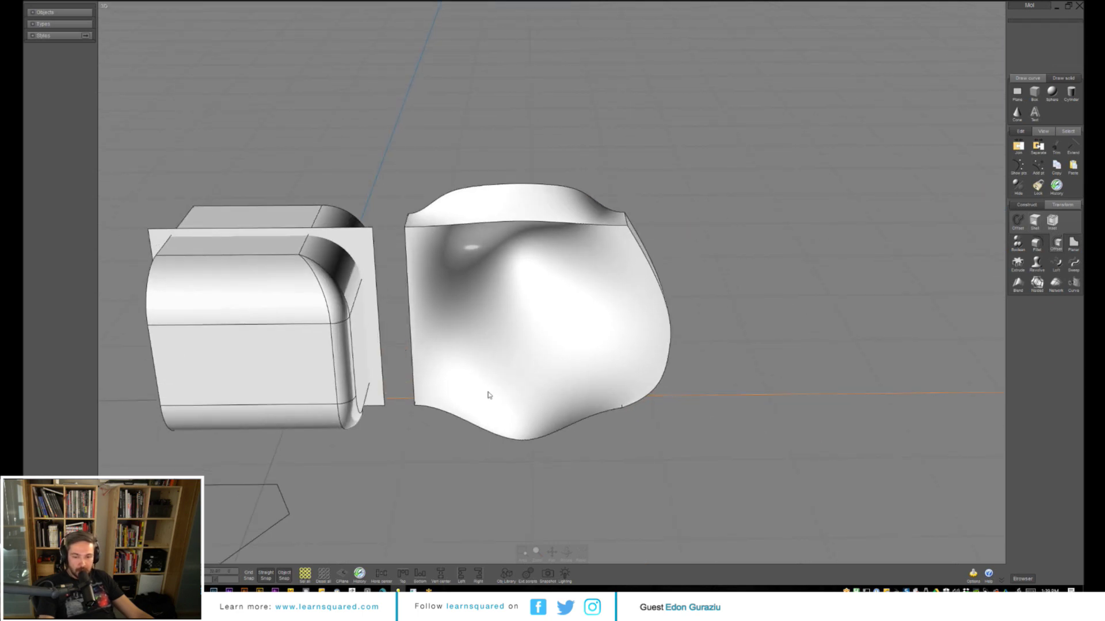
right_click_drag(489, 395, 537, 360)
left_click_drag(311, 377, 637, 97)
key("Delete")
left_click_drag(203, 542, 552, 286)
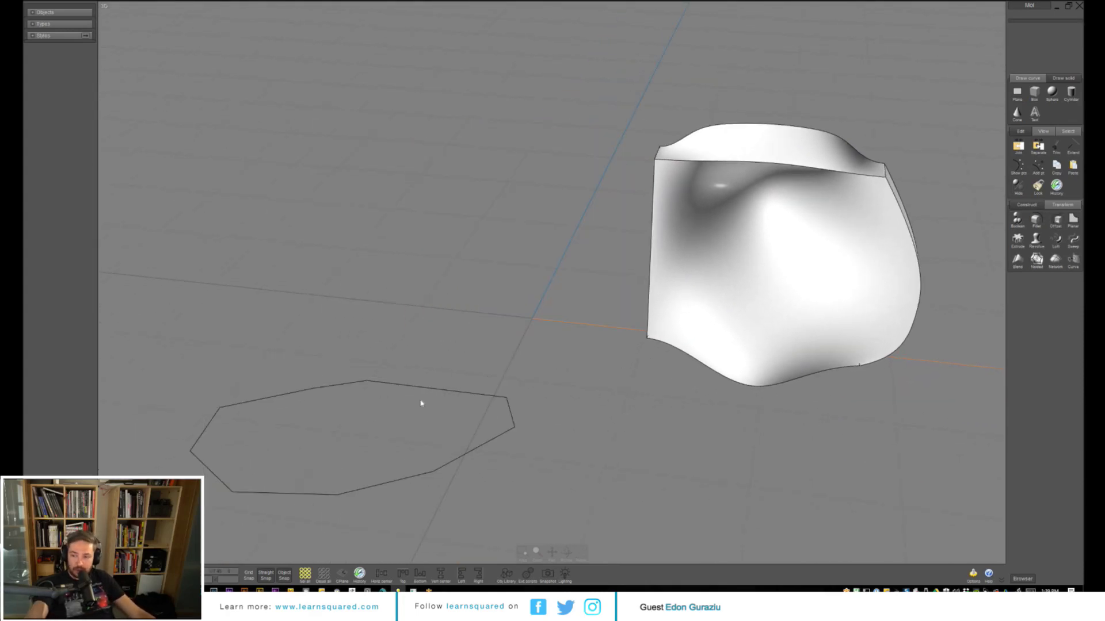
left_click_drag(168, 544, 550, 318)
key("Delete")
right_click_drag(550, 318, 501, 383)
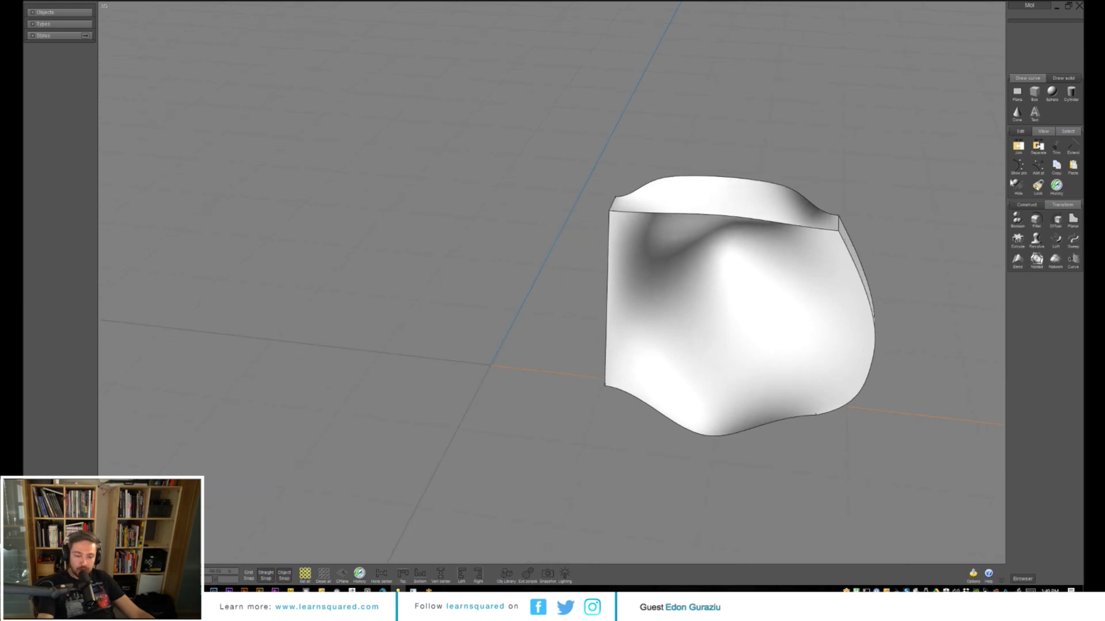
- Create a small solid box centered on the origin, with its height picked by eye
left_click(1035, 92)
left_click(489, 367)
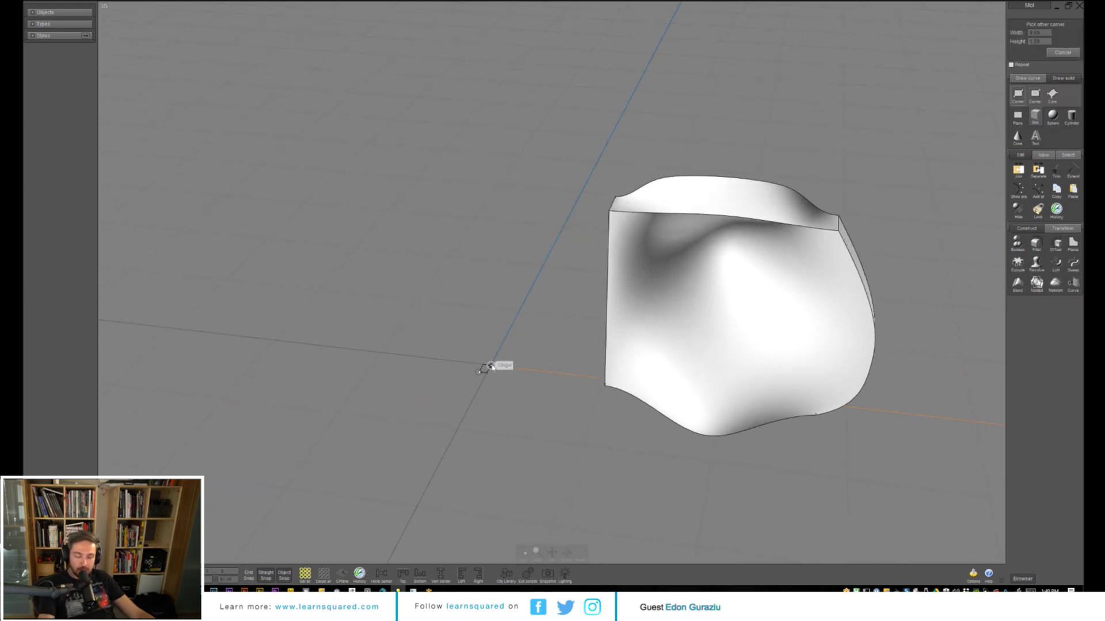
left_click(496, 371)
left_click(509, 348)
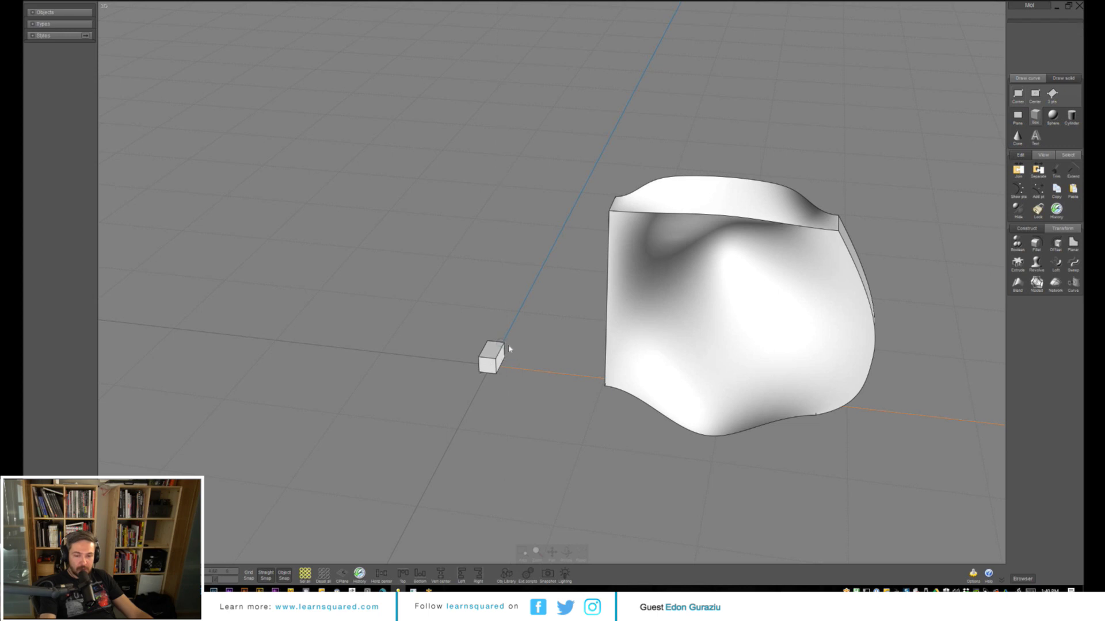
- Fillet the small box's two vertical front edges with a small radius picked by eye
right_click_drag(500, 386, 541, 305, "ctrl")
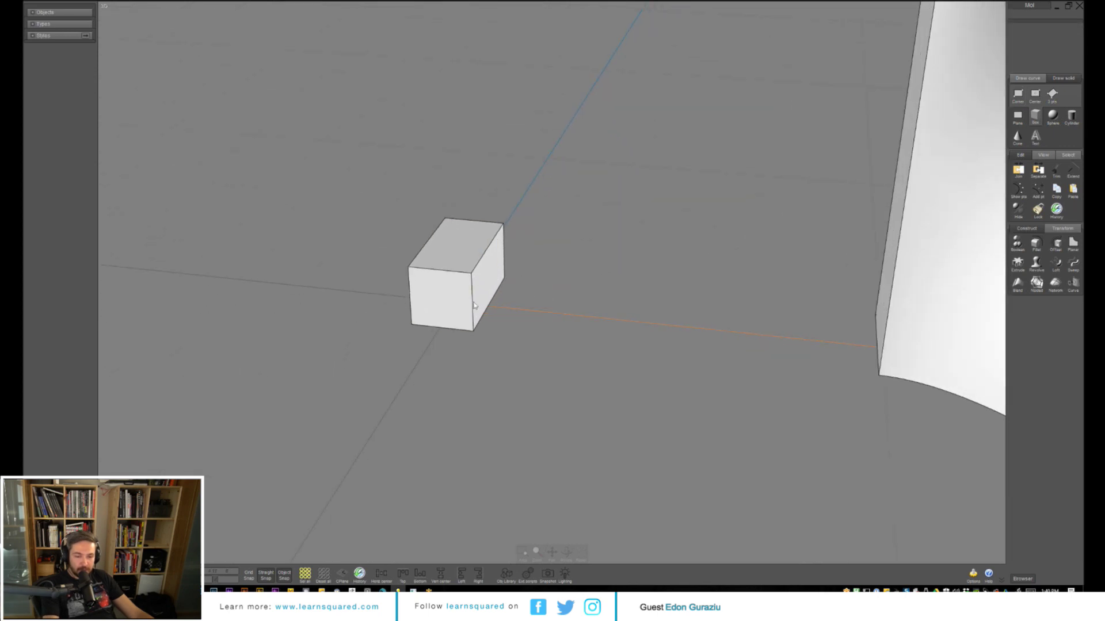
key("f")
left_click(472, 306)
left_click(410, 307)
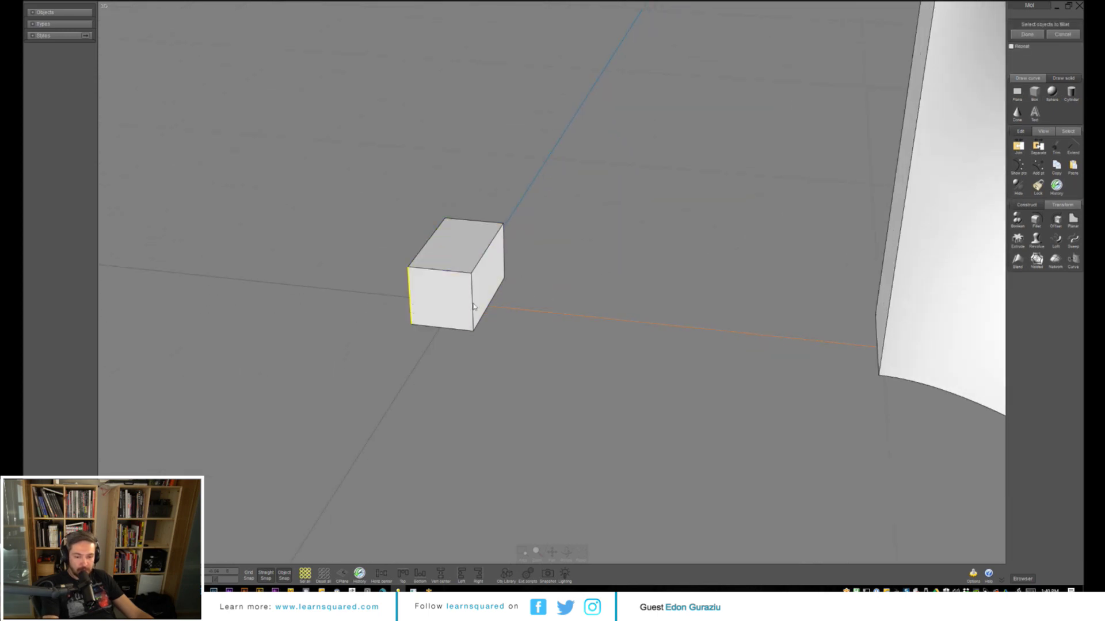
right_click(476, 305)
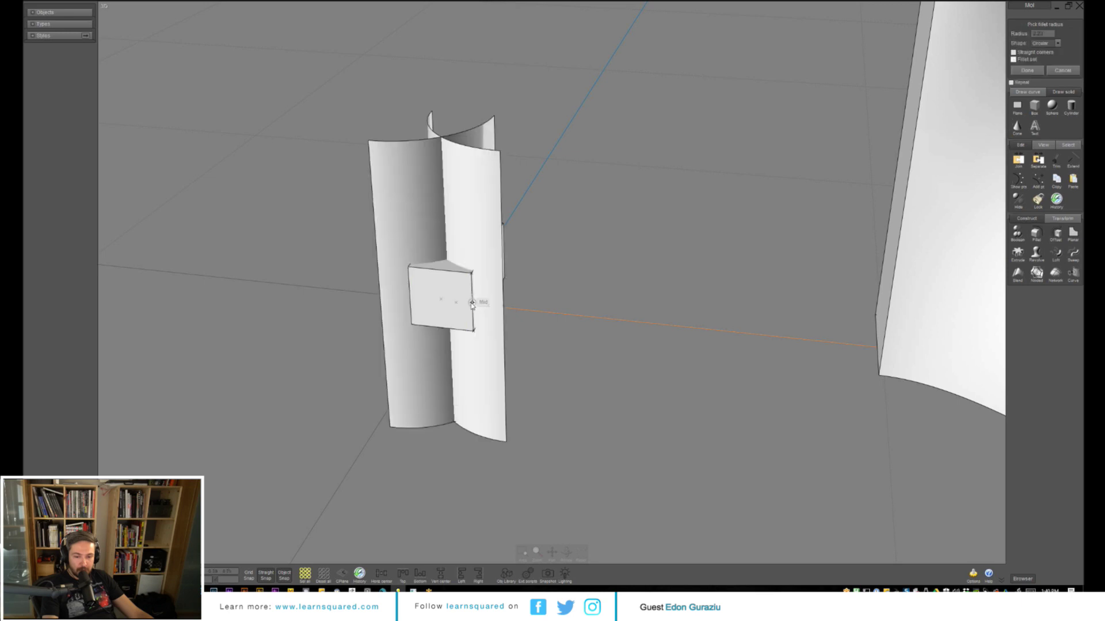
left_click(493, 303)
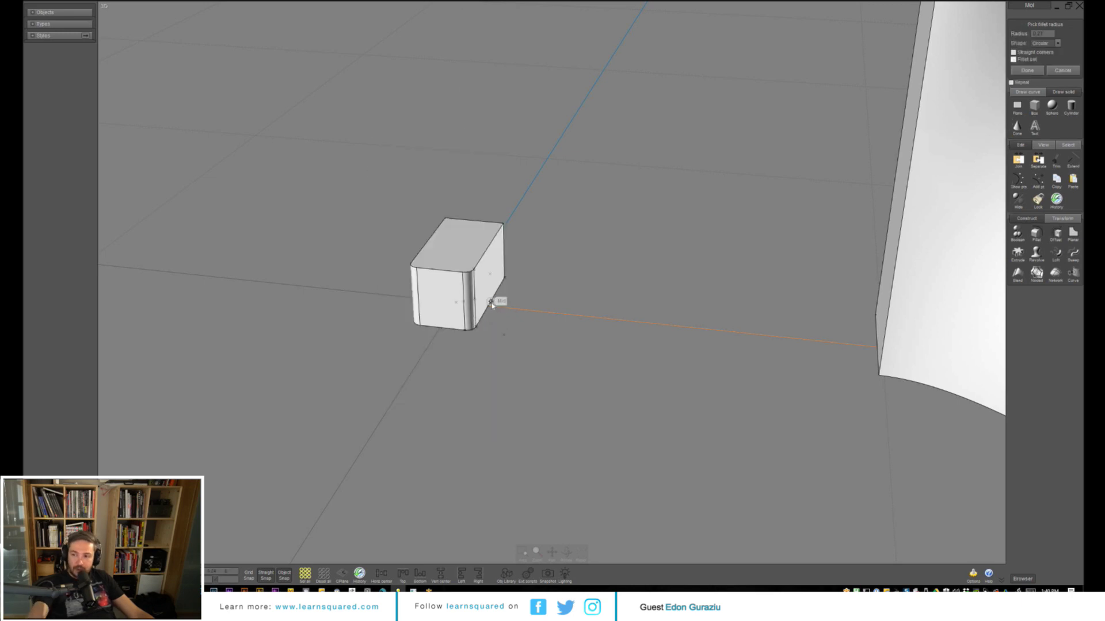
right_click_drag(519, 297, 550, 355)
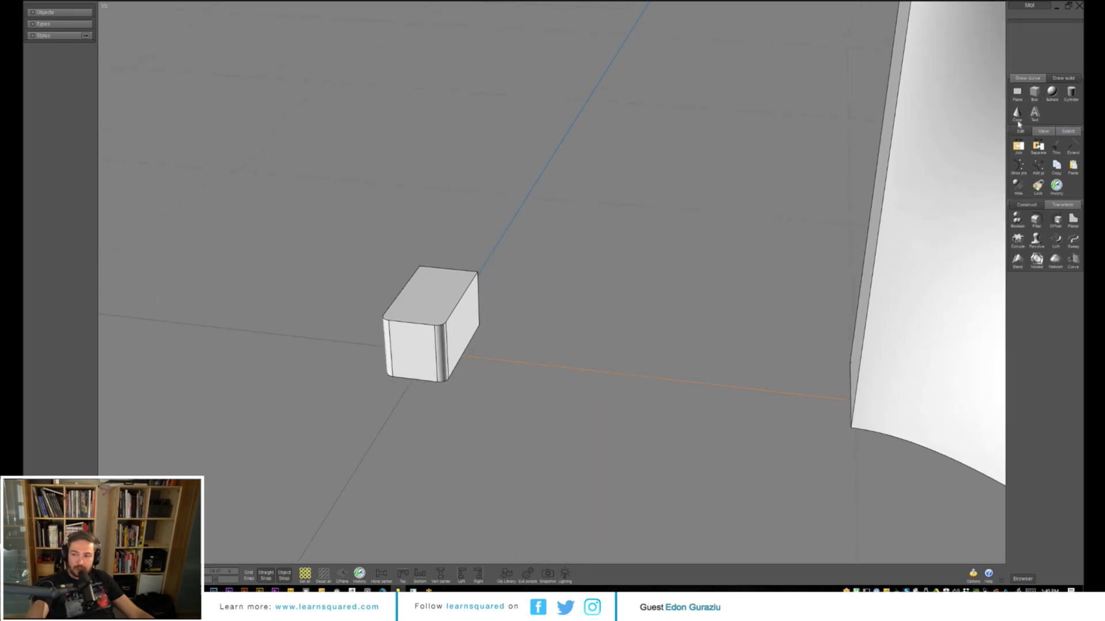
- Sketch a freehand S-shaped curve that passes through the small box and extends beyond both ends
left_click(1063, 77)
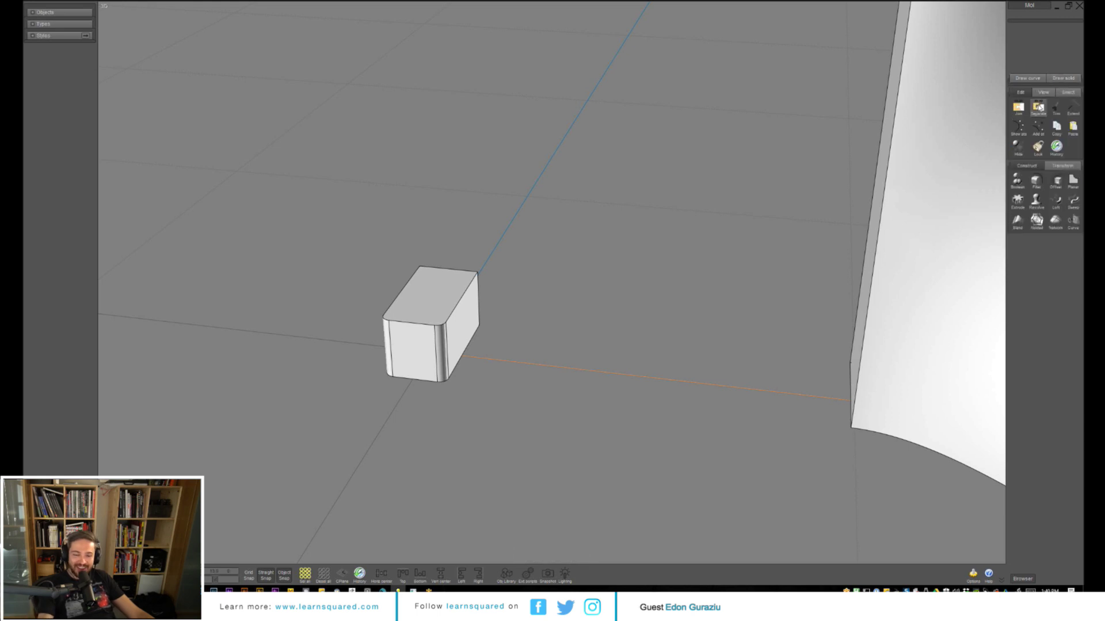
left_click(1028, 77)
left_click(1018, 96)
mouse_move(507, 287)
right_mouse_down()
mouse_move(559, 294)
mouse_move(541, 365)
right_mouse_up()
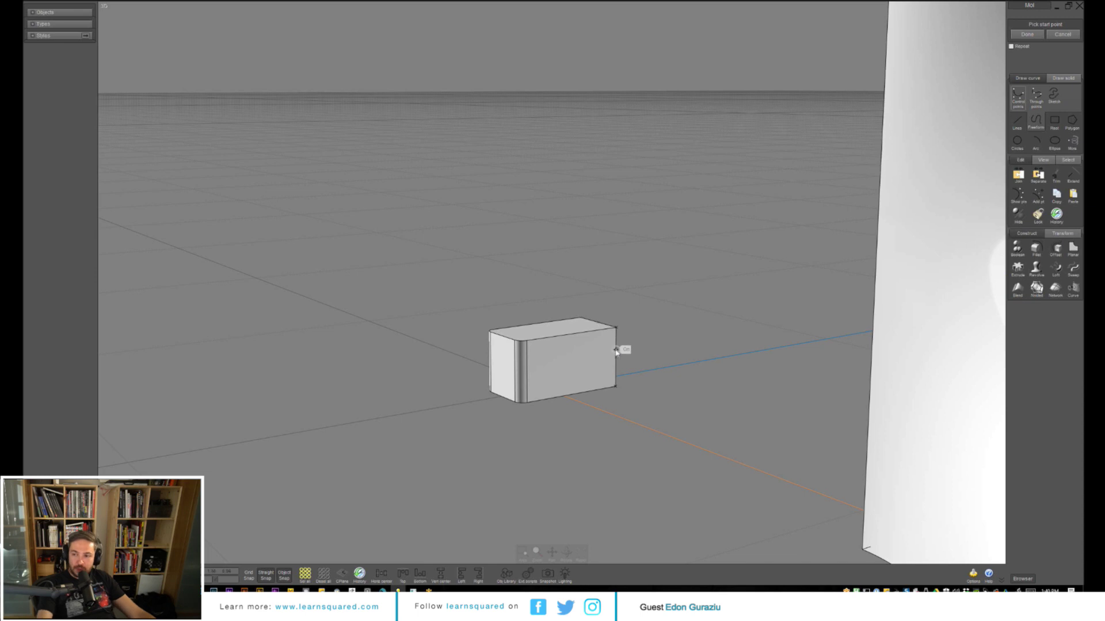
left_click(1036, 97)
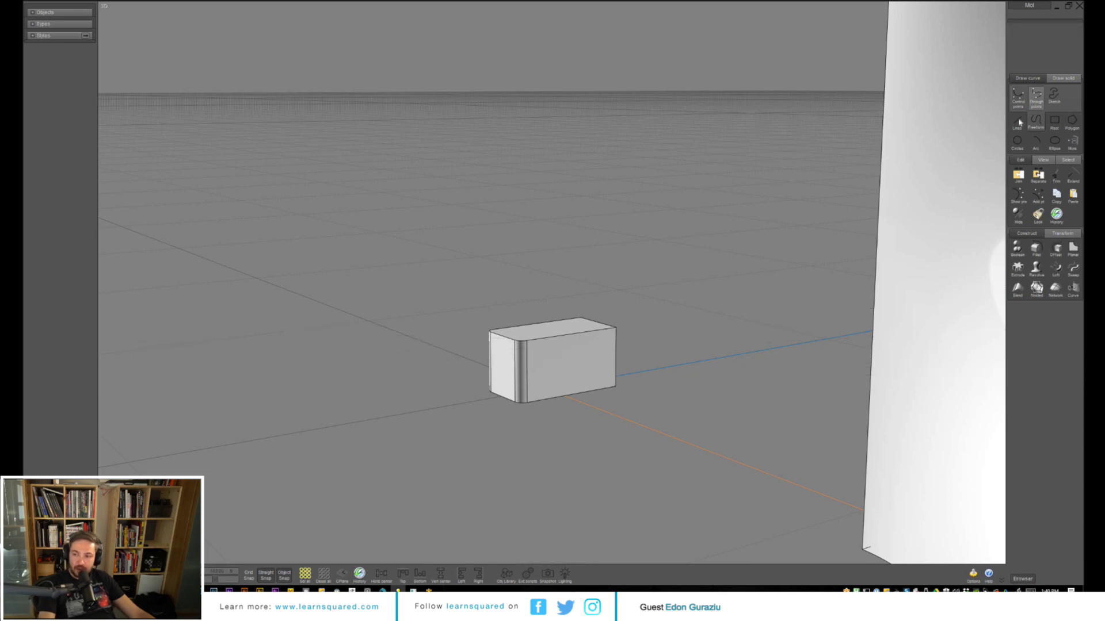
left_click(1054, 95)
mouse_move(606, 355)
left_mouse_down()
mouse_move(596, 351)
mouse_move(609, 350)
left_mouse_up()
left_click(1054, 96)
right_click(598, 353)
left_click(1055, 96)
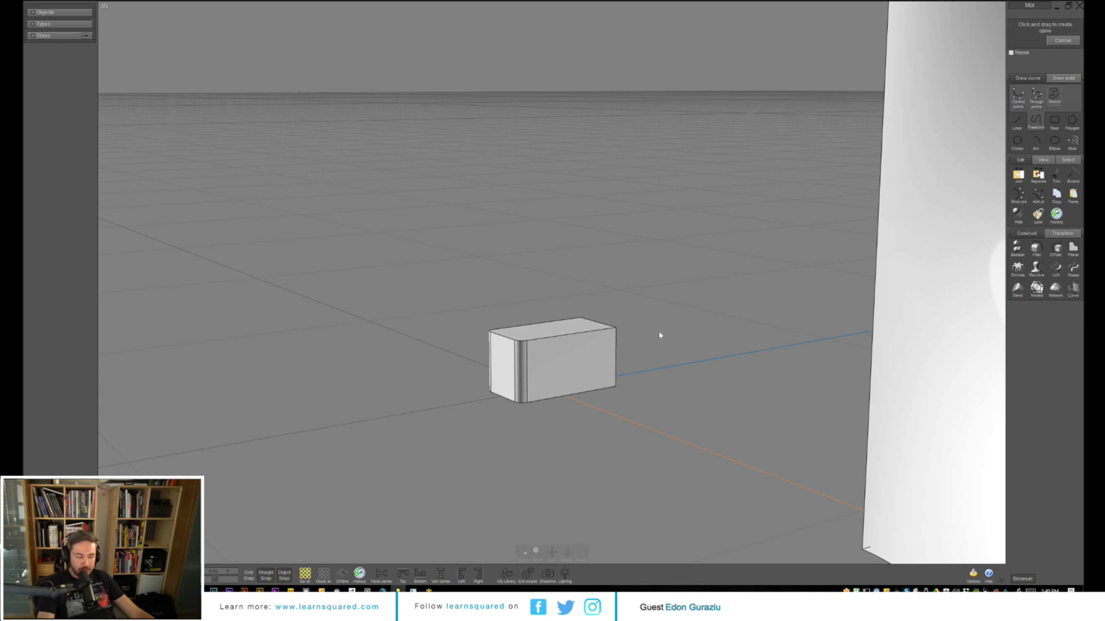
left_click_drag(530, 357, 387, 391)
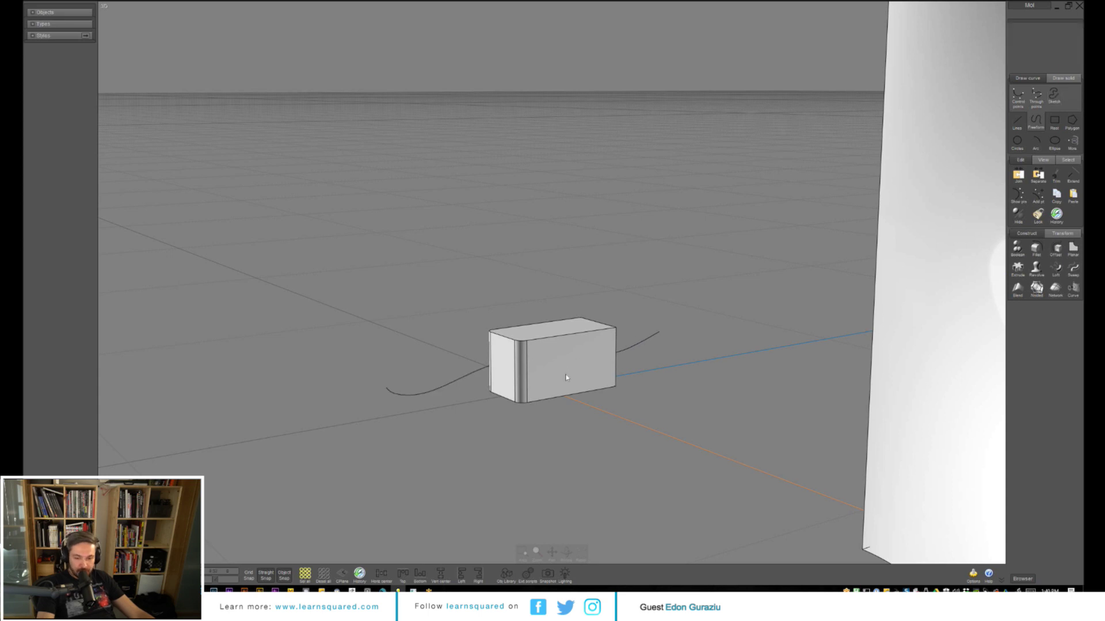
- Try to cut the small box with the S-shaped curve using Boolean Difference, and check where the curve lies
key("d")
left_click(550, 375)
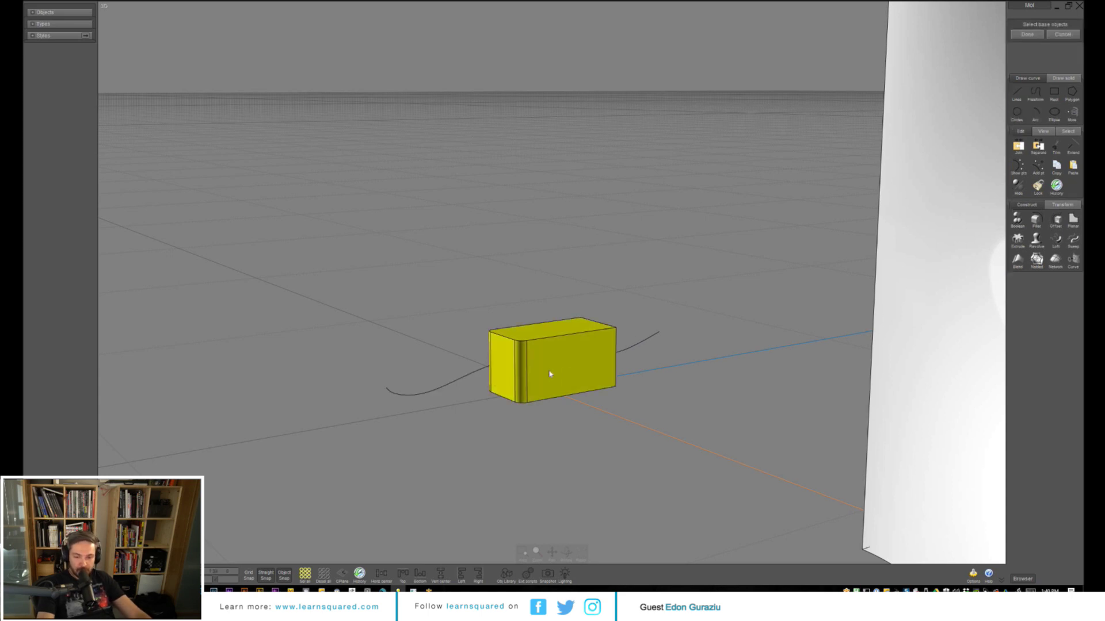
right_click(550, 374)
left_click(460, 379)
right_click(461, 382)
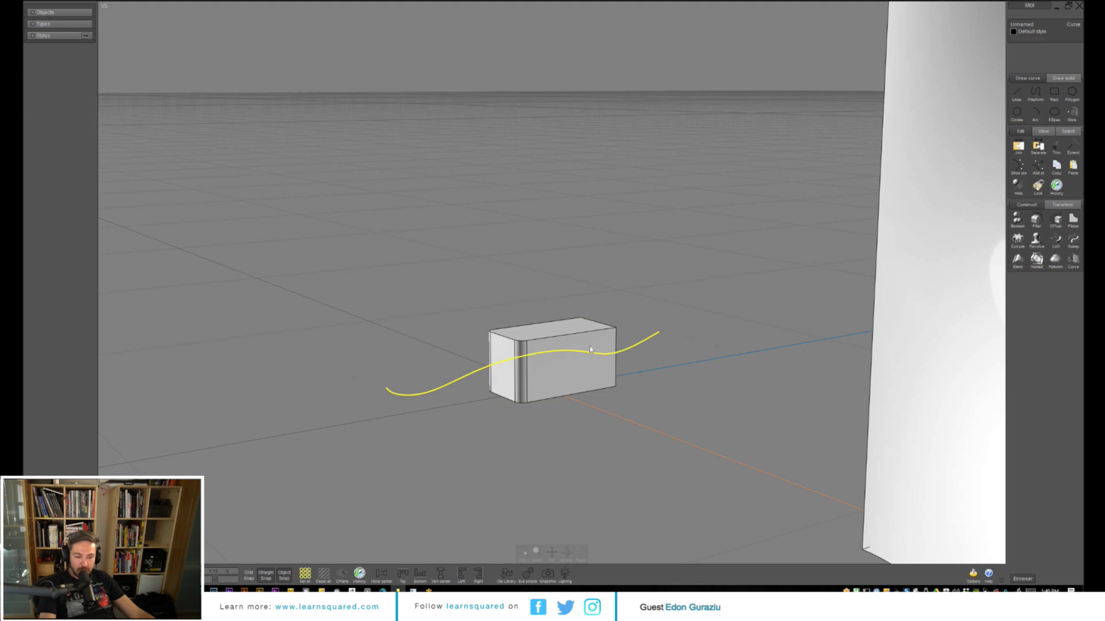
right_click_drag(628, 343, 685, 334)
right_click_drag(322, 462, 377, 459)
middle_click_drag(377, 458, 392, 426)
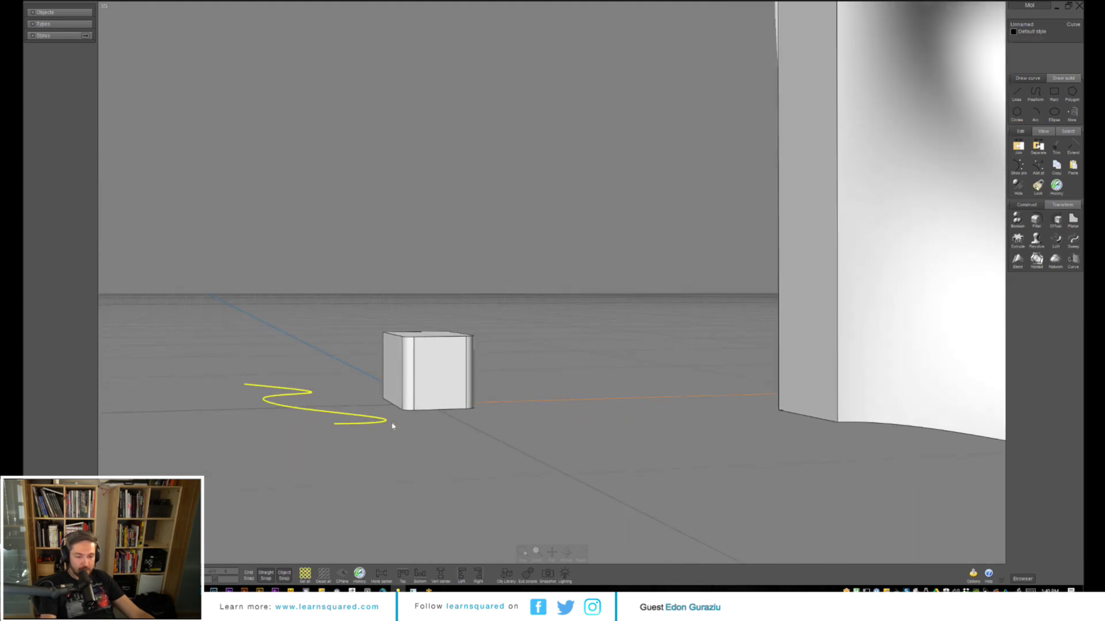
left_click(330, 396)
mouse_move(508, 330)
right_mouse_down()
mouse_move(478, 342)
mouse_move(490, 334)
right_mouse_up()
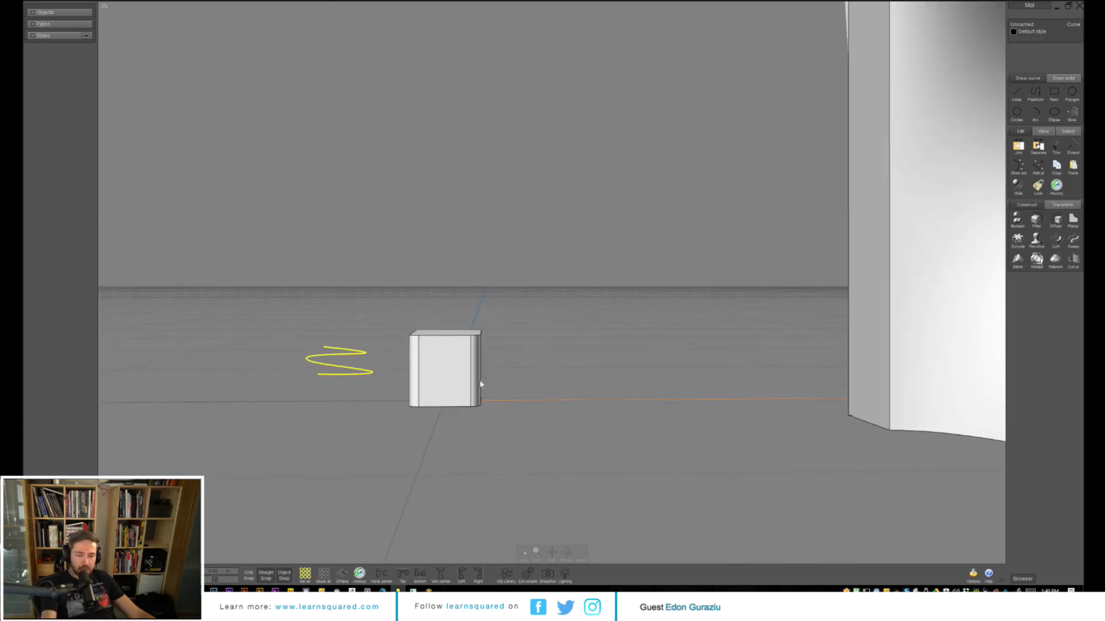
- Rotate the S-shaped curve 90° in the Front view about its end nearest the box so that it stands vertical
key("space")
key("space")
key("space")
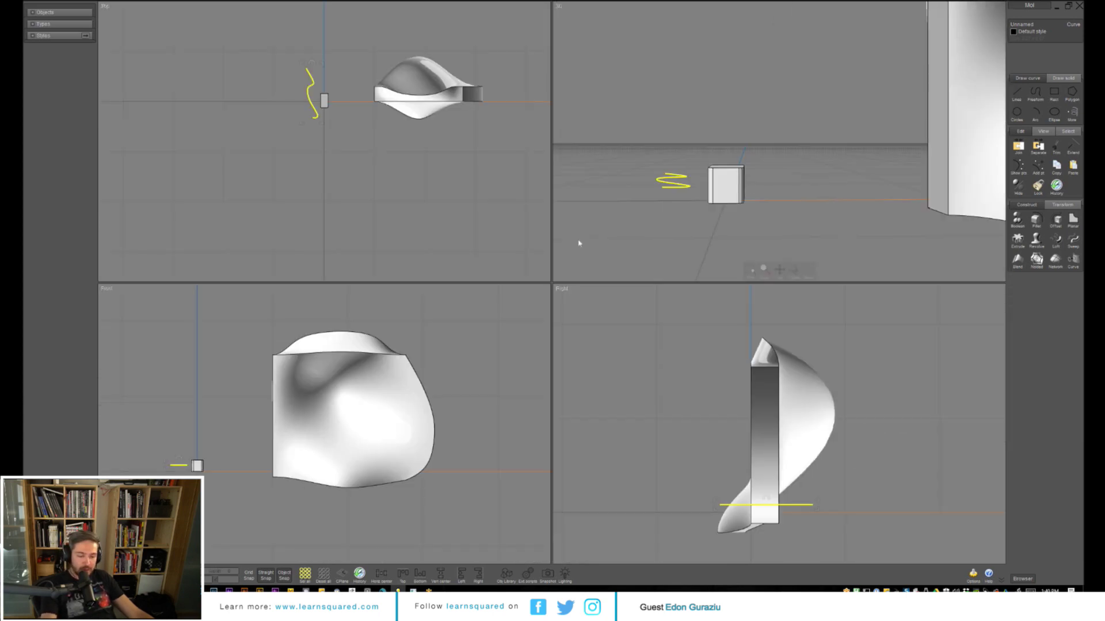
middle_click_drag(285, 434, 309, 425)
right_click_drag(309, 425, 436, 370)
right_click_drag(349, 416, 377, 333, "ctrl+alt")
key("r")
left_click(296, 351)
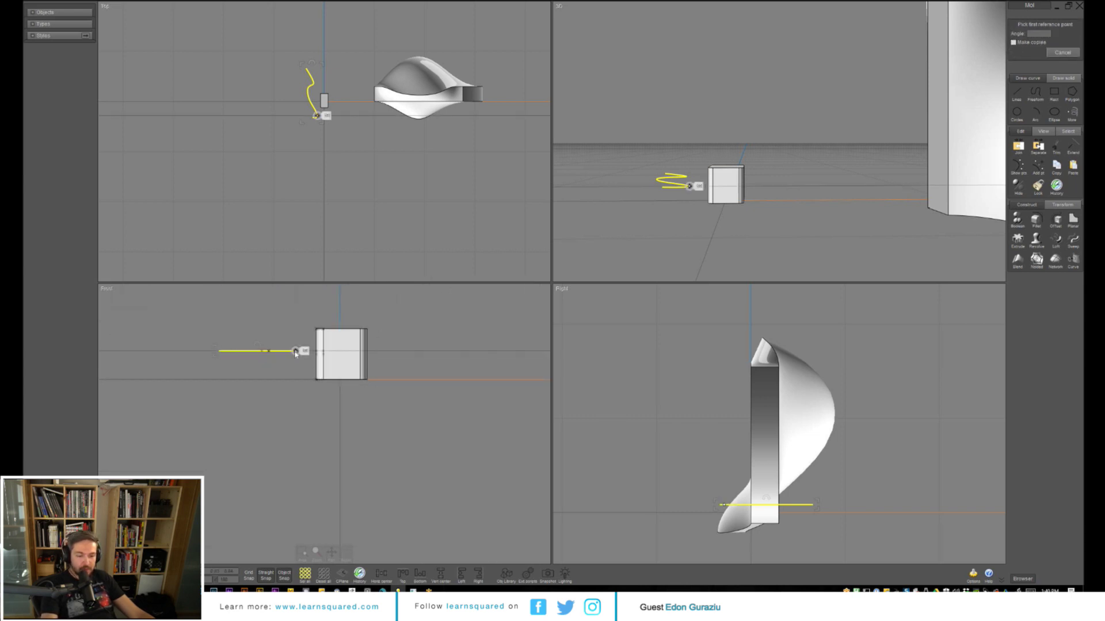
left_click(218, 351)
left_click(296, 427)
key("r")
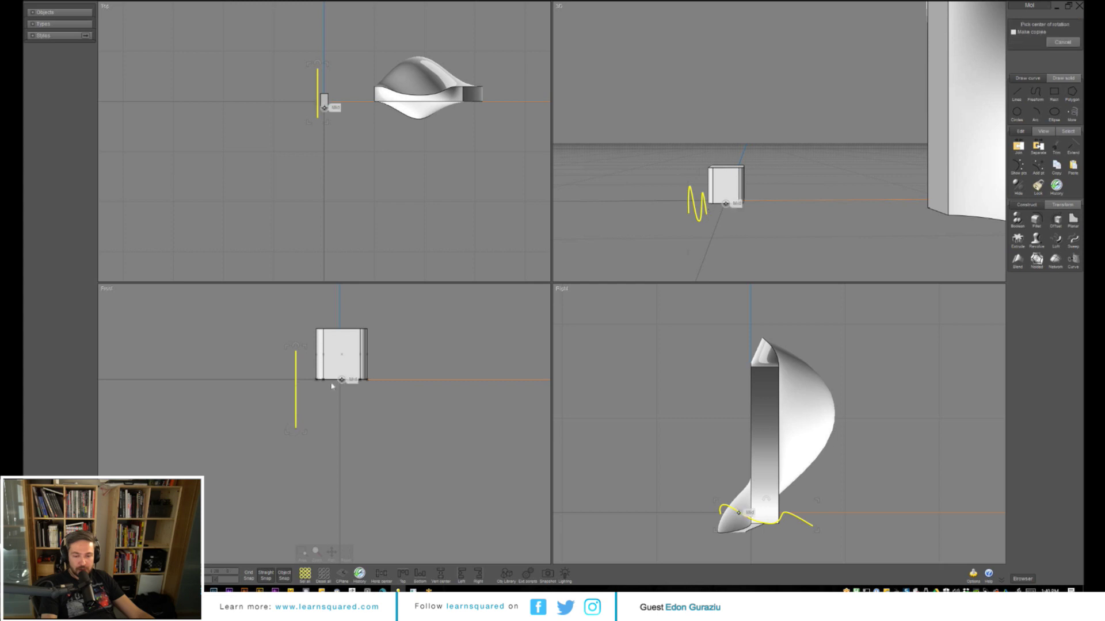
right_click_drag(389, 364, 439, 360)
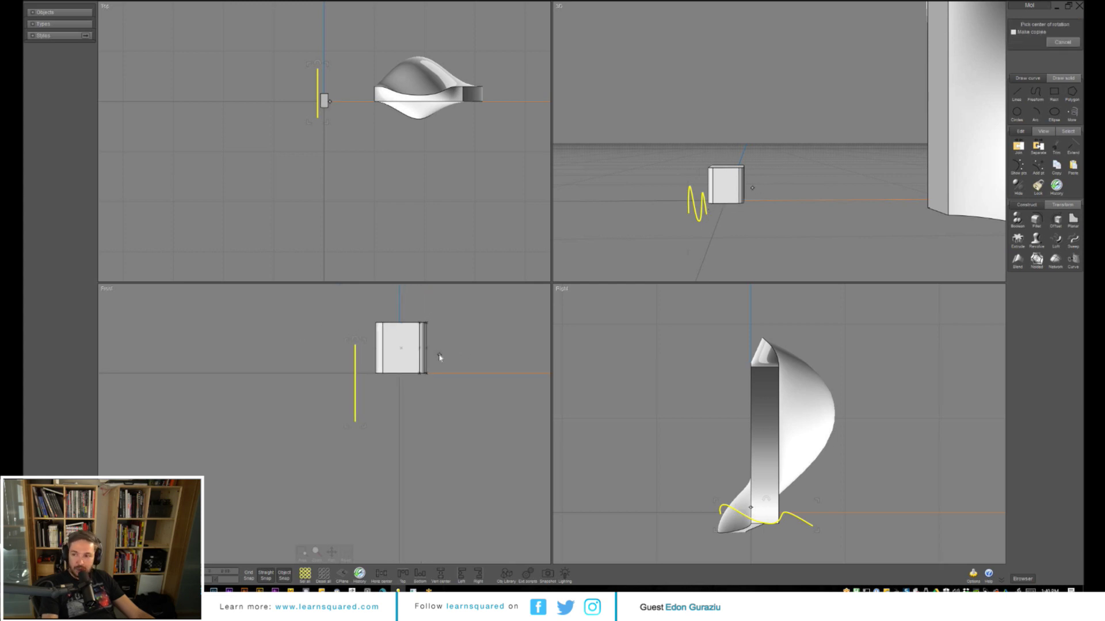
key("Escape")
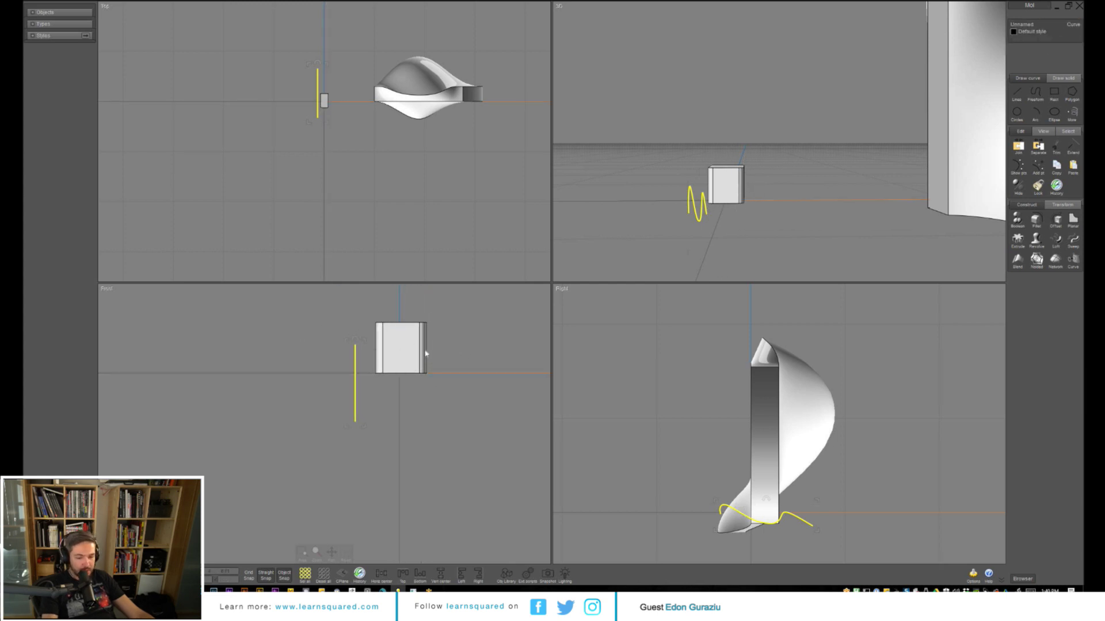
left_click(417, 357)
key("Escape")
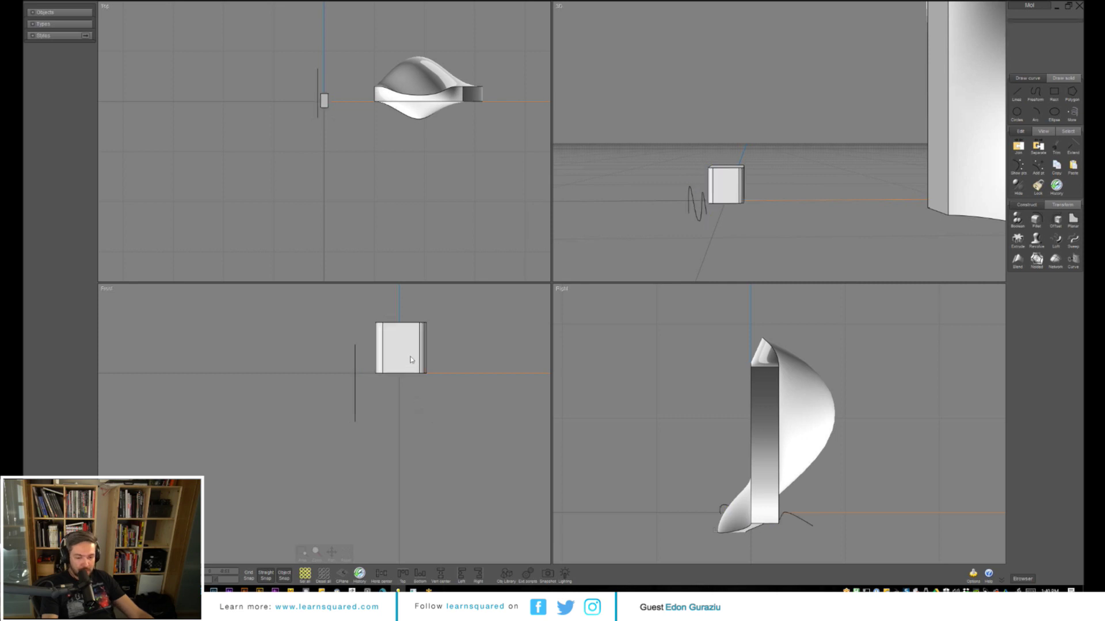
- Split the small box with the rotated curve using Boolean Difference and delete the cut-off lower piece
left_click(410, 362)
left_click(355, 395)
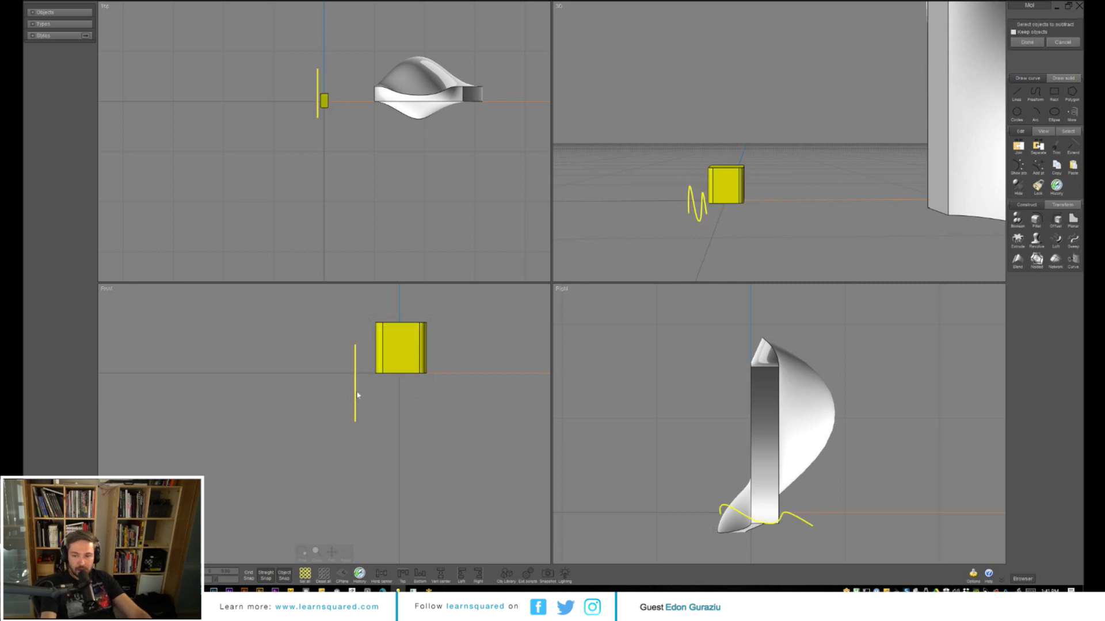
left_click(423, 364)
left_click(402, 373)
key("Delete")
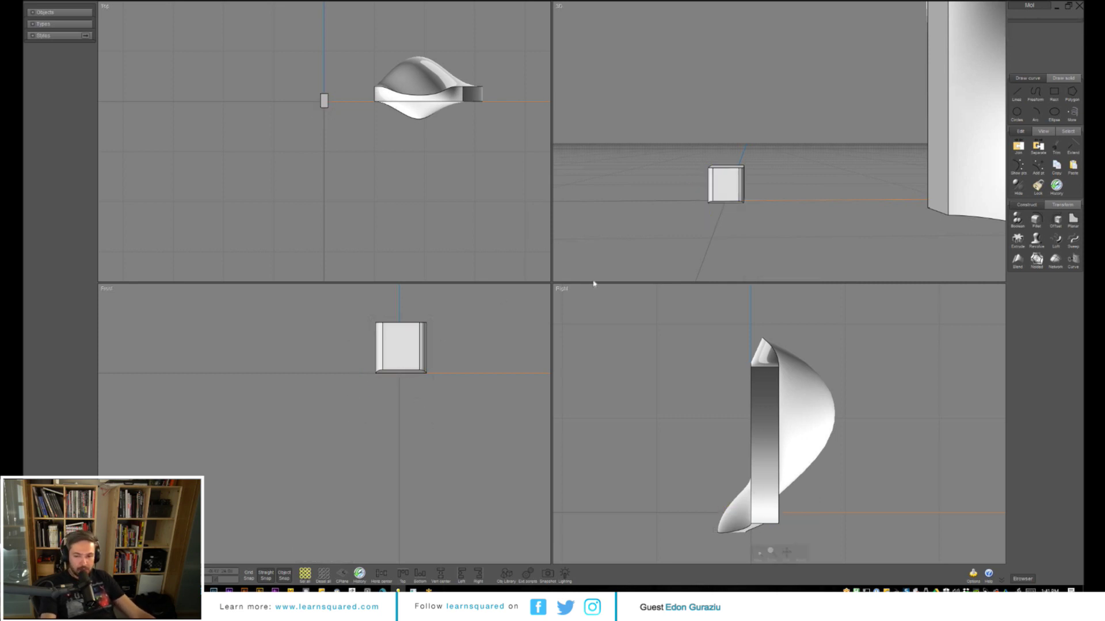
- Try to sketch a notch-shaped polyline along the lower side of the small box in the perspective view
mouse_move(460, 370)
right_mouse_down()
mouse_move(443, 370)
mouse_move(445, 355)
right_mouse_up()
key("space")
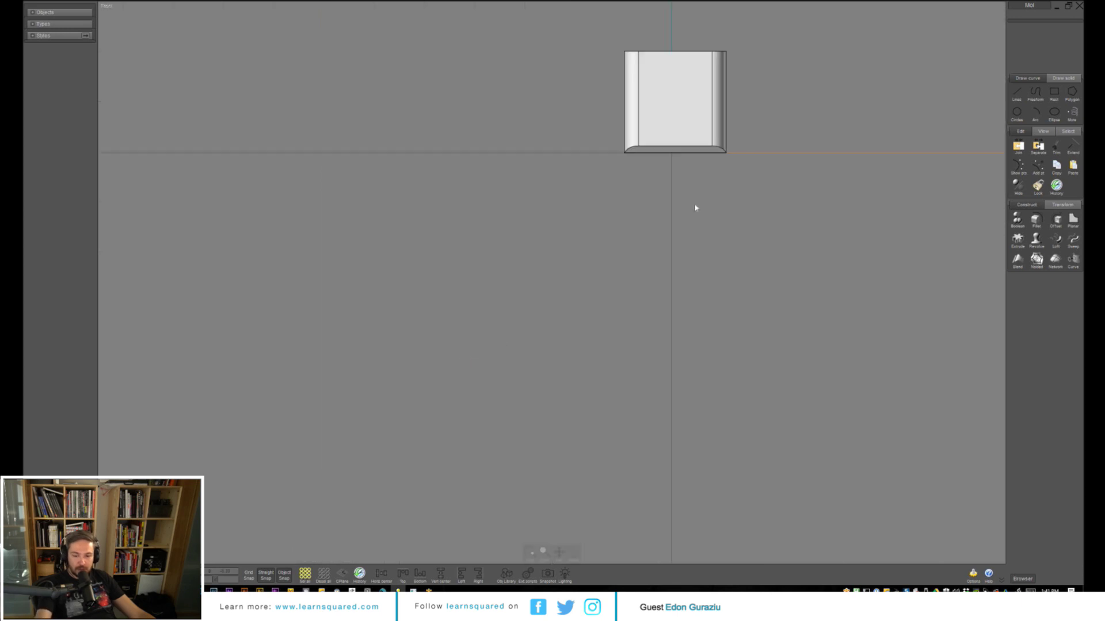
key("space")
key("space")
right_click_drag(796, 192, 558, 353)
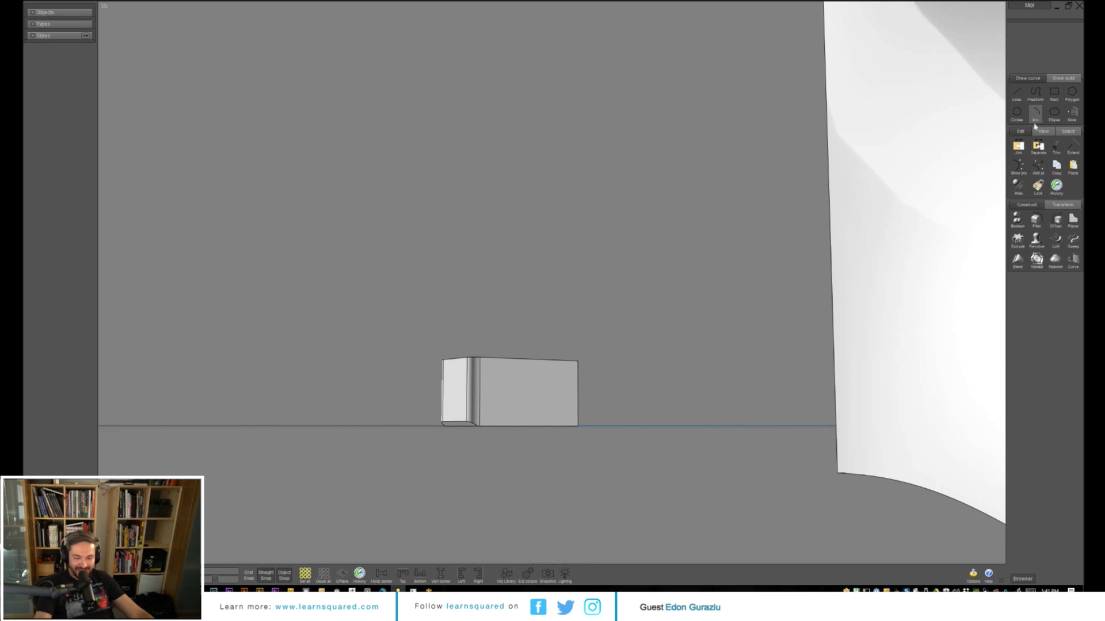
left_click(1017, 93)
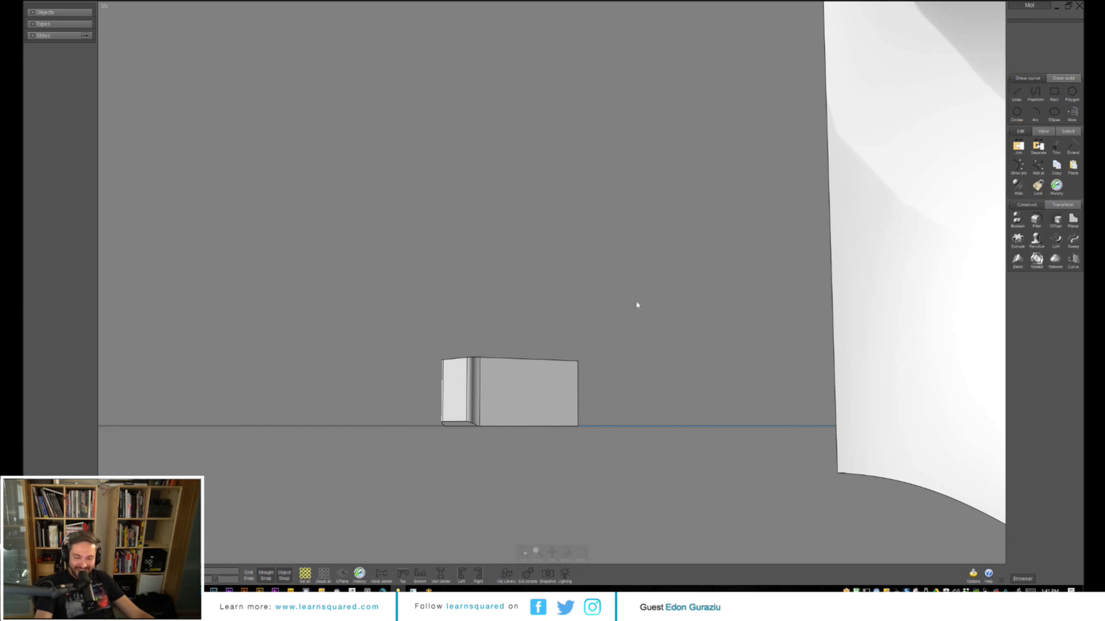
left_click(501, 427)
left_click(523, 399)
left_click(564, 397)
left_click(565, 425)
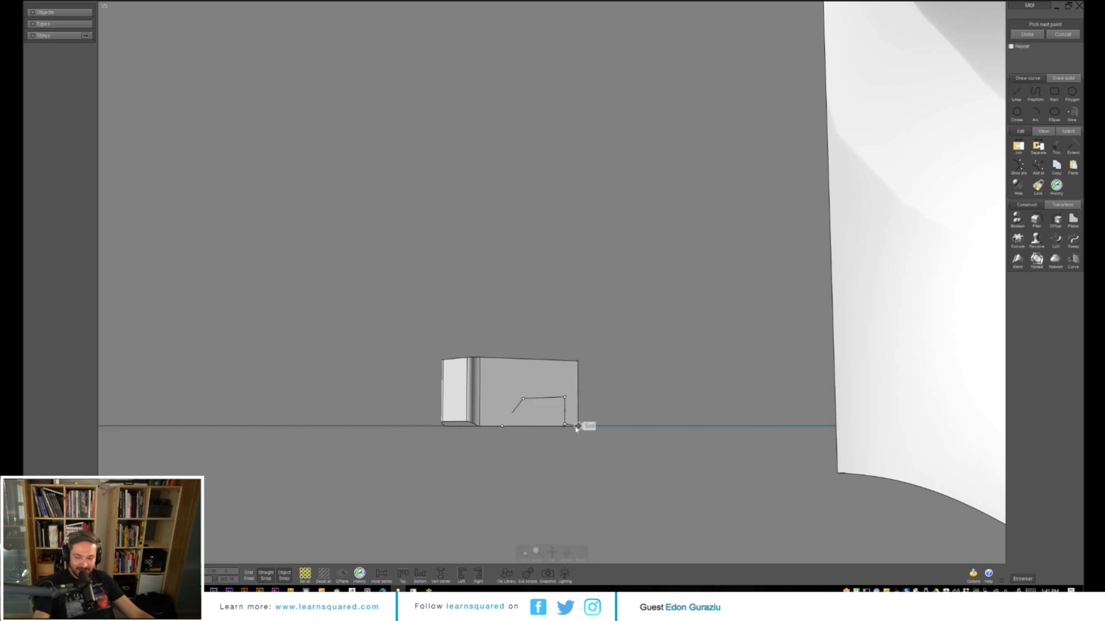
right_click(604, 391)
mouse_move(613, 396)
right_mouse_down()
mouse_move(619, 434)
mouse_move(585, 439)
mouse_move(596, 423)
right_mouse_up()
key("ctrl+z")
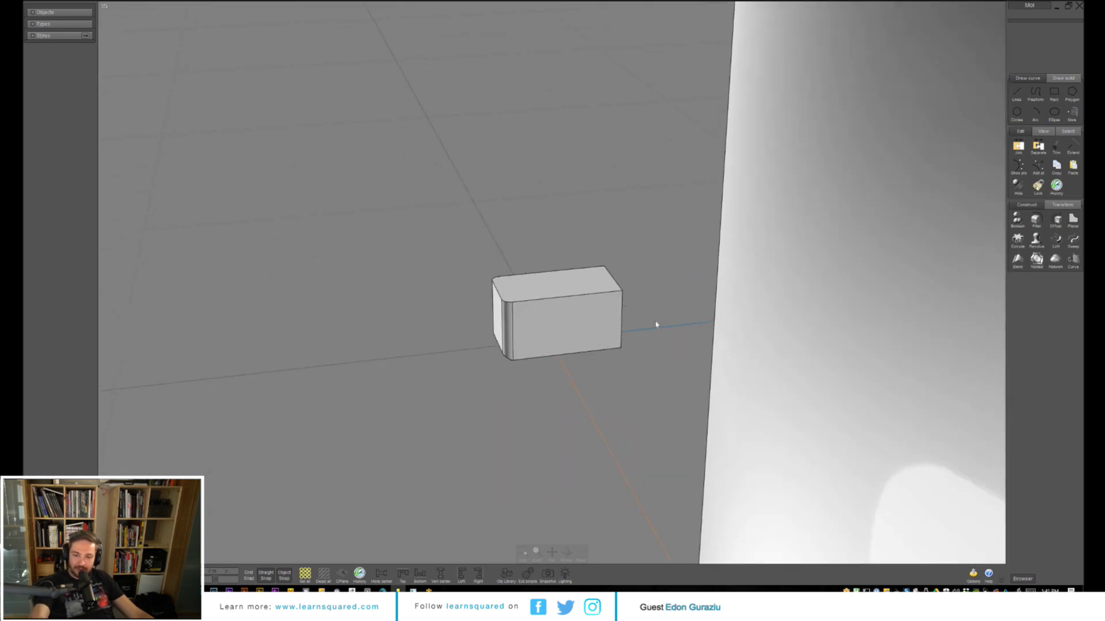
left_click(572, 338)
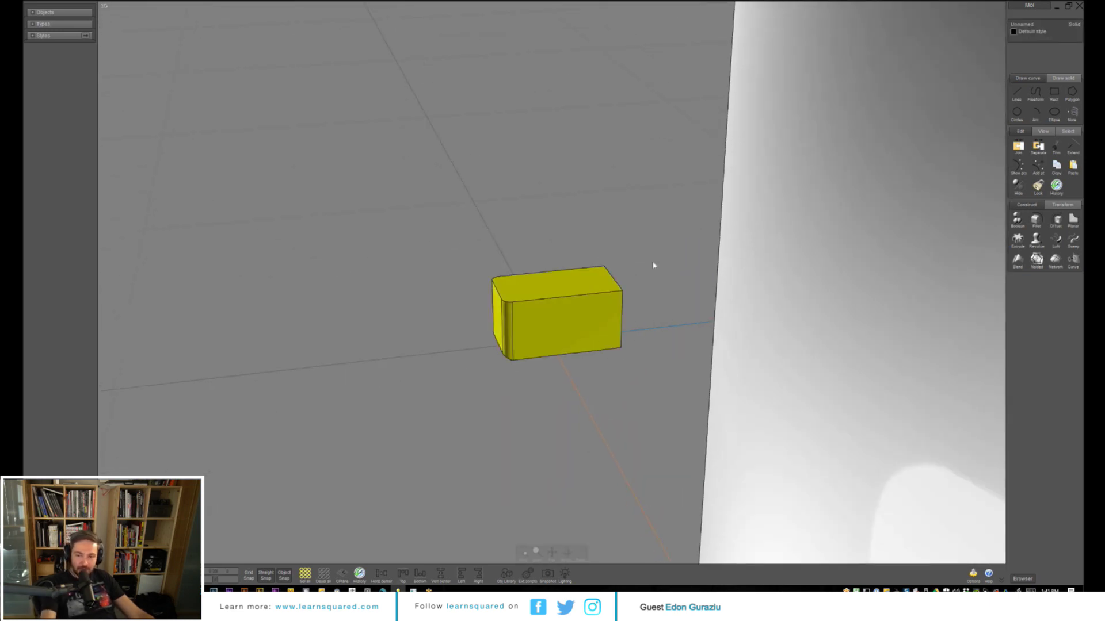
key("space")
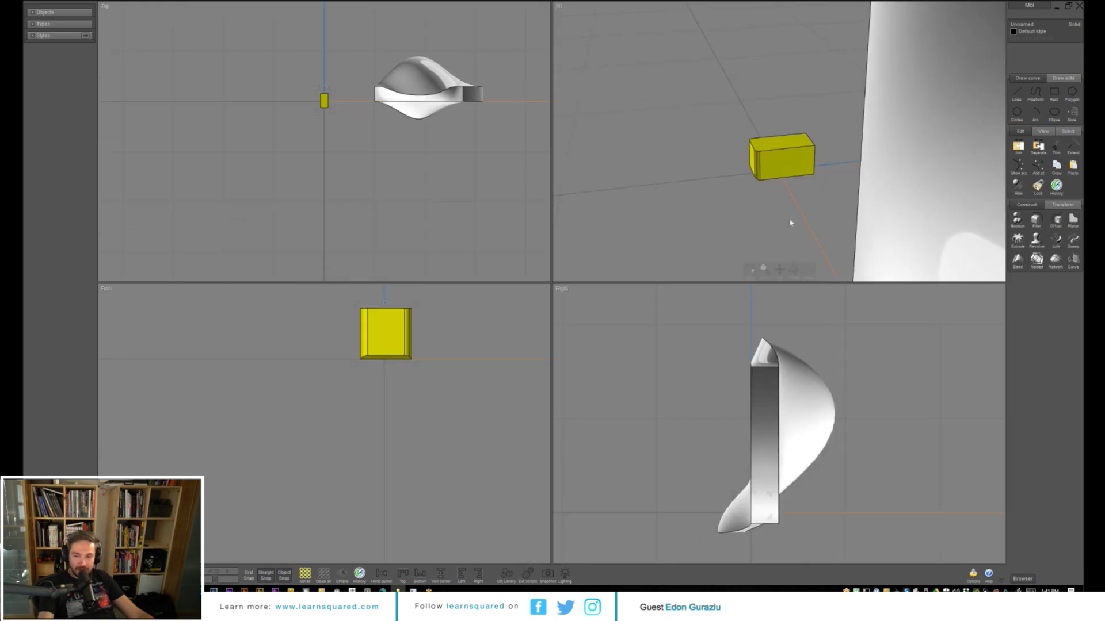
right_click_drag(907, 370, 835, 356)
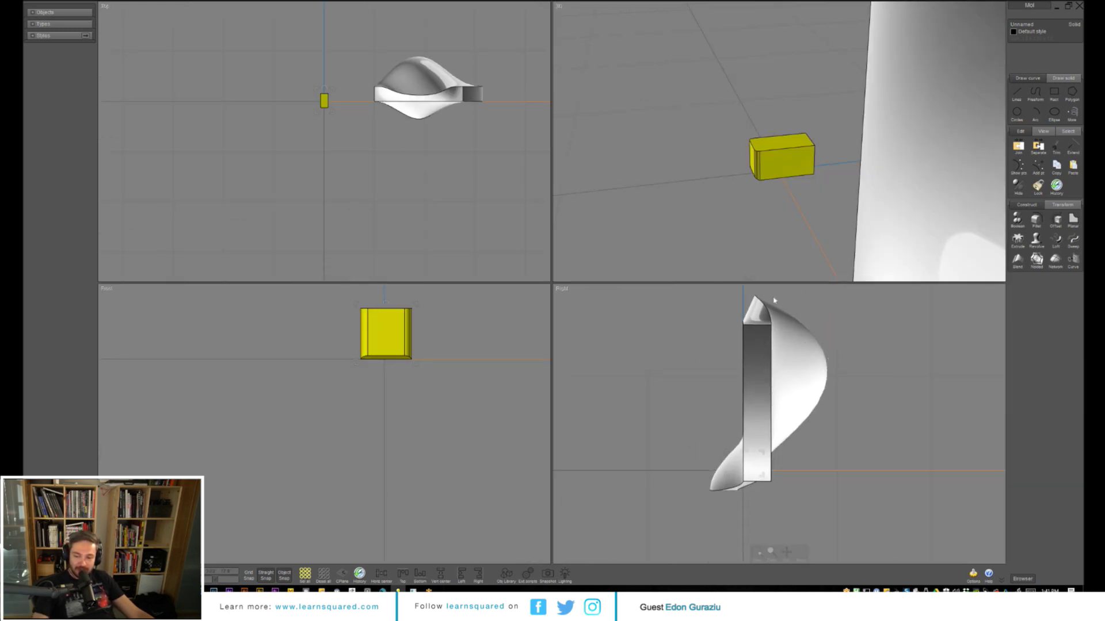
left_click(765, 386)
left_click_drag(756, 401, 817, 384)
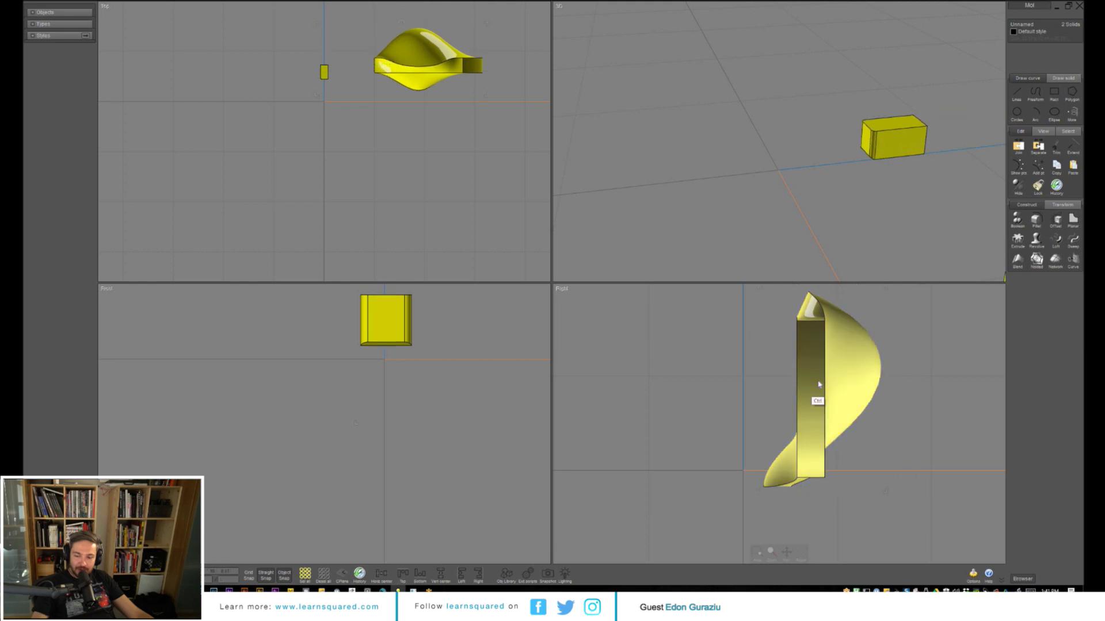
key("ctrl+z")
left_click(898, 383)
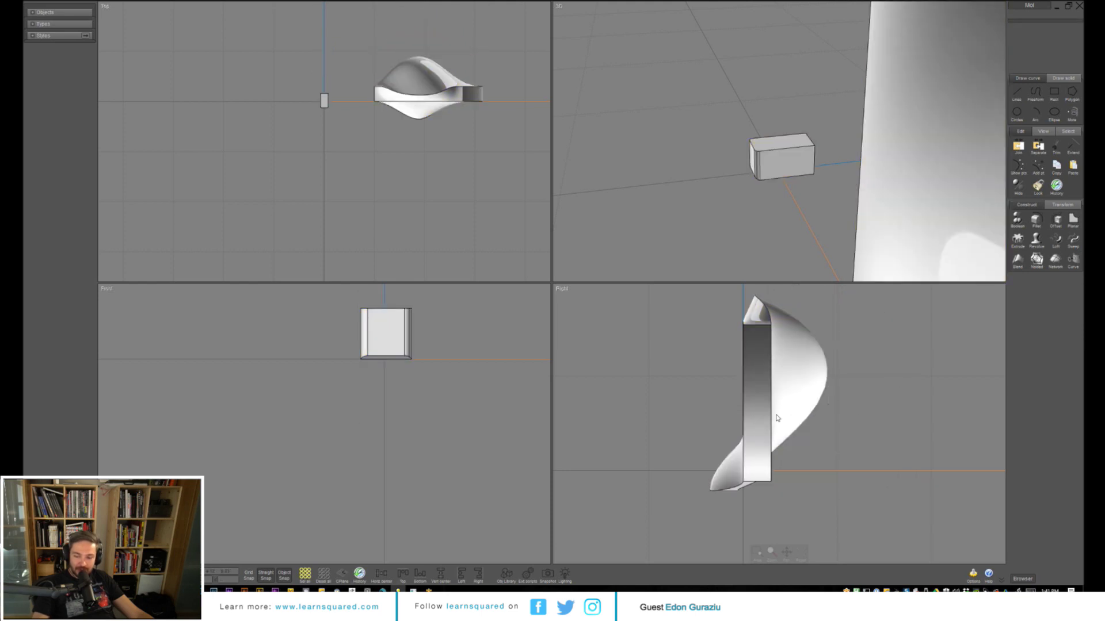
- Move the thickened surface horizontally away from the small box in the Right view so the box is unobstructed
left_click(751, 421)
left_click_drag(751, 421, 840, 420)
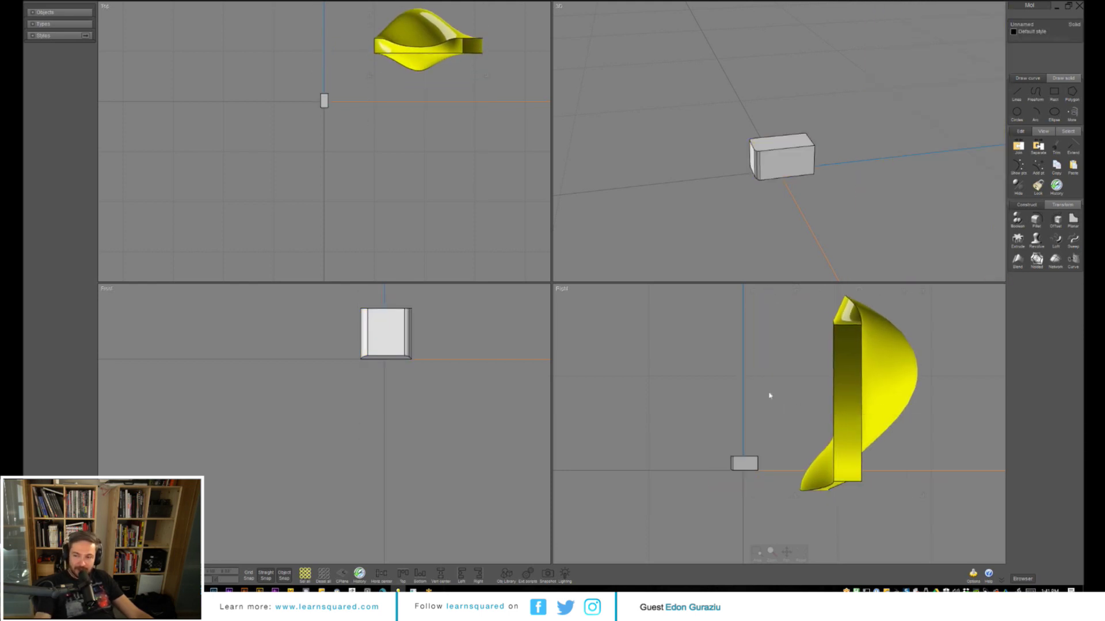
key("space")
scroll(566, 408, "up", 6)
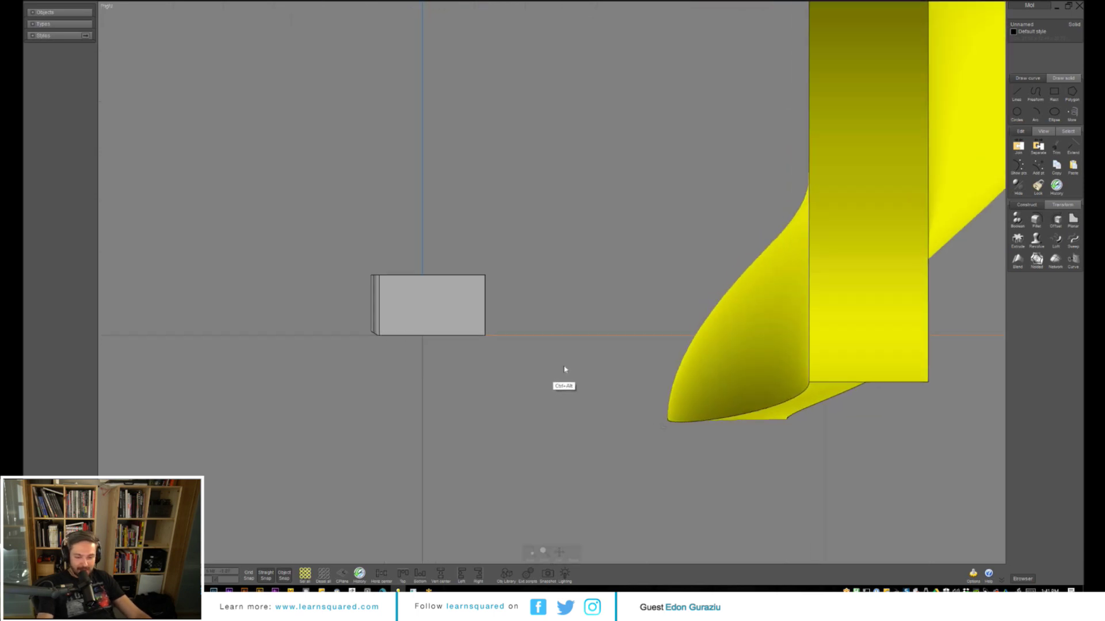
middle_click_drag(564, 370, 627, 437)
left_click(563, 407)
- Sketch a closed, stepped polyline in the Right view that overlaps the lower part of the box and extends below it
key("l")
left_click(433, 427)
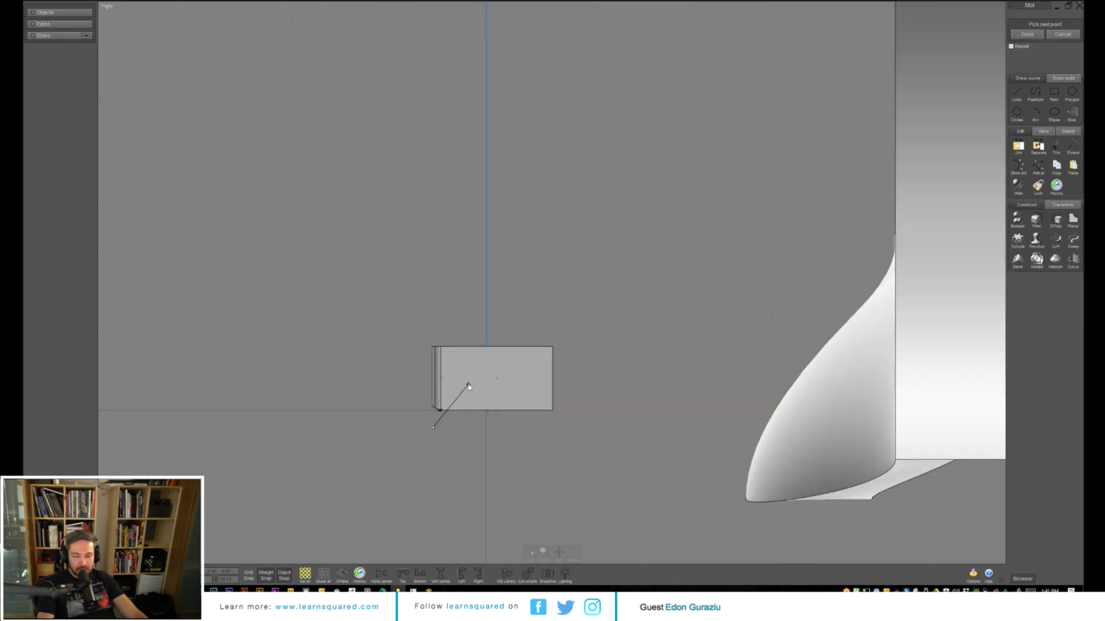
left_click(468, 384)
left_click(511, 384)
left_click(519, 399)
left_click(567, 398)
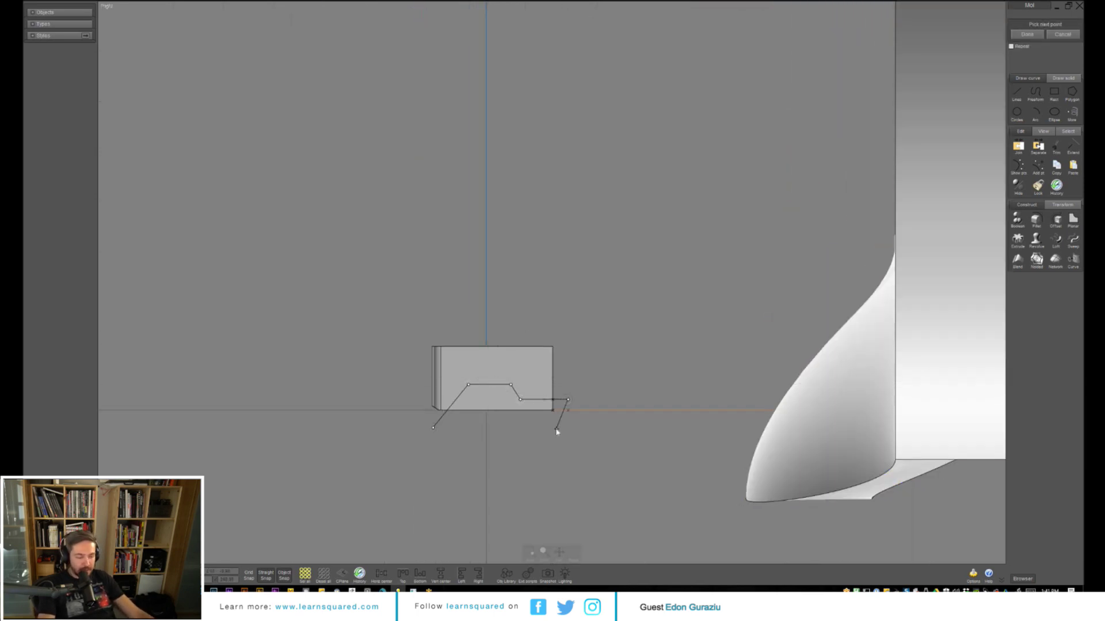
left_click(557, 431)
left_click(432, 428)
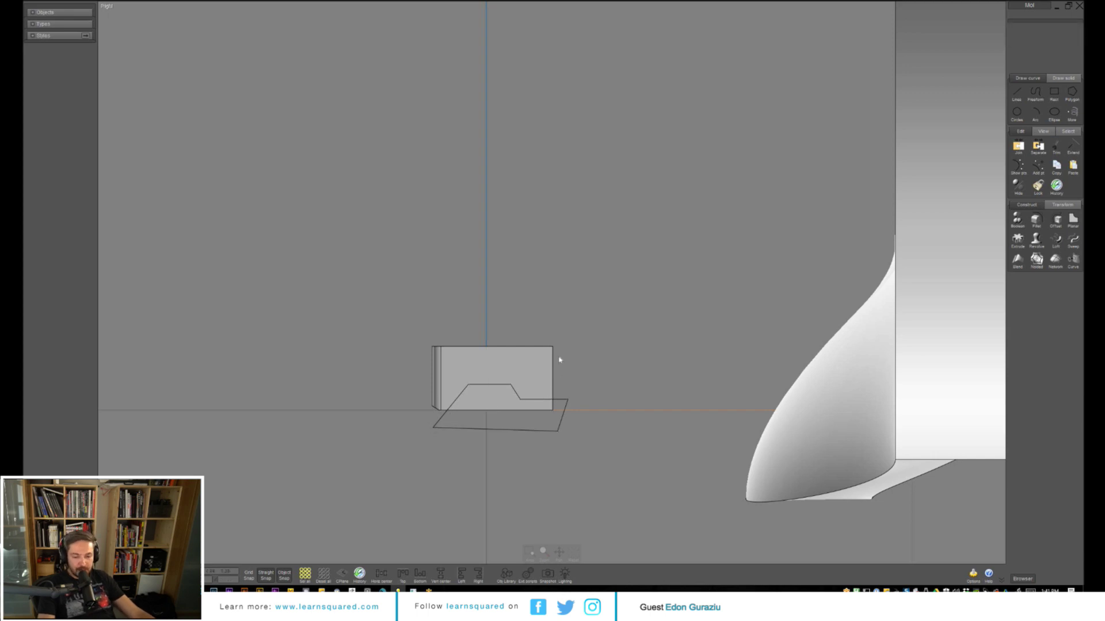
key("d")
left_click(536, 377)
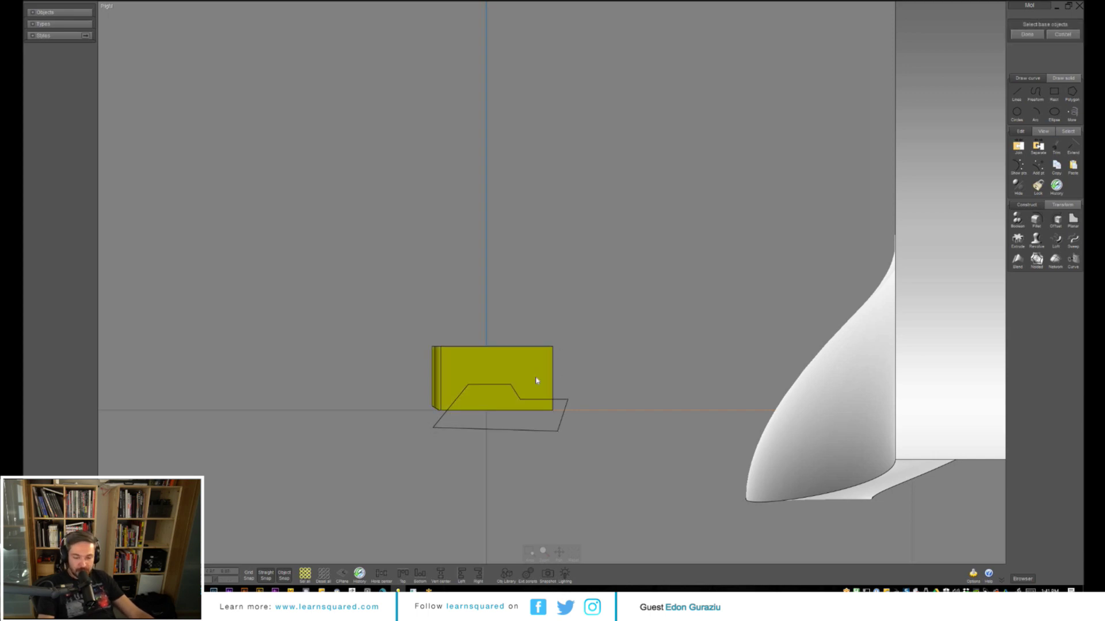
left_click(566, 406)
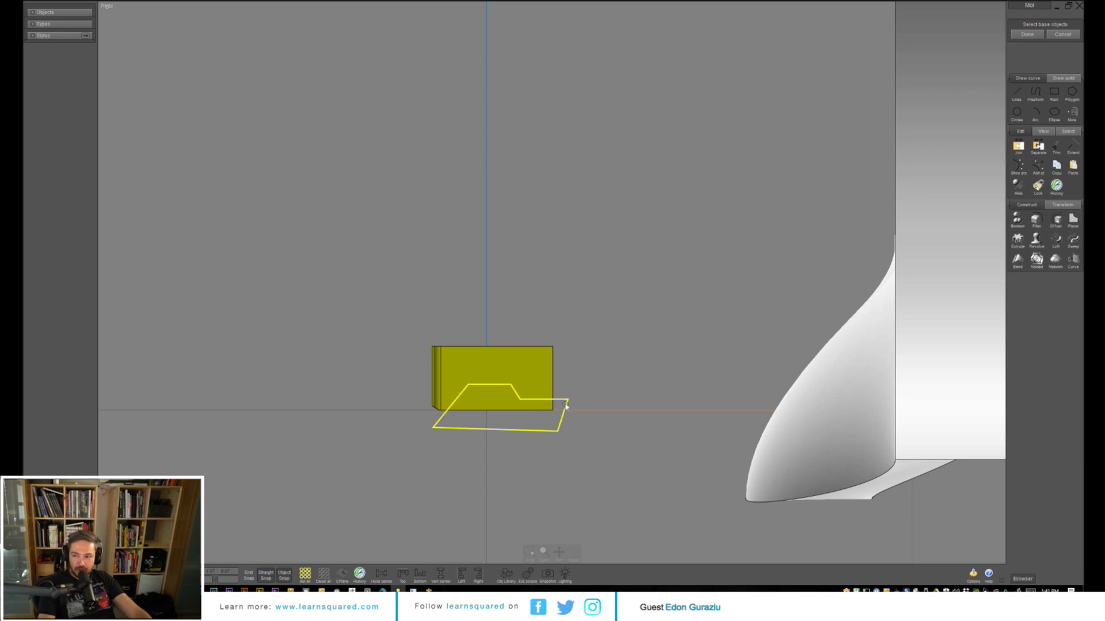
key("Return")
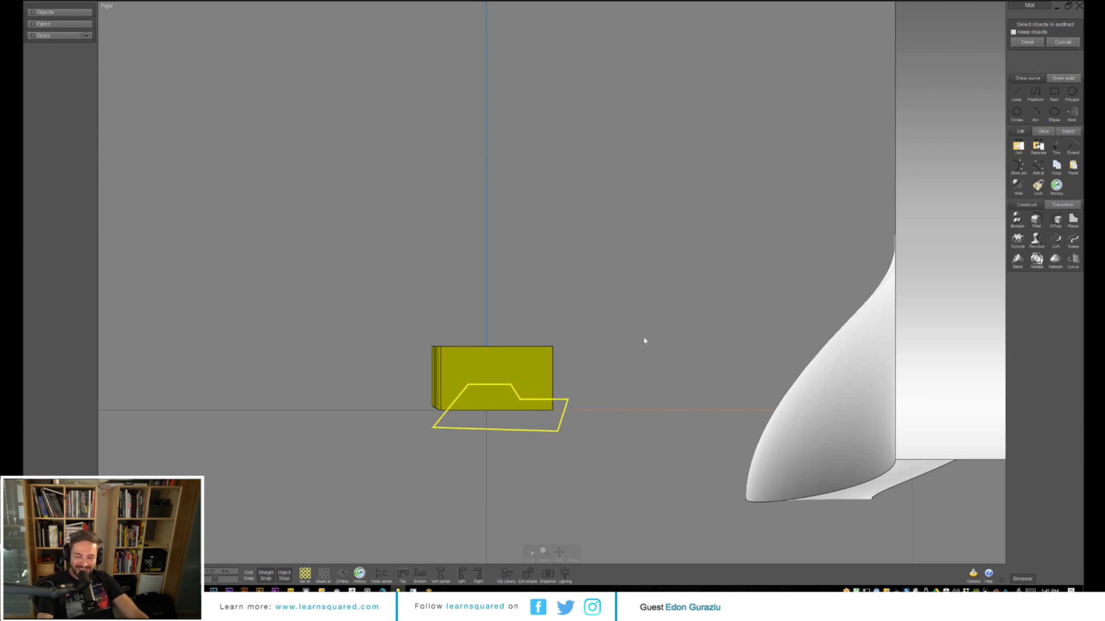
key("Escape")
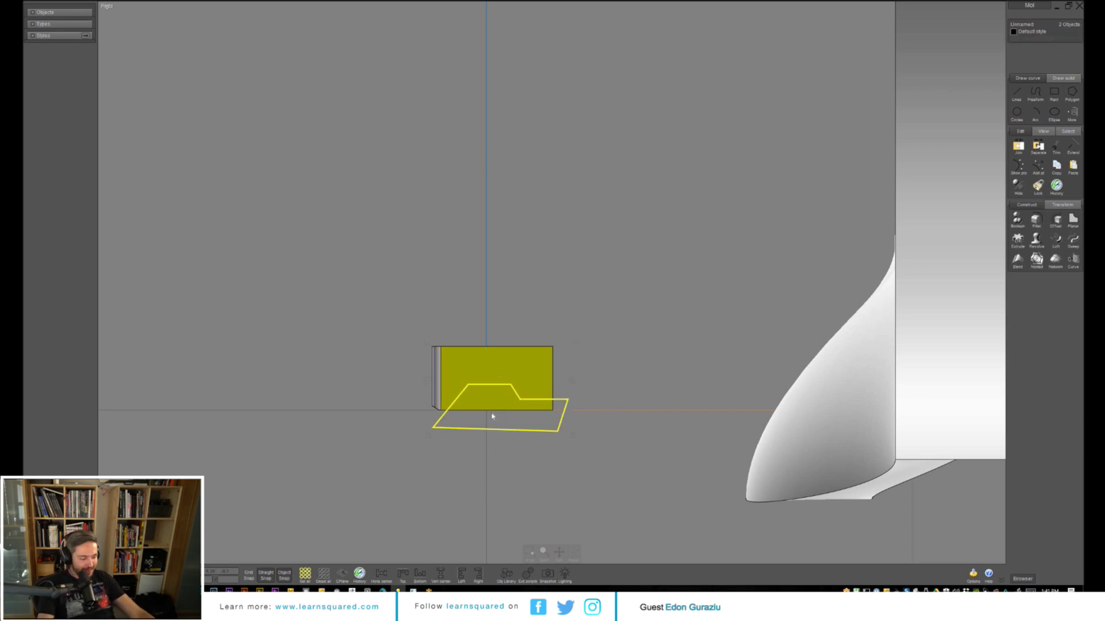
key("Escape")
left_click(532, 377)
left_click(583, 377)
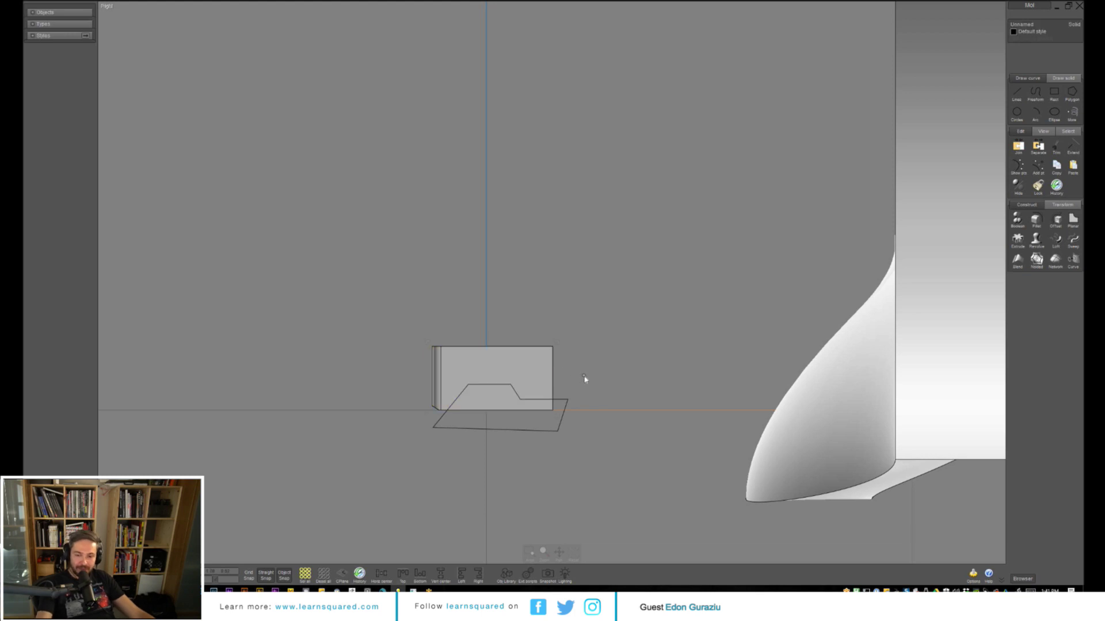
- Cut the stepped polyline's shape out of the small box's underside with Boolean Difference
key("space")
key("space")
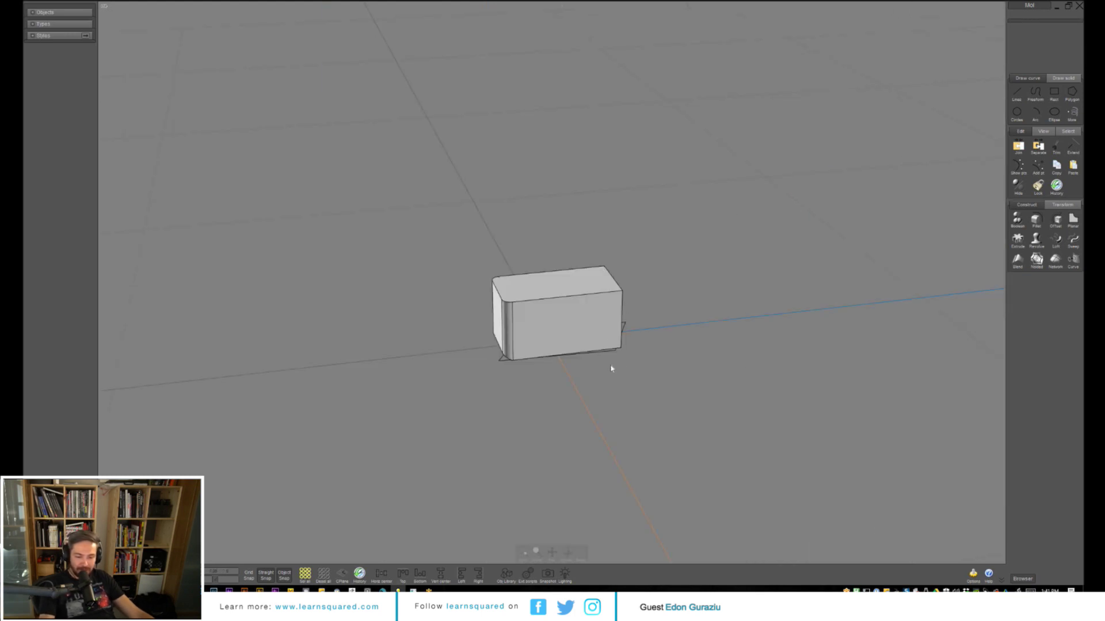
right_click_drag(611, 367, 655, 348)
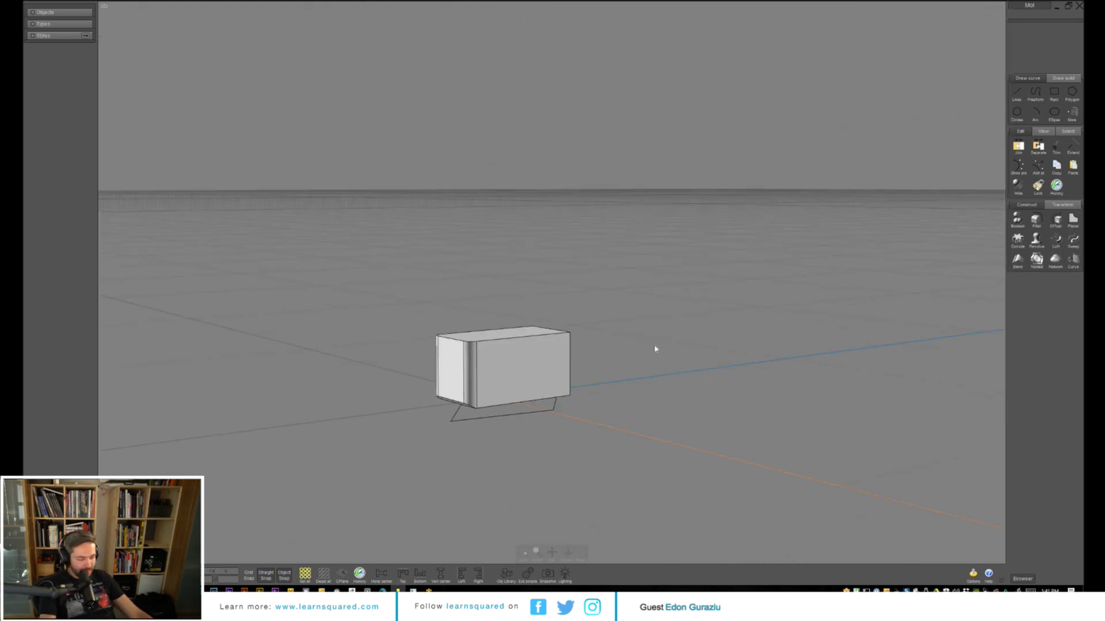
left_click(532, 366)
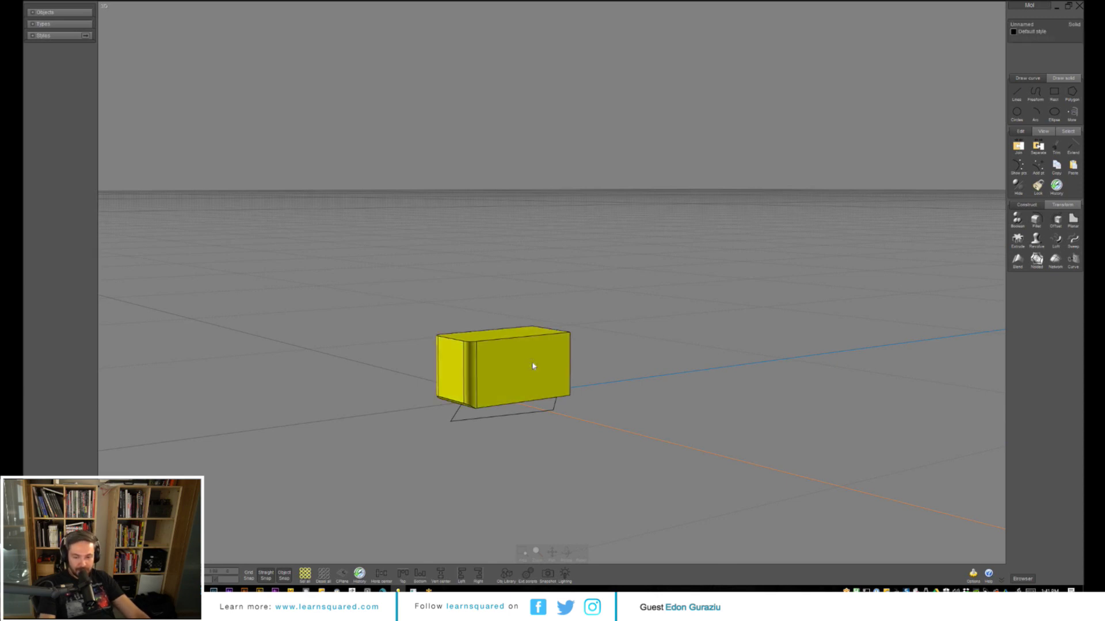
key("d")
left_click(529, 413)
right_click(530, 415)
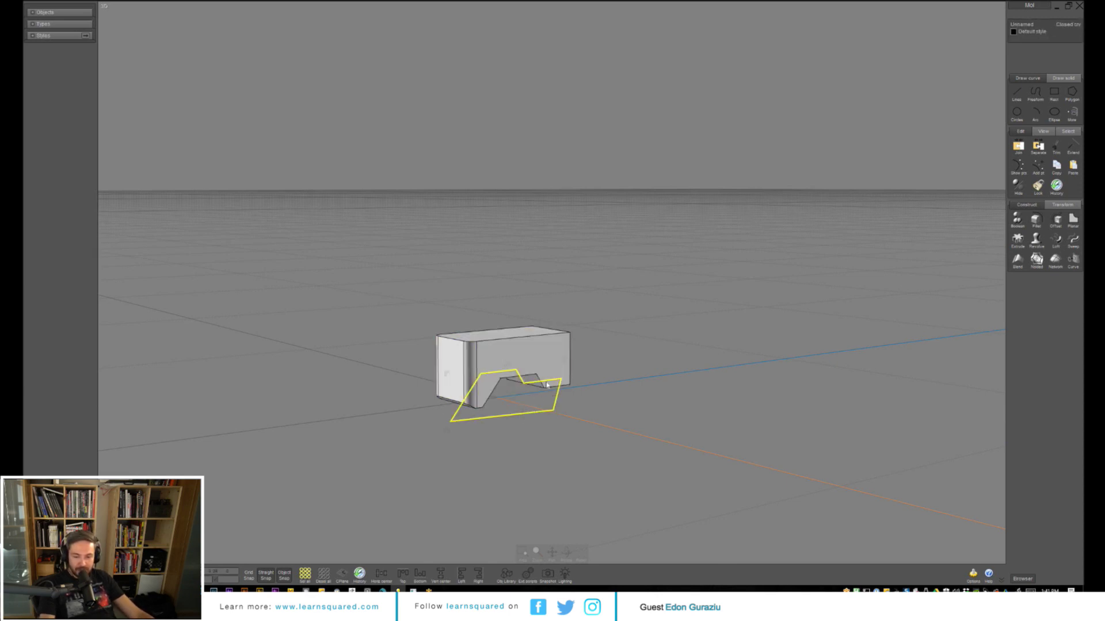
mouse_move(634, 364)
right_mouse_down()
mouse_move(599, 345)
mouse_move(644, 365)
right_mouse_up()
left_click(644, 365)
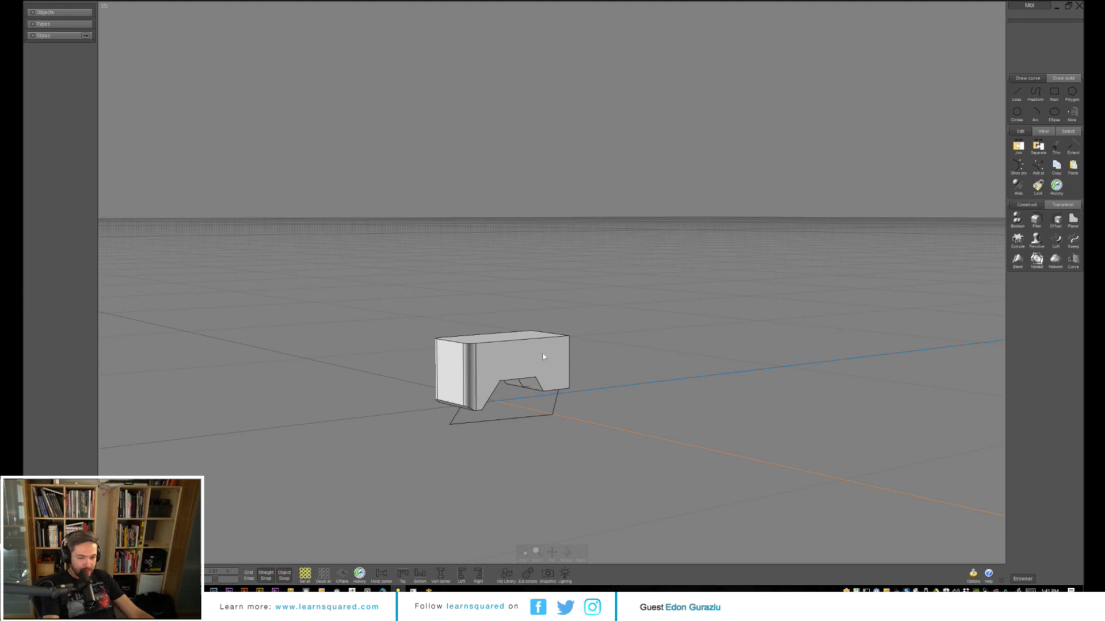
- Rotate the notched box upside down about its center in the Front view so the notch faces upward
key("space")
left_click(388, 340)
key("r")
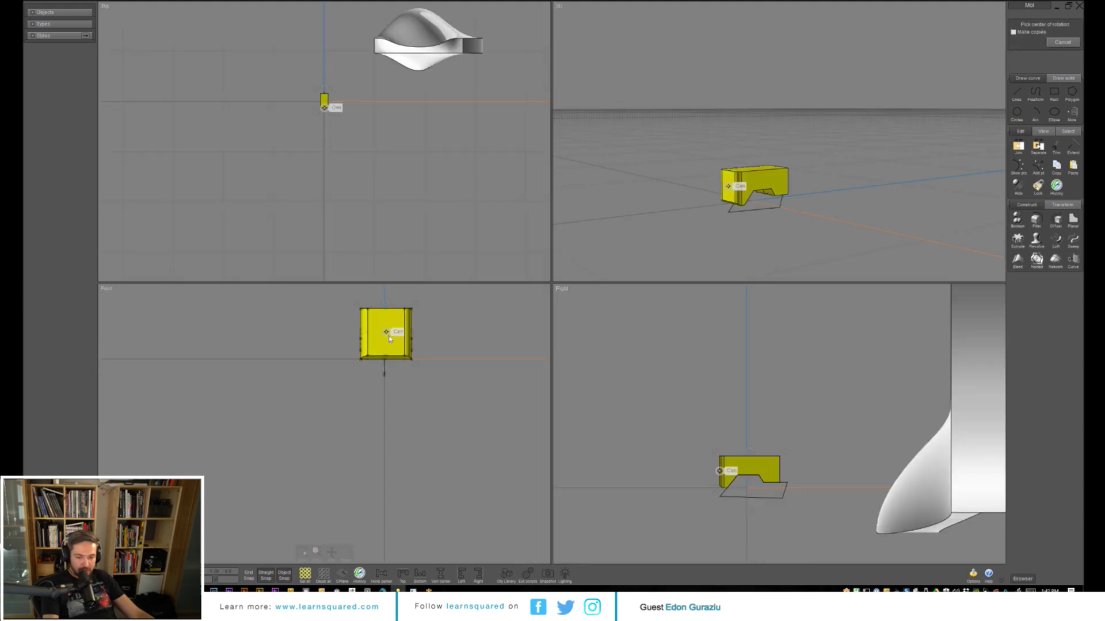
left_click(386, 332)
left_click(386, 309)
left_click(381, 377)
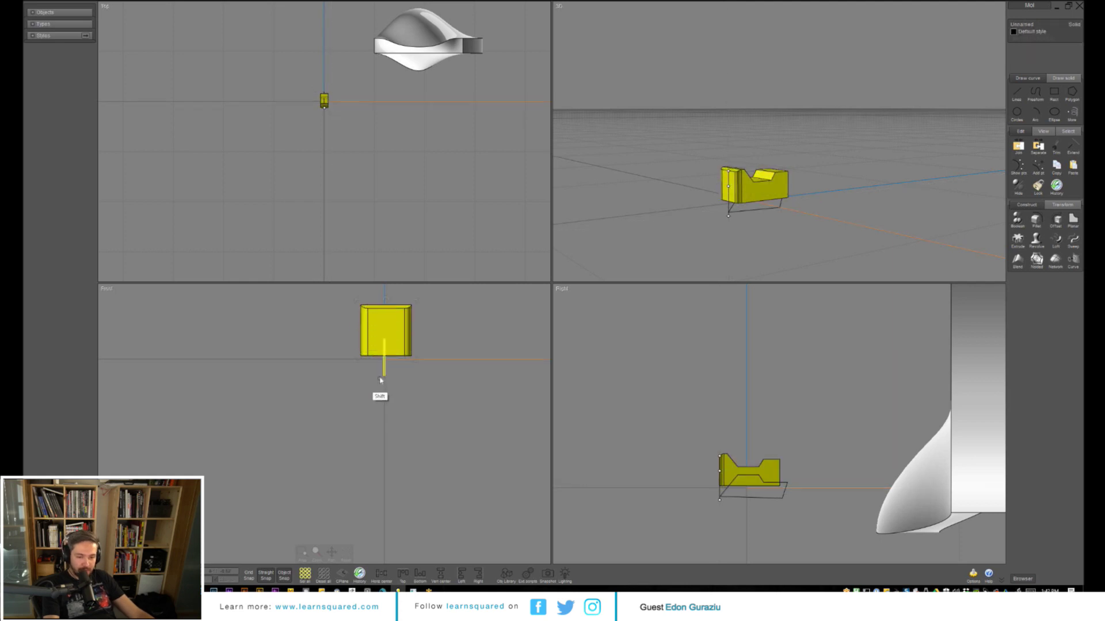
- Move the notched box straight down in the Front view so it straddles the horizontal axis
key("m")
left_click(385, 336)
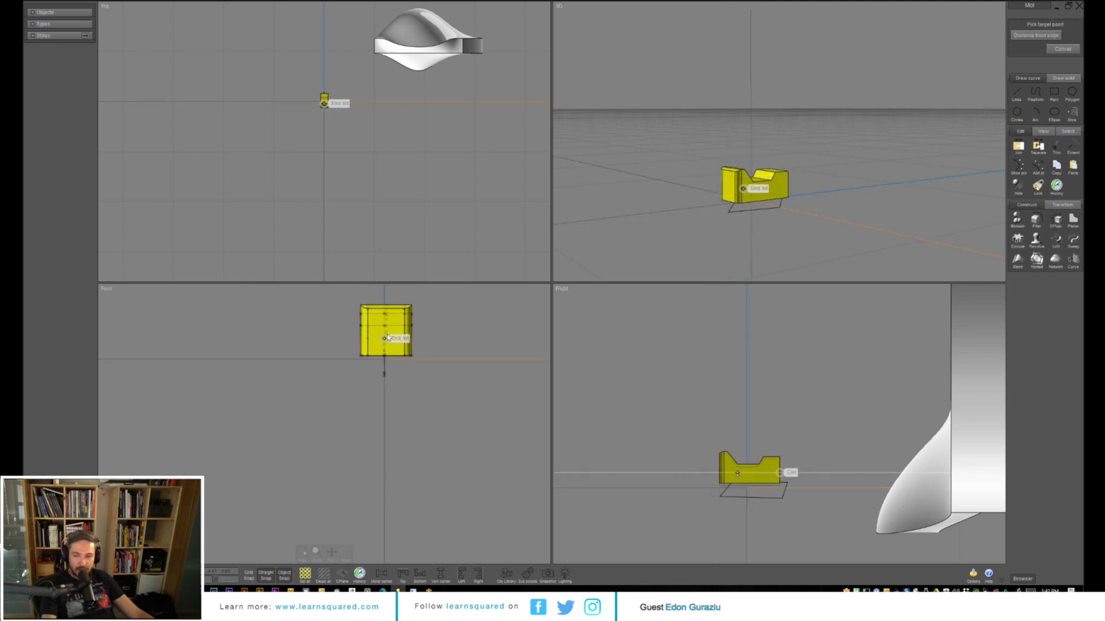
left_click(385, 361)
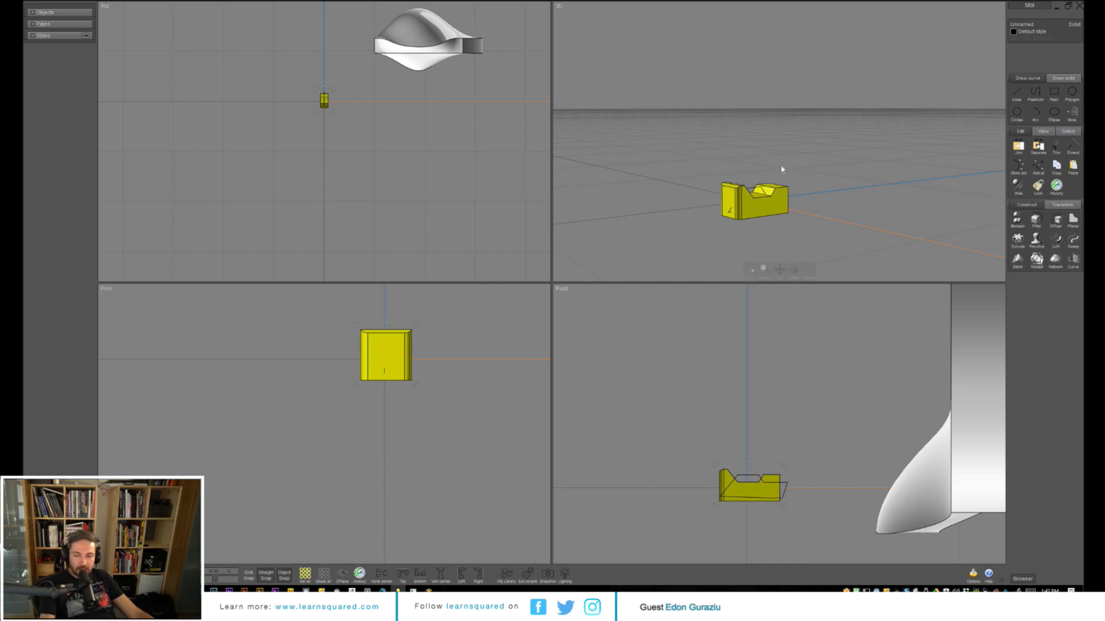
- Delete the leftover stepped polyline from the notched box and reselect the box
key("space")
right_click_drag(741, 297, 677, 371, "ctrl+alt")
right_click_drag(701, 369, 648, 392, "alt")
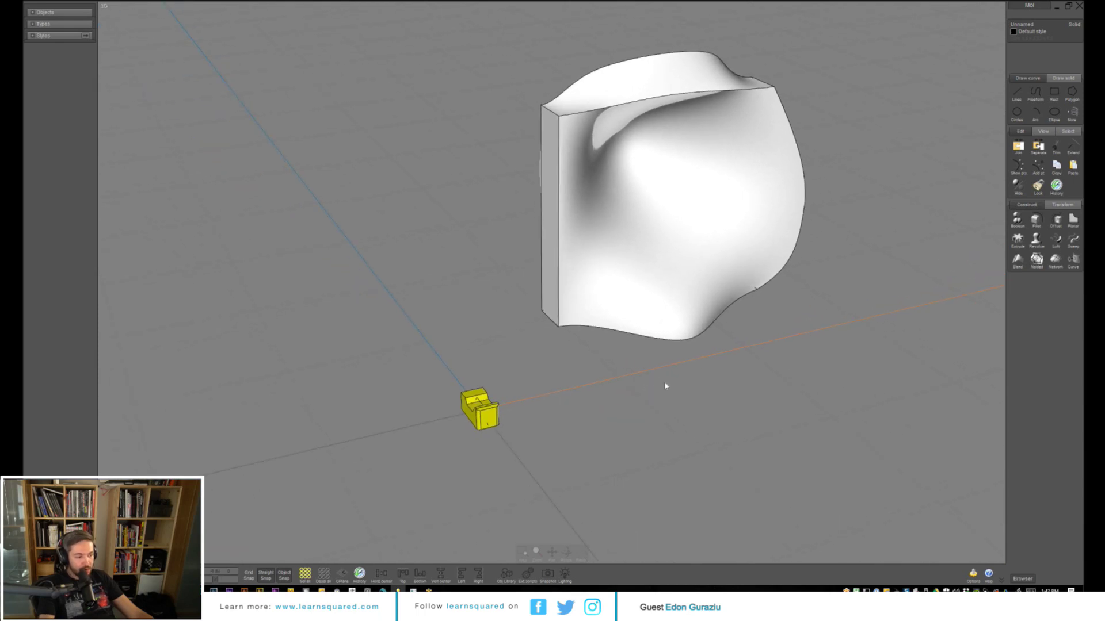
right_click_drag(586, 389, 562, 380)
right_click_drag(396, 418, 553, 413)
right_click_drag(574, 413, 483, 394)
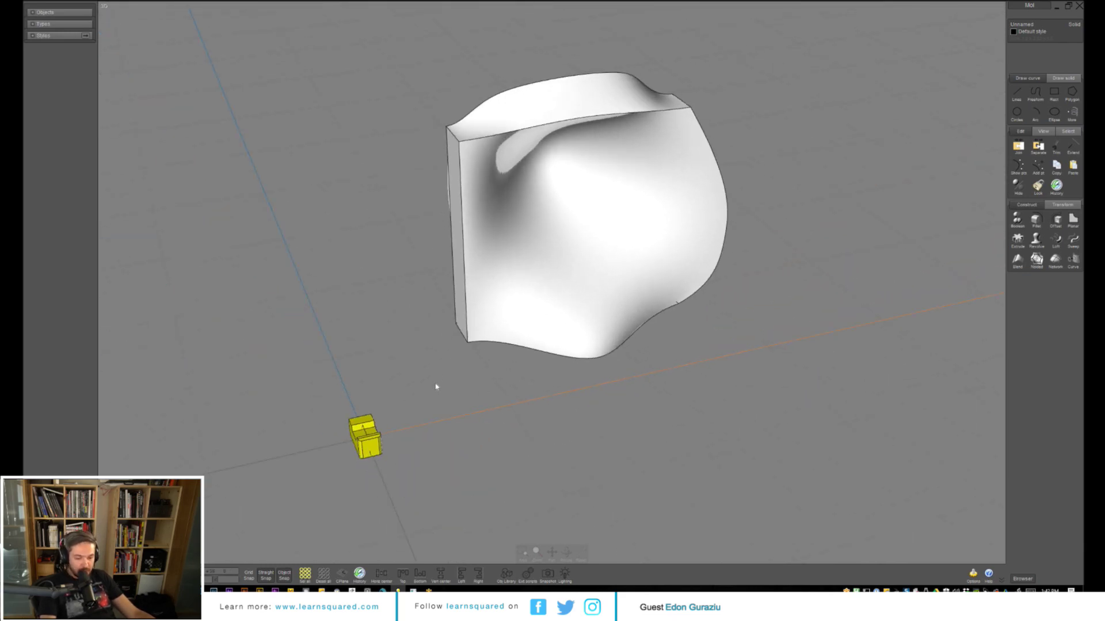
key("ctrl")
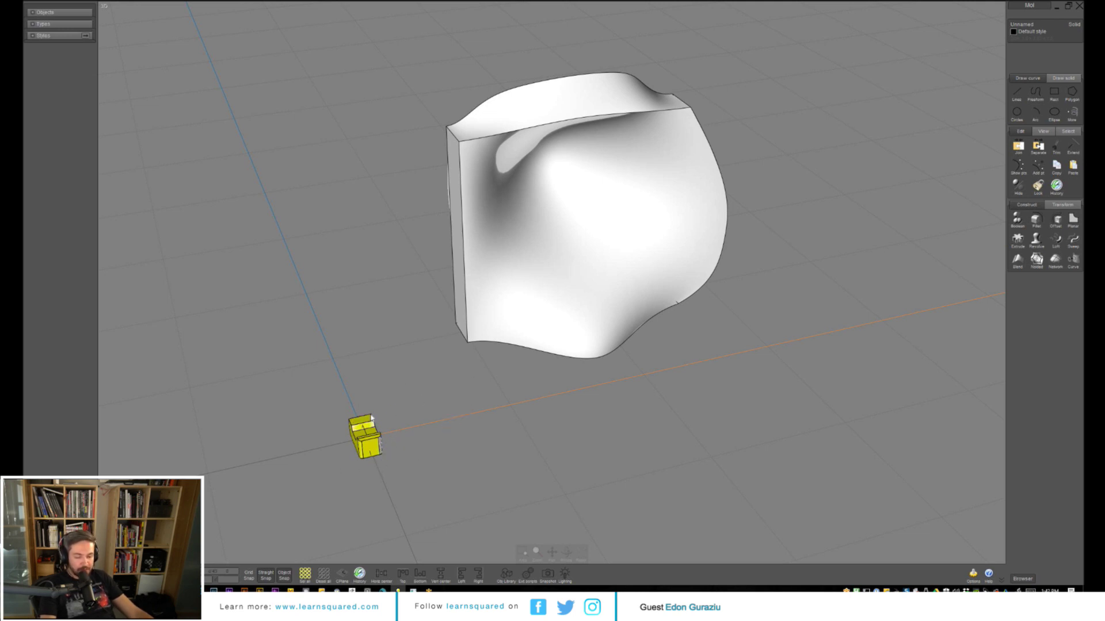
left_click(389, 422)
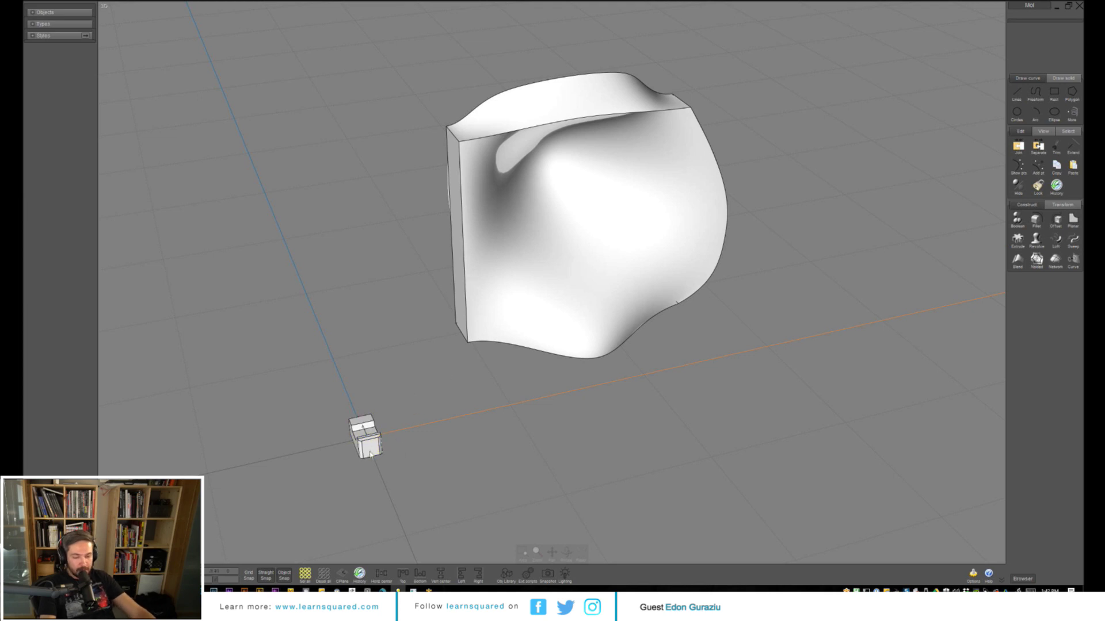
left_click(366, 437)
left_click(384, 435)
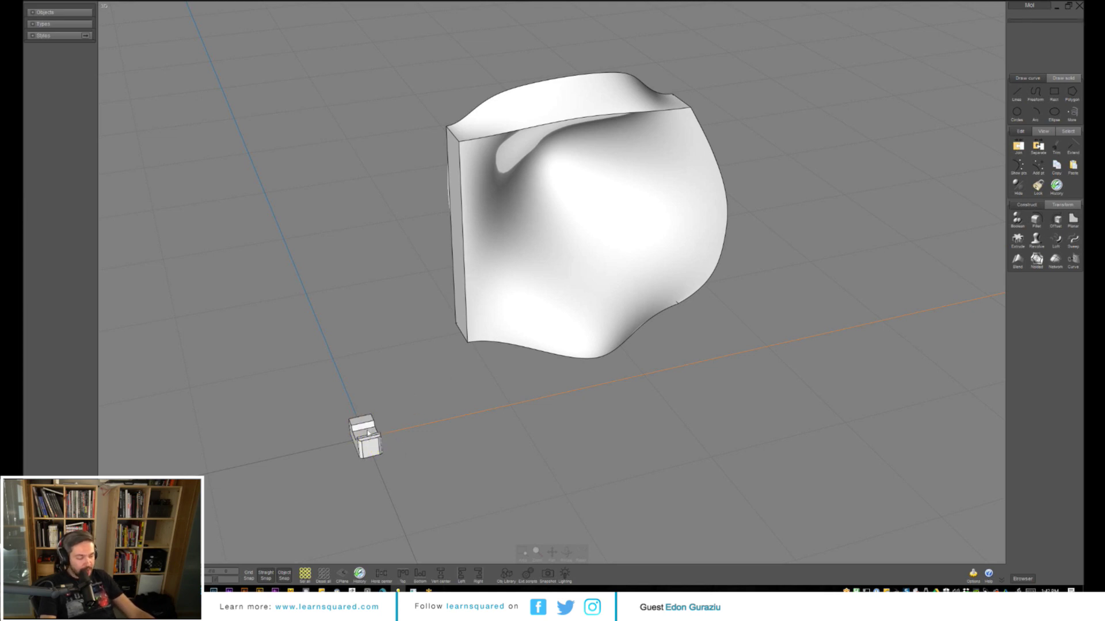
left_click(369, 440)
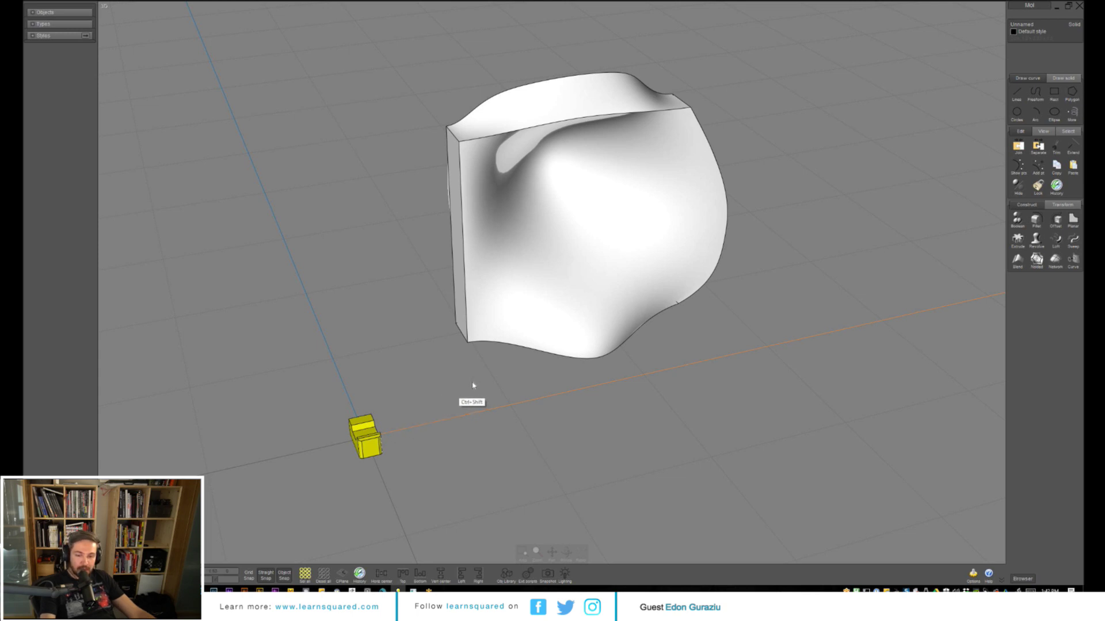
key("o")
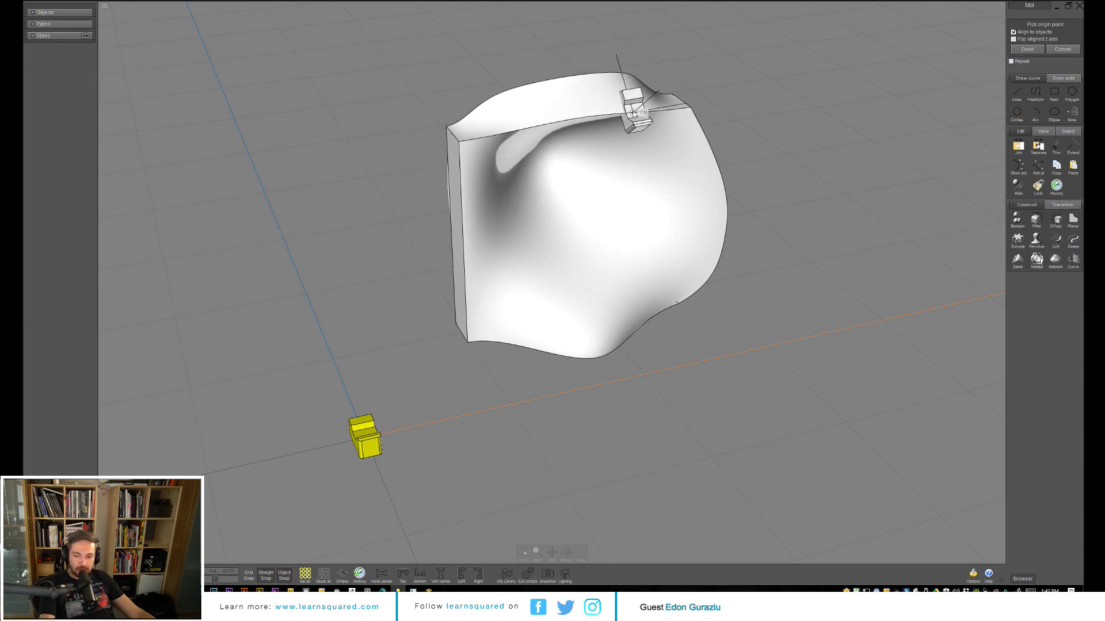
left_click(592, 328)
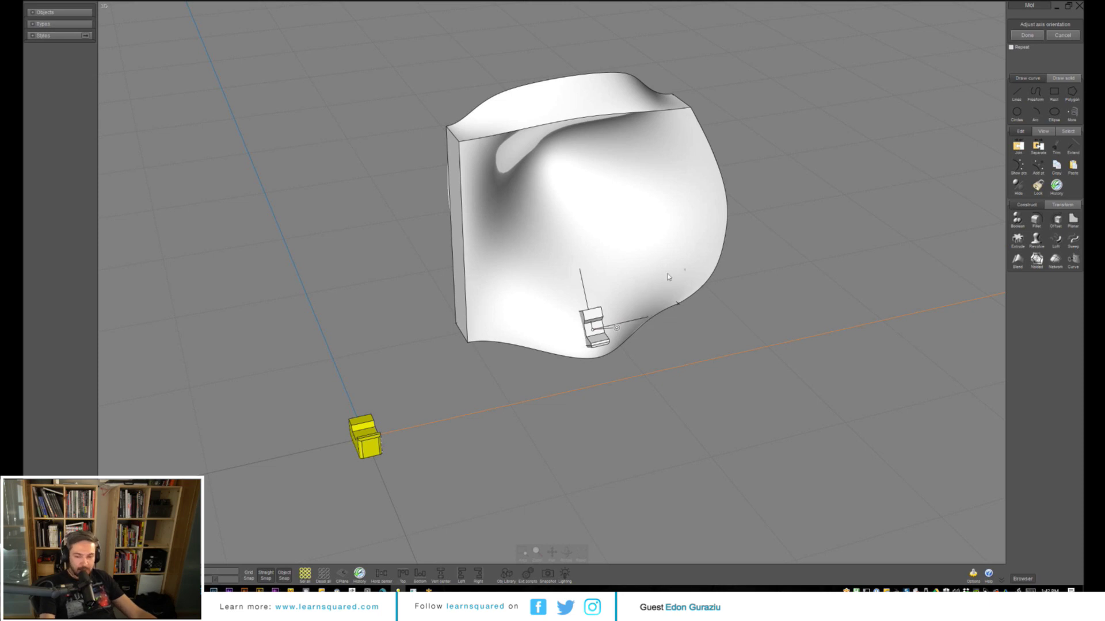
left_click(644, 287)
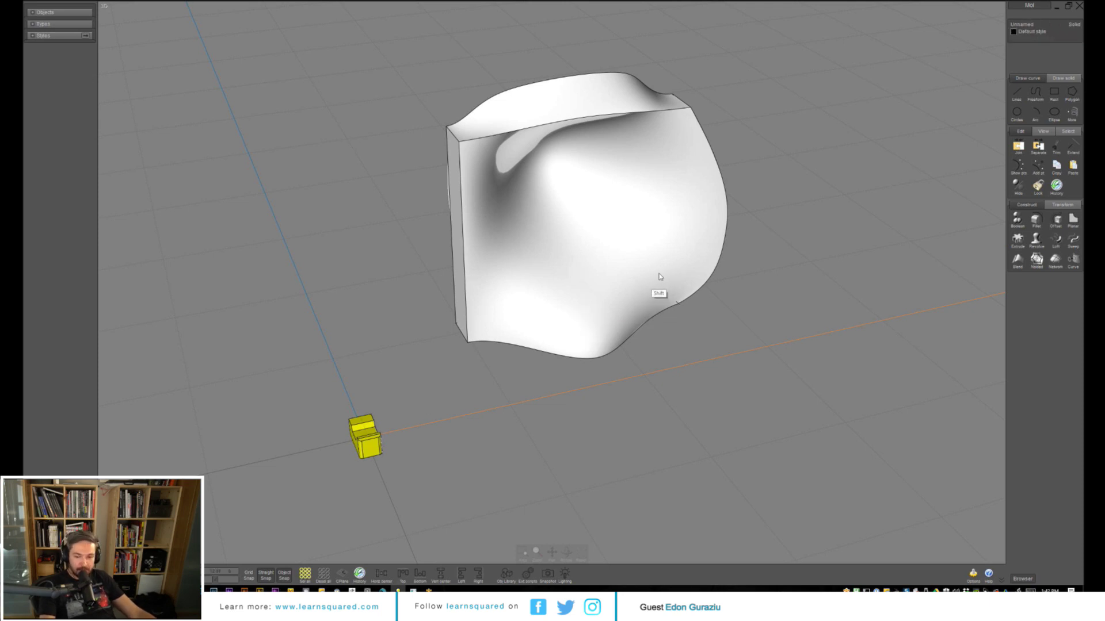
- Orient two copies of the notched box onto the thickened surface, near the right half of its lower edge
right_click(598, 331)
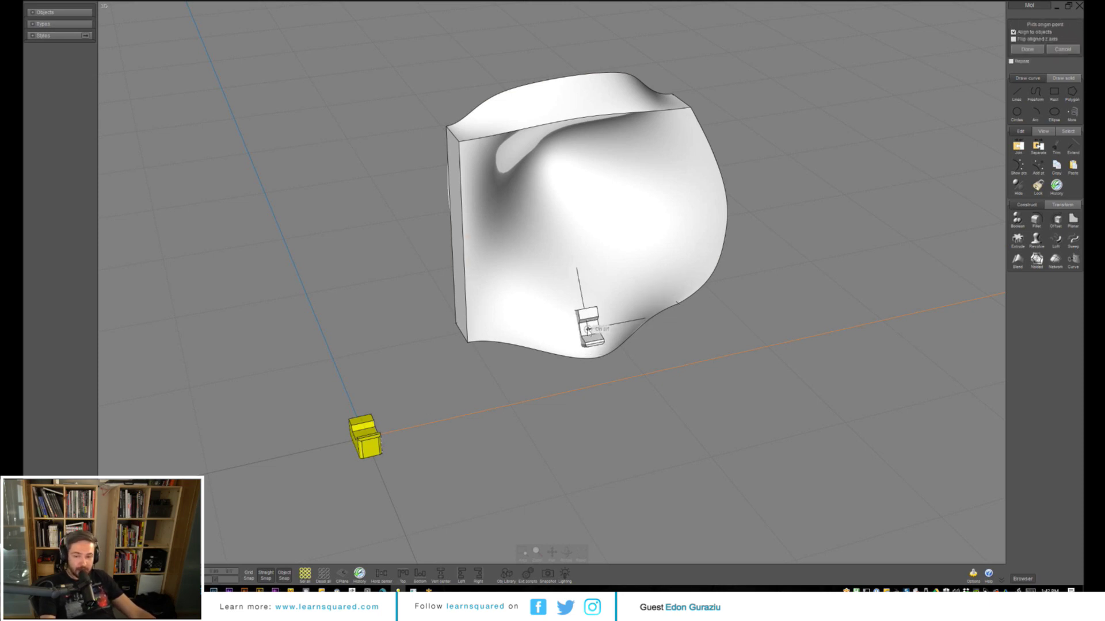
left_click(591, 328)
left_click(641, 253)
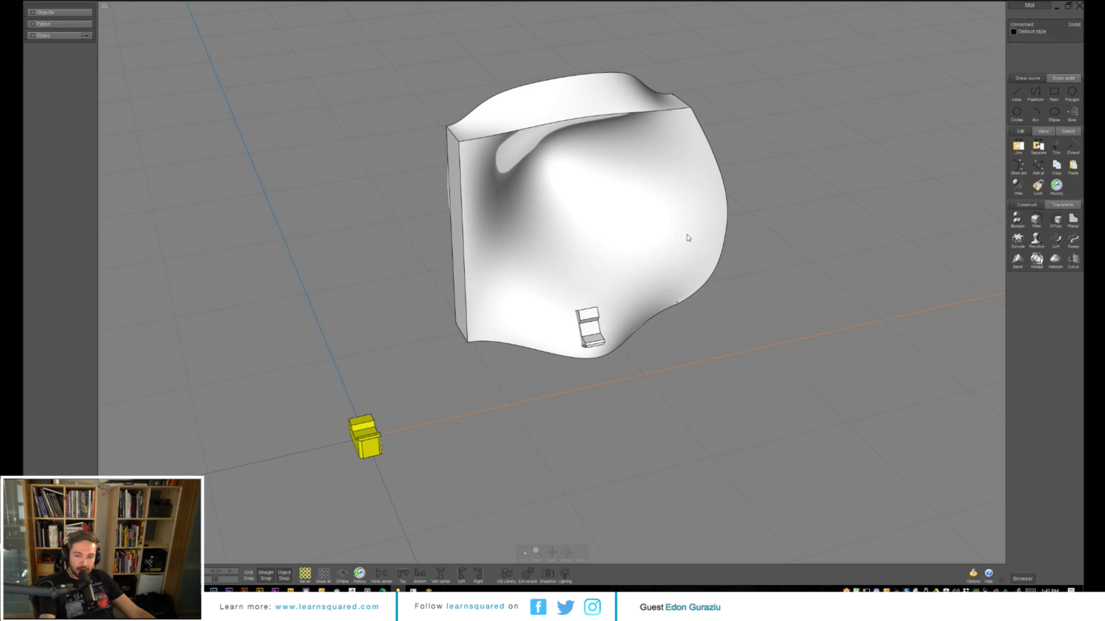
right_click(637, 285)
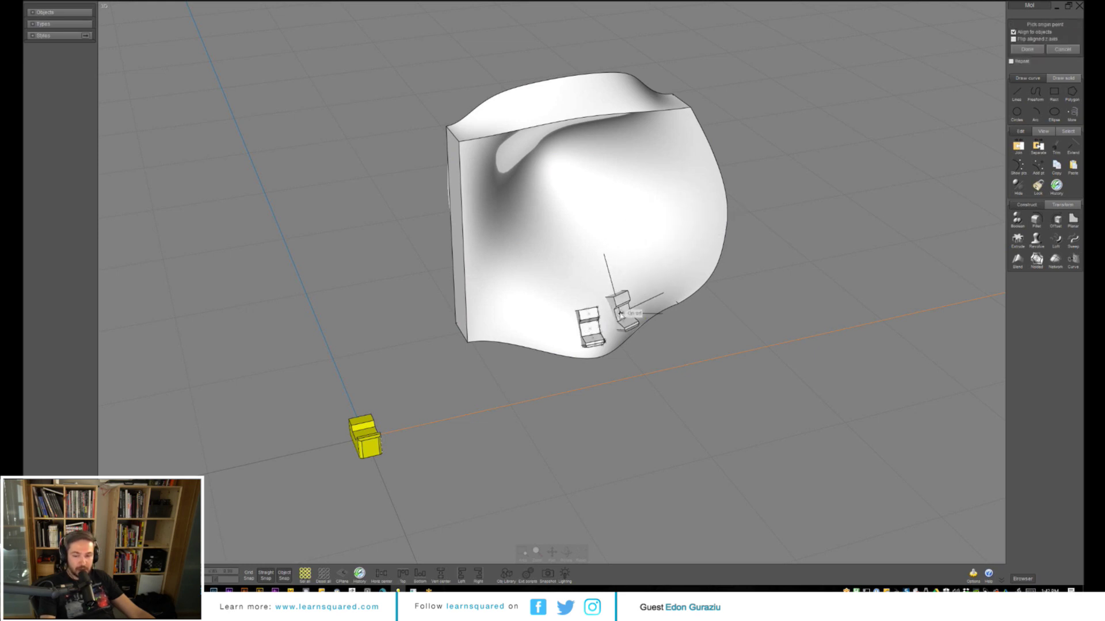
left_click(619, 315)
left_click(626, 308)
- Orient two more copies of the notched box onto the thickened surface, near the left half of its lower edge
right_click(646, 294)
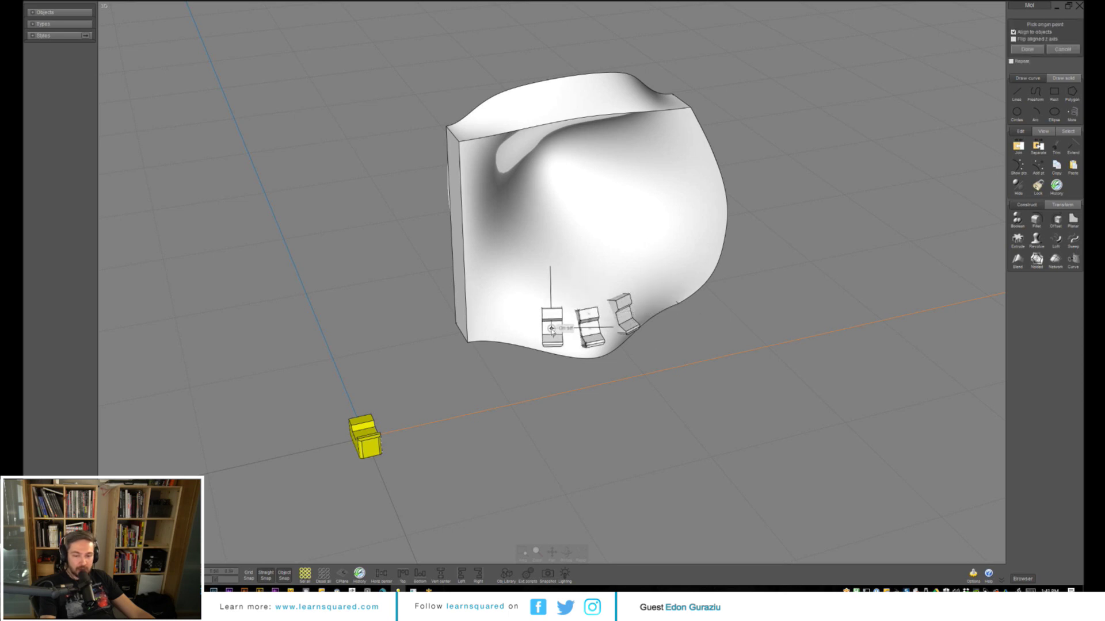
left_click(551, 329)
left_click(553, 328)
right_click(546, 325)
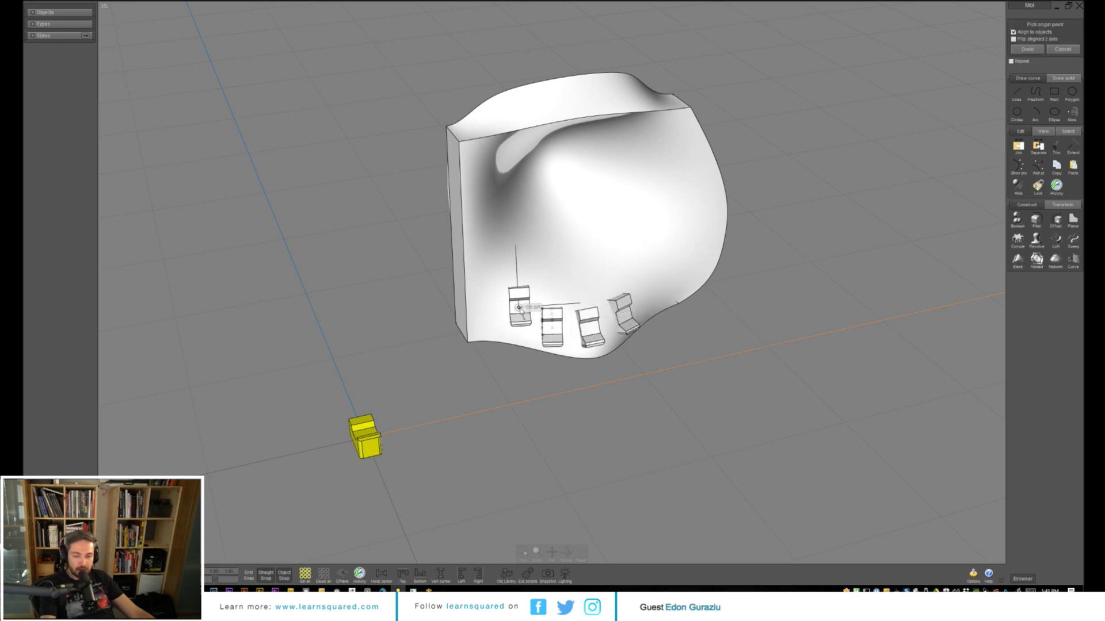
left_click(489, 318)
left_click(512, 304)
- Orient three copies of the notched box down the right side of the thickened surface, spaced from its upper corner to the lower bulge
right_click(523, 289)
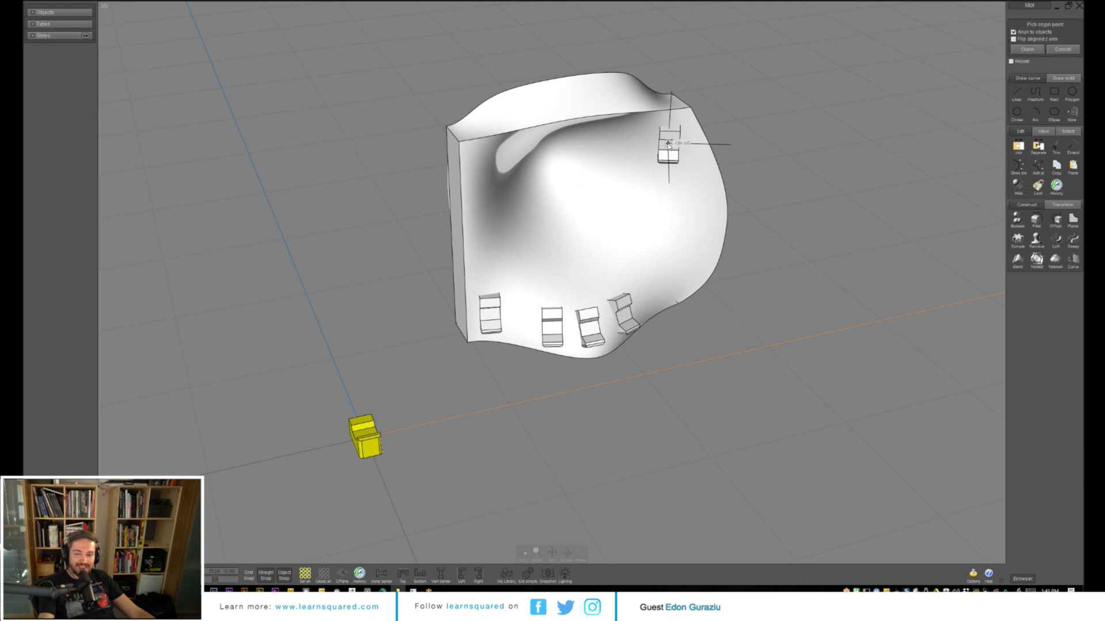
left_click(672, 142)
right_click(674, 169)
right_click(679, 176)
left_click(698, 204)
right_click(702, 218)
right_click(695, 236)
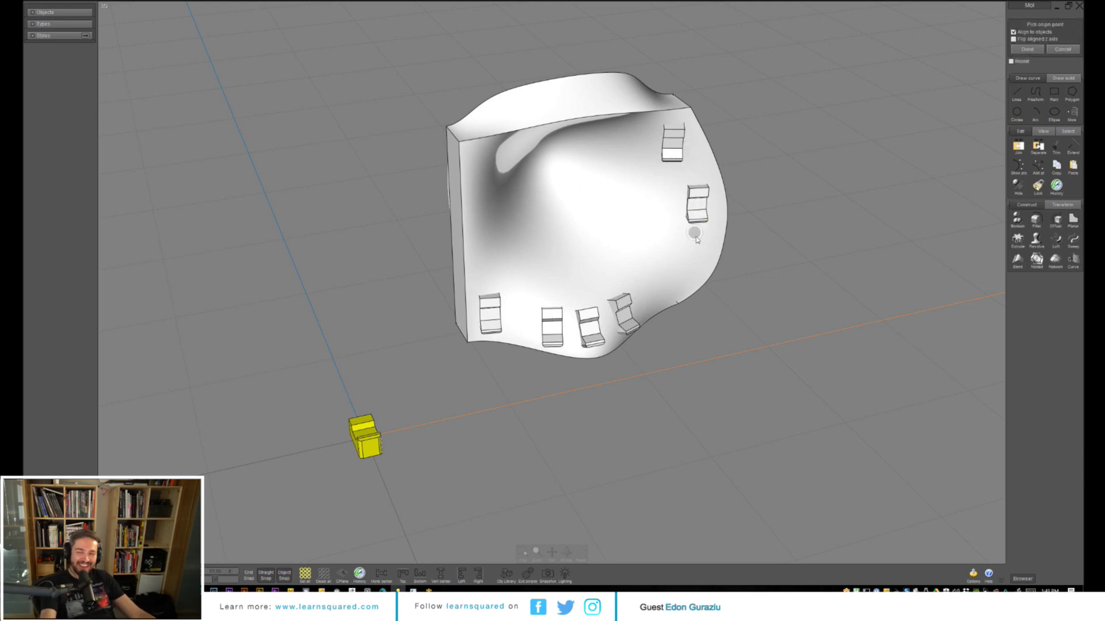
left_click(685, 271)
right_click(713, 294)
- Orient one copy of the notched box onto the upper middle of the thickened surface and another onto its left slope
right_click(690, 276)
left_click(575, 169)
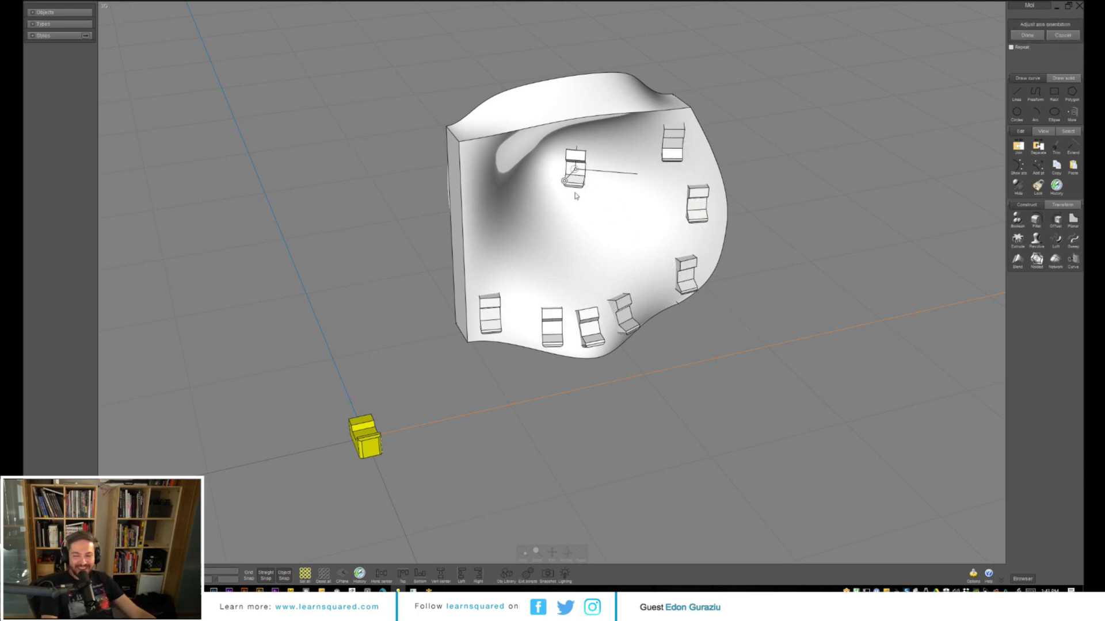
right_click(535, 249)
right_click(529, 242)
left_click(496, 219)
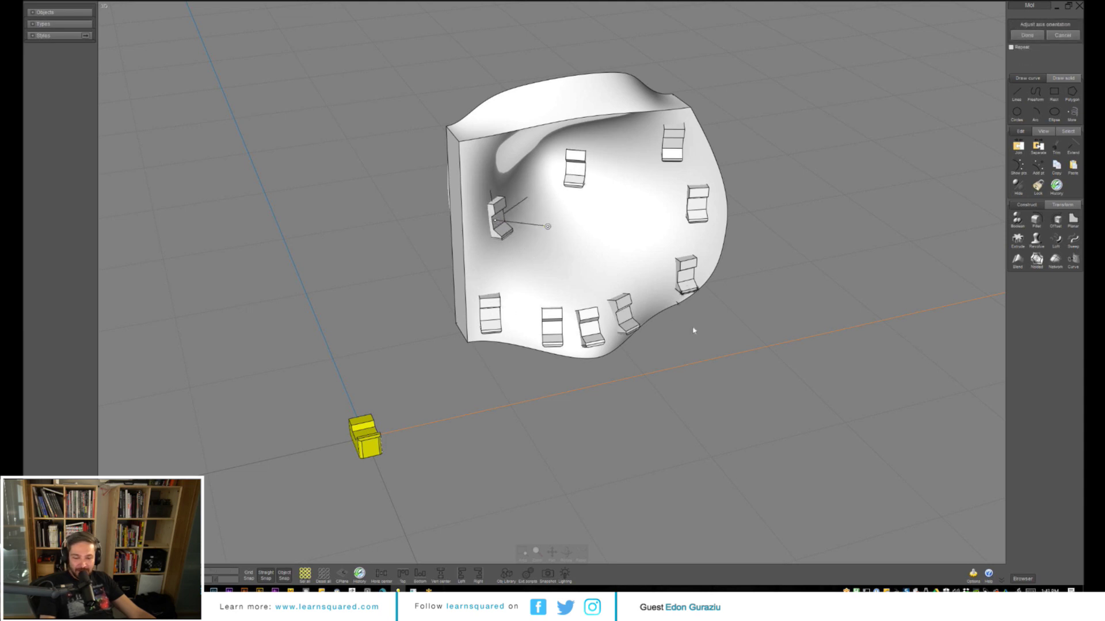
right_click_drag(693, 330, 717, 334)
right_click(747, 328)
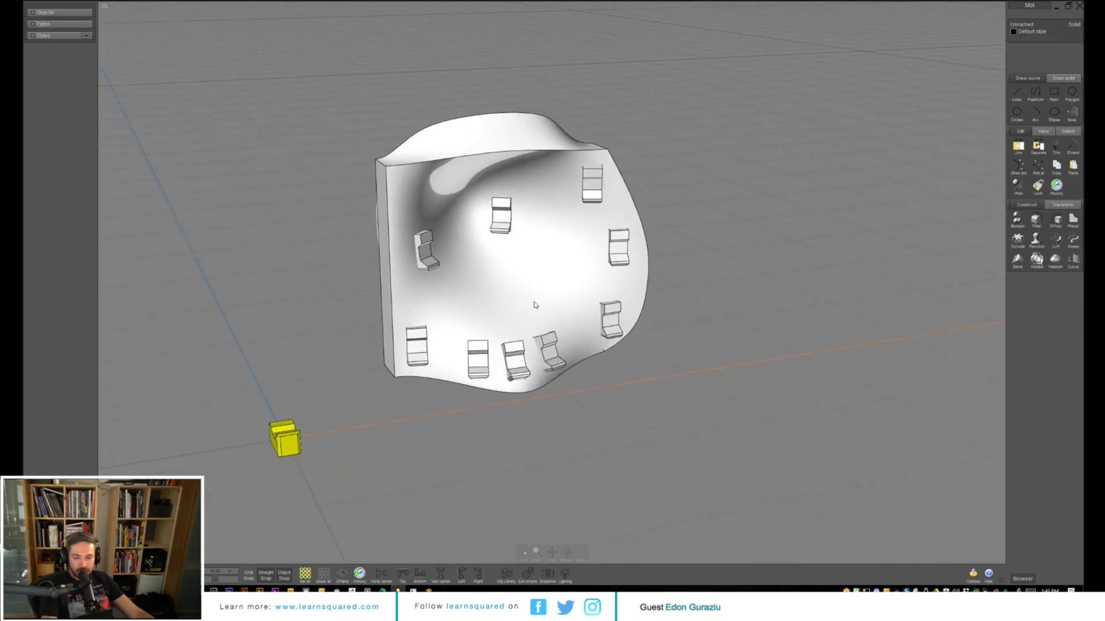
- Subtract all nine oriented box copies from the thickened surface with Boolean Difference
right_click_drag(629, 286, 648, 307)
left_click(603, 300)
key("d")
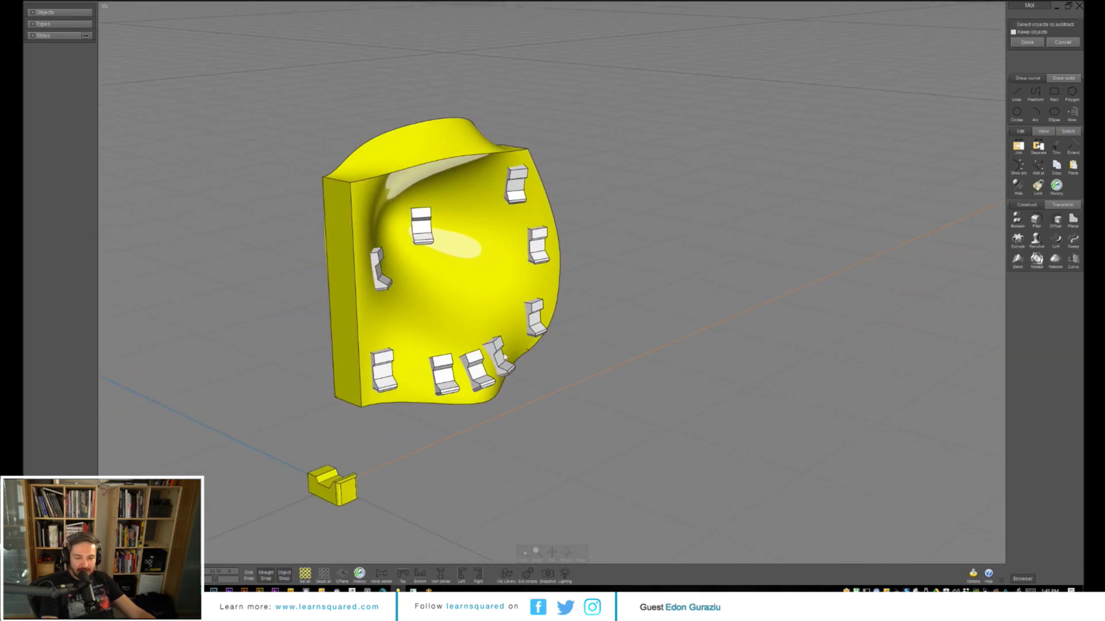
left_click(479, 377)
left_click(443, 373)
left_click(383, 368)
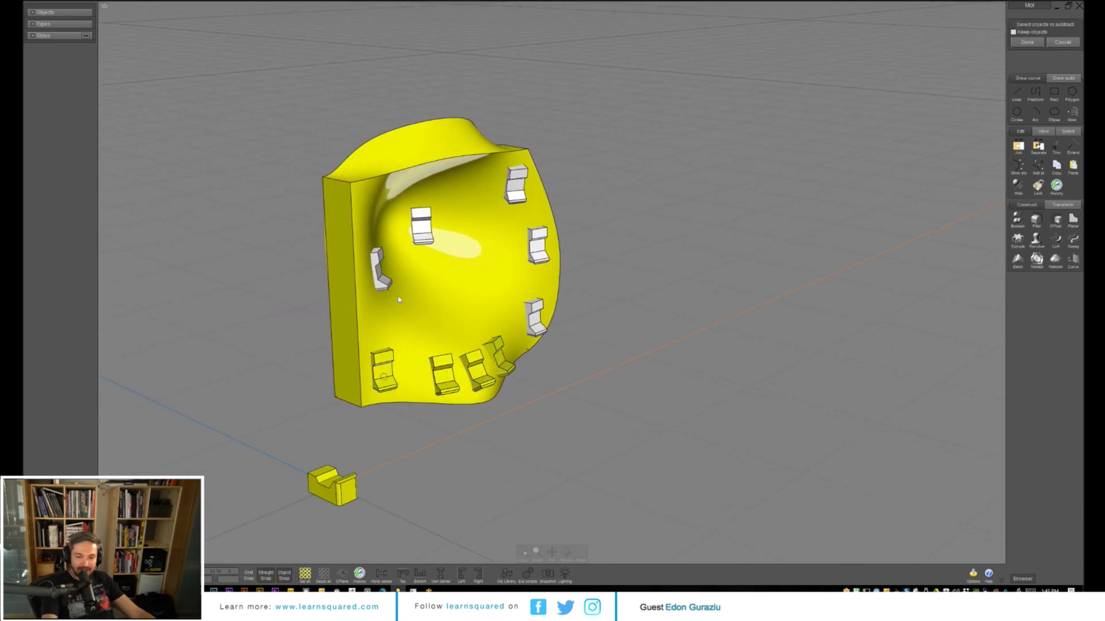
left_click(380, 273)
left_click(425, 233)
left_click(516, 186)
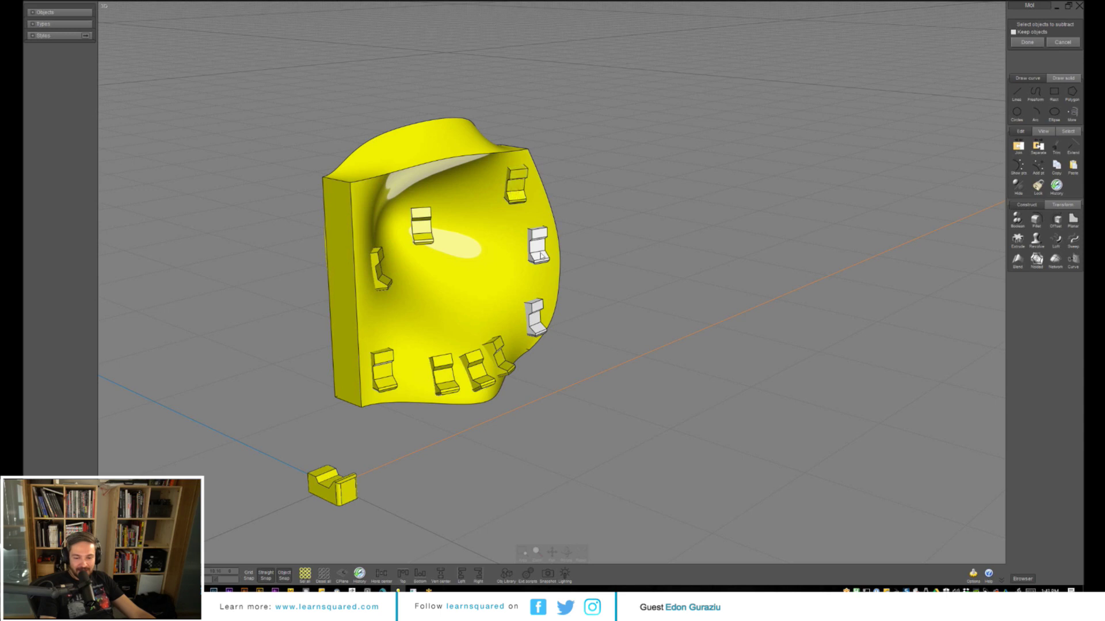
left_click(538, 246)
left_click(536, 316)
right_click(637, 306)
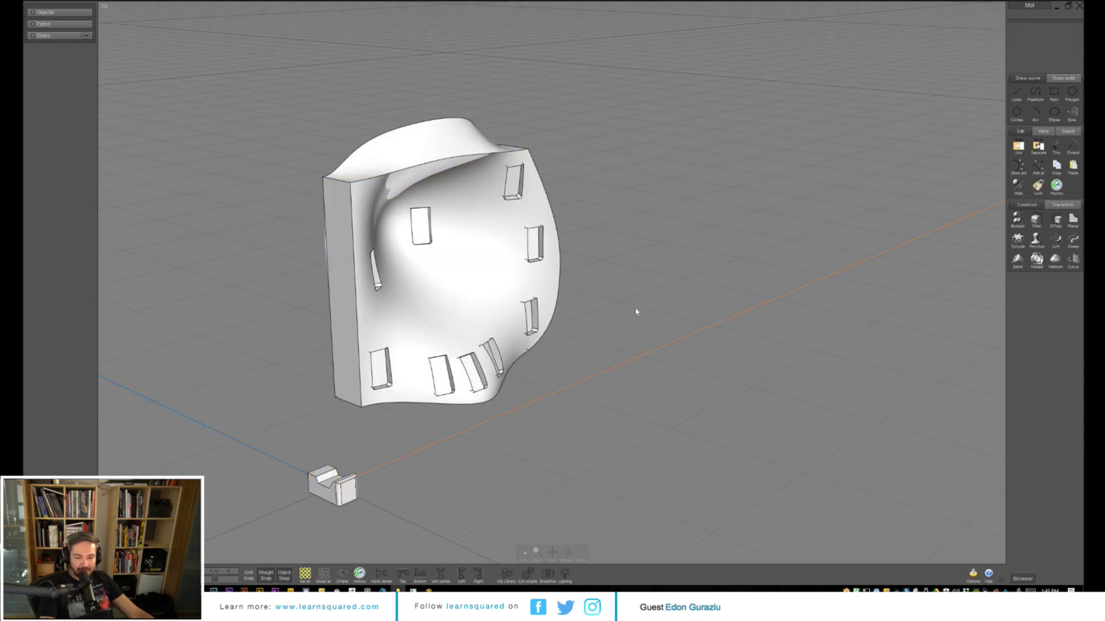
- Rotate the notched box half a turn about the origin in the front view so its notch faces down
mouse_move(636, 311)
right_mouse_down()
mouse_move(562, 311)
mouse_move(631, 297)
mouse_move(622, 309)
right_mouse_up()
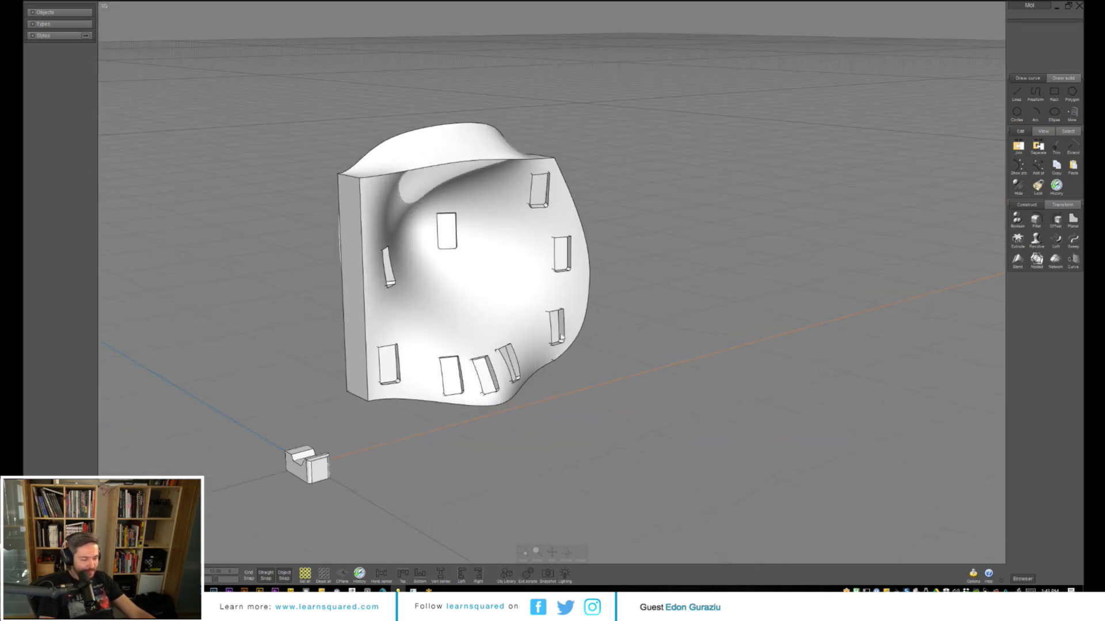
left_click(310, 464)
key("Tab")
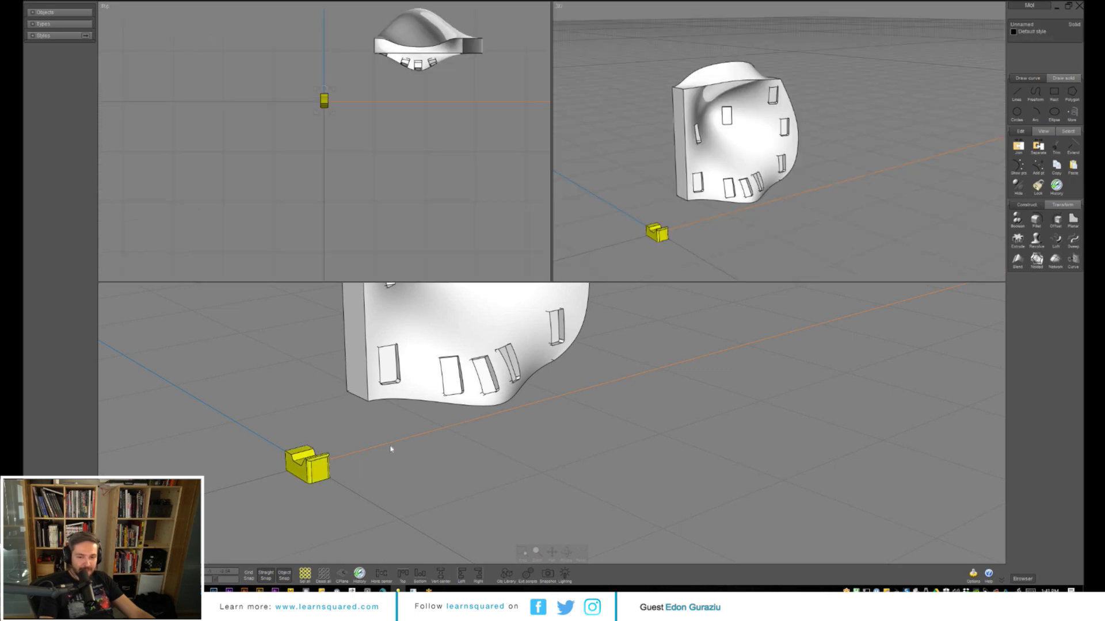
key("Tab")
right_click_drag(596, 291, 353, 477)
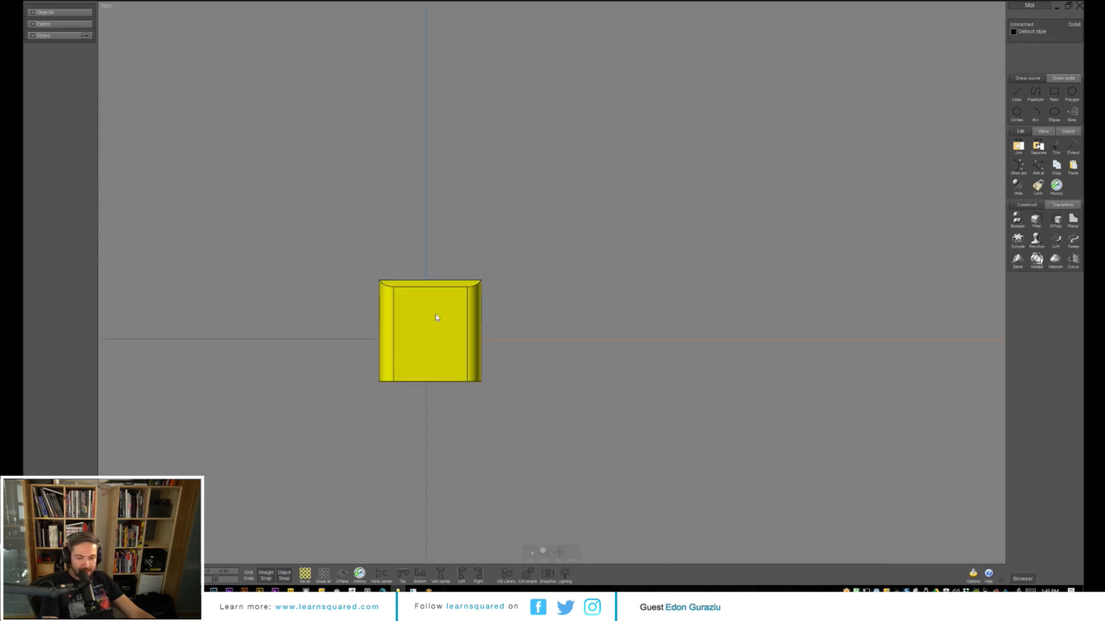
key("r")
left_click(427, 338)
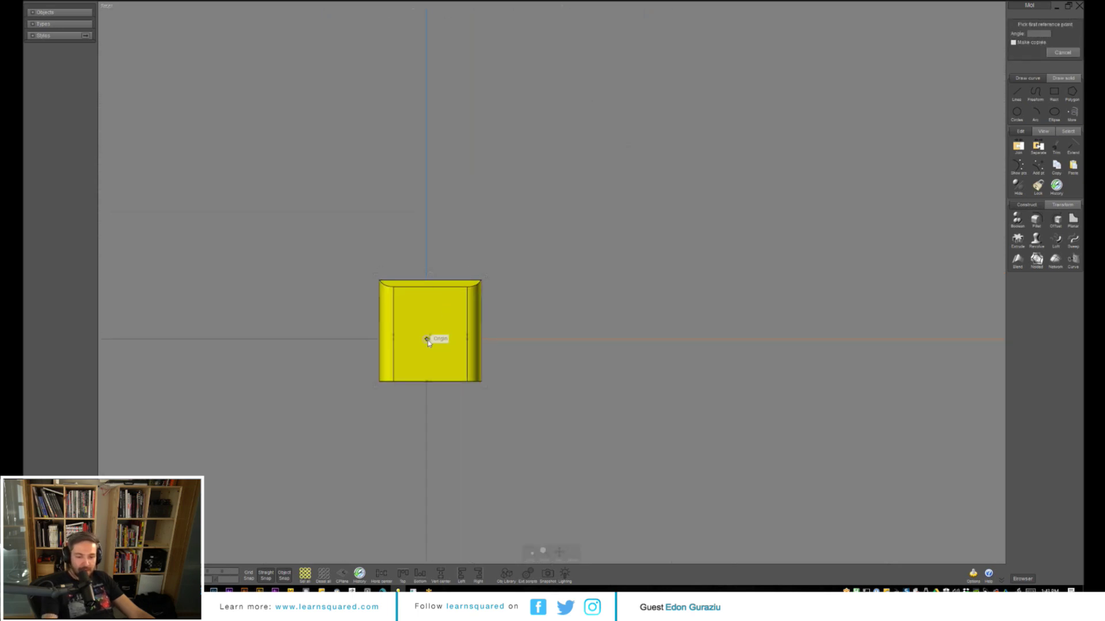
left_click(426, 380)
left_click(424, 262)
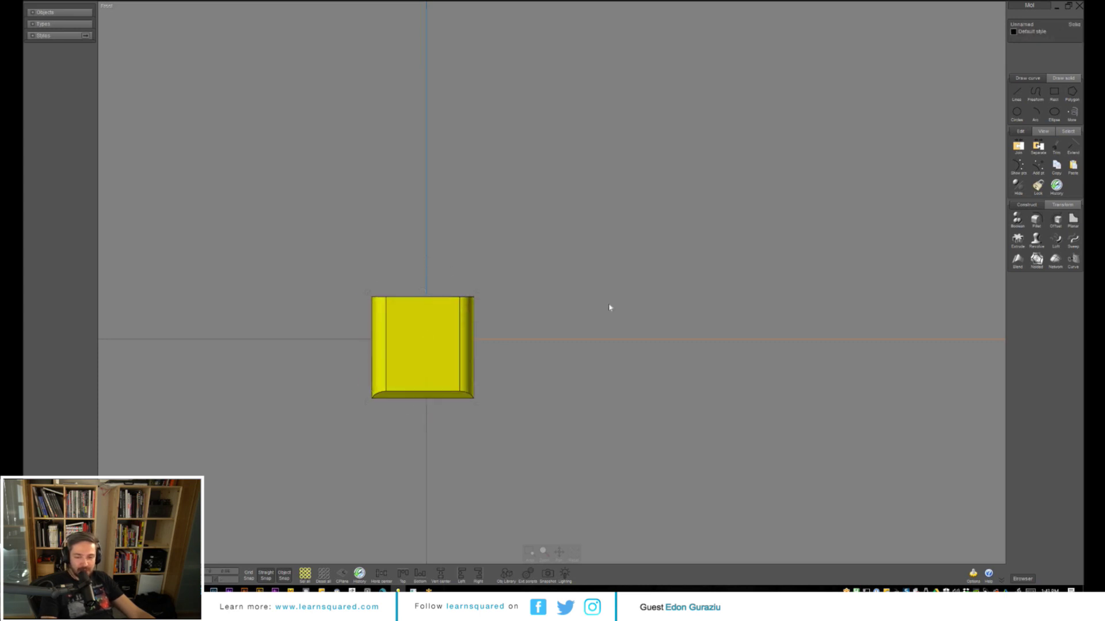
key("Tab")
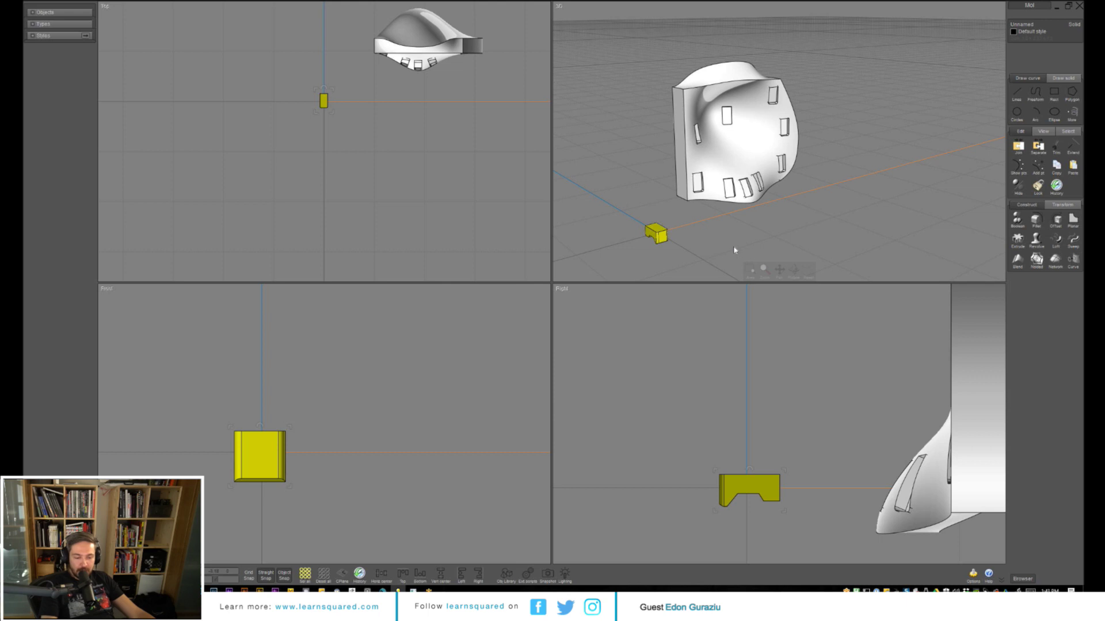
key("Tab")
- Orient one copy of the flipped notched box onto the lower-left middle of the thickened surface and another onto its upper right area
right_click_drag(340, 462, 334, 390)
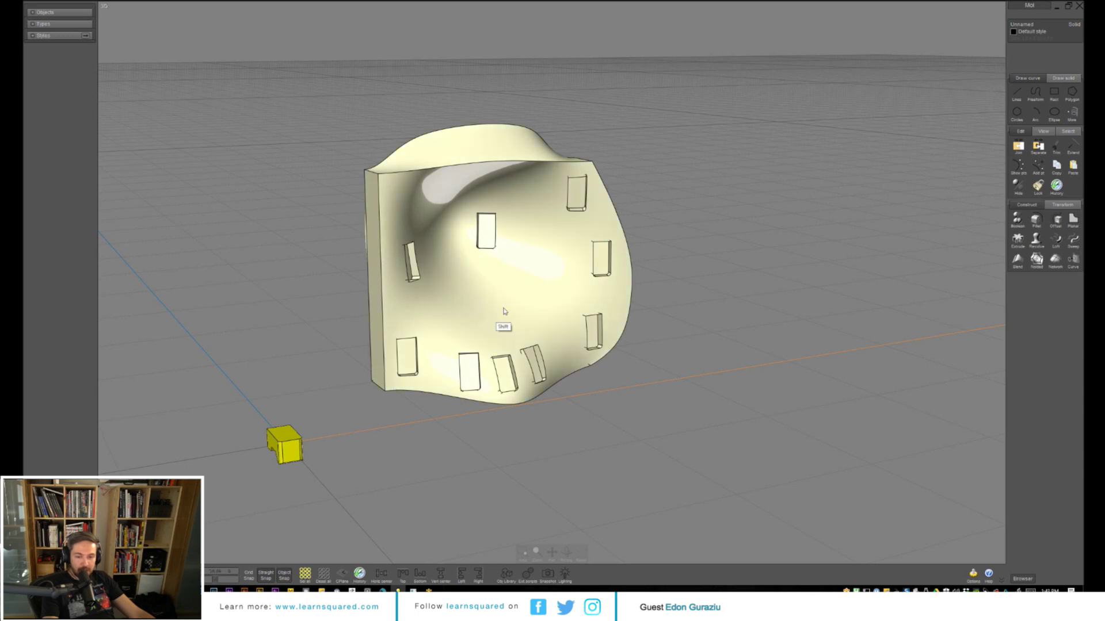
key("ctrl+shift+v")
left_click(458, 313)
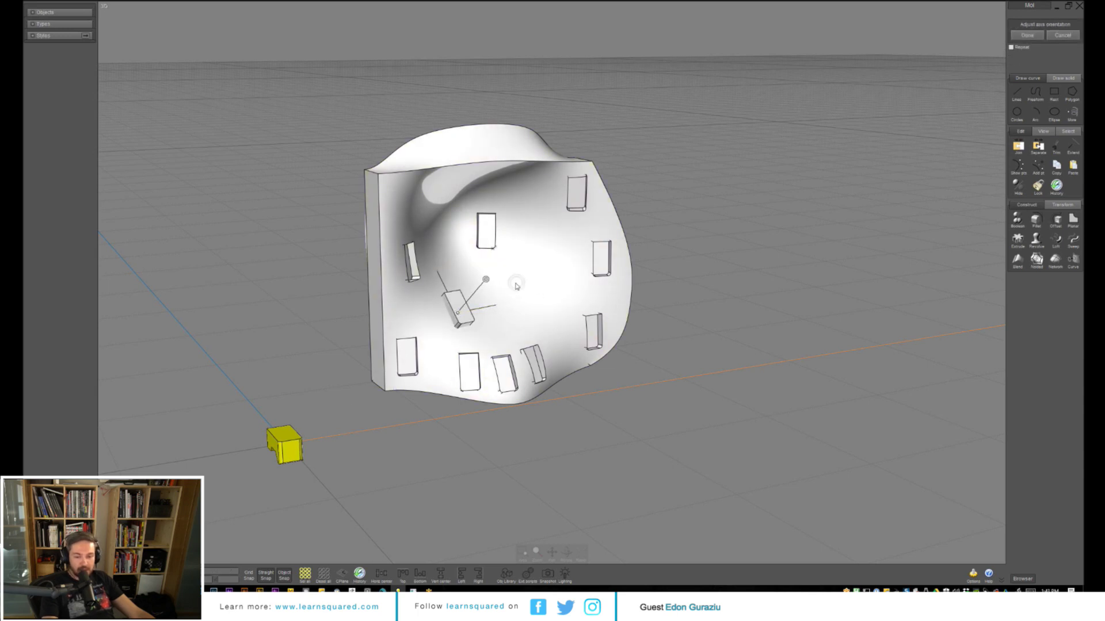
right_click(517, 282)
right_click(516, 282)
left_click(548, 250)
right_click(532, 272)
right_click(520, 286)
- Orient two more copies of the flipped box in a row across the centre of the thickened surface
left_click(507, 312)
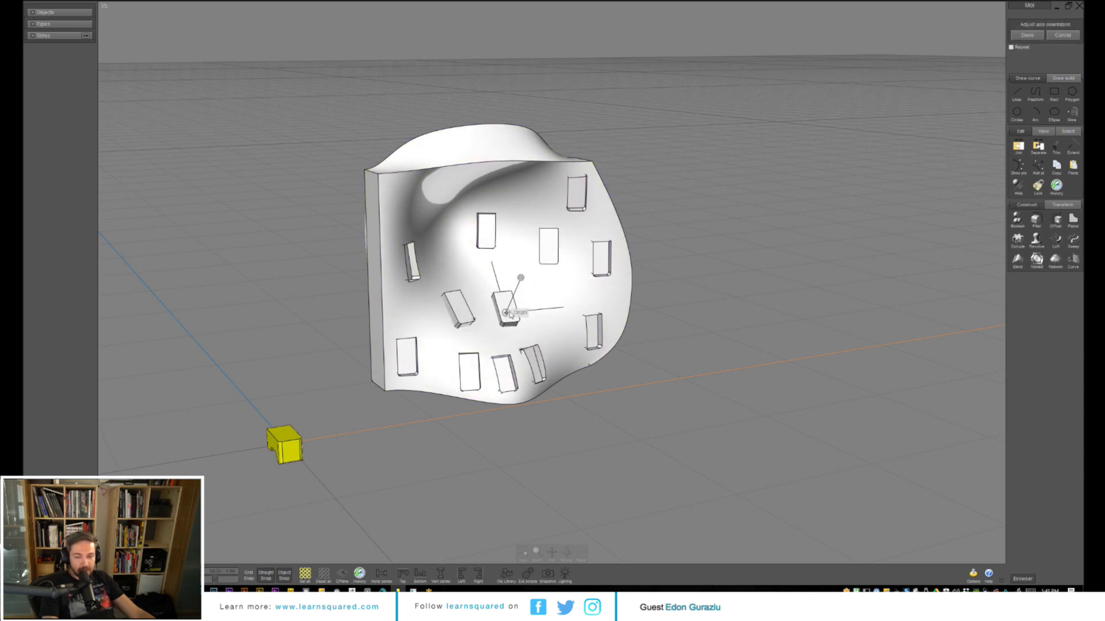
right_click(509, 312)
right_click(516, 312)
left_click(556, 309)
right_click(560, 308)
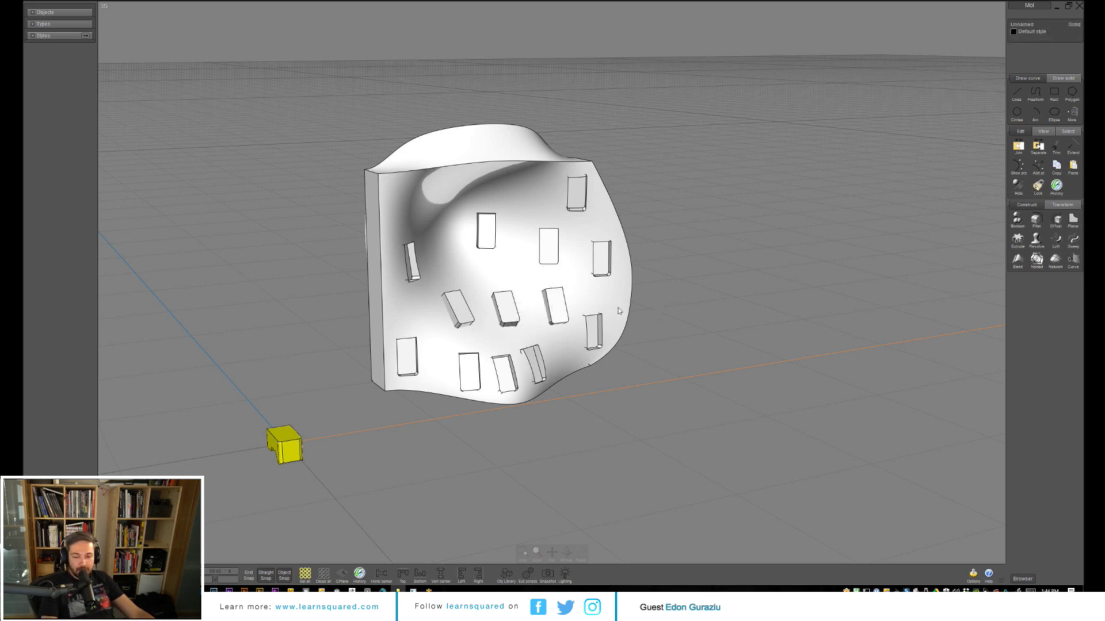
key("d")
left_click(563, 343)
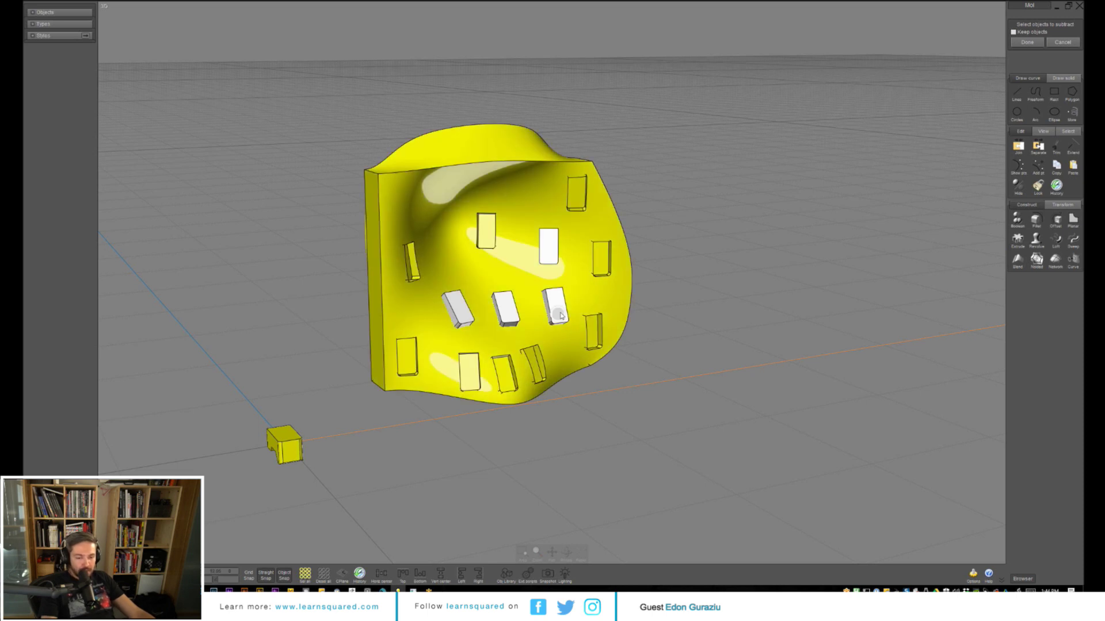
right_click(561, 317)
key("ctrl+z")
left_click(583, 331)
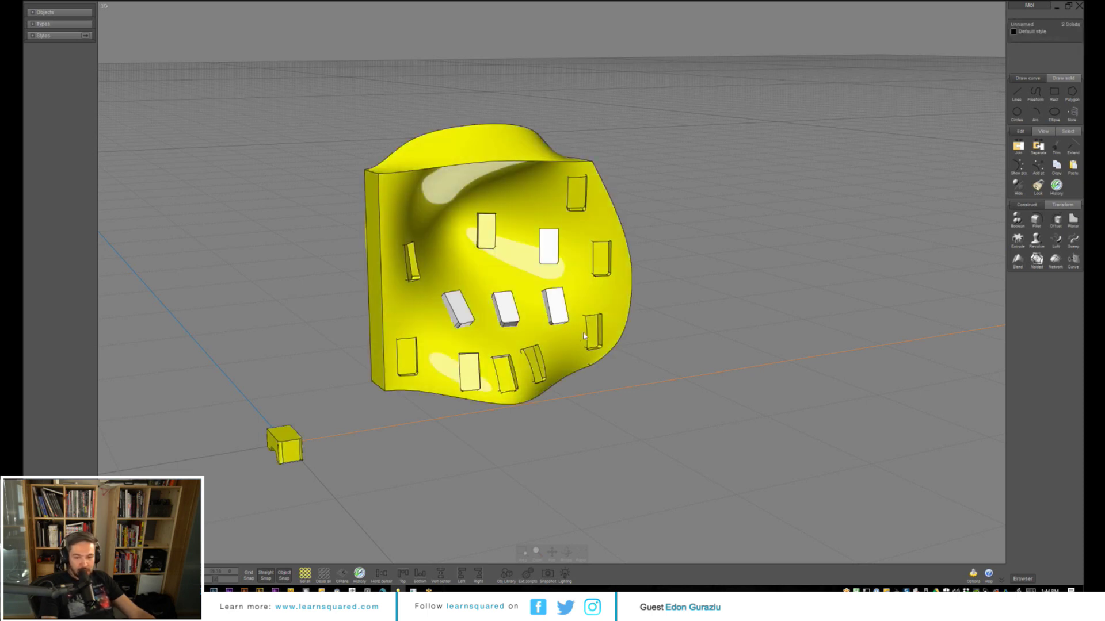
left_click(653, 332)
left_click(562, 347)
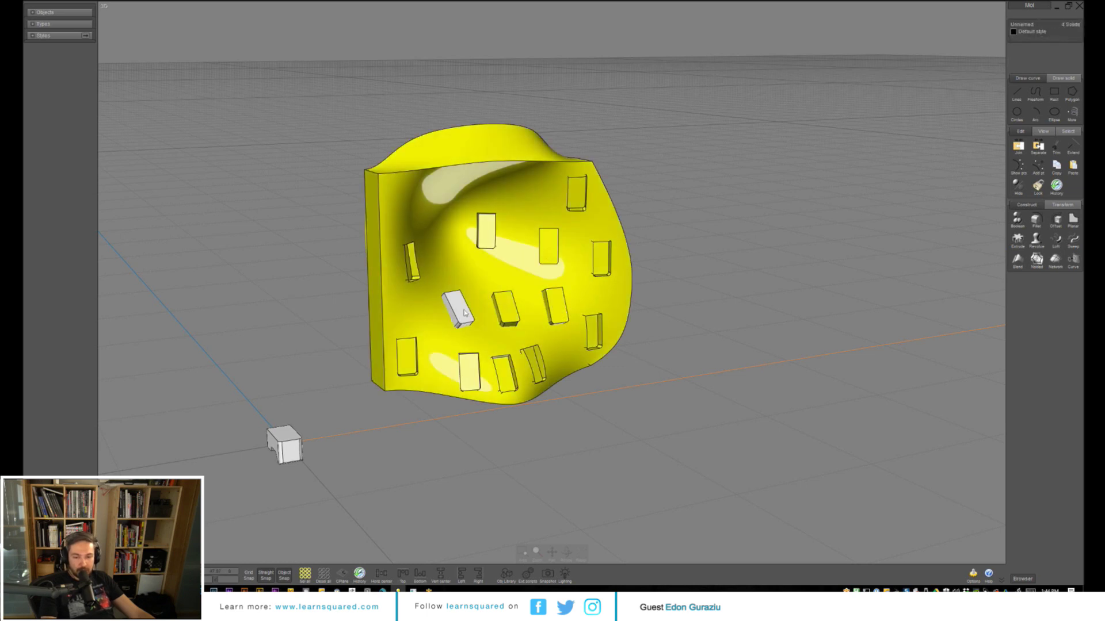
right_click(637, 299)
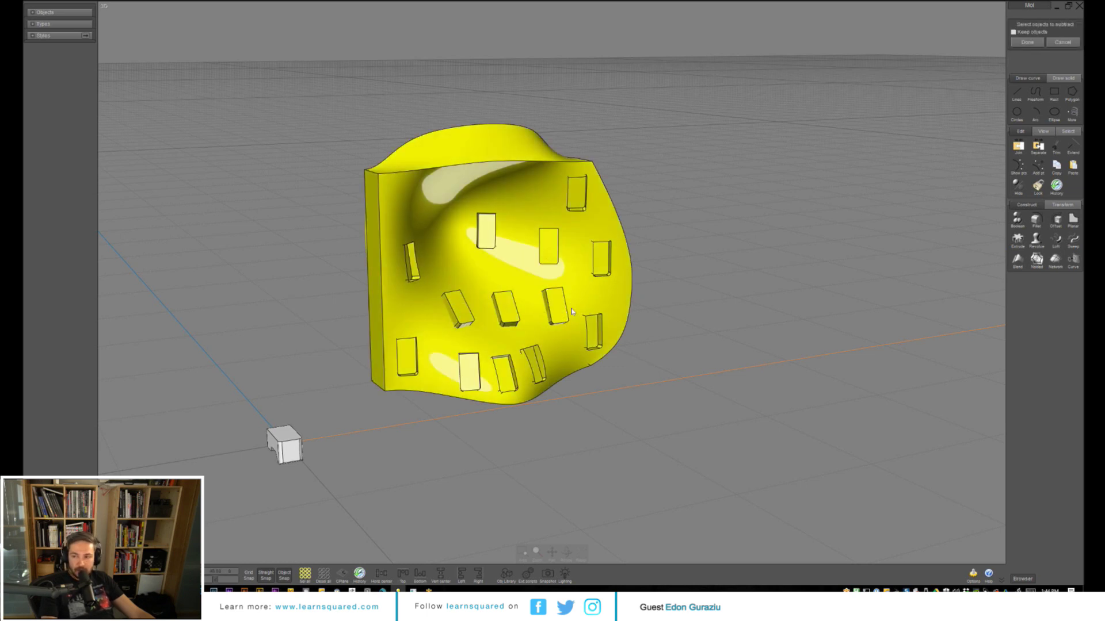
mouse_move(642, 304)
right_mouse_down()
mouse_move(602, 308)
mouse_move(661, 301)
right_mouse_up()
right_click(649, 302)
left_click(654, 305)
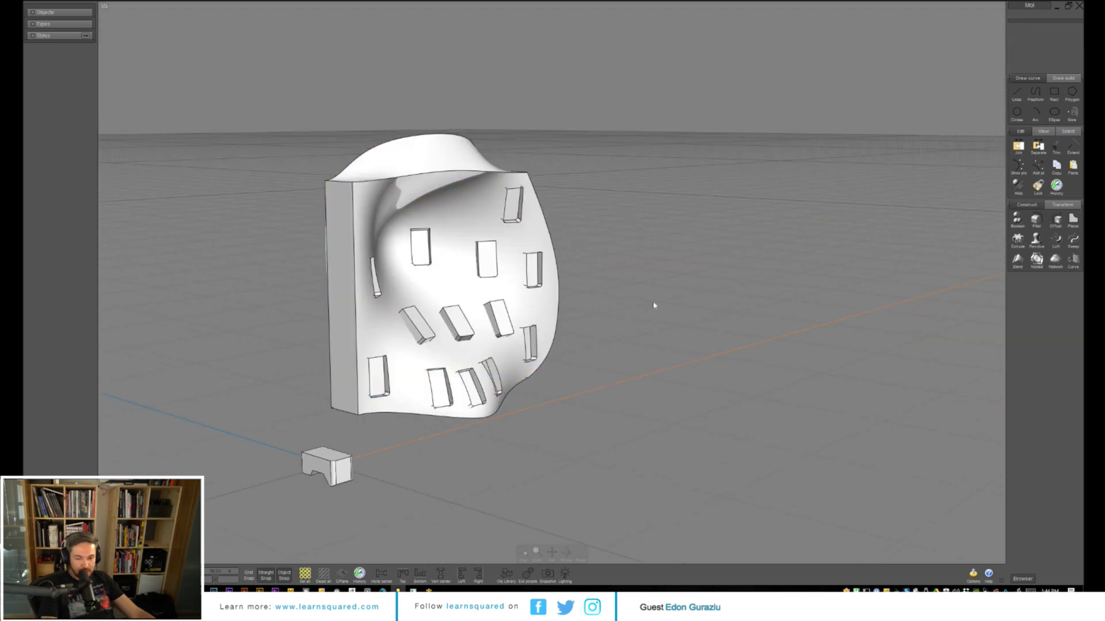
- Subtract the four newly oriented flipped boxes from the thickened surface with Boolean Difference
left_click(525, 344)
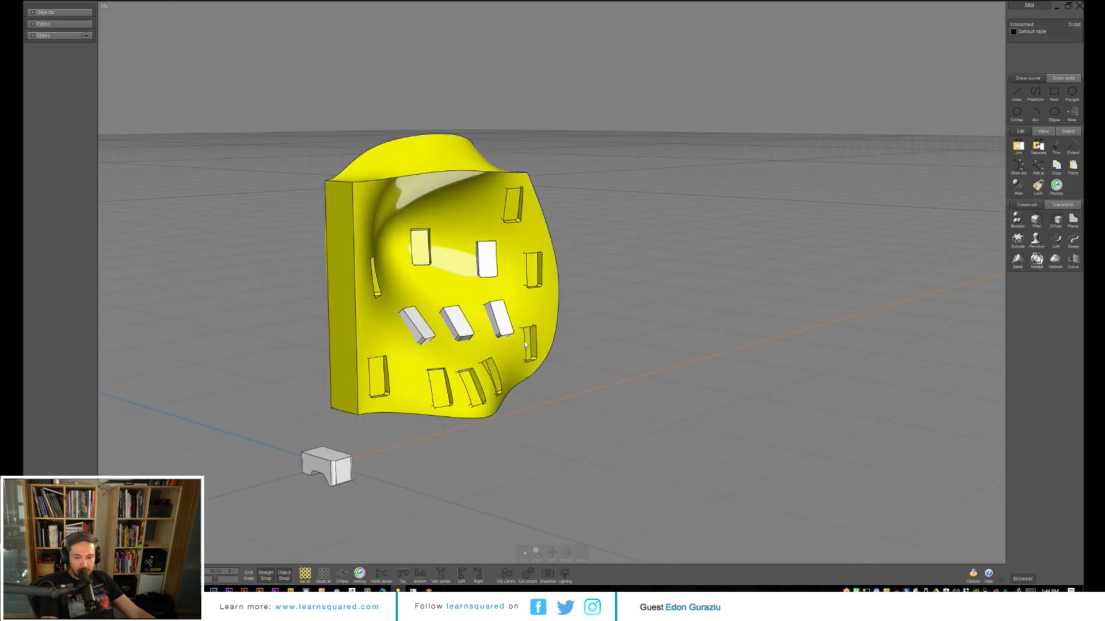
left_click(499, 322)
left_click(464, 328)
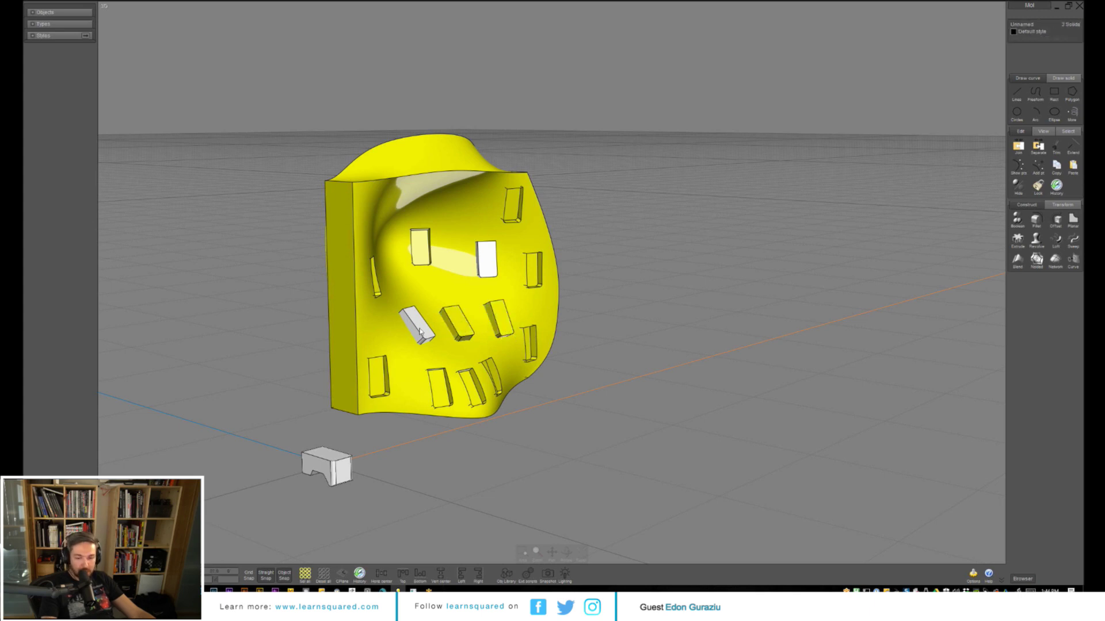
left_click(601, 298)
left_click(488, 354)
key("b")
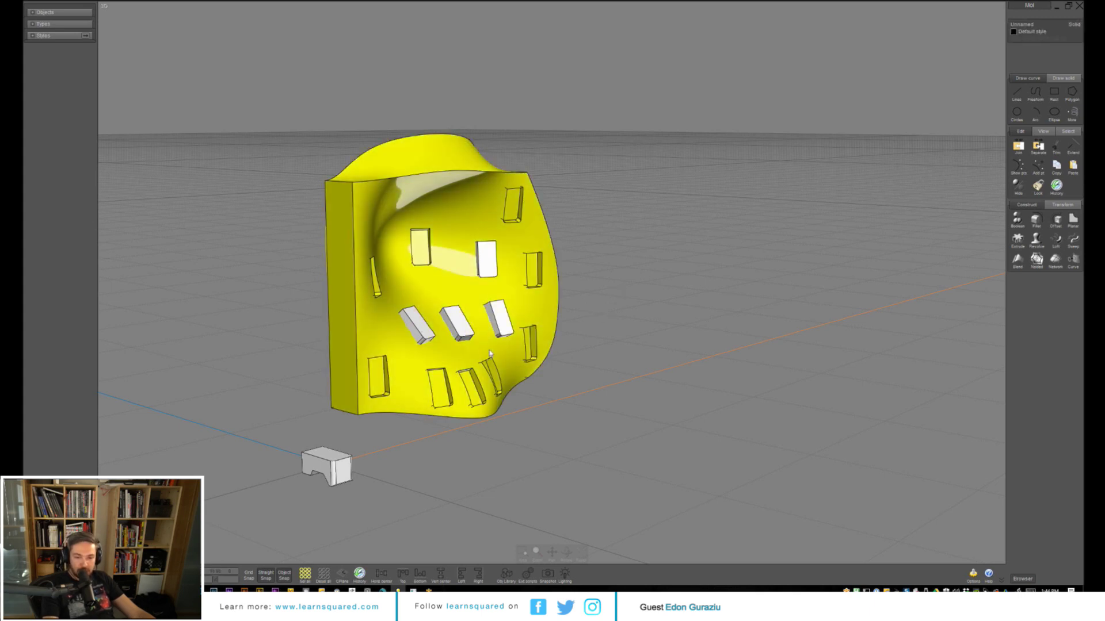
left_click(424, 334)
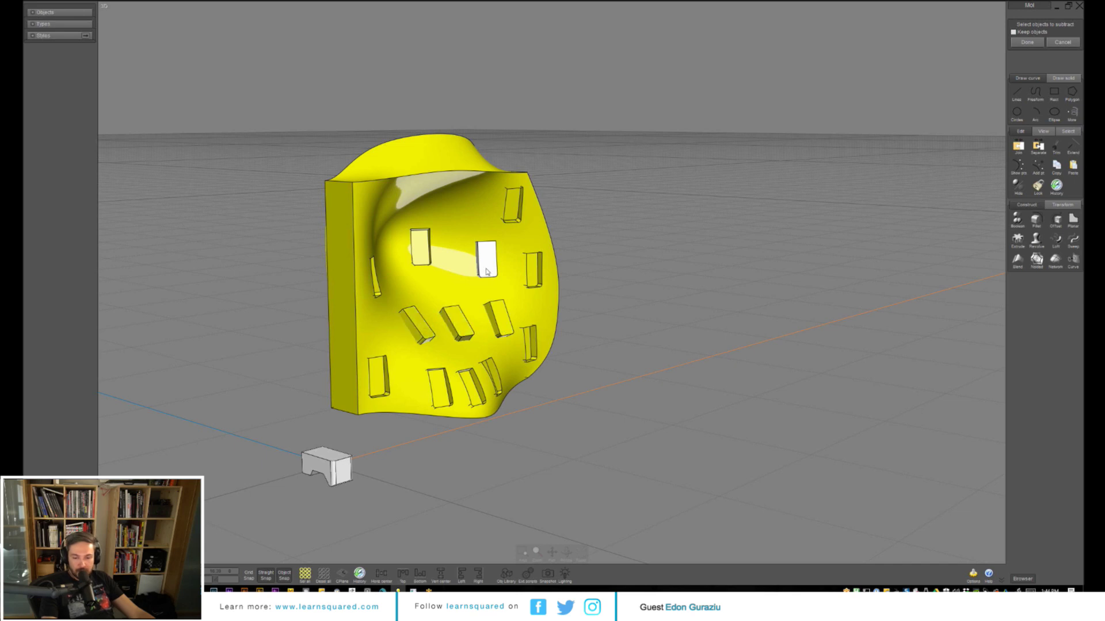
left_click(486, 260)
right_click(580, 276)
mouse_move(621, 291)
right_mouse_down()
mouse_move(579, 304)
mouse_move(636, 292)
mouse_move(660, 300)
mouse_move(688, 271)
mouse_move(693, 305)
mouse_move(731, 294)
mouse_move(637, 304)
mouse_move(697, 306)
right_mouse_up()
right_click_drag(598, 311, 545, 316)
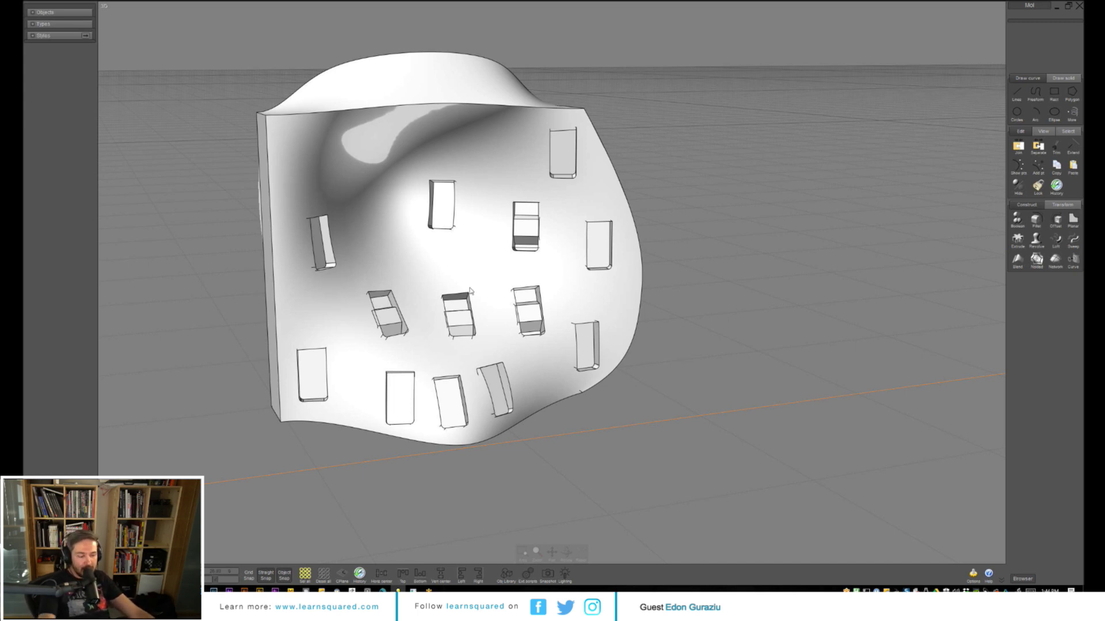
- Fillet the short edge at the thickened surface's upper left corner, picking the radius freehand
right_click_drag(470, 290, 613, 334)
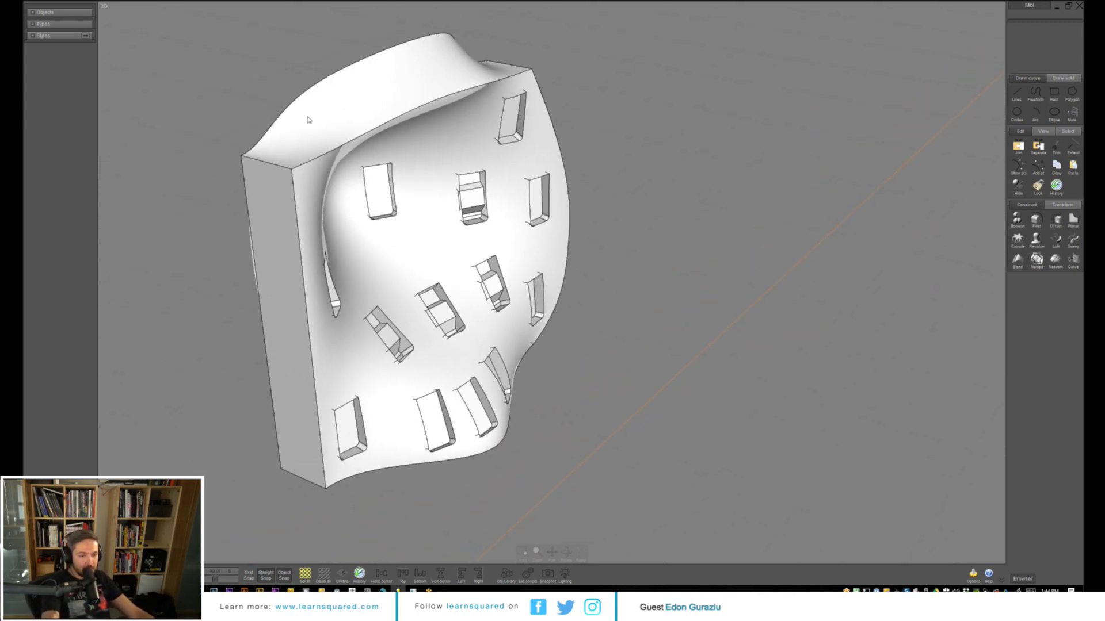
left_click(271, 166)
left_click(272, 166)
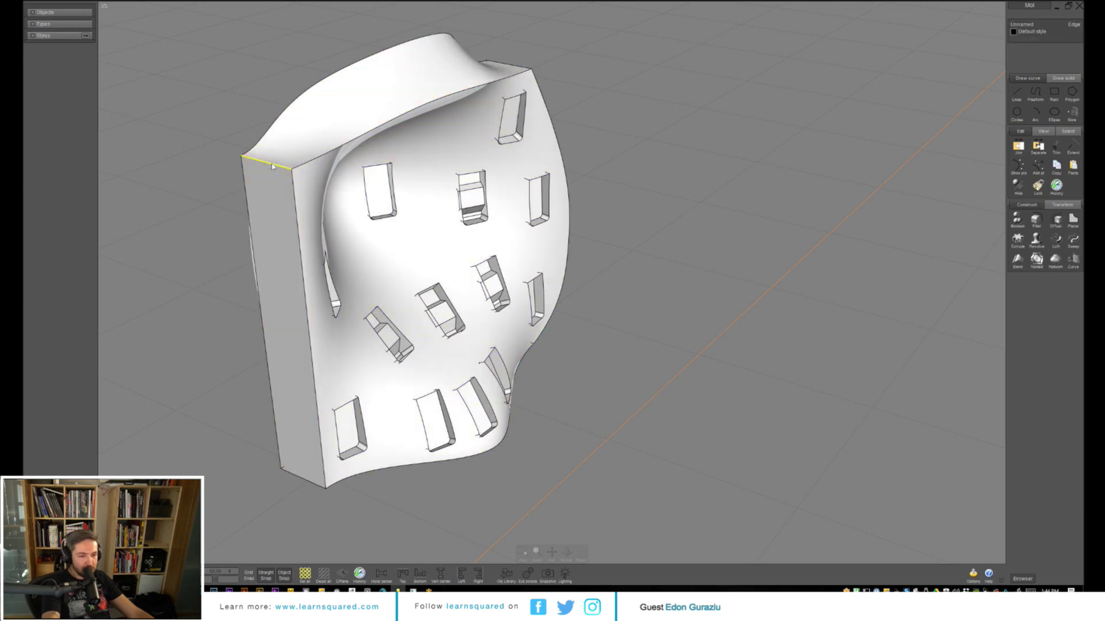
key("f")
left_click(292, 169)
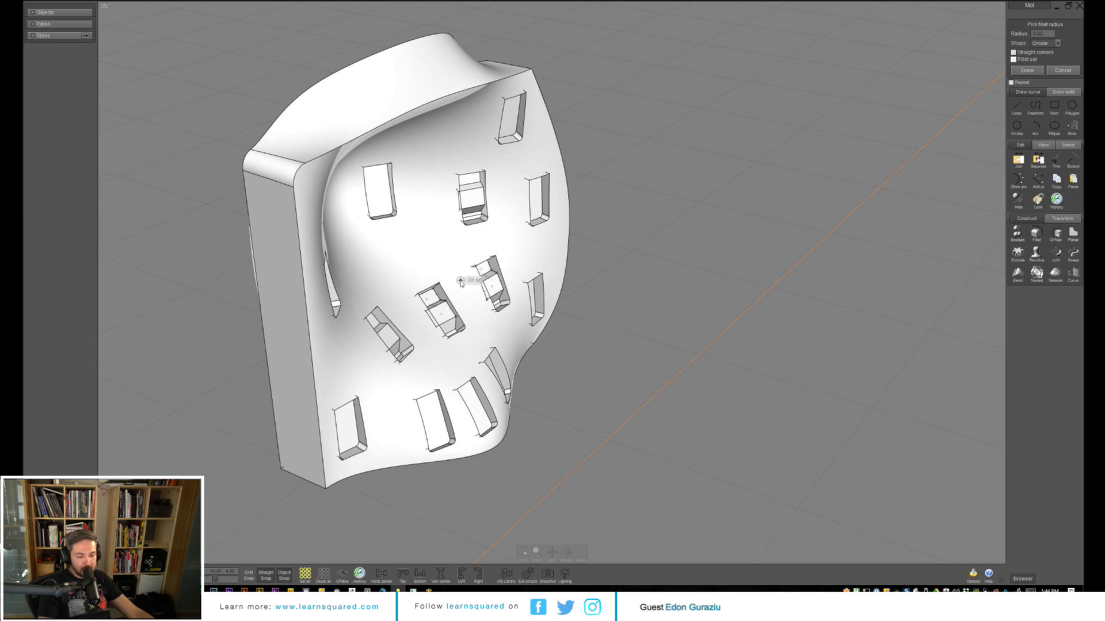
left_click(524, 308)
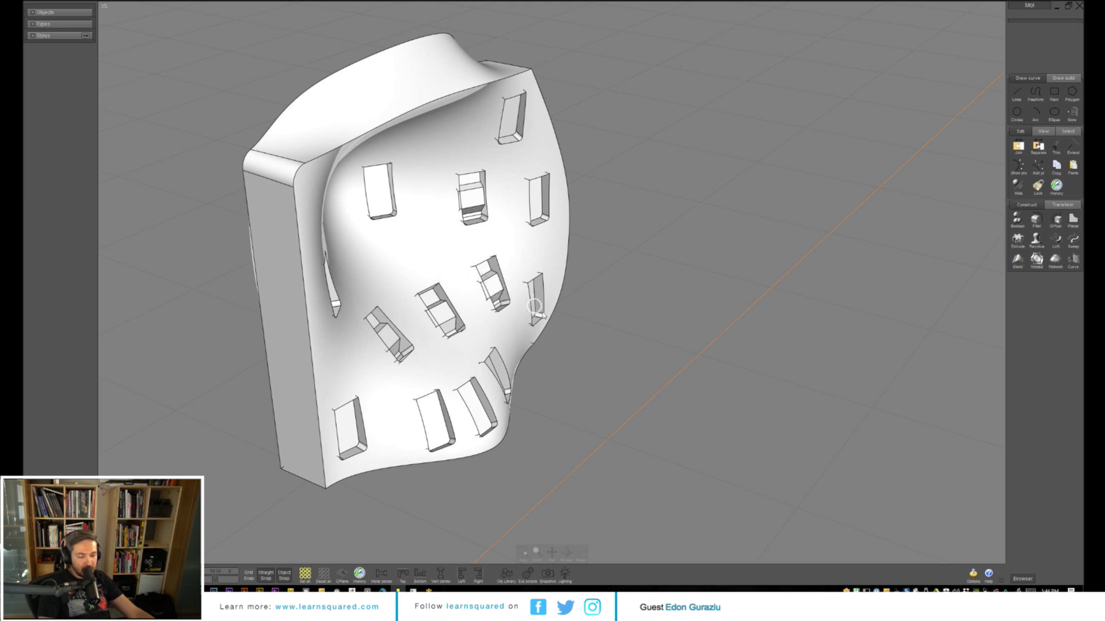
left_click(302, 481)
left_click(302, 482)
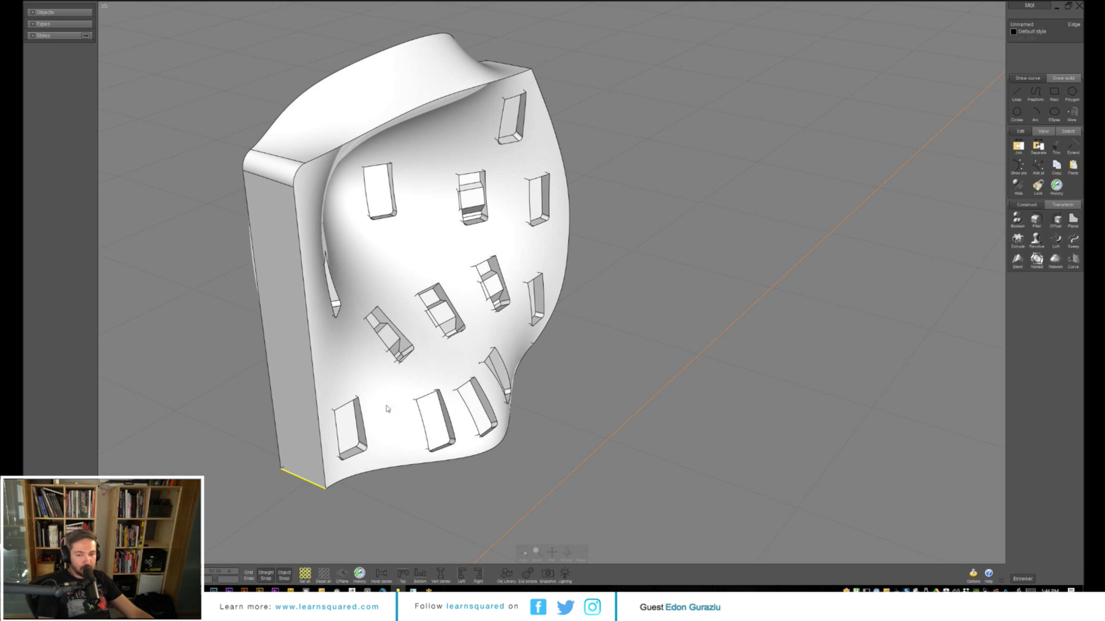
middle_click_drag(542, 346, 549, 358)
right_click_drag(563, 341, 553, 368)
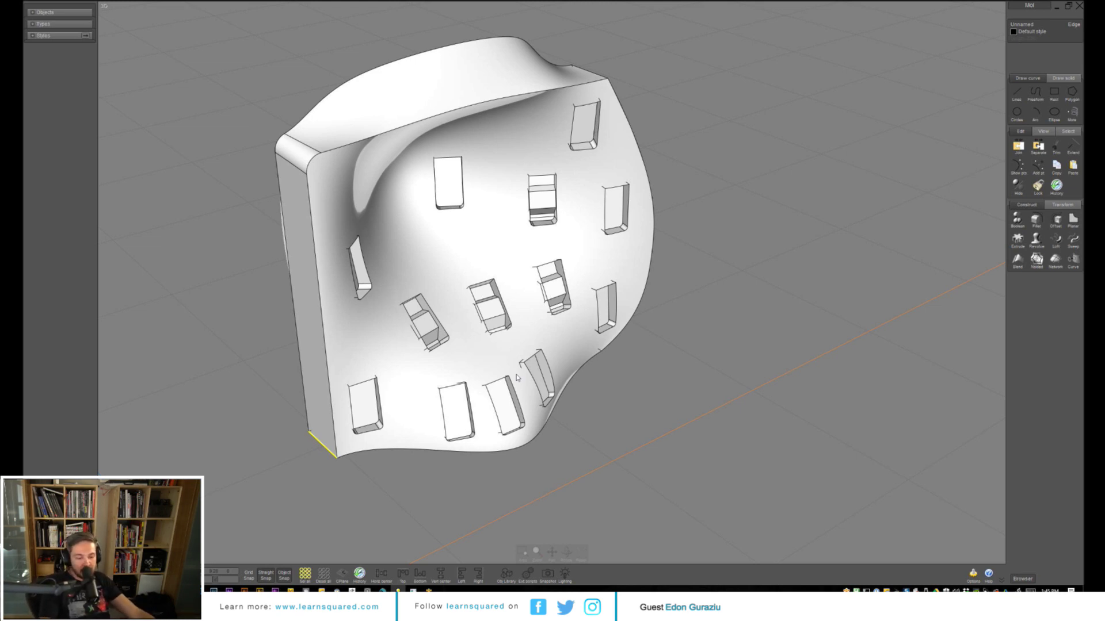
left_click(294, 474)
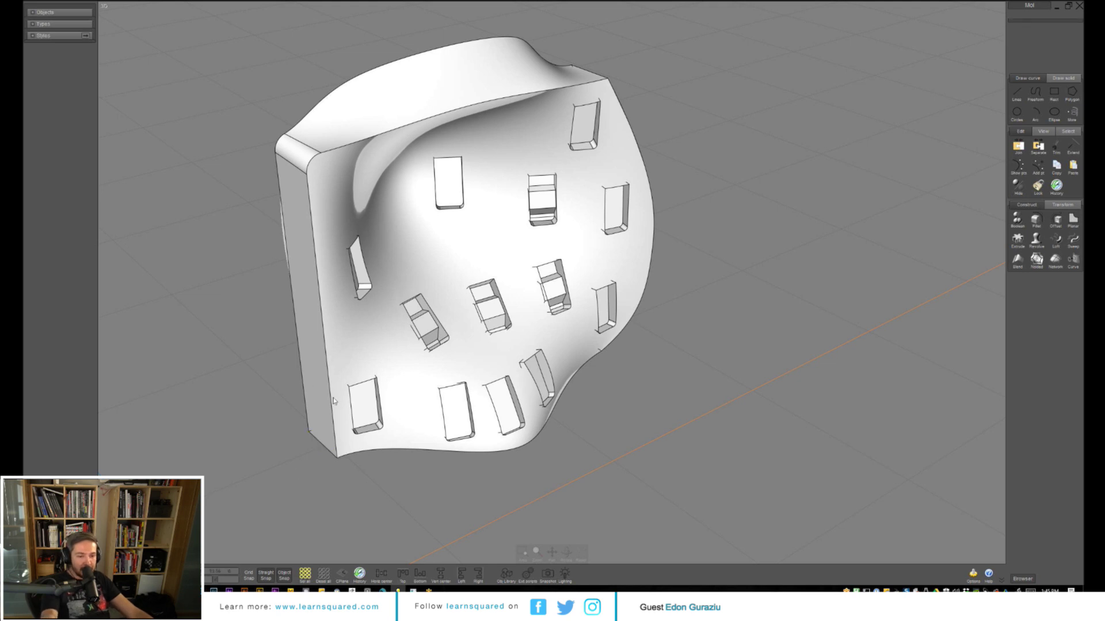
- Fillet the thickened surface's front left edge, rounded corner edge and upper front edge together, picking the radius freehand
left_click(331, 400)
left_click(331, 399)
left_click(312, 162)
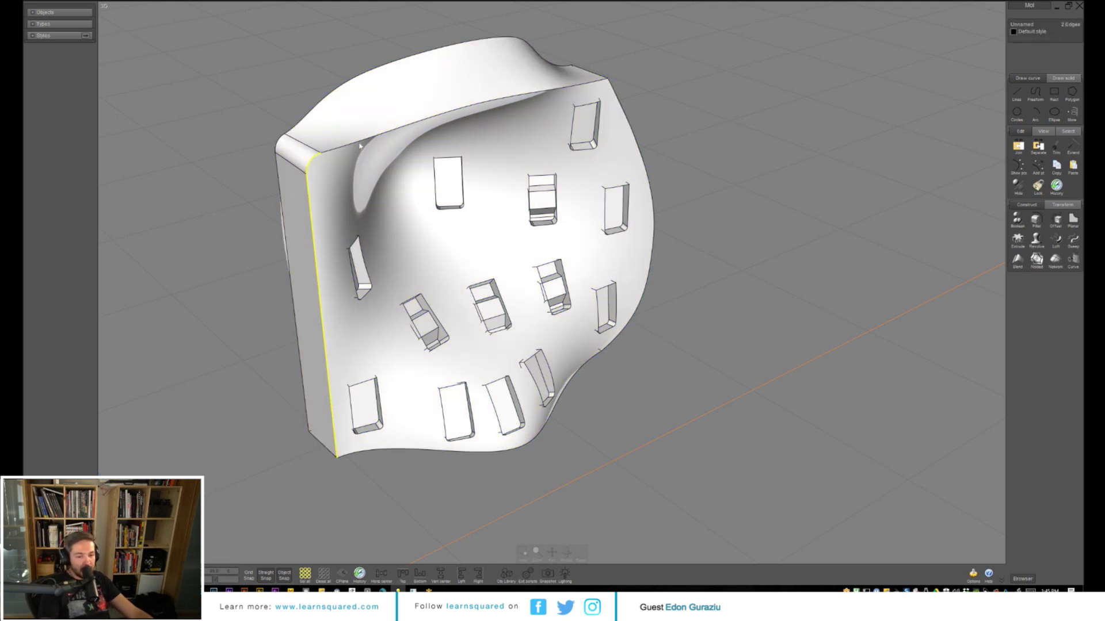
left_click(368, 142)
right_click_drag(407, 252, 396, 332)
key("f")
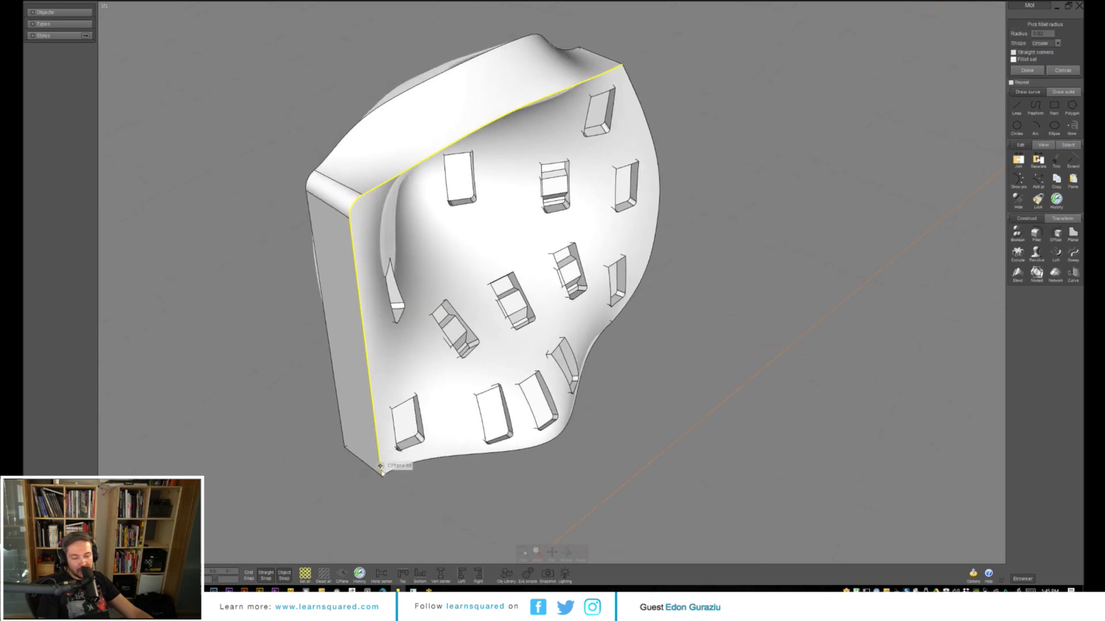
left_click(382, 476)
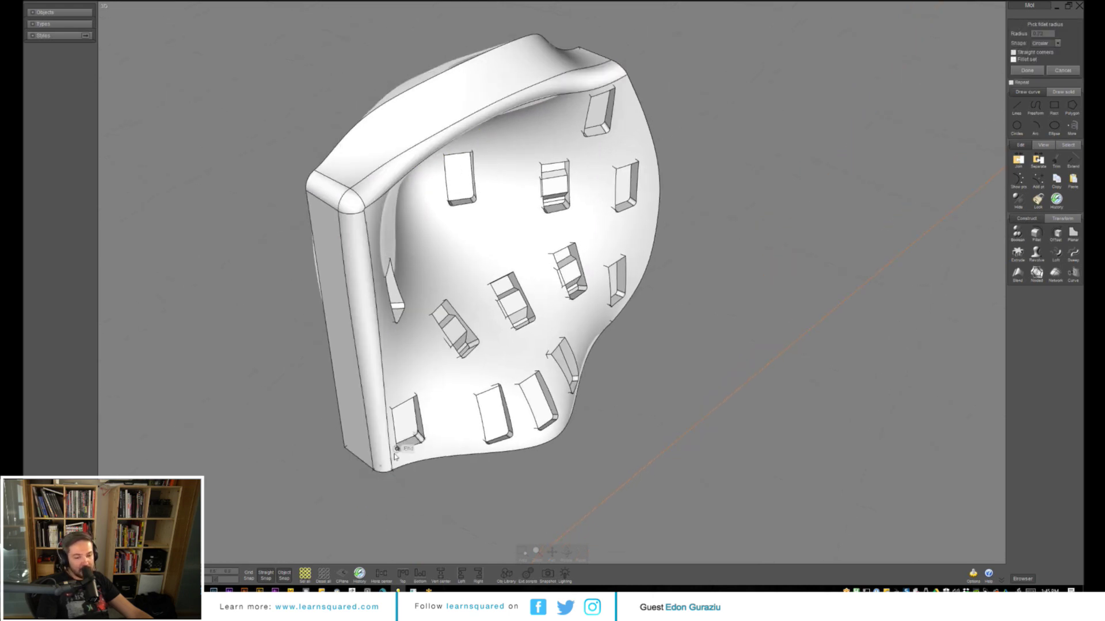
left_click(397, 395)
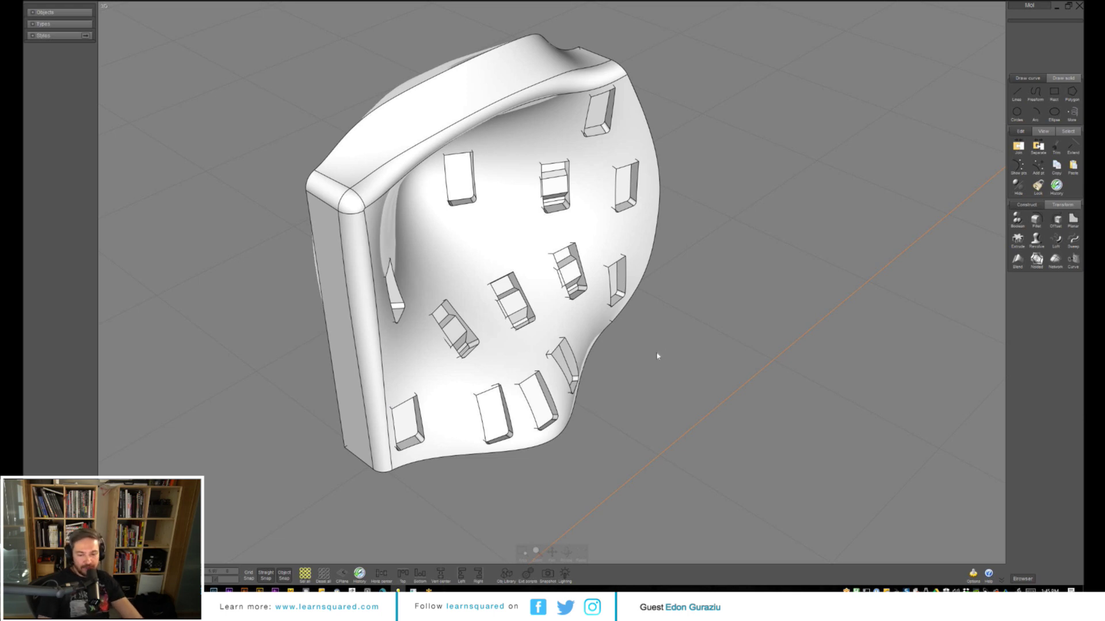
left_click_drag(657, 355, 619, 361)
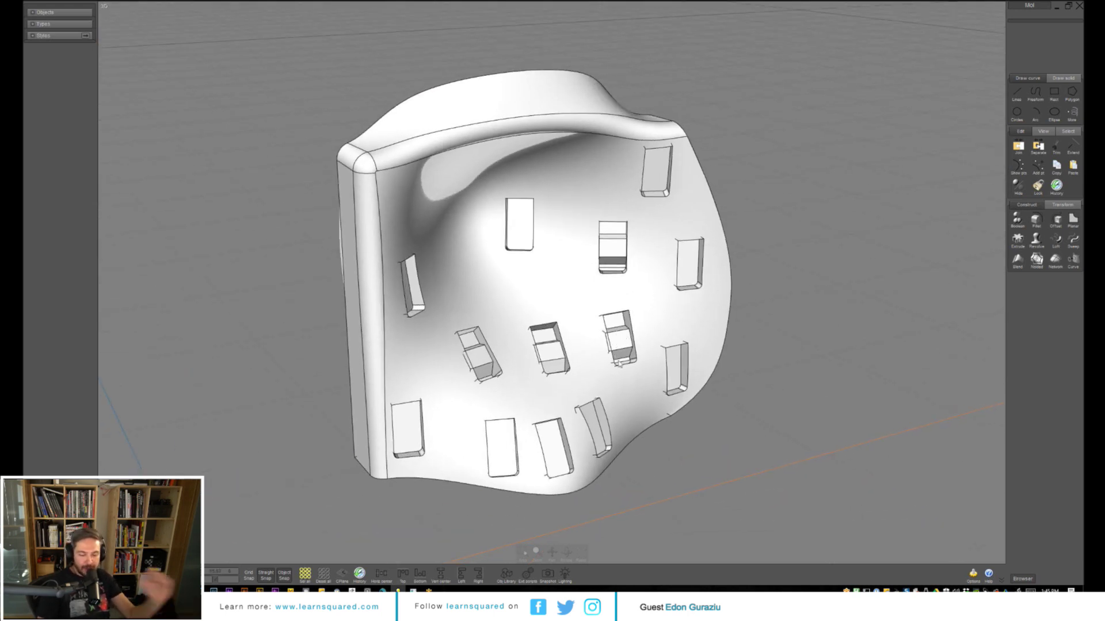
right_click_drag(618, 361, 637, 367)
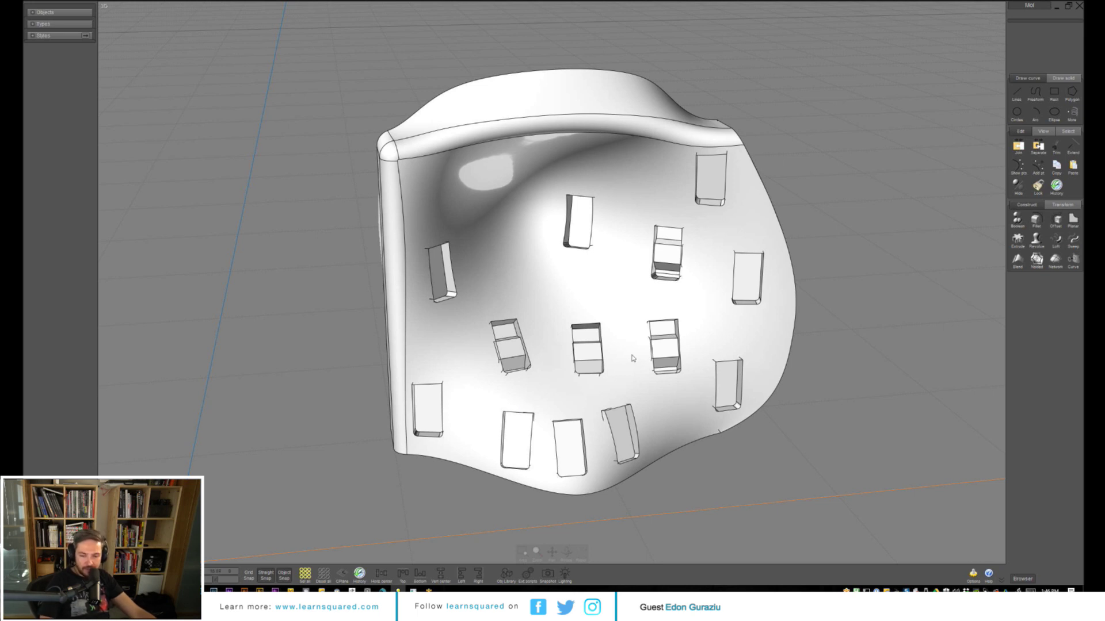
middle_click_drag(582, 387, 676, 264)
scroll(676, 264, "down", 4)
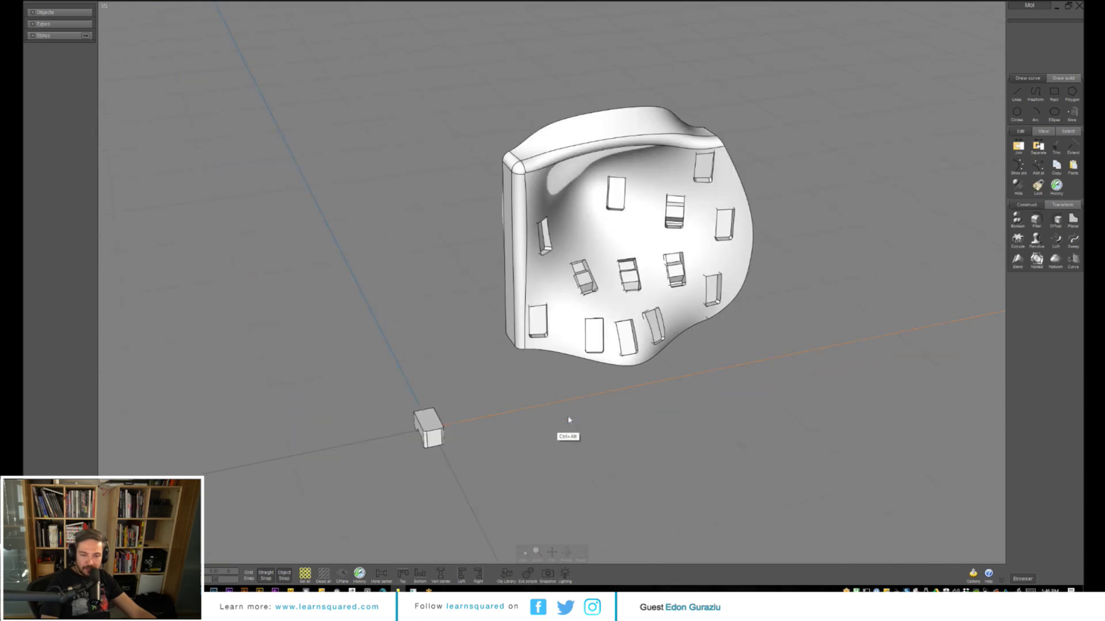
middle_click_drag(572, 431, 454, 309)
middle_click_drag(470, 351, 510, 414)
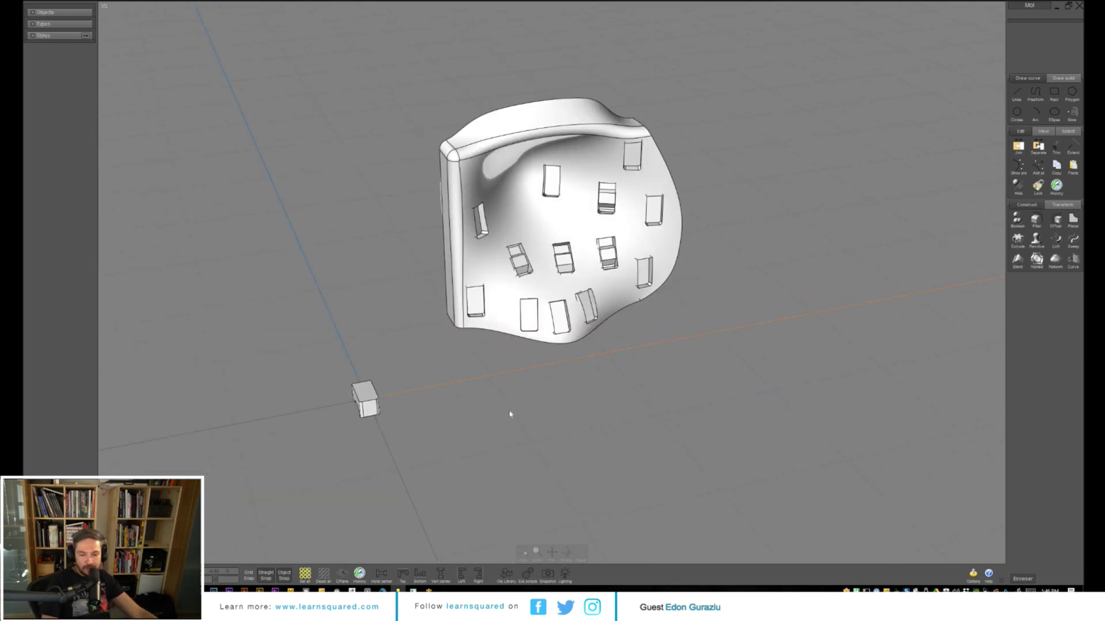
- Delete the leftover small box at the origin
left_click_drag(306, 480, 411, 374)
key("Delete")
middle_click_drag(466, 386, 512, 375)
right_click_drag(516, 369, 527, 389)
middle_click_drag(527, 390, 464, 419)
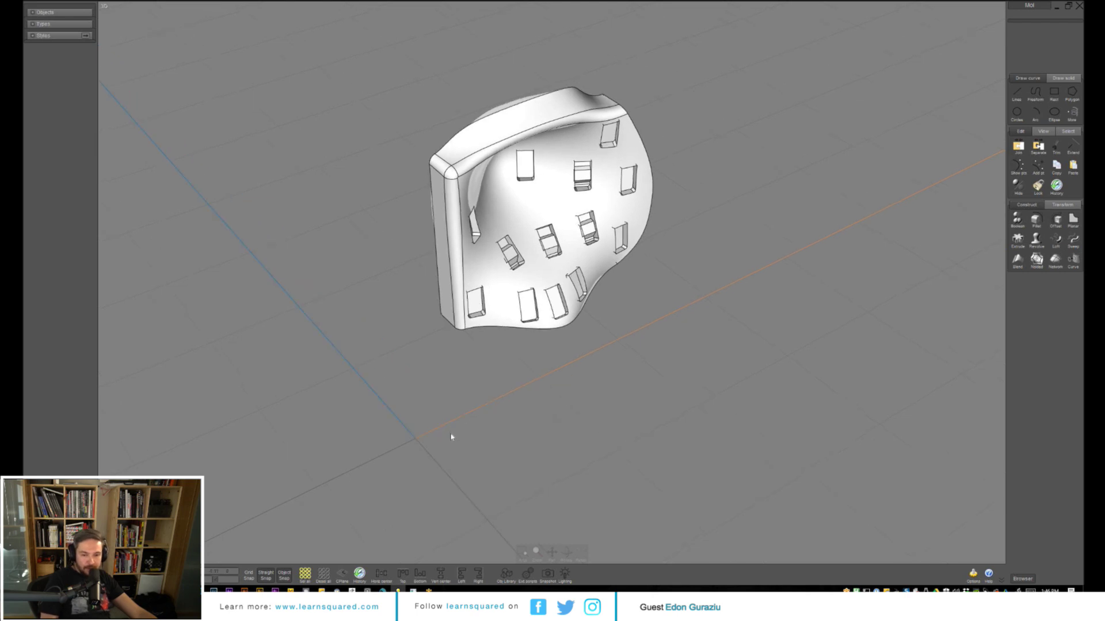
right_click_drag(452, 440, 424, 428)
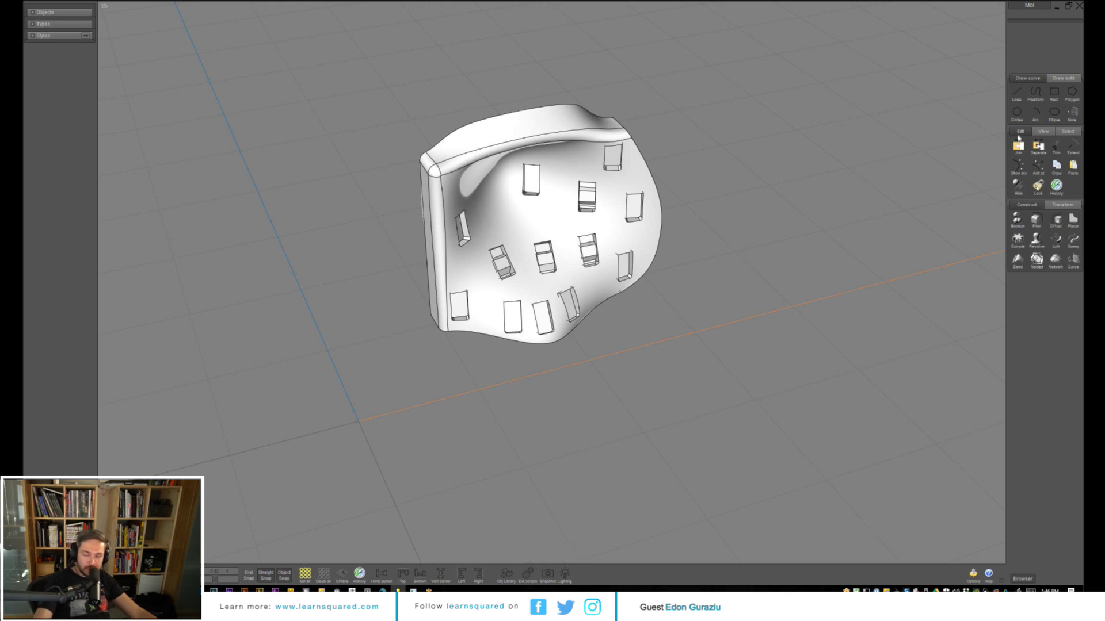
- Draw an open wavy curve with six control points on the ground plane in front of the thickened surface and select it
left_click(1017, 93)
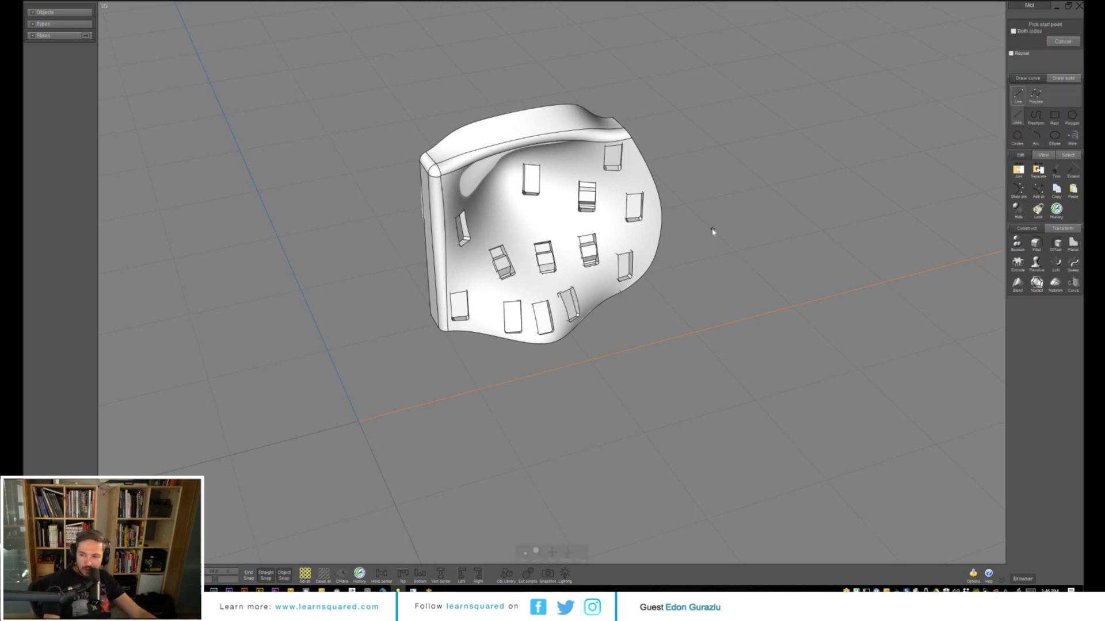
key("Escape")
key("p")
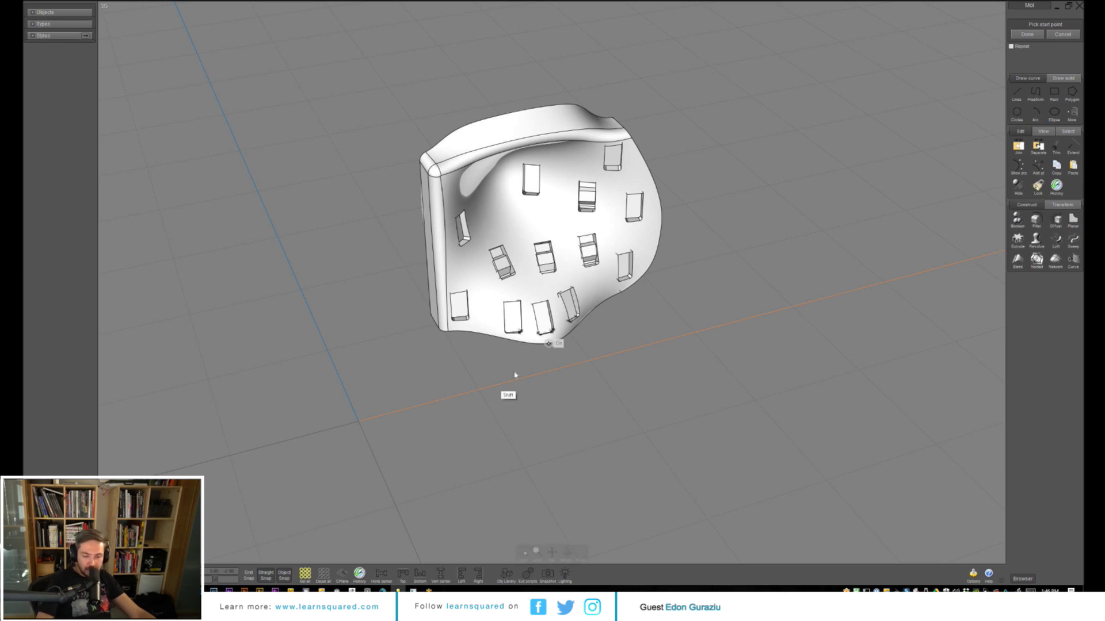
left_click(271, 513)
left_click(327, 469)
left_click(441, 461)
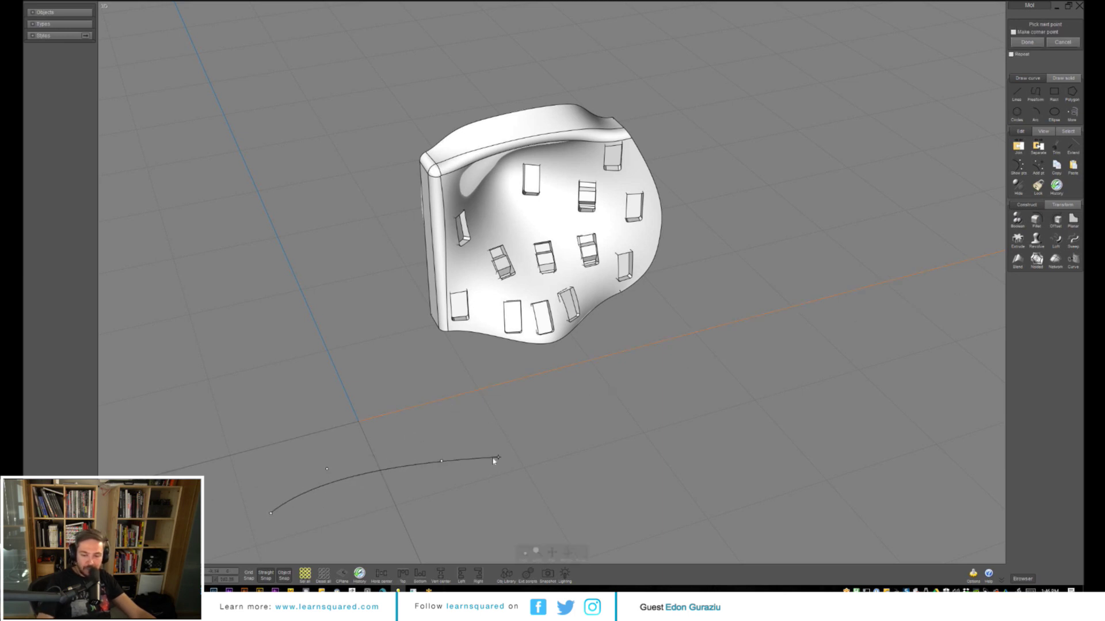
left_click(498, 457)
left_click(626, 426)
left_click(712, 361)
right_click(713, 361)
right_click_drag(722, 350, 633, 306)
left_click(554, 366)
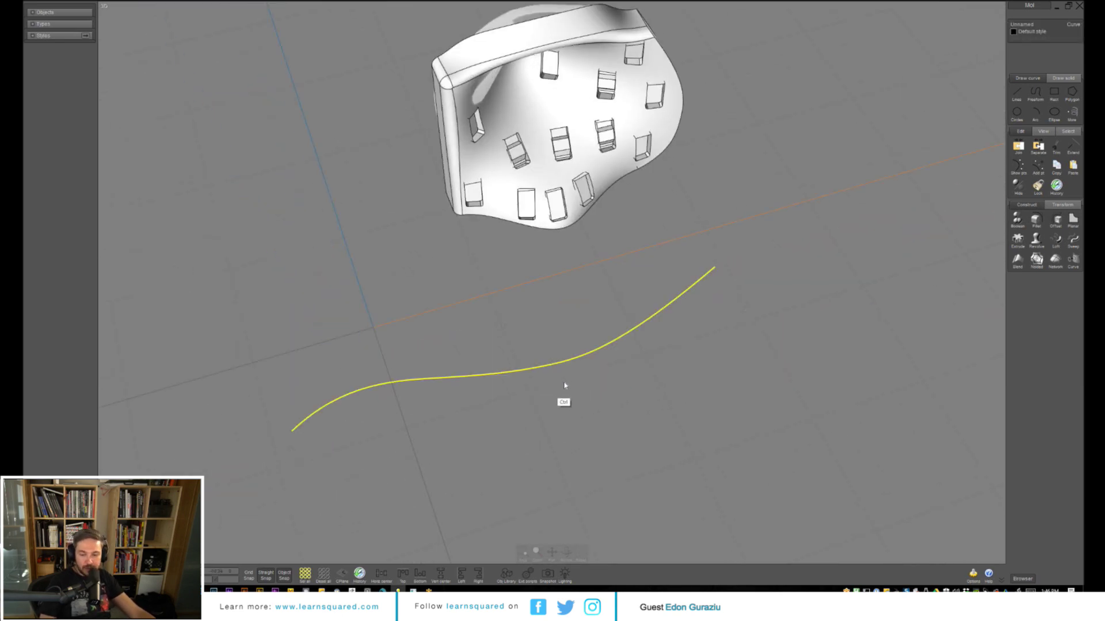
right_click_drag(565, 385, 606, 340)
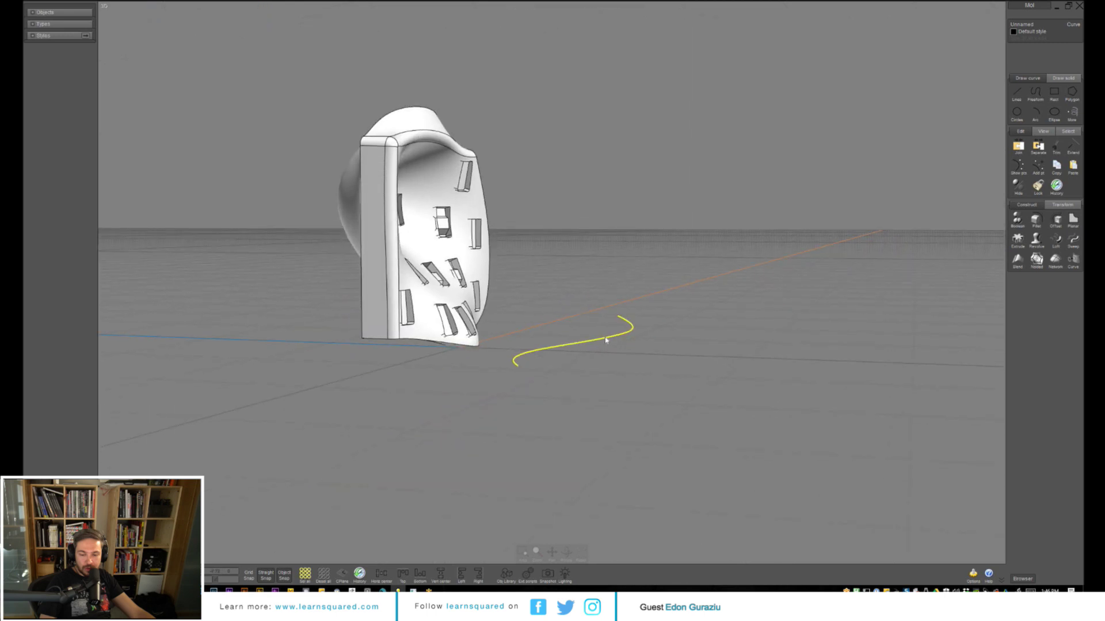